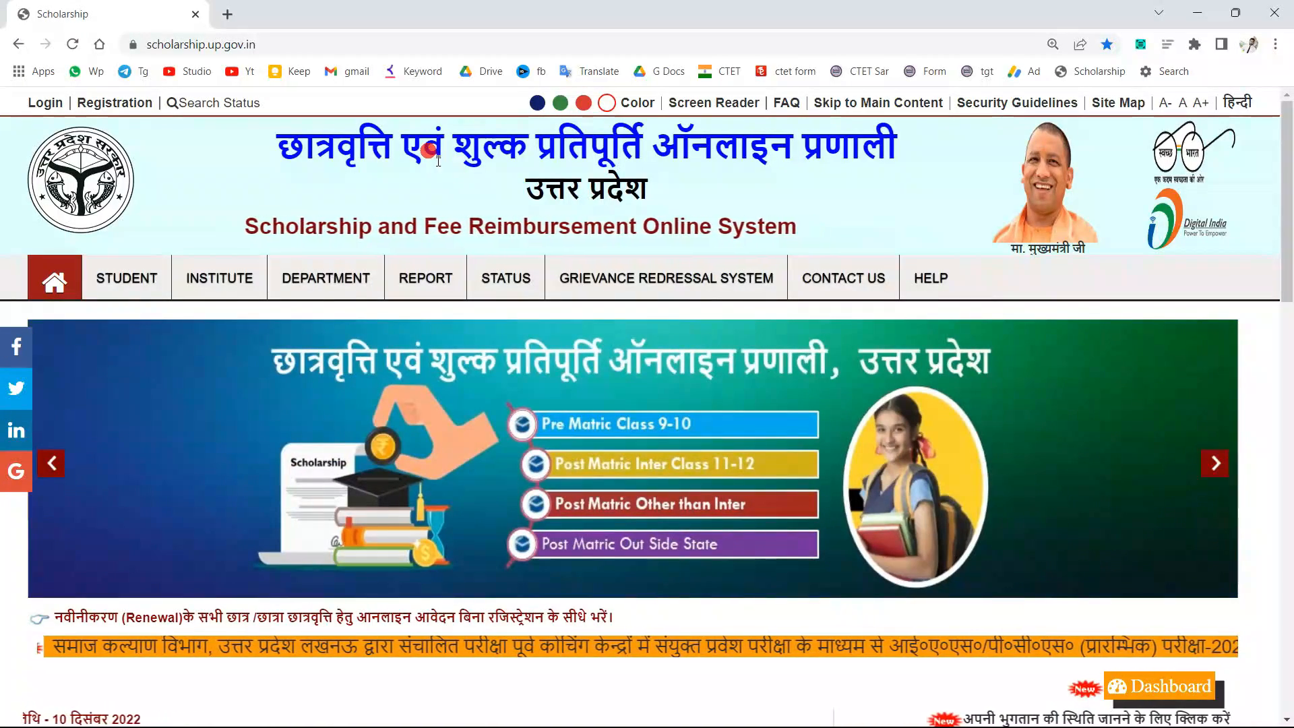
Show the address scholarship.up.gov.in and reveal the STUDENT menu's Registration, Fresh Login and Renewal Login options
{"action": "left_click", "coordinate": [290, 45]}
{"action": "left_click", "coordinate": [307, 46]}
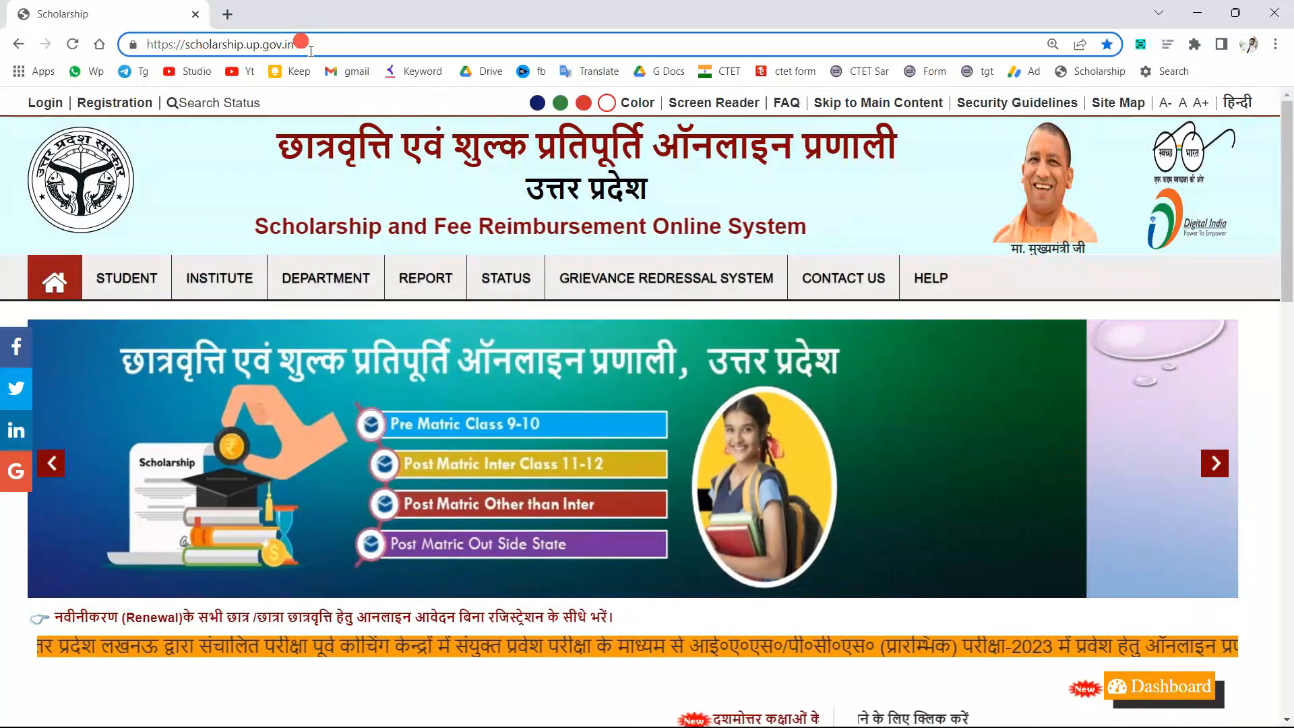
{"action": "left_click_drag", "start_coordinate": [311, 51], "coordinate": [144, 44]}
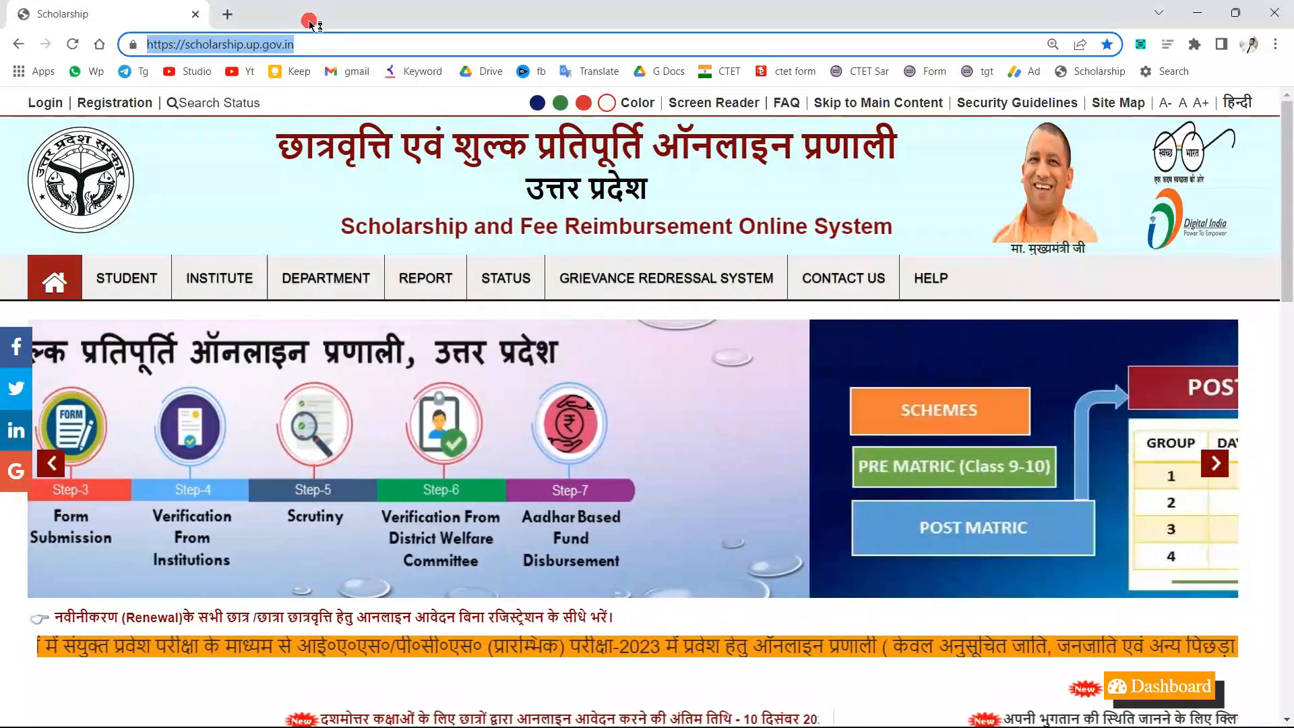
{"action": "mouse_move", "coordinate": [120, 297]}
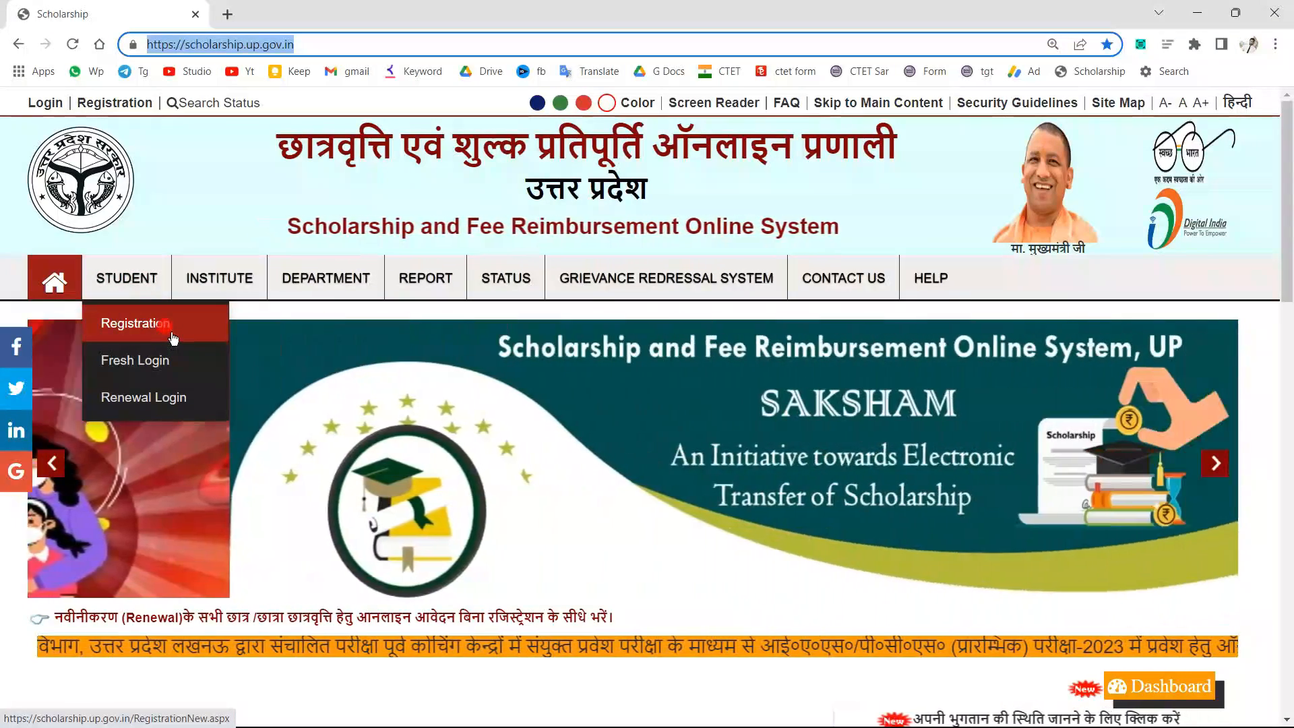
{"action": "mouse_move", "coordinate": [166, 363]}
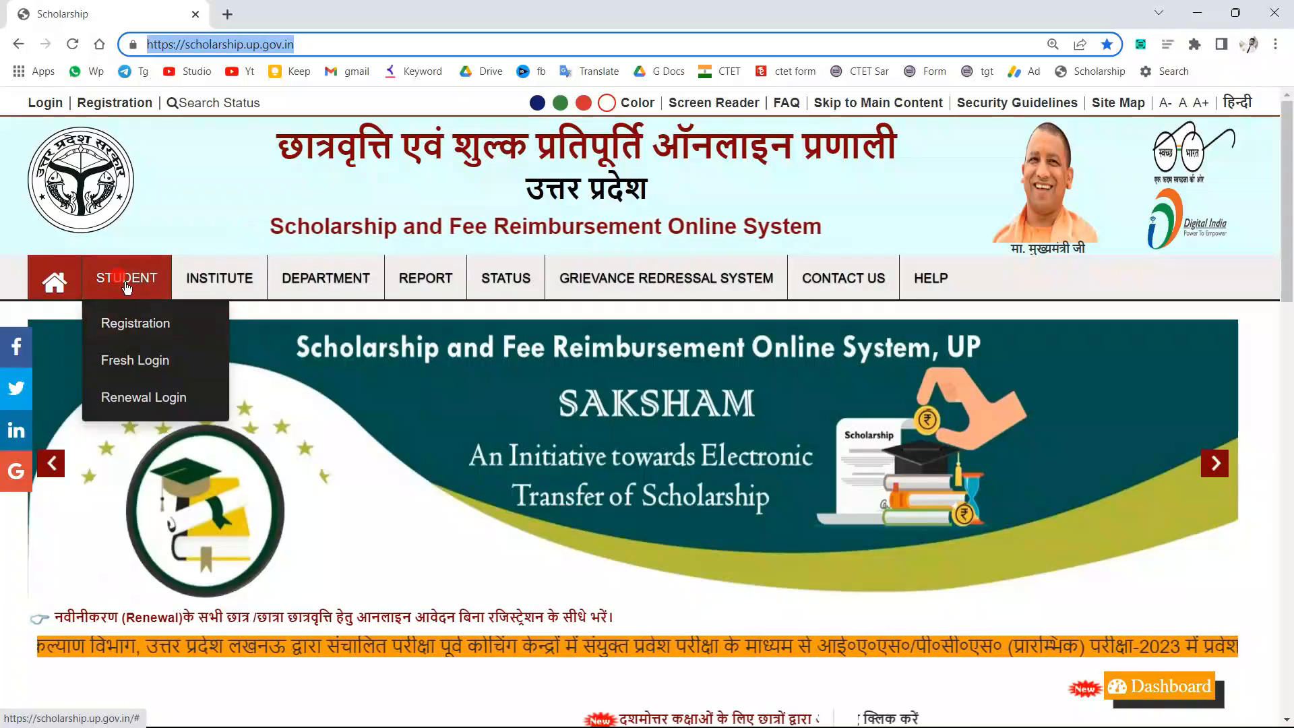
Open Student Registration (2022-23) and highlight each category box and the page title
{"action": "left_click", "coordinate": [117, 323]}
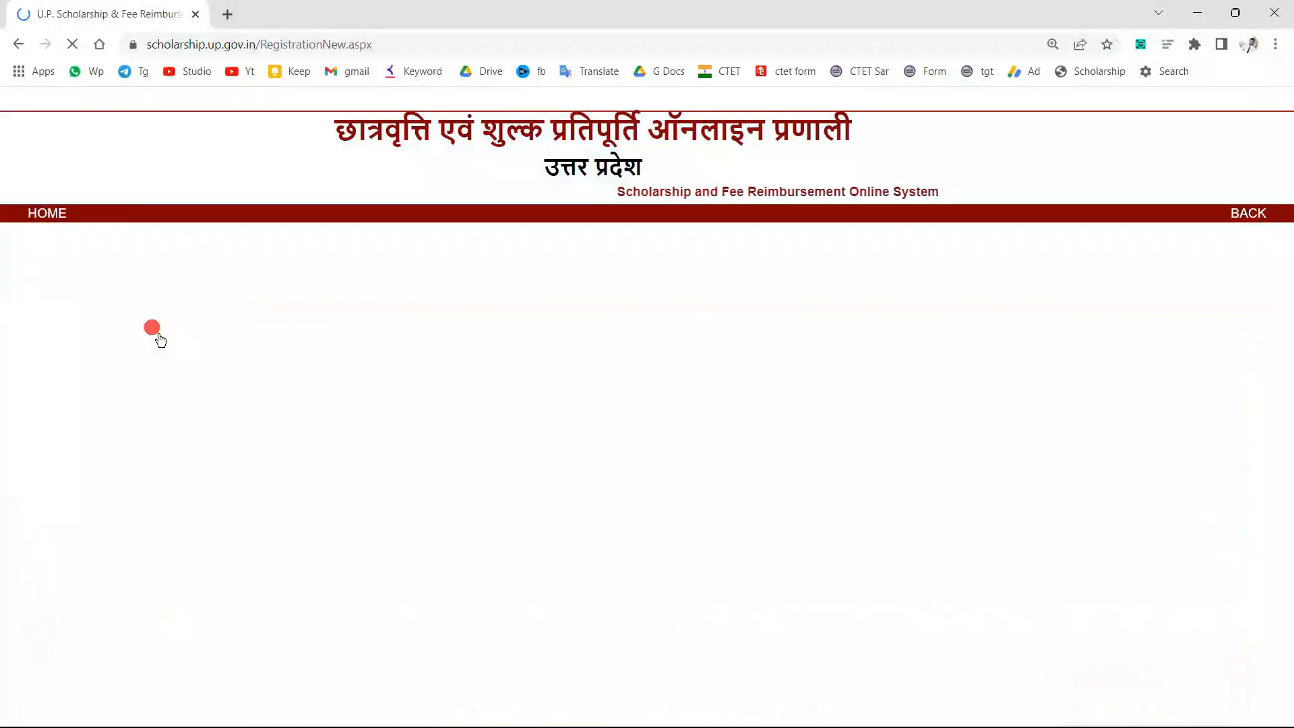
{"action": "left_click_drag", "start_coordinate": [65, 353], "coordinate": [327, 472]}
{"action": "left_click", "coordinate": [514, 422]}
{"action": "left_click_drag", "start_coordinate": [471, 349], "coordinate": [744, 454]}
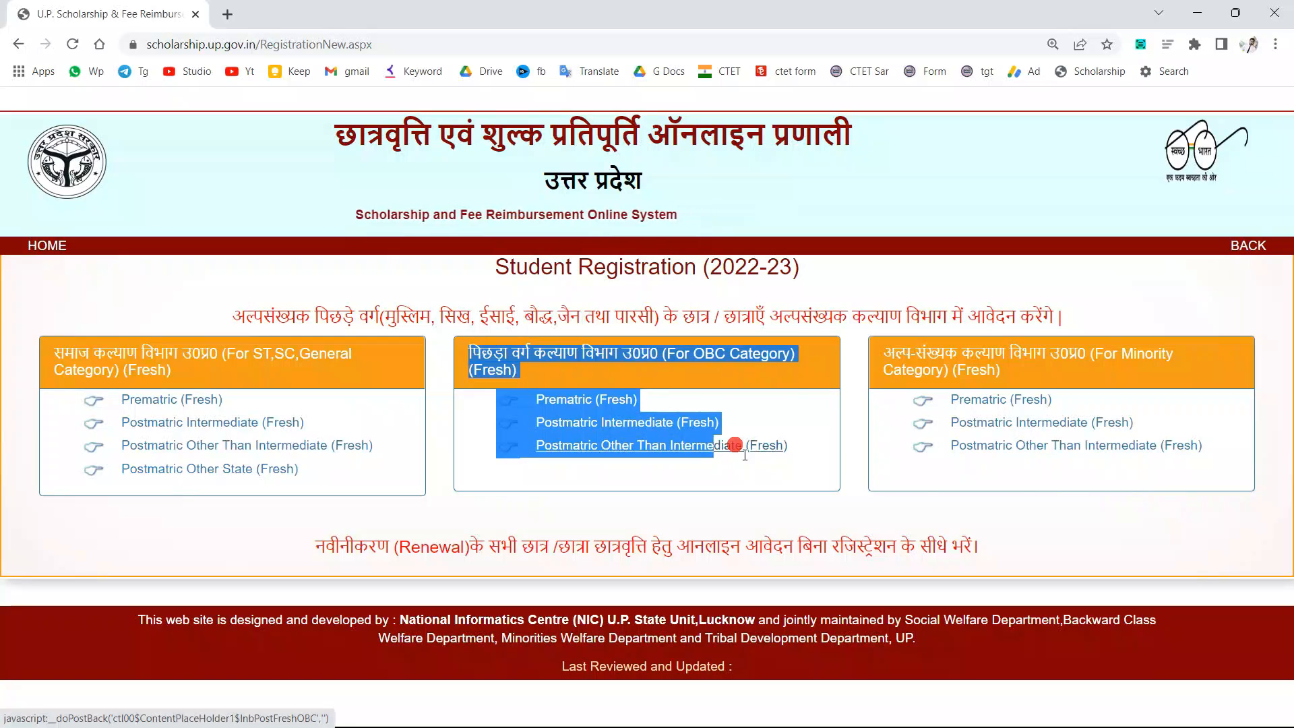
{"action": "left_click", "coordinate": [1032, 477]}
{"action": "left_click_drag", "start_coordinate": [910, 355], "coordinate": [1187, 445]}
{"action": "left_click", "coordinate": [1106, 516]}
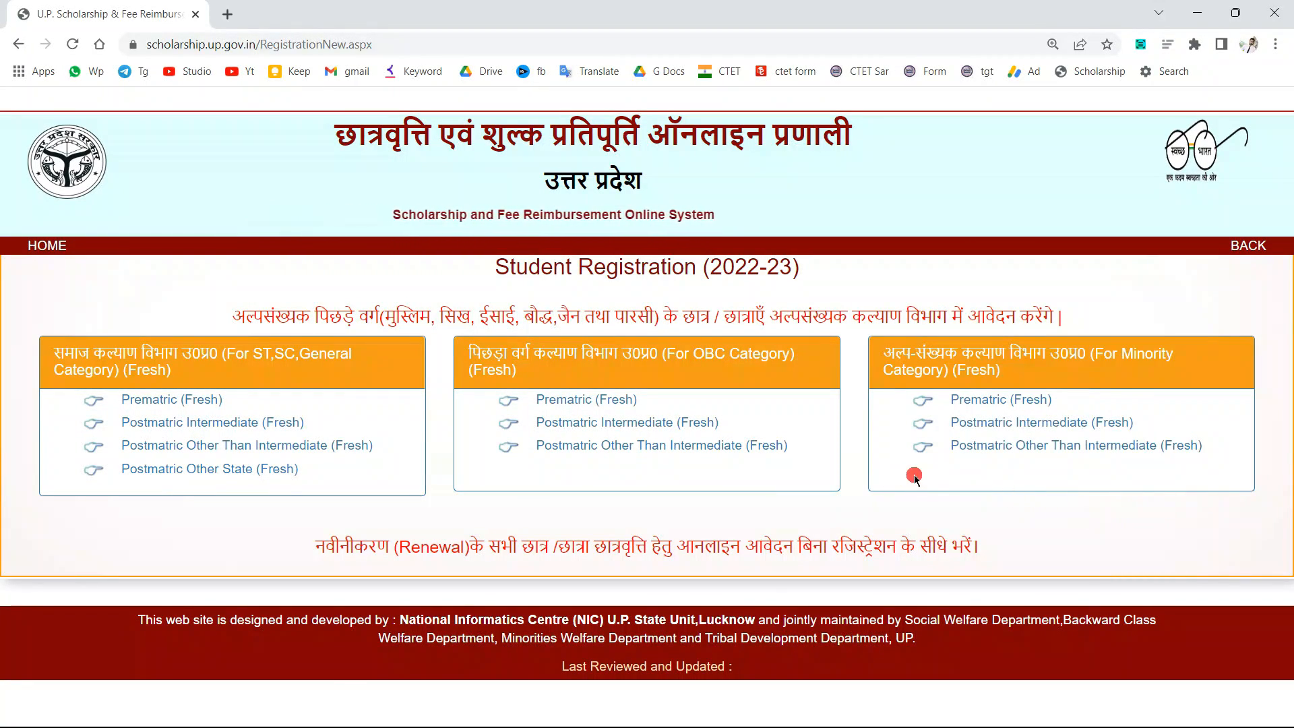
{"action": "left_click_drag", "start_coordinate": [510, 267], "coordinate": [807, 275]}
{"action": "left_click", "coordinate": [741, 275]}
{"action": "left_click", "coordinate": [808, 275]}
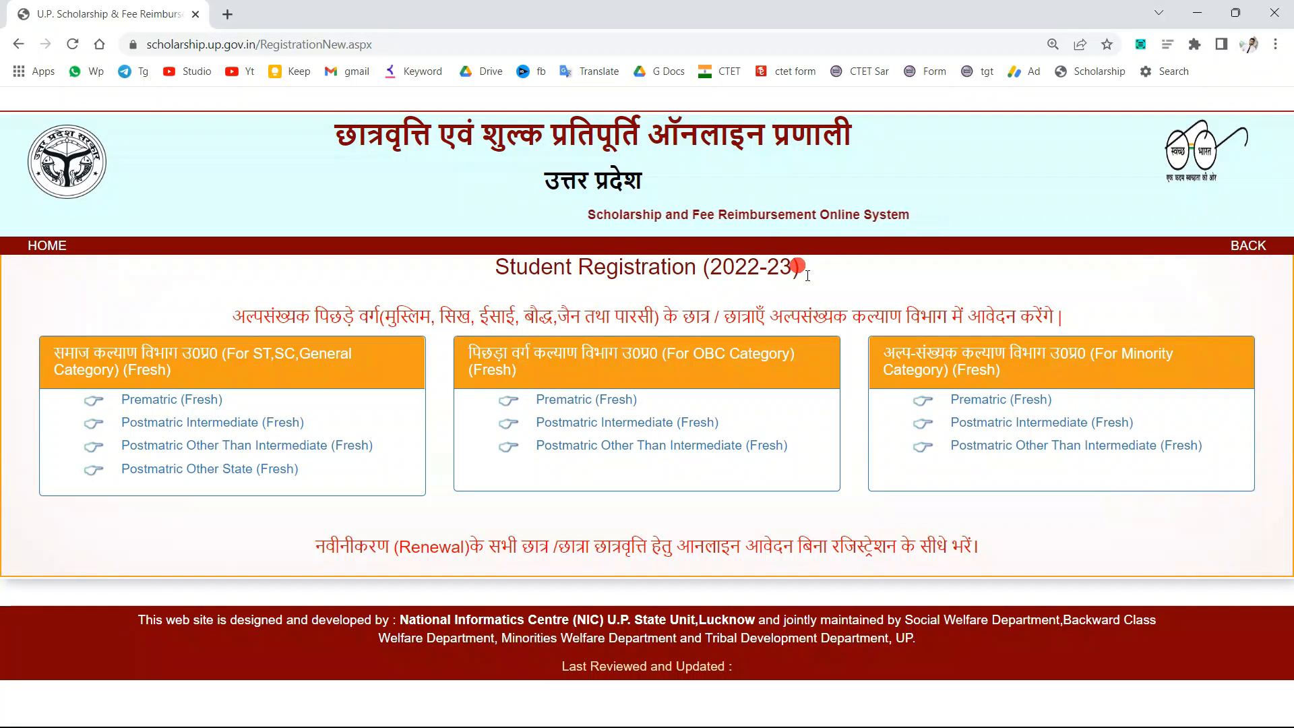
Highlight the ST, SC, General heading, then the OBC heading with its three schemes
{"action": "double_click", "coordinate": [283, 356]}
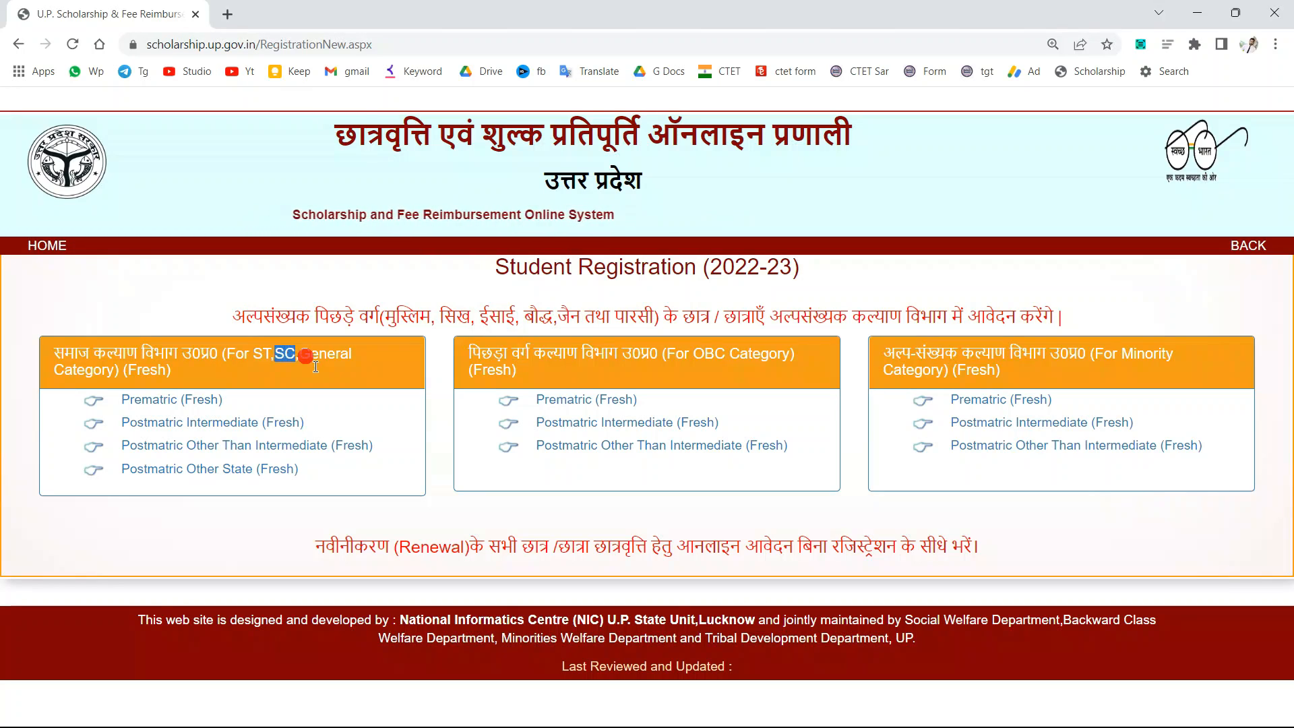
{"action": "double_click", "coordinate": [314, 356]}
{"action": "left_click", "coordinate": [285, 369]}
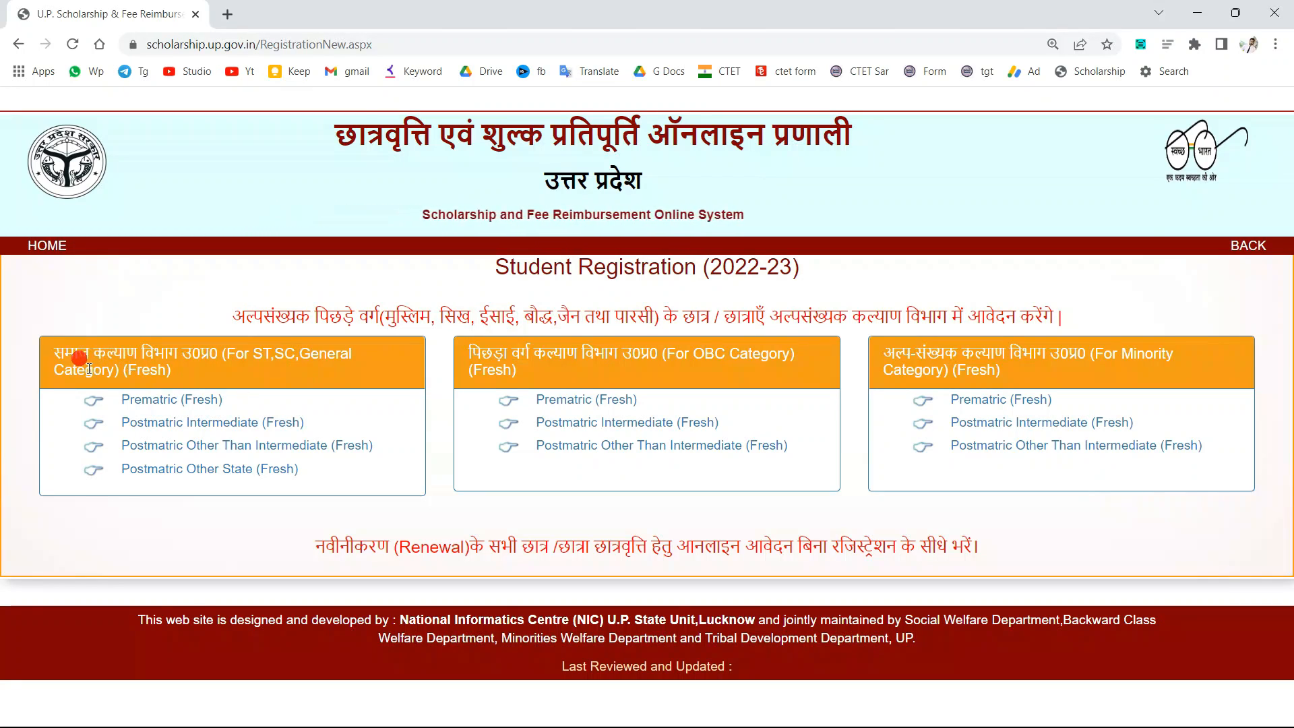
{"action": "mouse_move", "coordinate": [65, 355]}
{"action": "left_mouse_down"}
{"action": "mouse_move", "coordinate": [341, 499]}
{"action": "mouse_move", "coordinate": [324, 473]}
{"action": "mouse_move", "coordinate": [81, 350]}
{"action": "left_mouse_up"}
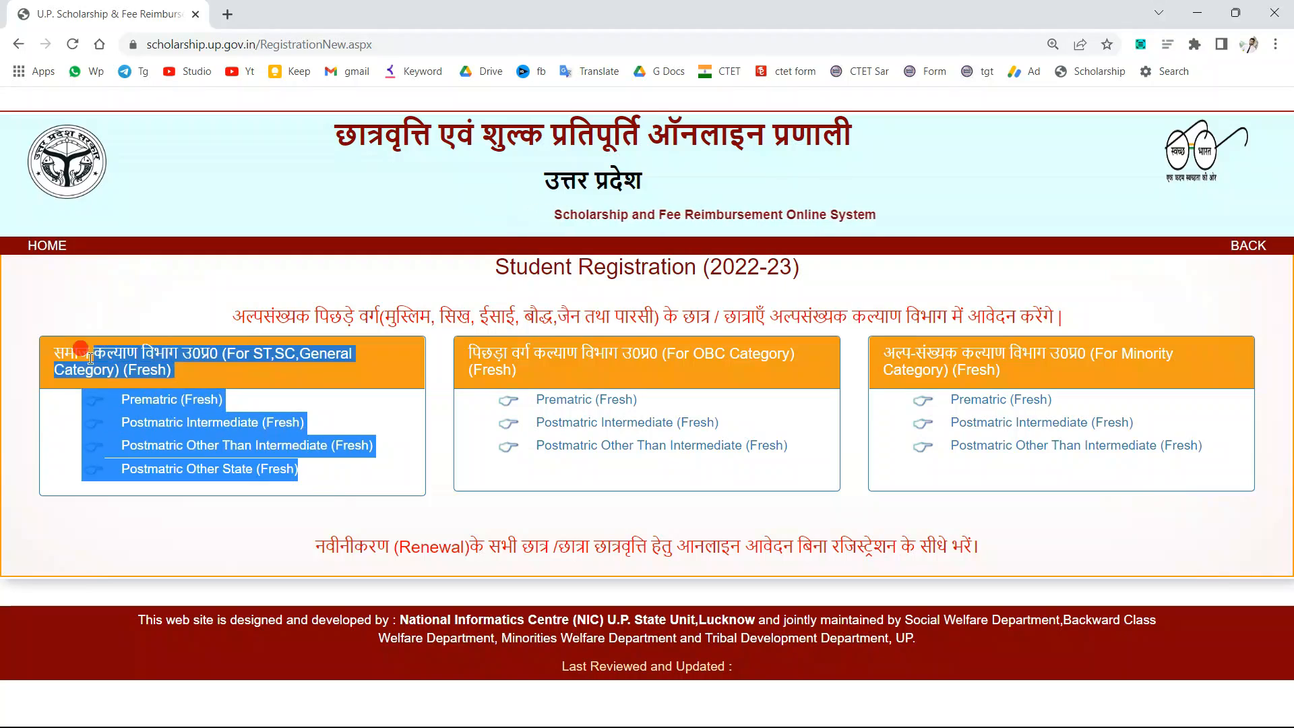
{"action": "left_click", "coordinate": [592, 475]}
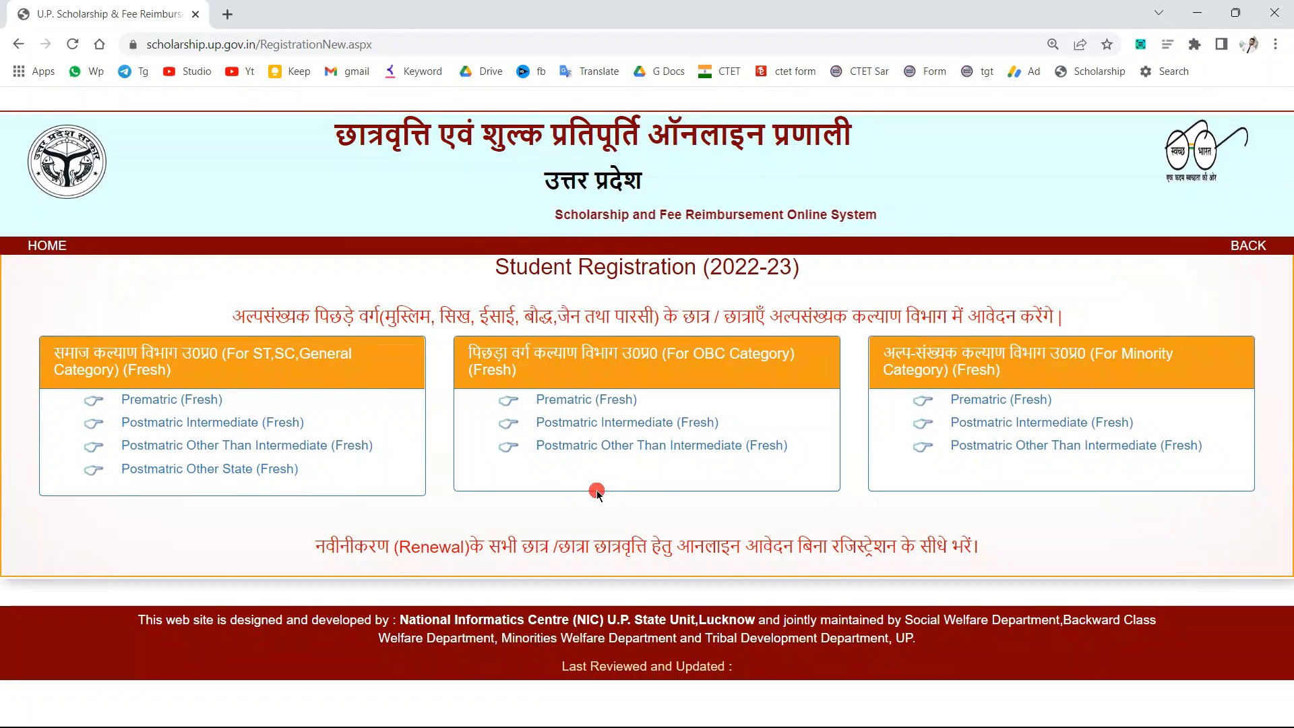
{"action": "double_click", "coordinate": [708, 354]}
{"action": "left_click_drag", "start_coordinate": [474, 349], "coordinate": [801, 457]}
{"action": "left_click", "coordinate": [820, 488]}
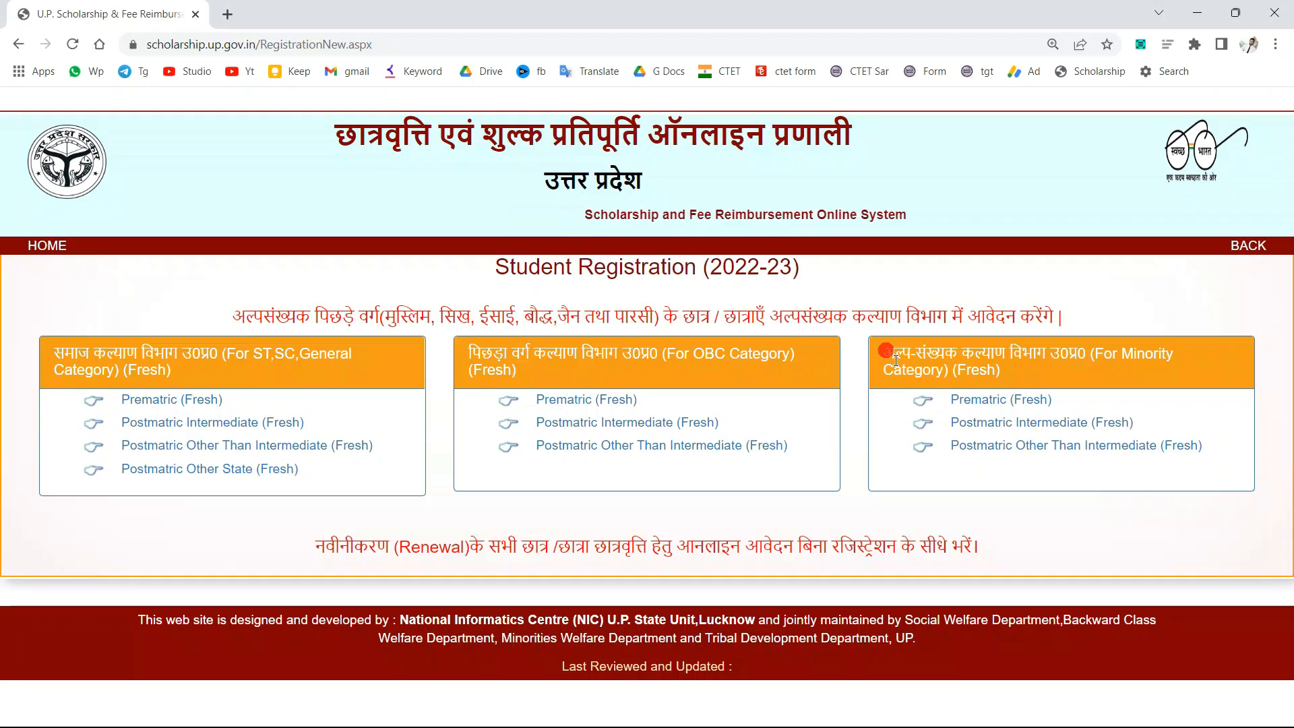
Highlight the Minority category heading and its schemes, then the OBC box again
{"action": "left_click_drag", "start_coordinate": [895, 361], "coordinate": [1027, 372]}
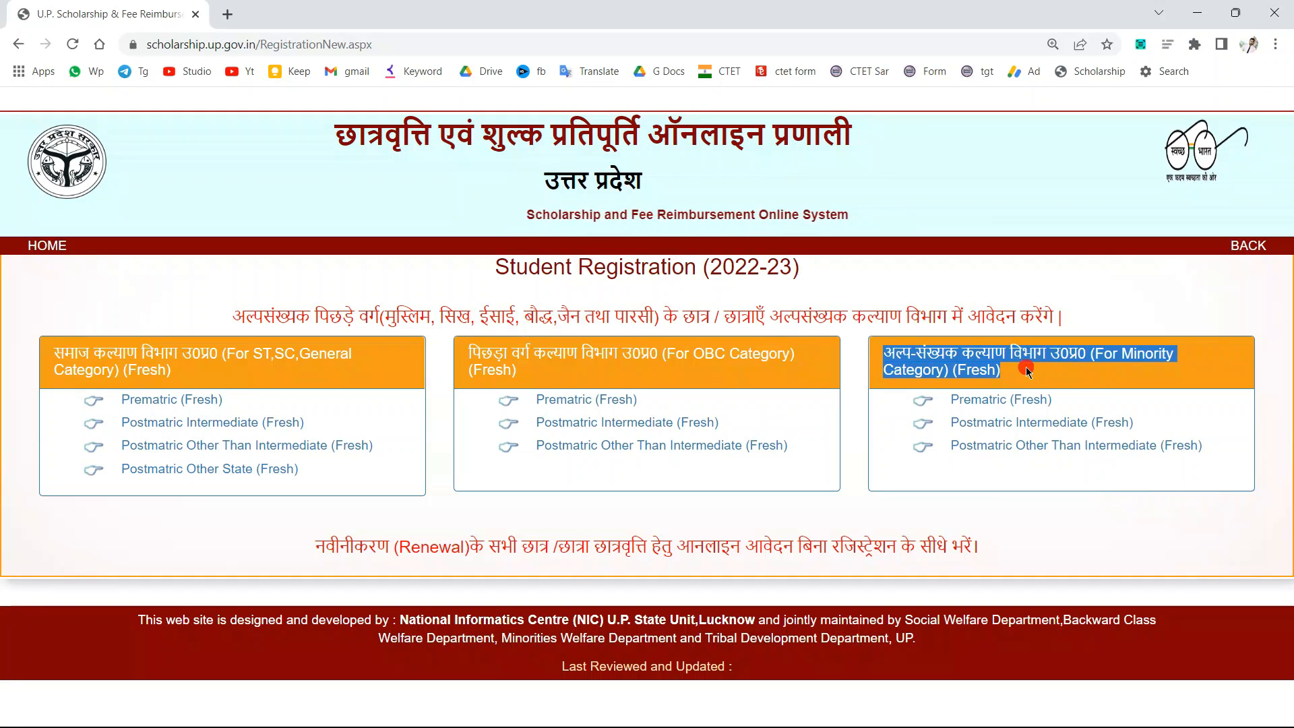
{"action": "left_click", "coordinate": [1019, 366]}
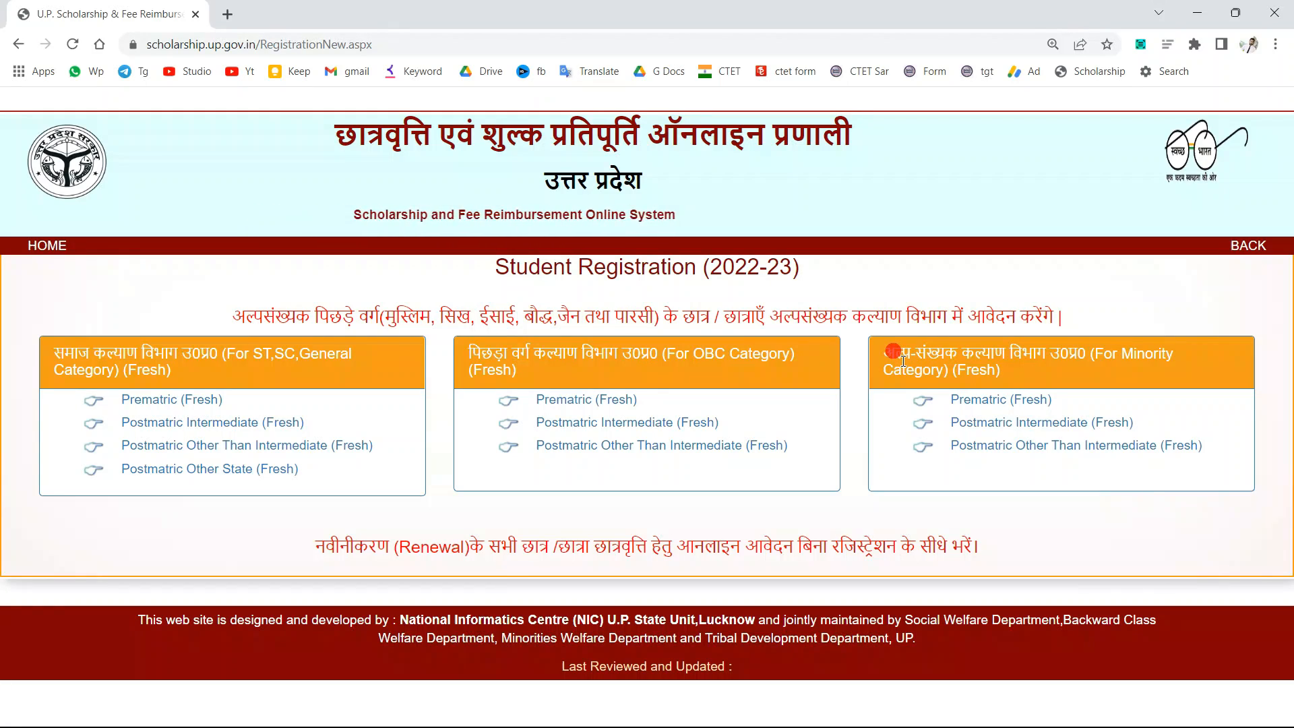
{"action": "left_click_drag", "start_coordinate": [903, 357], "coordinate": [1218, 462]}
{"action": "left_click", "coordinate": [1219, 472]}
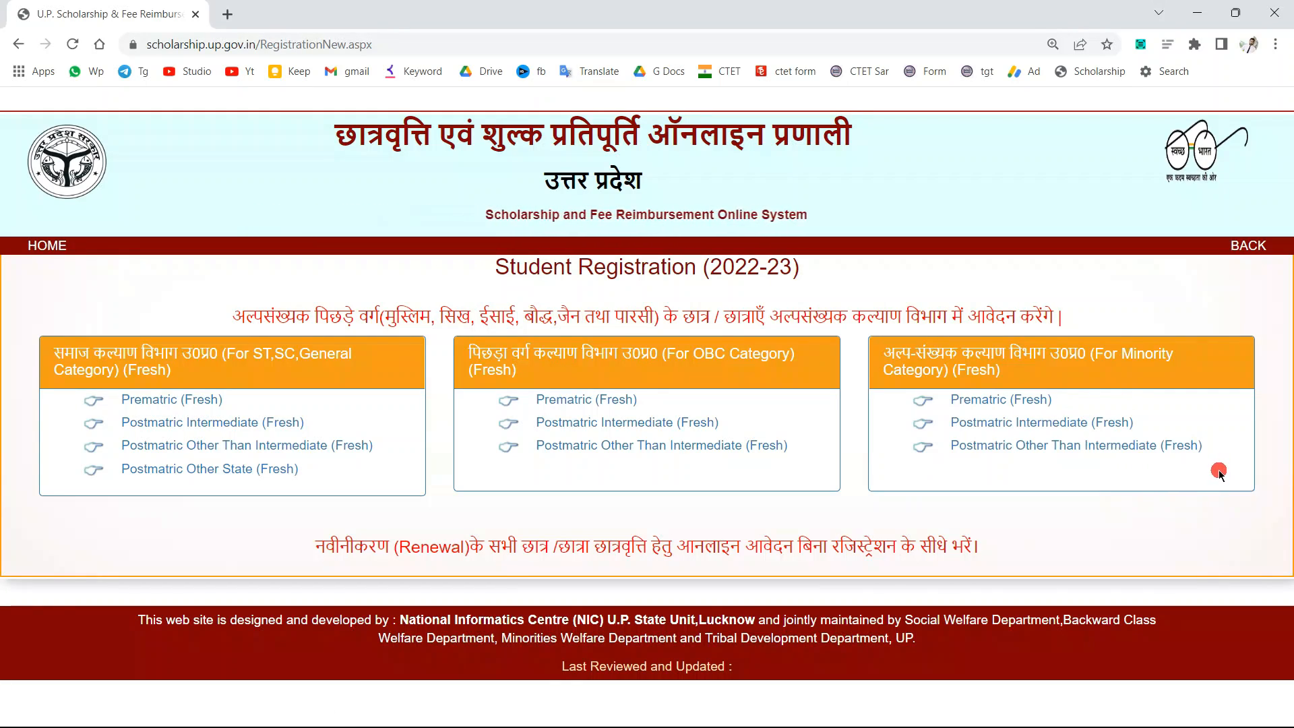
{"action": "left_click_drag", "start_coordinate": [889, 353], "coordinate": [1000, 370]}
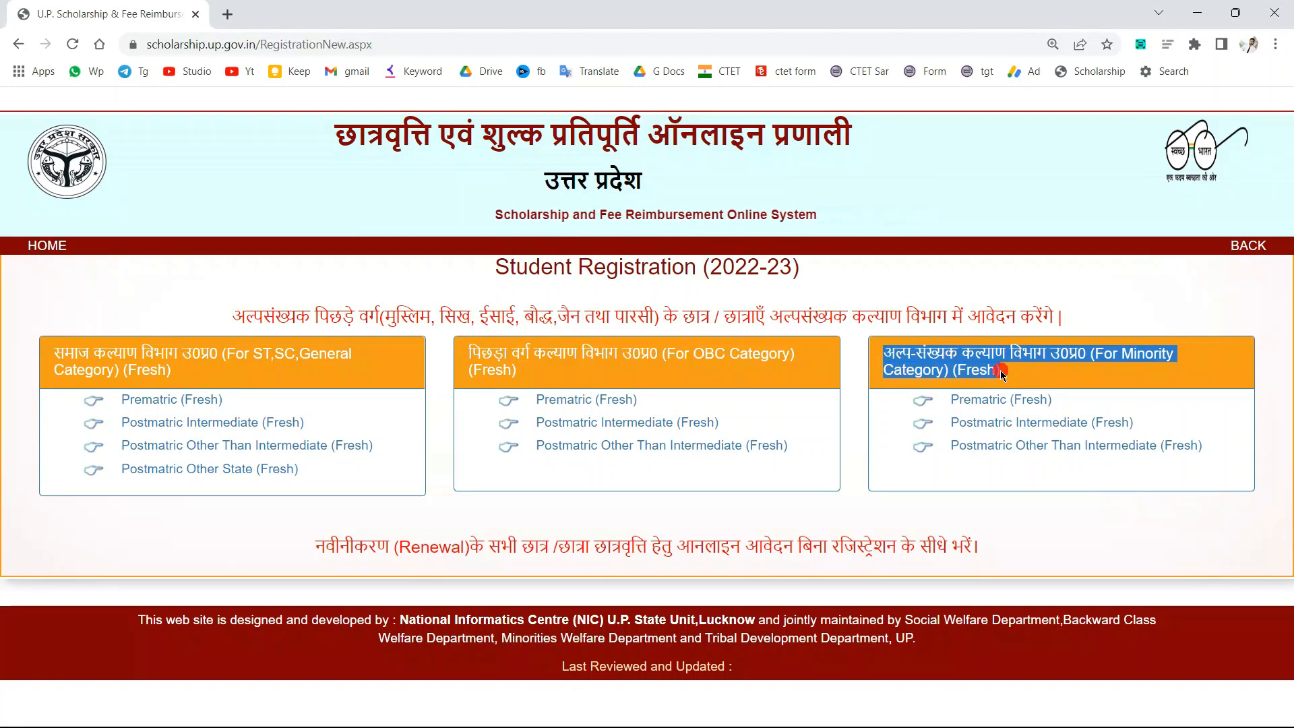
{"action": "left_click", "coordinate": [934, 356]}
{"action": "mouse_move", "coordinate": [884, 352]}
{"action": "left_mouse_down"}
{"action": "mouse_move", "coordinate": [1233, 482]}
{"action": "mouse_move", "coordinate": [875, 353]}
{"action": "left_mouse_up"}
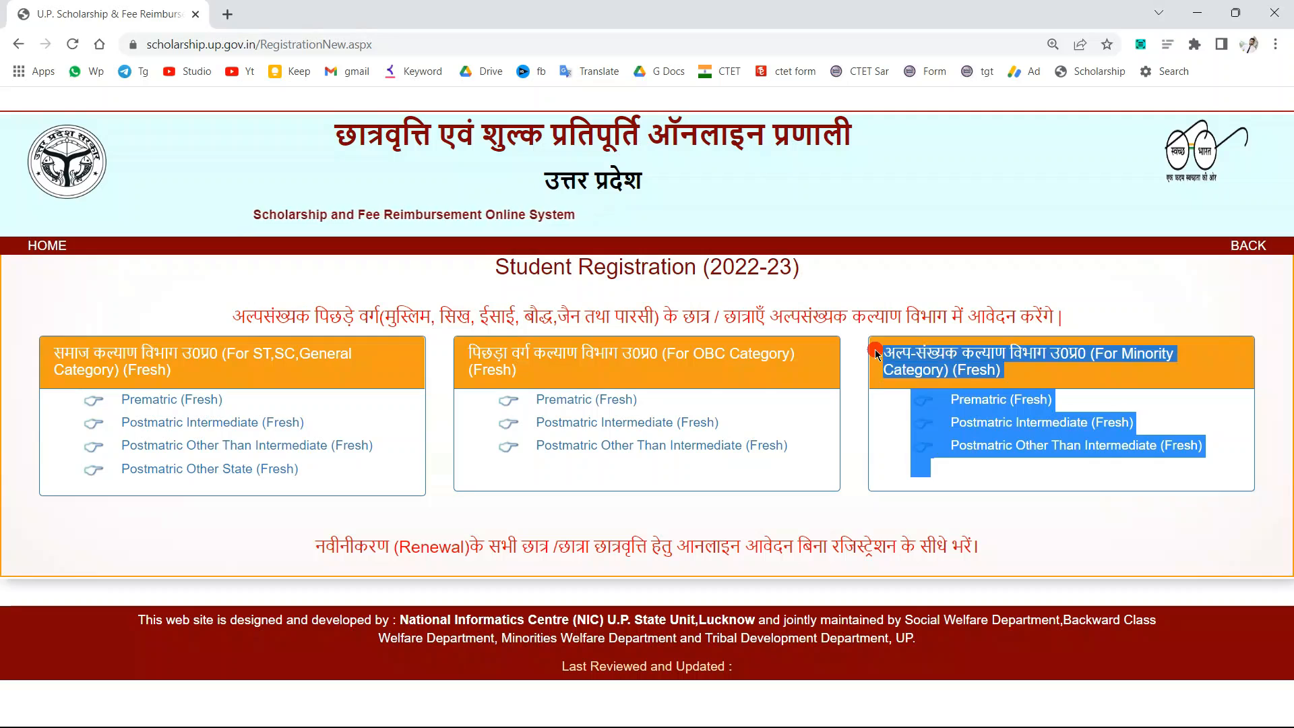
{"action": "left_click", "coordinate": [575, 400]}
{"action": "left_click", "coordinate": [483, 359]}
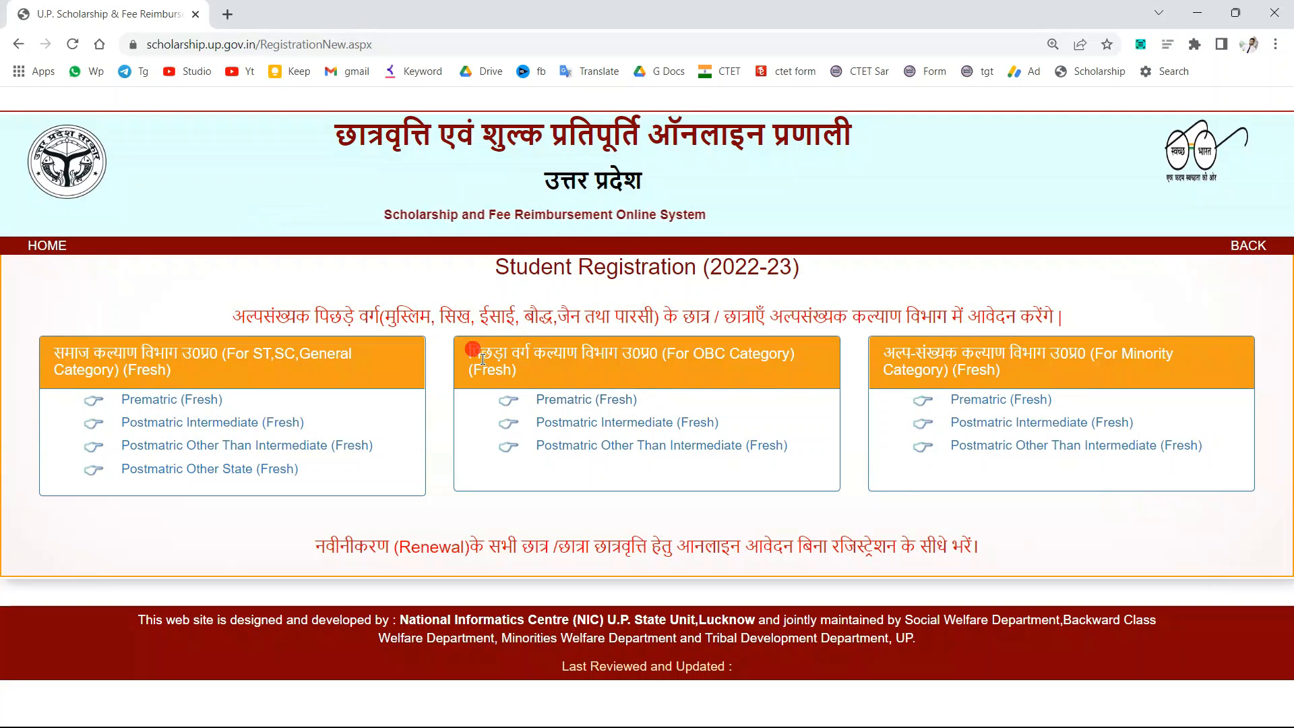
{"action": "left_click_drag", "start_coordinate": [482, 359], "coordinate": [795, 465]}
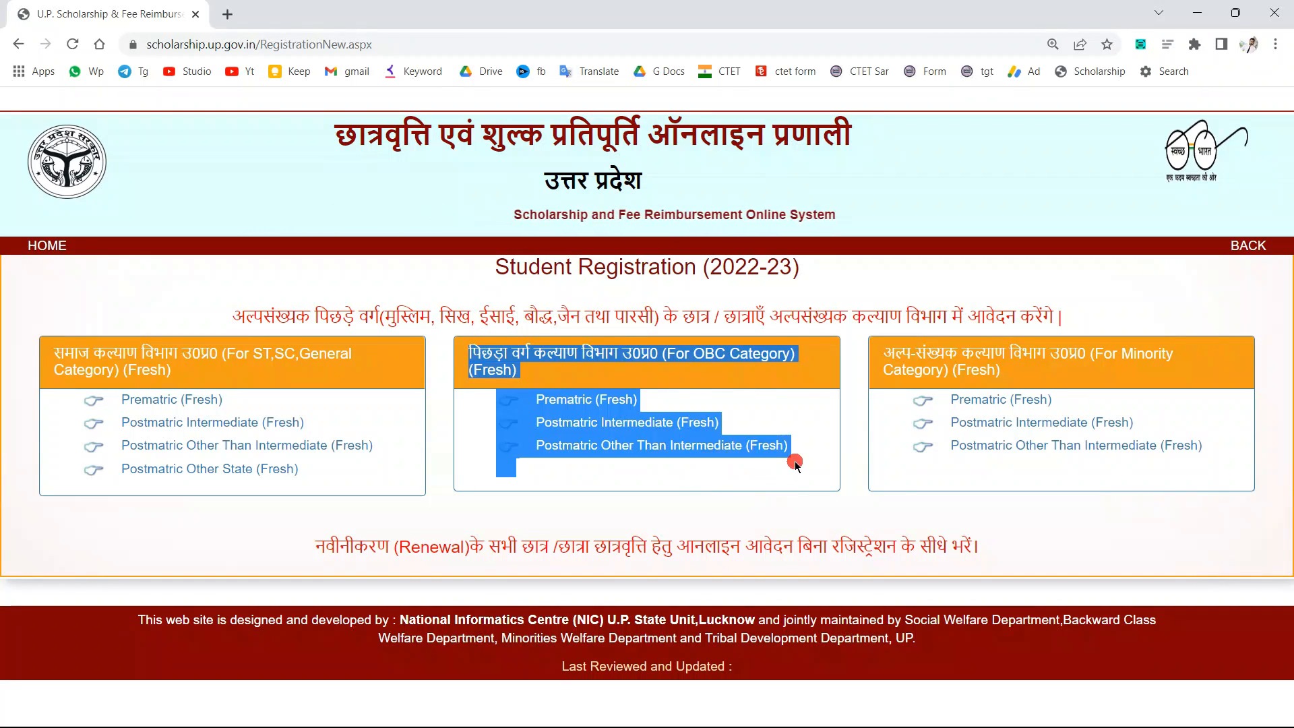
{"action": "left_click", "coordinate": [682, 475]}
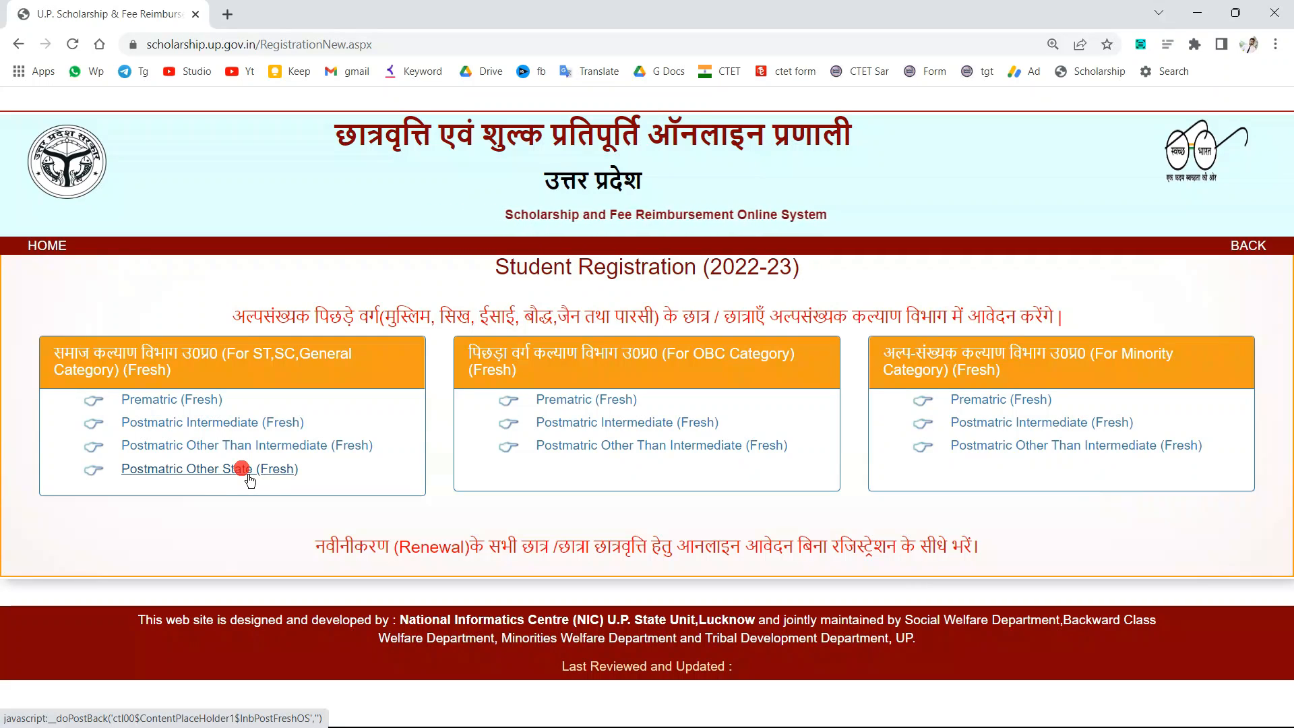
{"action": "double_click", "coordinate": [292, 363]}
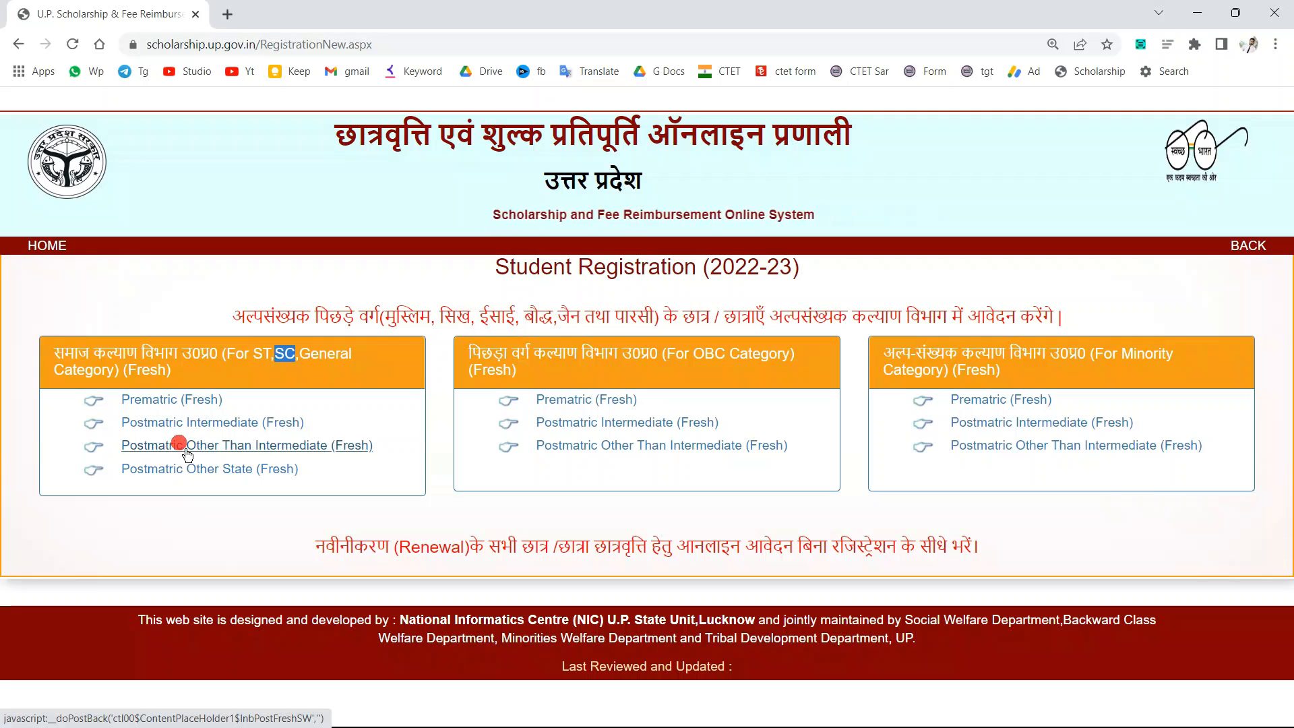
Open the Postmatric Other Than Intermediate (Fresh) form and highlight its English capital-letter name instructions
{"action": "left_click", "coordinate": [295, 457]}
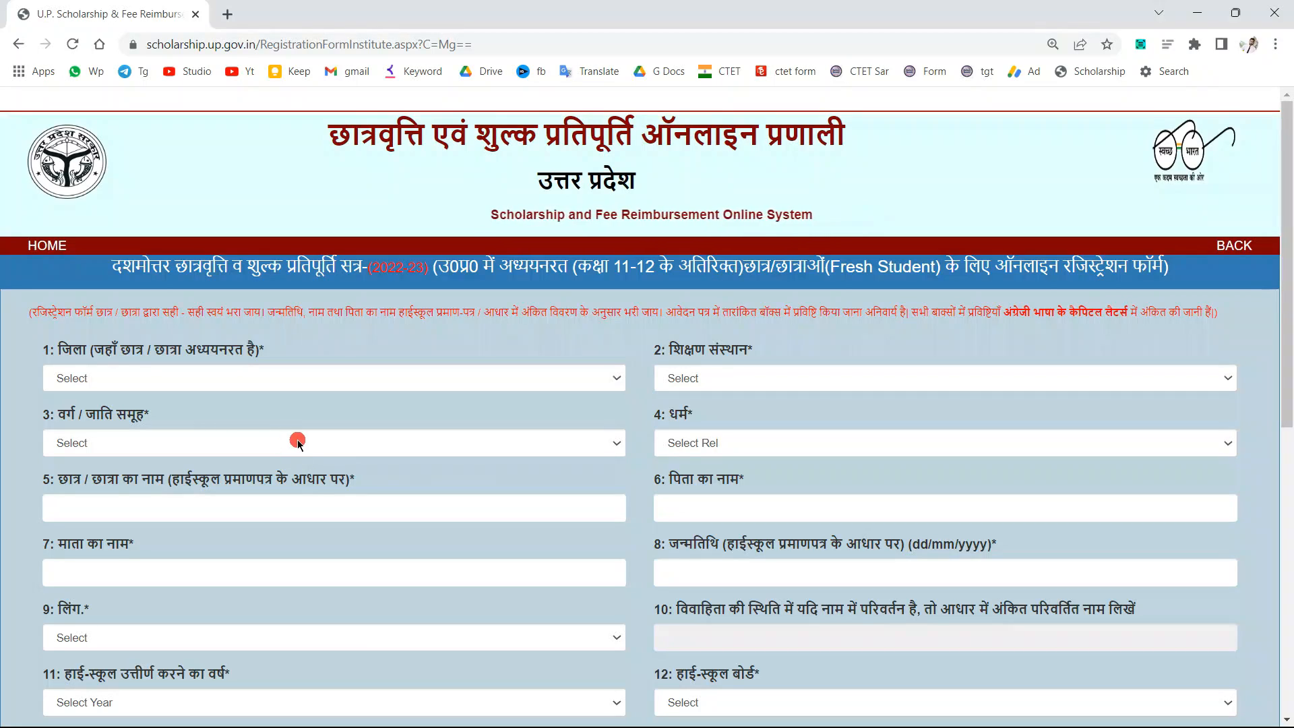
{"action": "scroll", "coordinate": [346, 350], "scroll_direction": "down", "scroll_amount": 1}
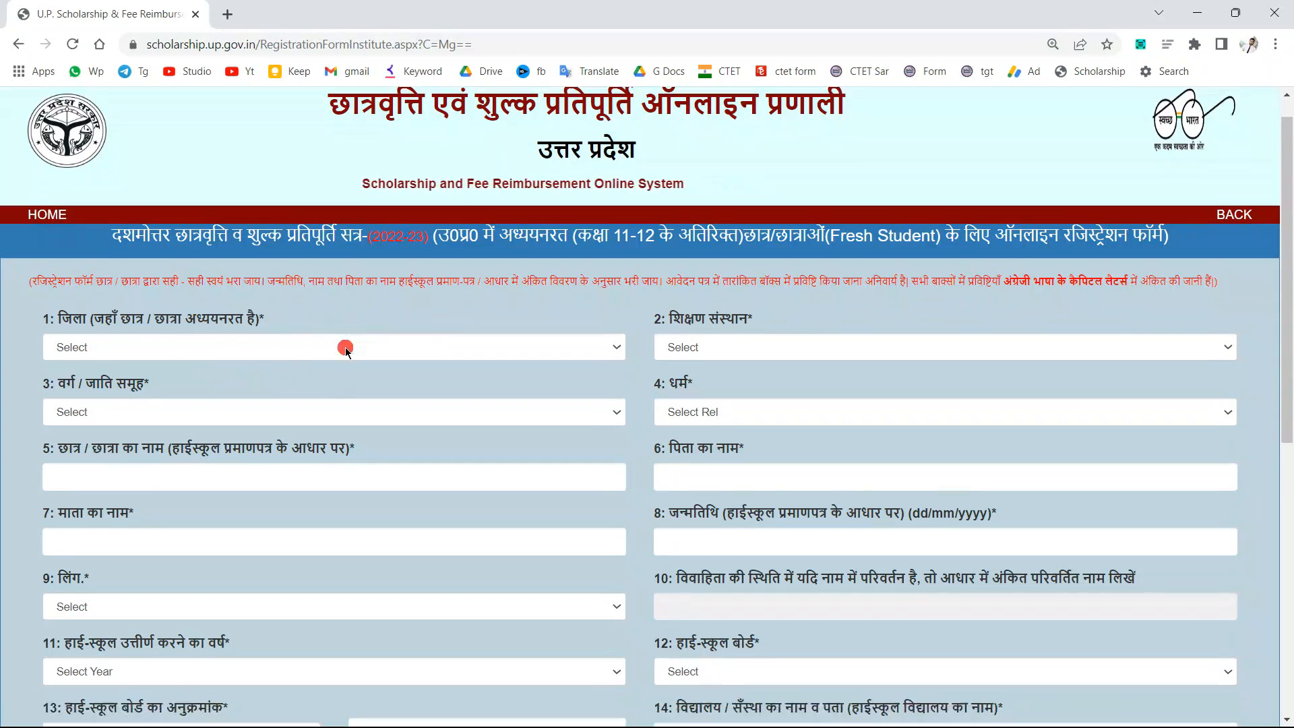
{"action": "scroll", "coordinate": [346, 350], "scroll_direction": "down", "scroll_amount": 2}
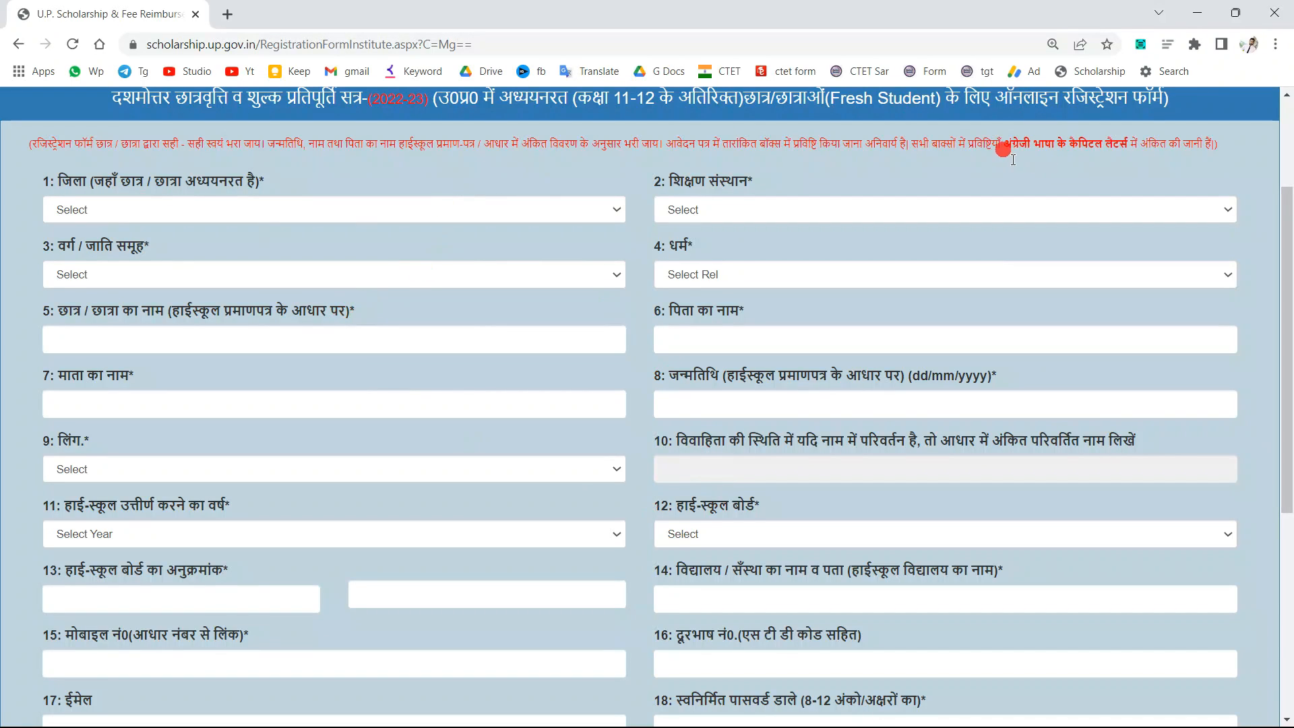
{"action": "left_click_drag", "start_coordinate": [996, 158], "coordinate": [1150, 152]}
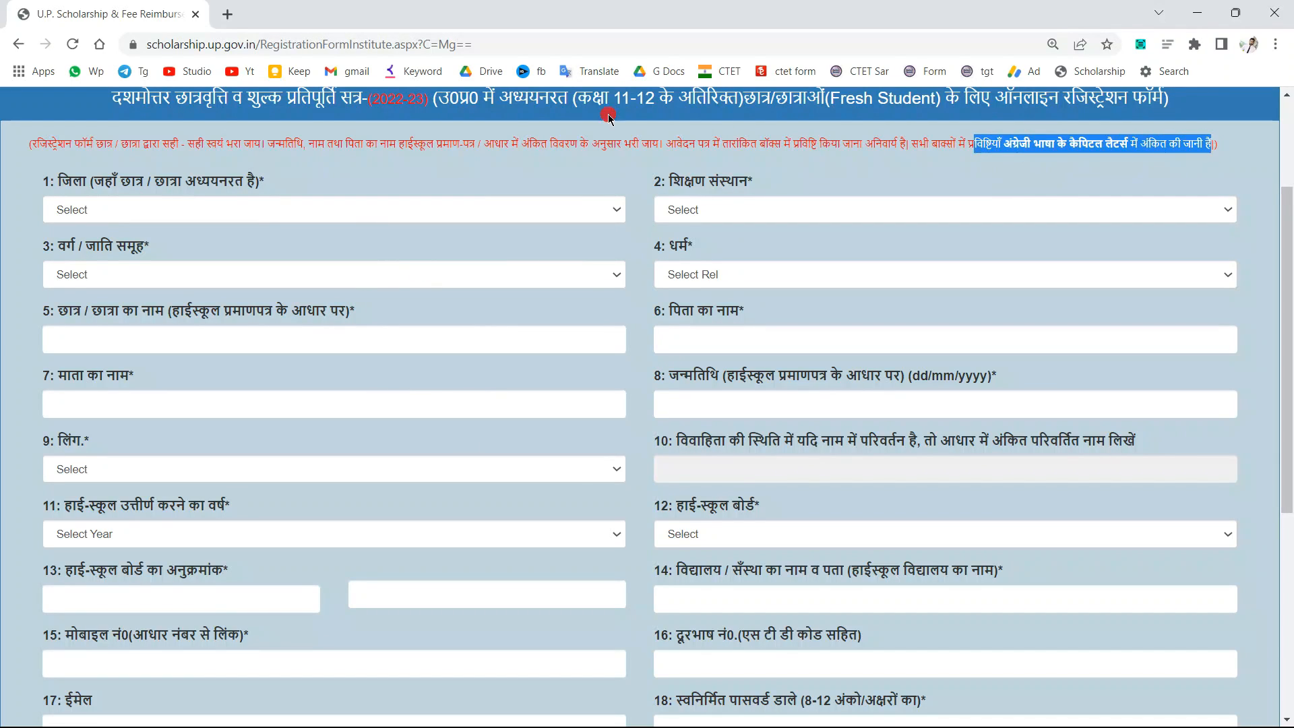
{"action": "left_click_drag", "start_coordinate": [368, 141], "coordinate": [488, 149]}
{"action": "left_click", "coordinate": [451, 150]}
{"action": "triple_click", "coordinate": [464, 152]}
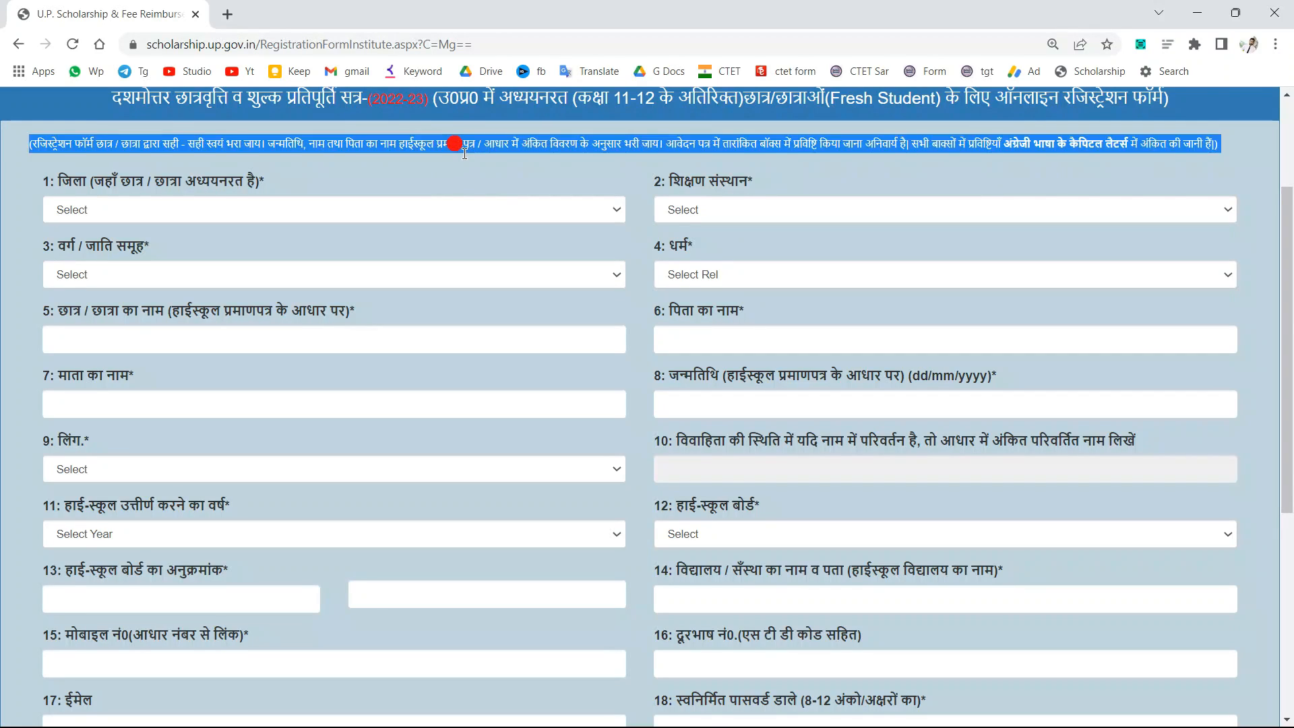
{"action": "left_click", "coordinate": [464, 153]}
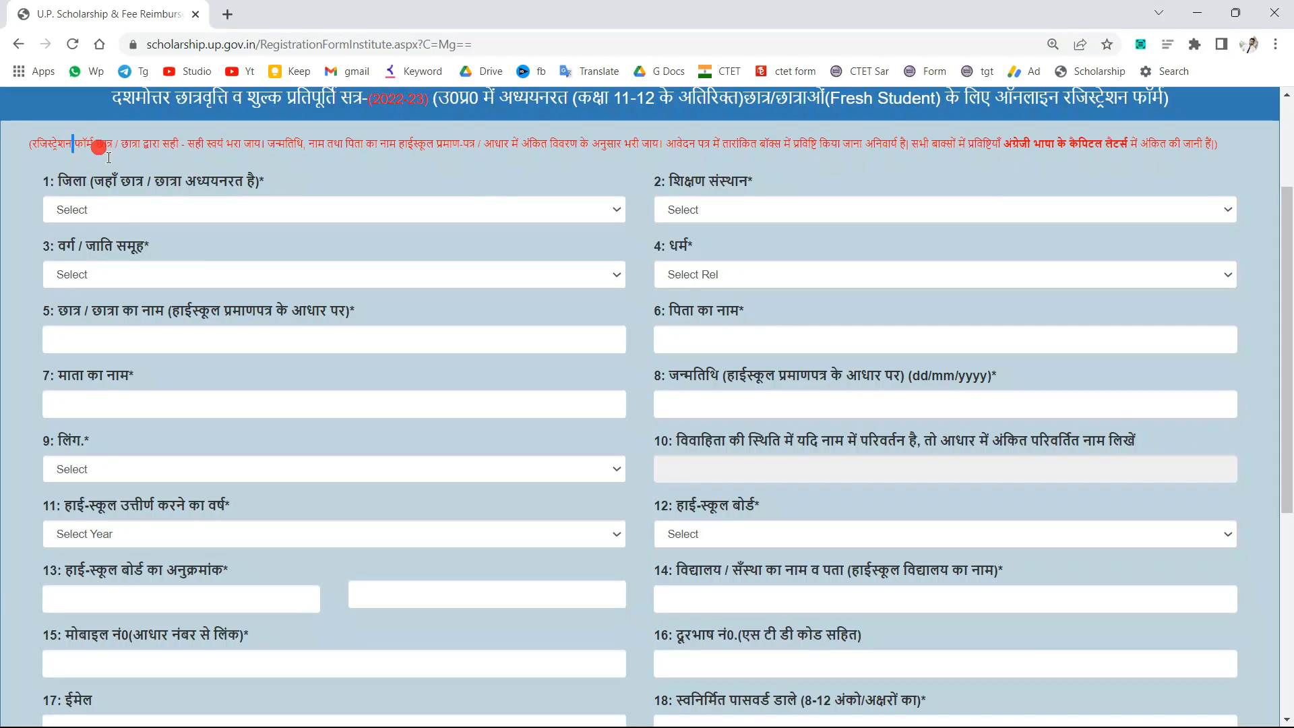
{"action": "left_click_drag", "start_coordinate": [108, 157], "coordinate": [1169, 145]}
{"action": "left_click", "coordinate": [1144, 149]}
Point out the District field and open its list of districts
{"action": "left_click_drag", "start_coordinate": [78, 182], "coordinate": [246, 186]}
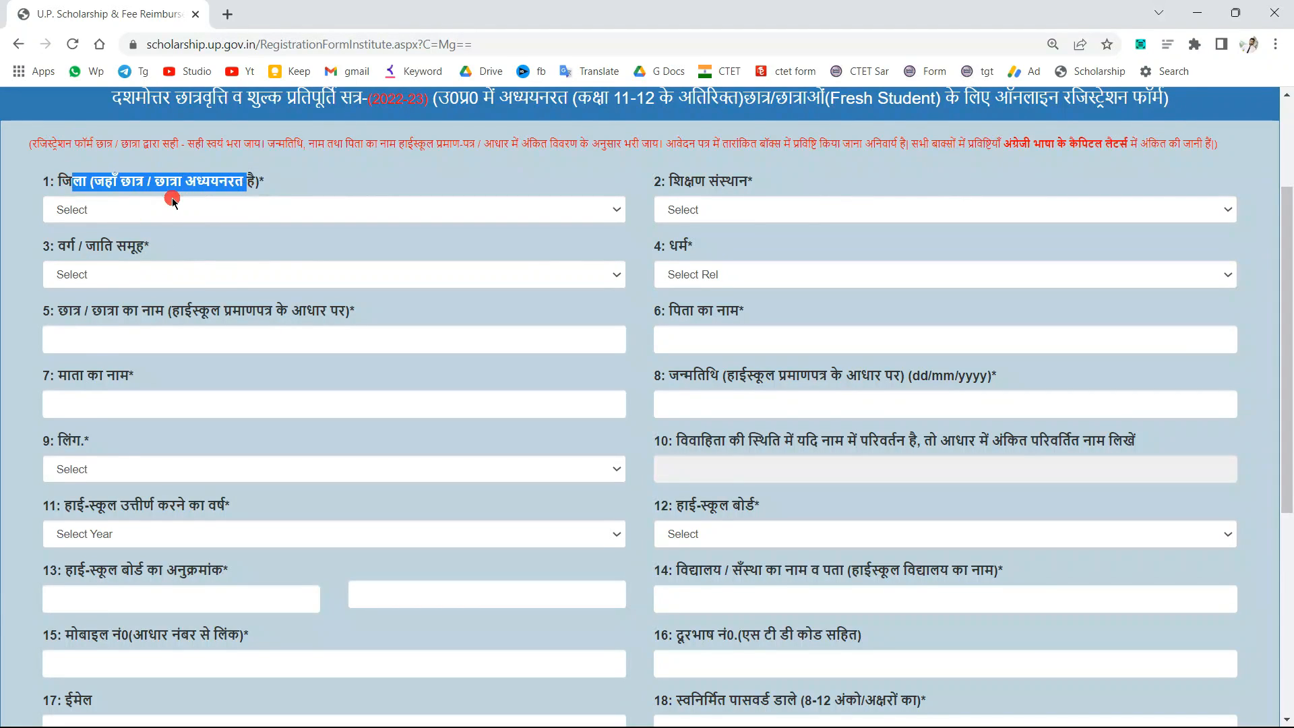
{"action": "left_click", "coordinate": [172, 198]}
{"action": "left_click", "coordinate": [125, 183]}
{"action": "left_click", "coordinate": [95, 177]}
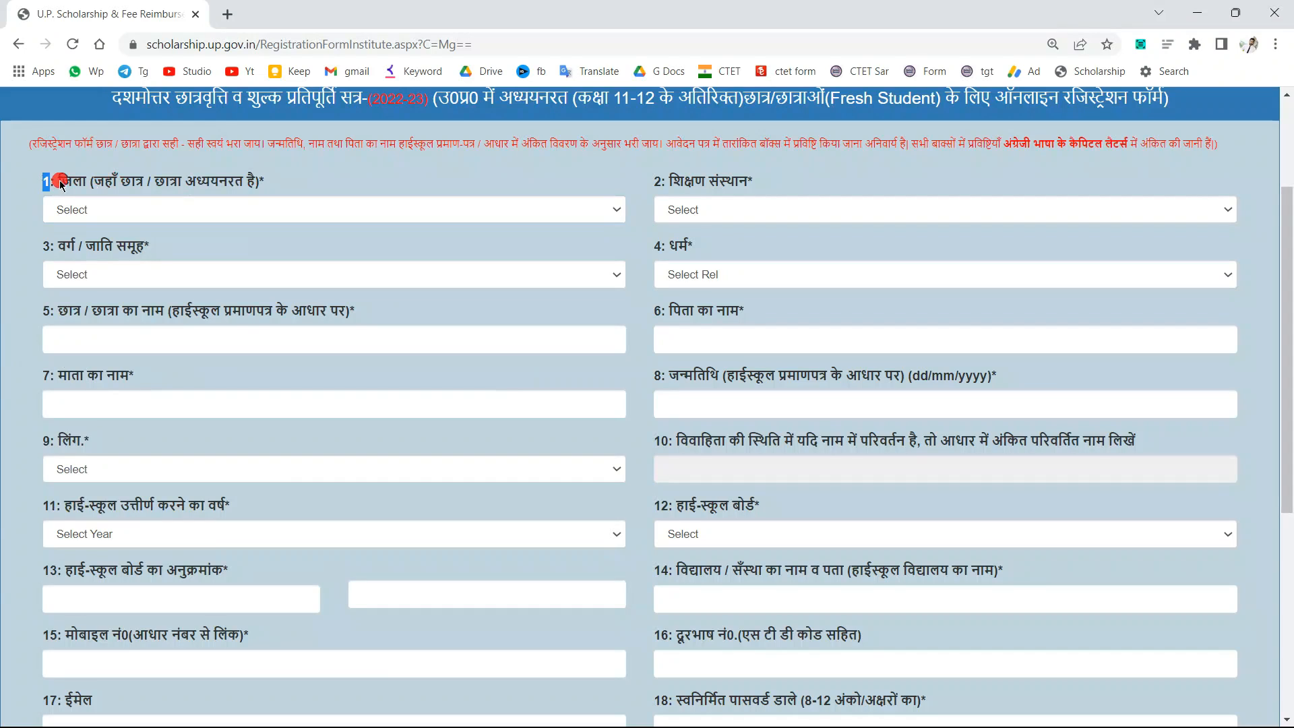
{"action": "left_click", "coordinate": [122, 209]}
{"action": "scroll", "coordinate": [171, 336], "scroll_direction": "down", "scroll_amount": 10}
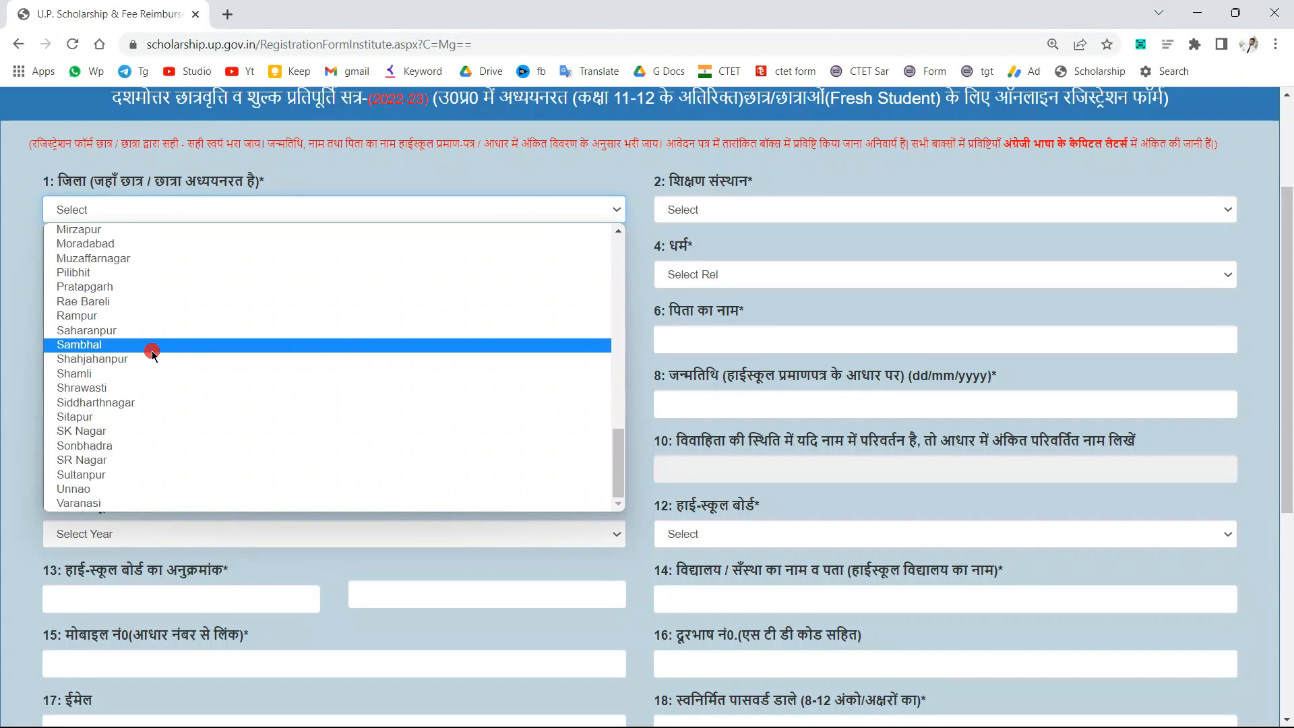
Choose Saharanpur as district and GOCHAR MAHAVIDYALAYA(ADDED) RAMPUR as institution, searching 'go'
{"action": "left_click", "coordinate": [114, 330]}
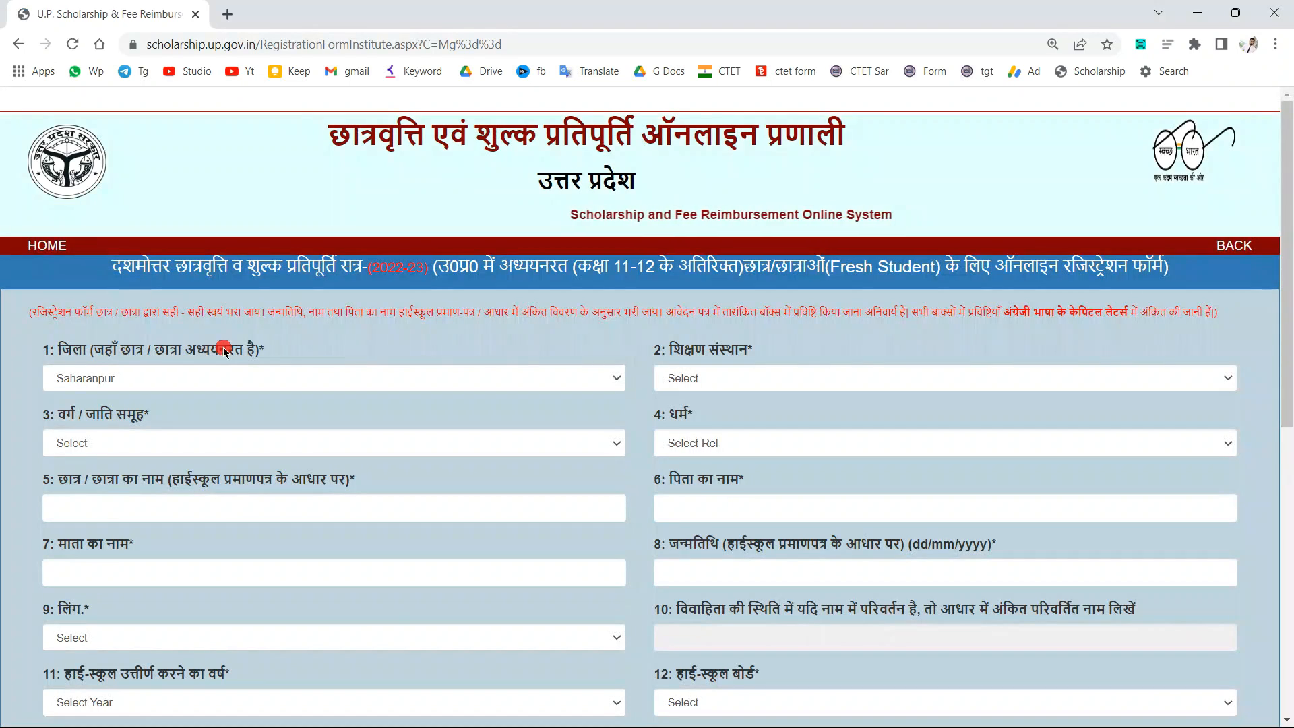
{"action": "scroll", "coordinate": [188, 357], "scroll_direction": "down", "scroll_amount": 2}
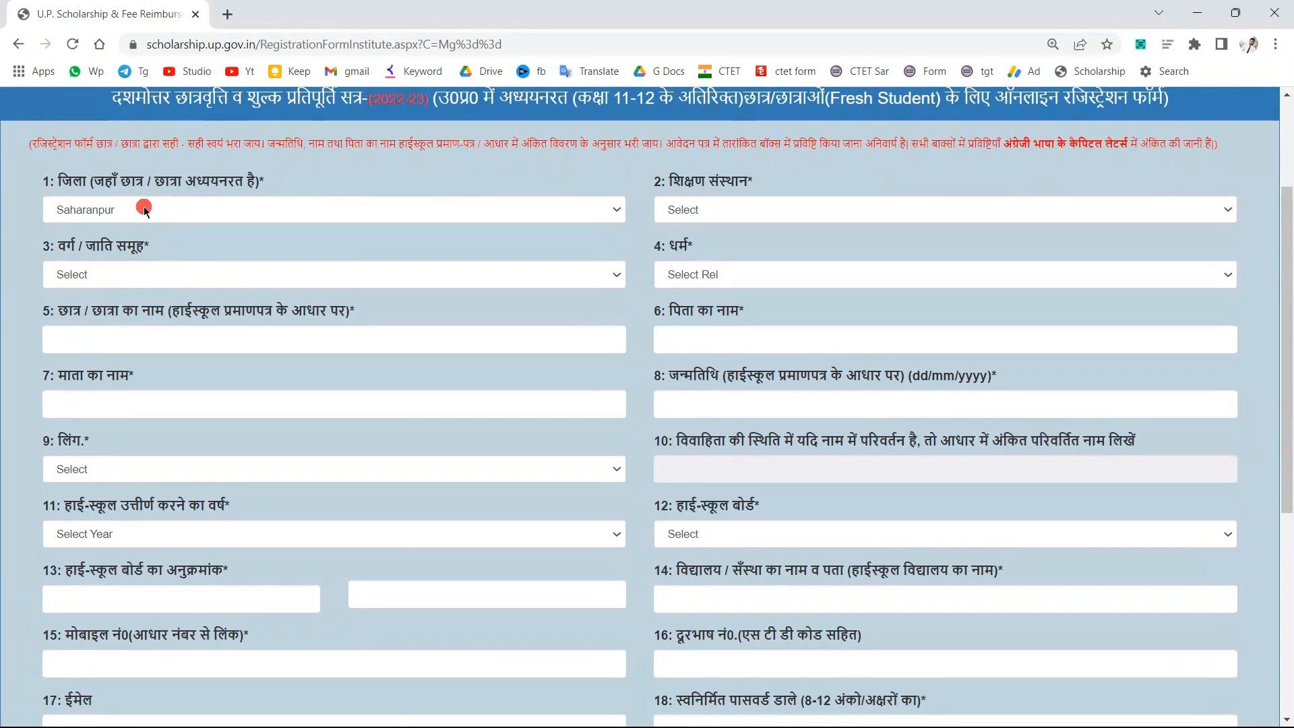
{"action": "left_click", "coordinate": [715, 215]}
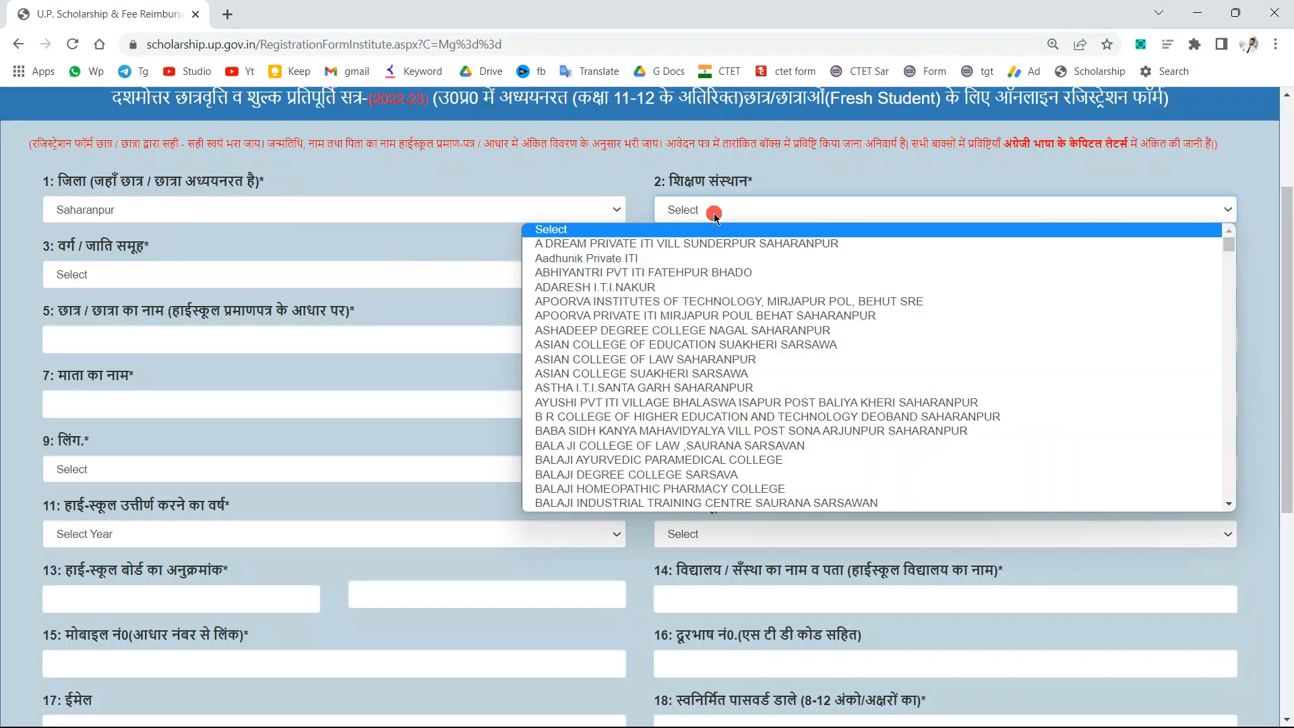
{"action": "type", "text": "go"}
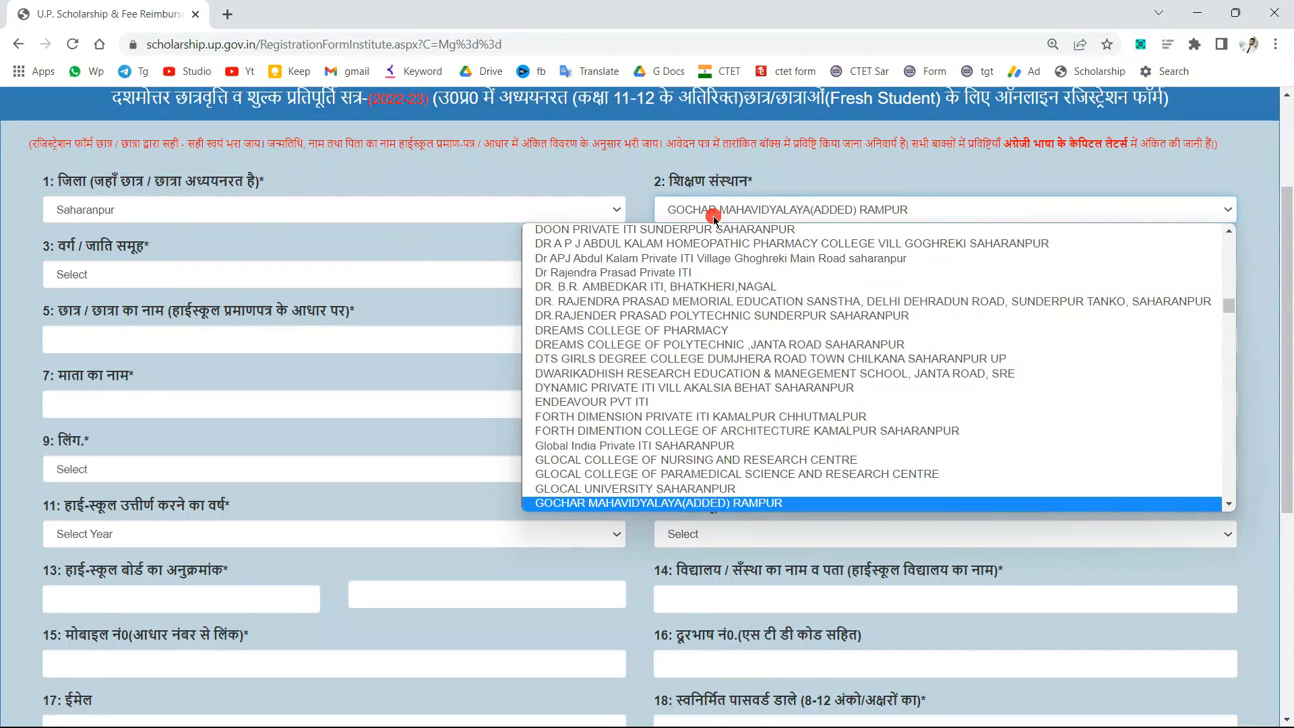
{"action": "scroll", "coordinate": [674, 377], "scroll_direction": "down", "scroll_amount": 3}
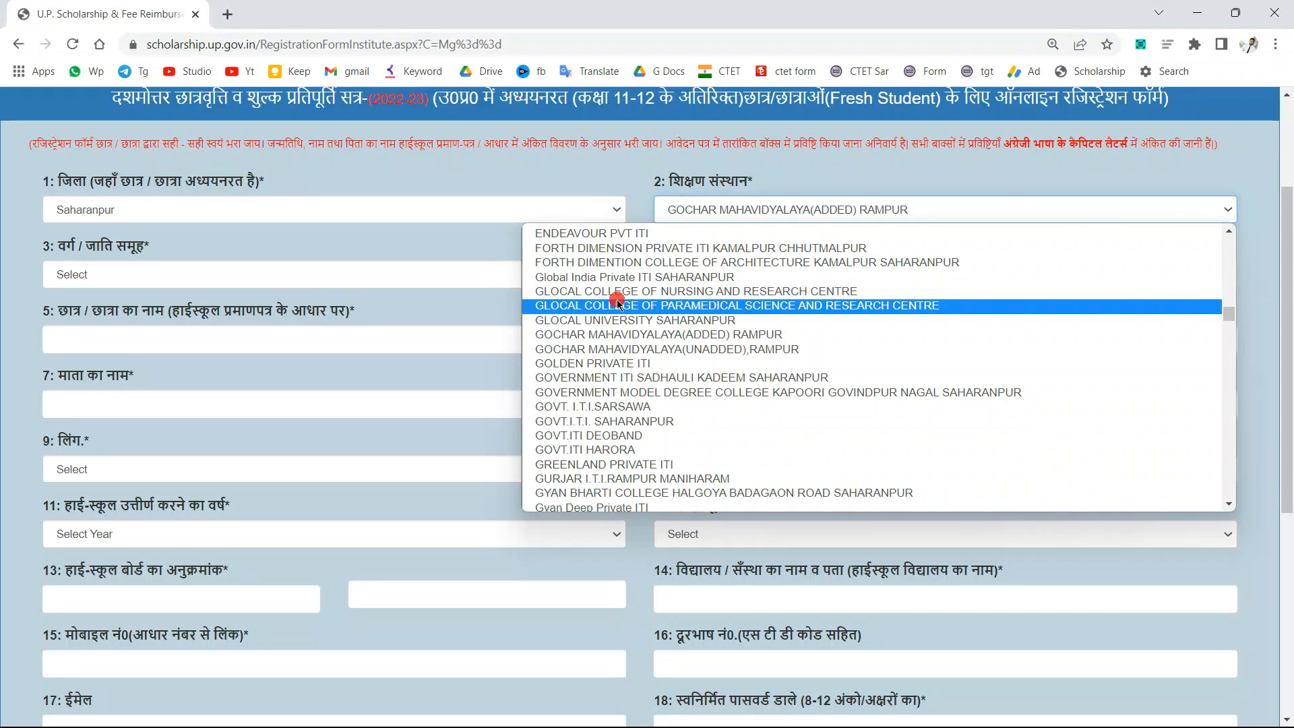
{"action": "left_click", "coordinate": [713, 334]}
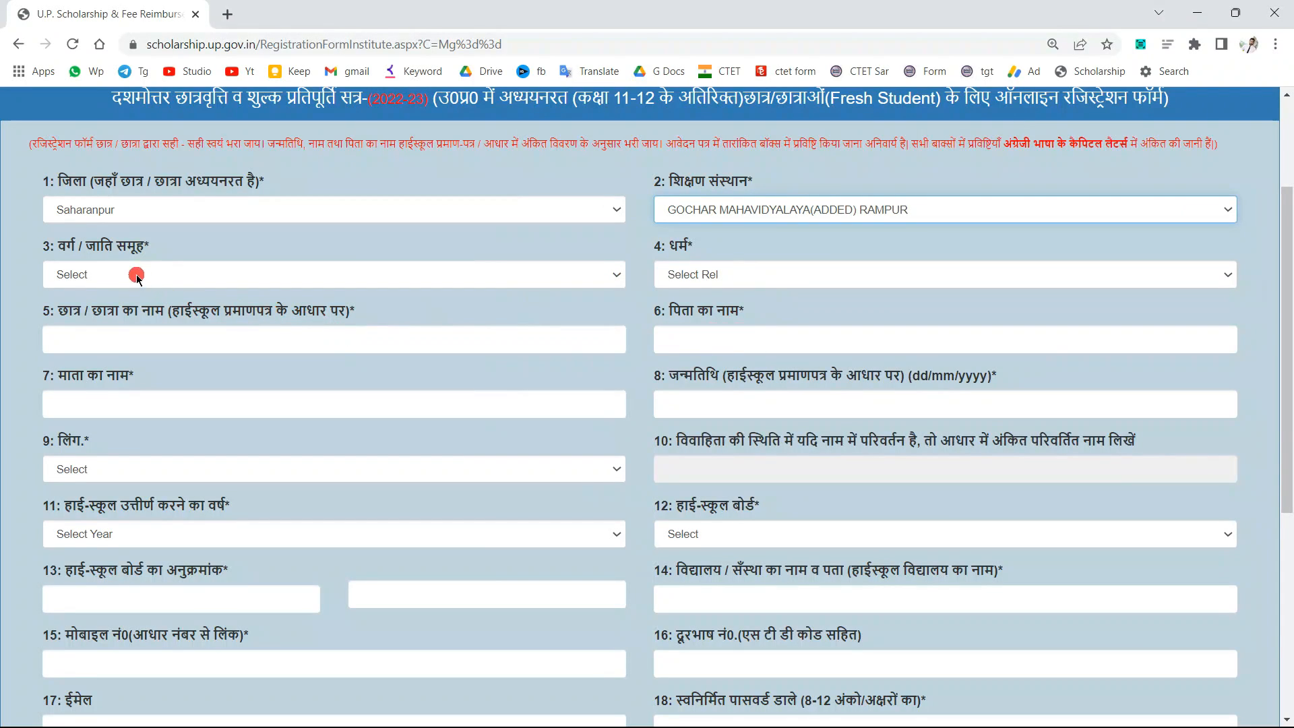
Select अनुसूचित जाति (Scheduled Caste) as the caste category
{"action": "left_click", "coordinate": [94, 271]}
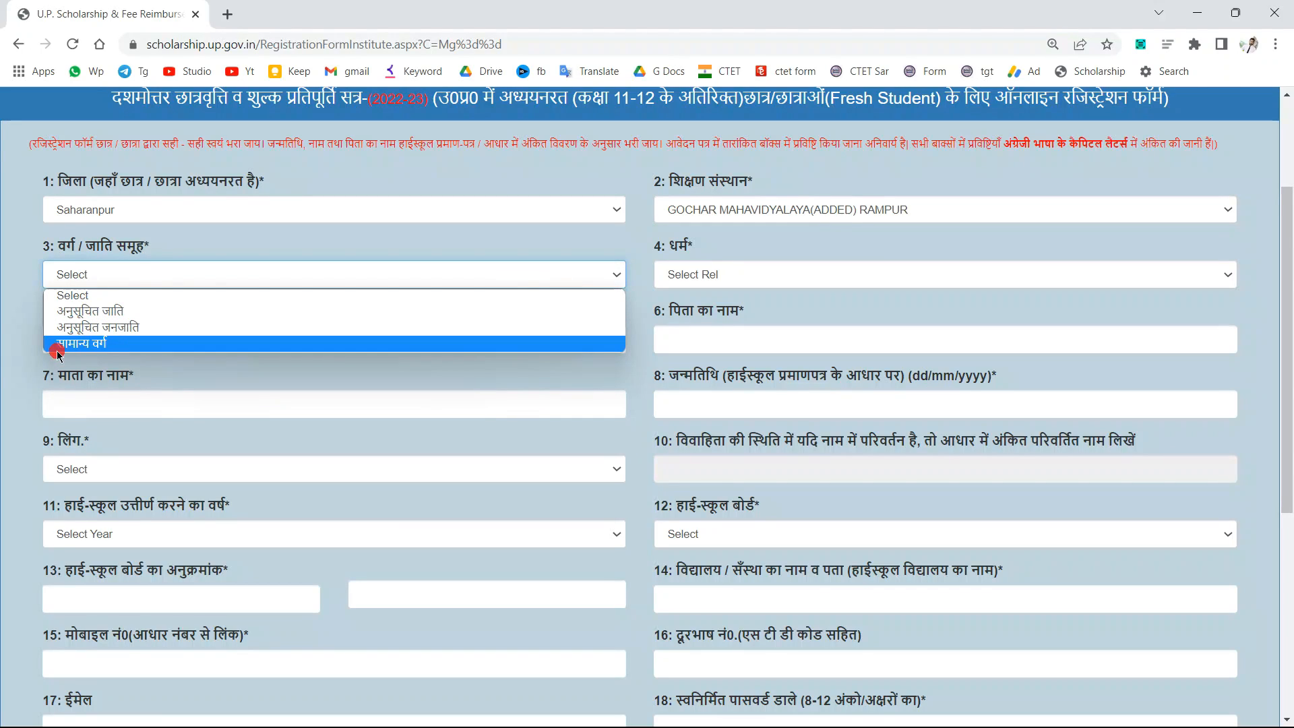
{"action": "left_click", "coordinate": [98, 311]}
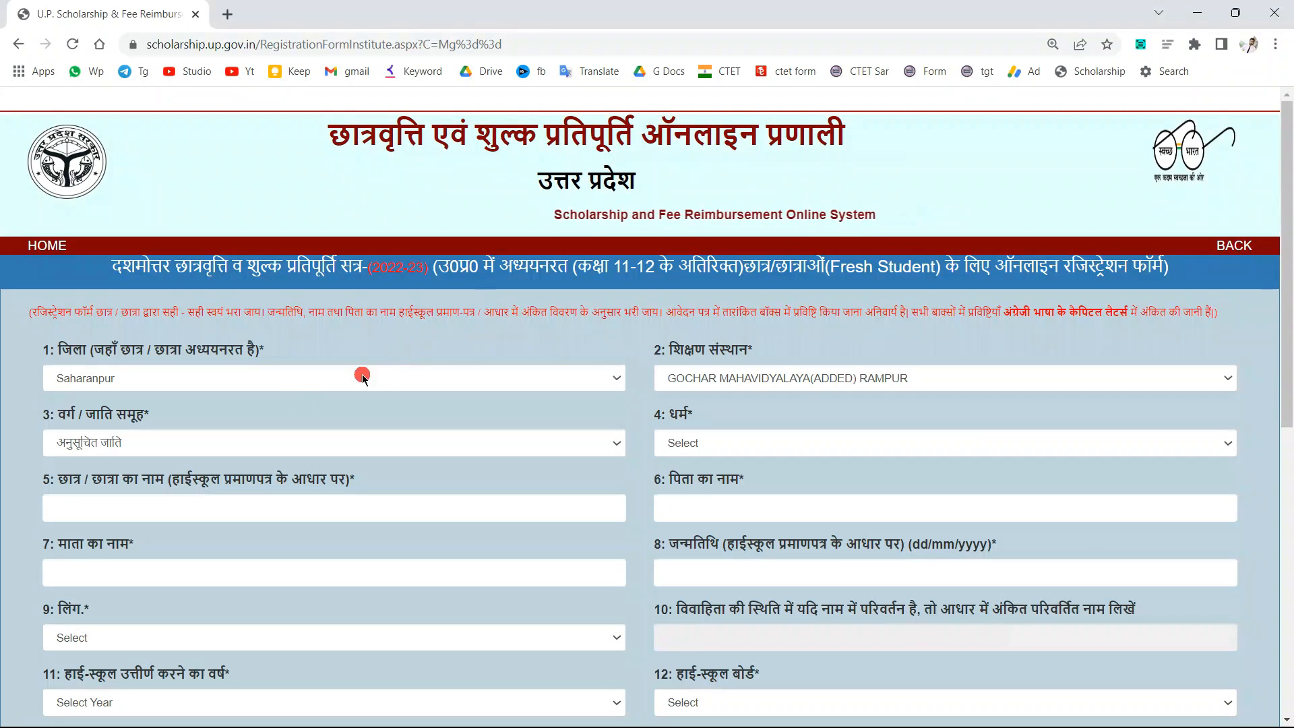
{"action": "scroll", "coordinate": [225, 413], "scroll_direction": "down", "scroll_amount": 3}
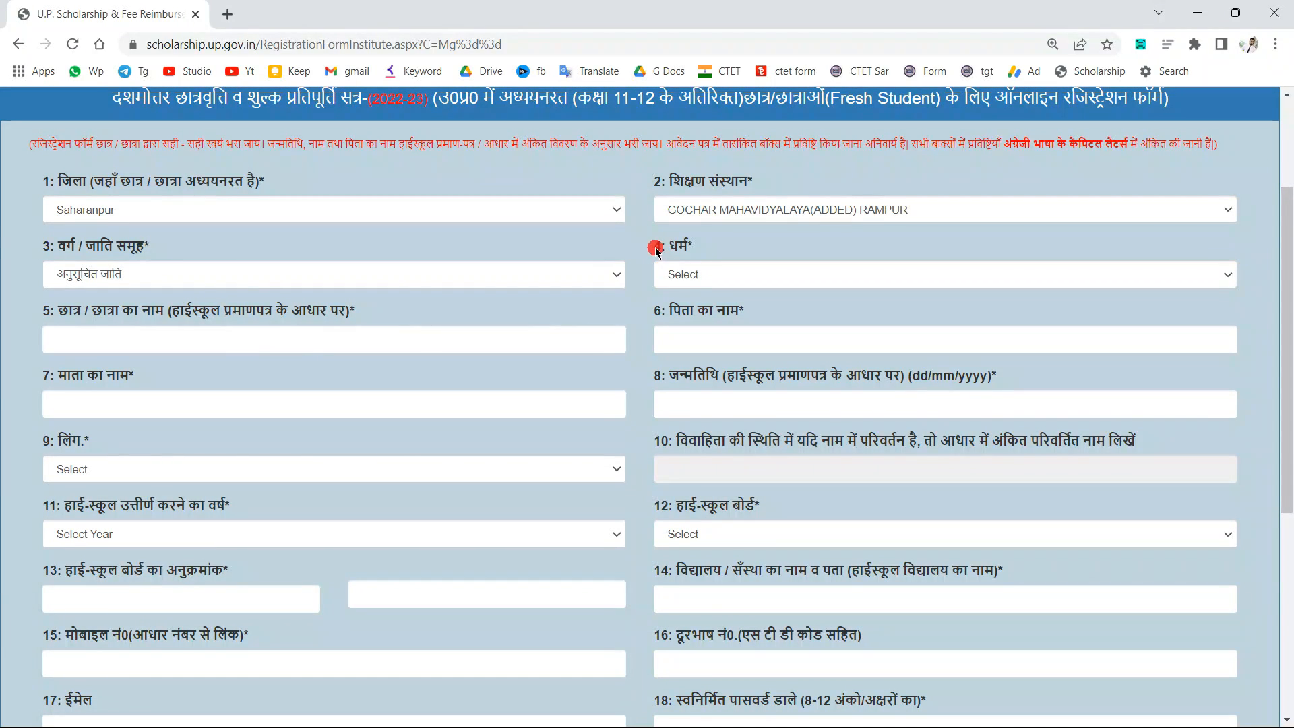
Choose Hindu in the धर्म (religion) dropdown
{"action": "left_click_drag", "start_coordinate": [657, 251], "coordinate": [704, 255]}
{"action": "left_click", "coordinate": [710, 273]}
{"action": "left_click", "coordinate": [724, 306]}
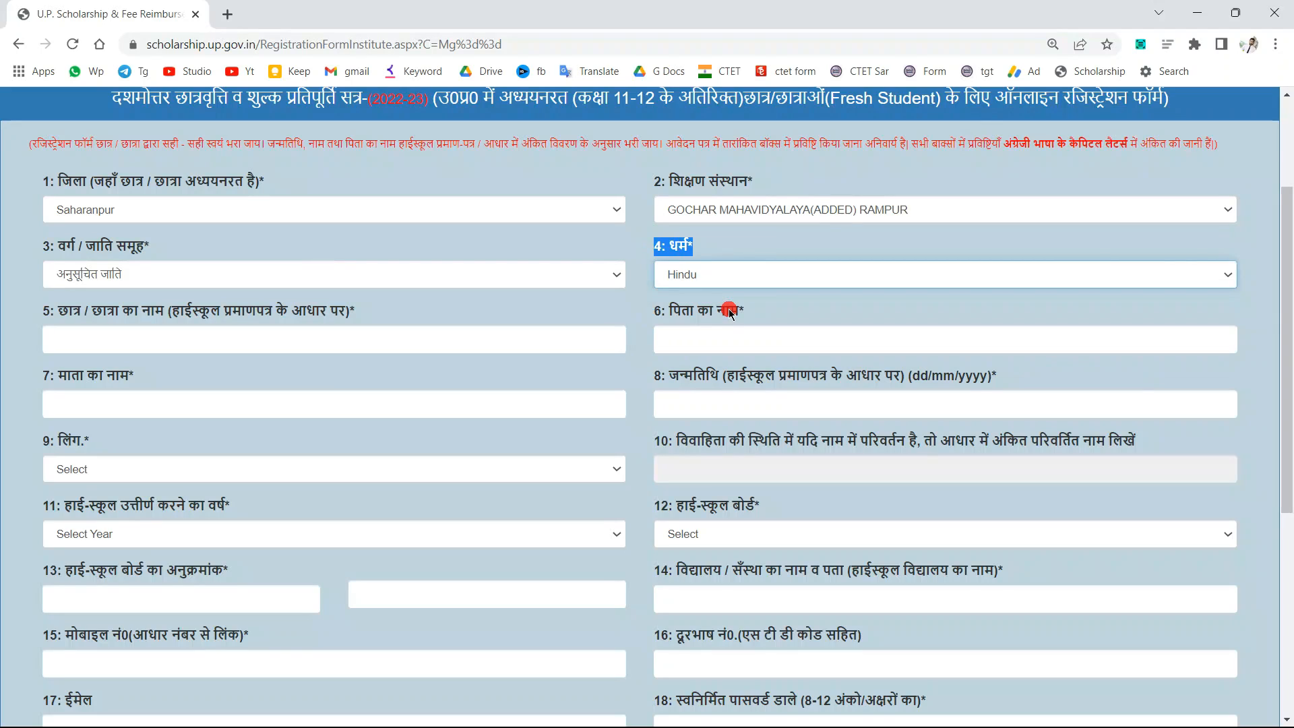
{"action": "left_click", "coordinate": [727, 311]}
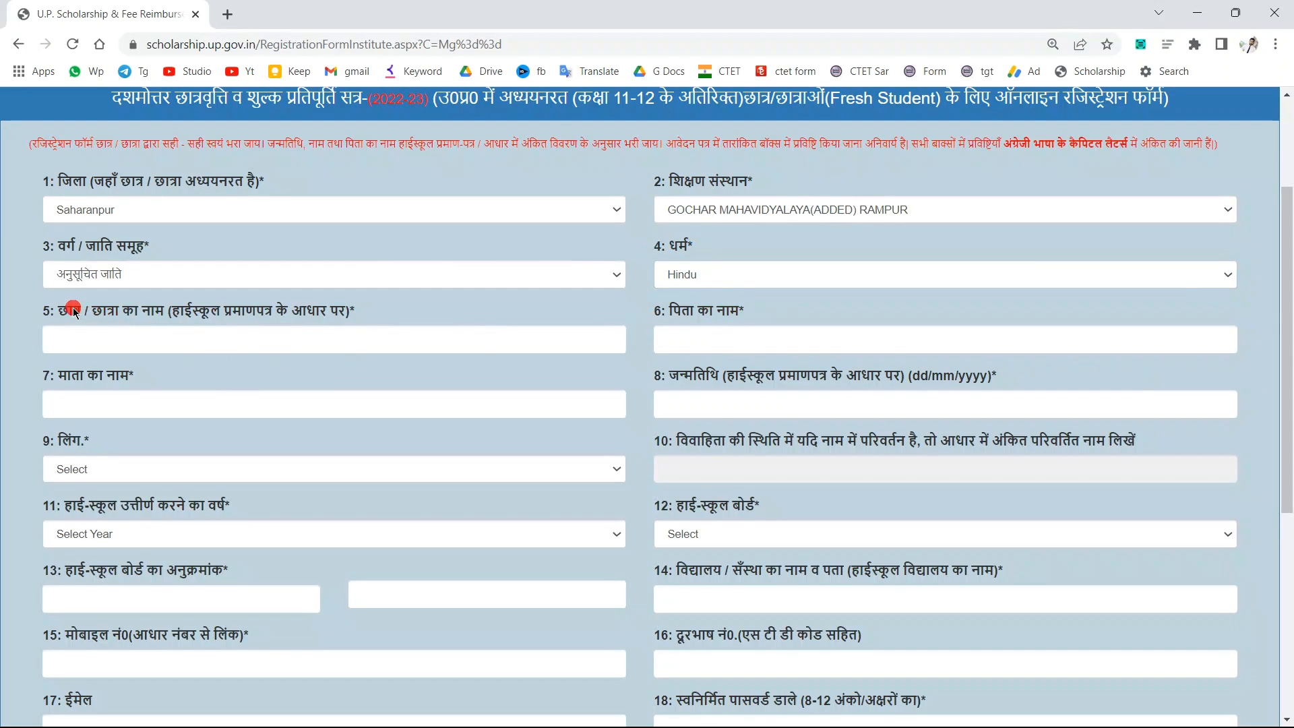
Point out the student name field, then move to the father's name field
{"action": "left_click_drag", "start_coordinate": [37, 311], "coordinate": [137, 334]}
{"action": "left_click", "coordinate": [138, 334]}
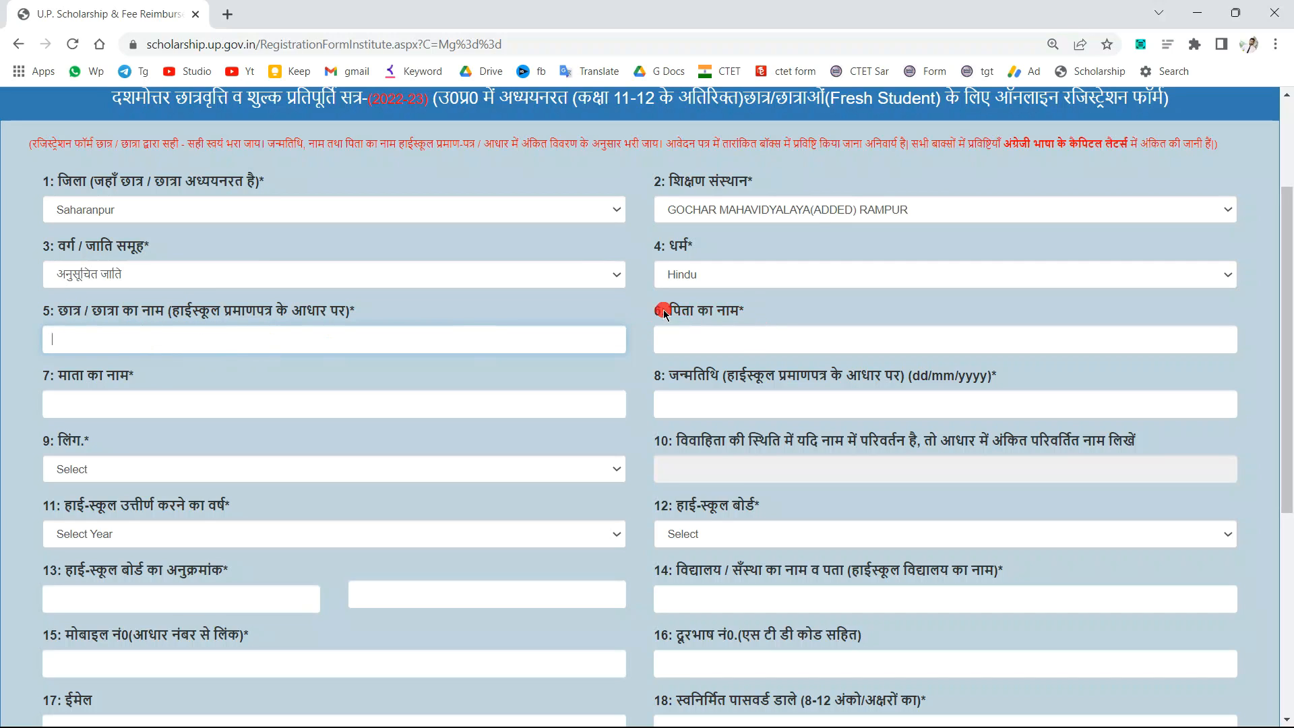
{"action": "left_click", "coordinate": [721, 349]}
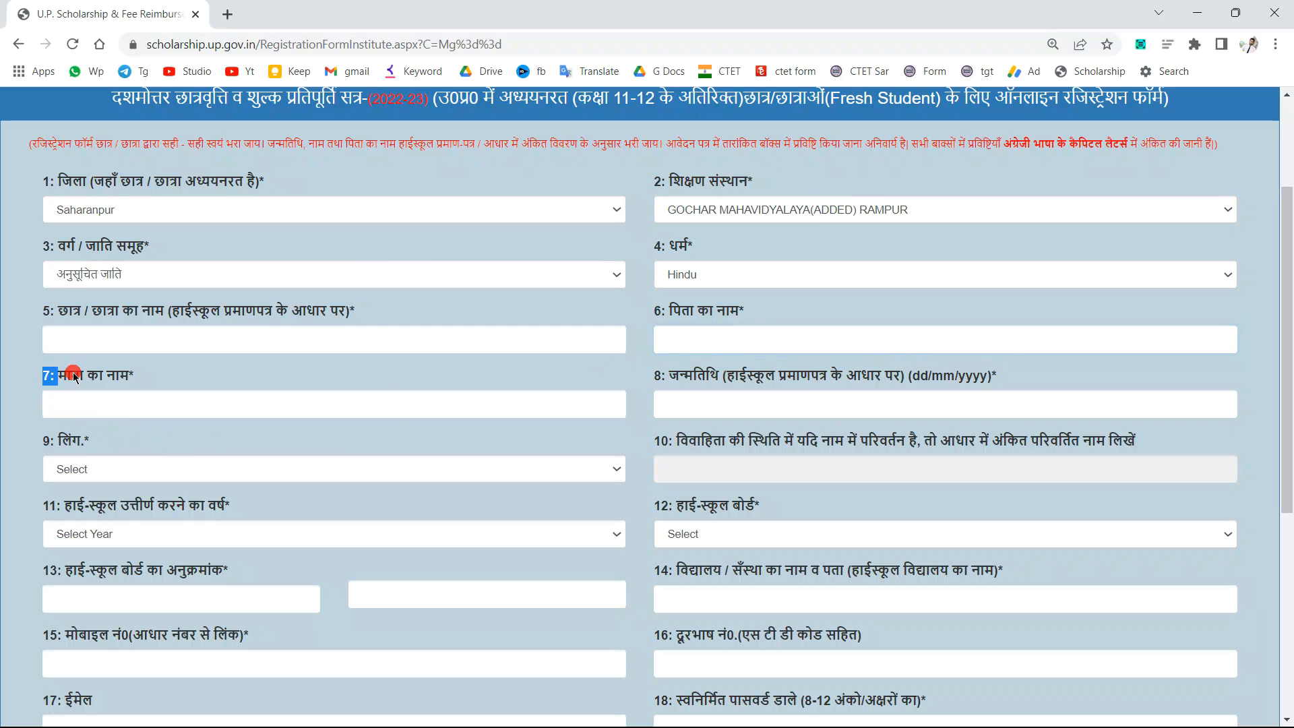
{"action": "left_click", "coordinate": [126, 407]}
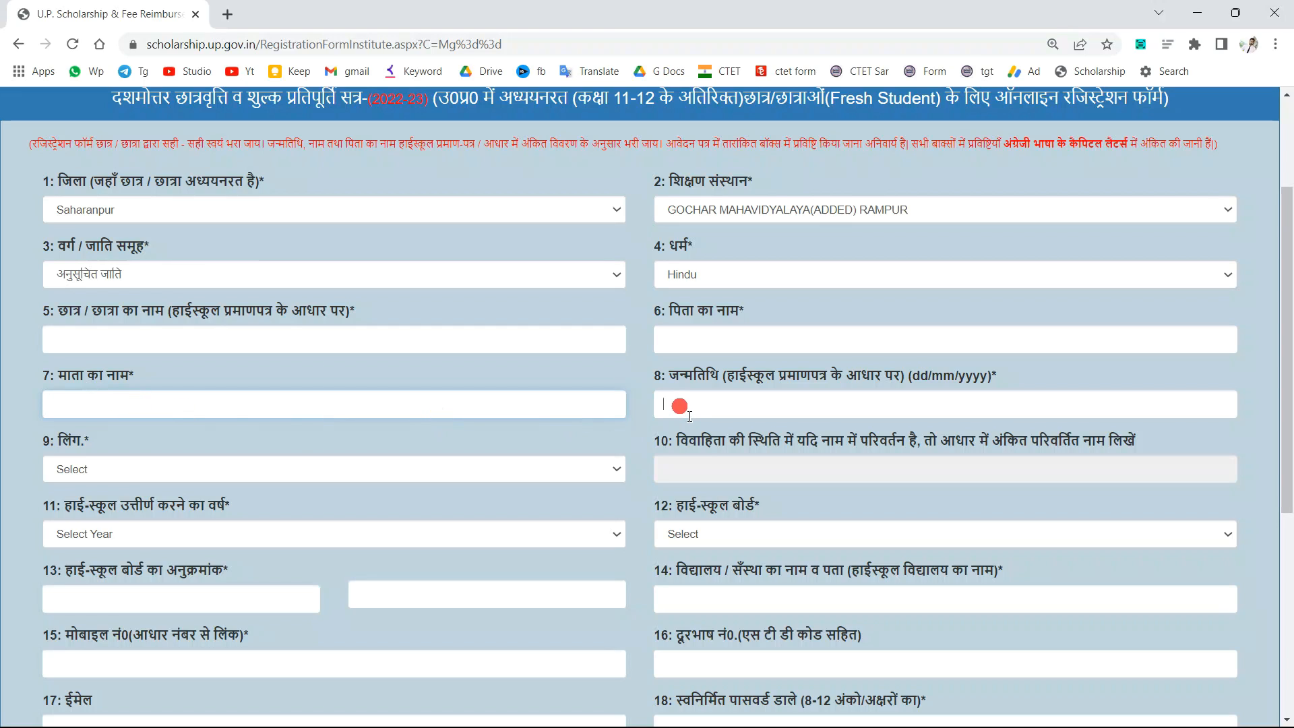
{"action": "left_click", "coordinate": [679, 406]}
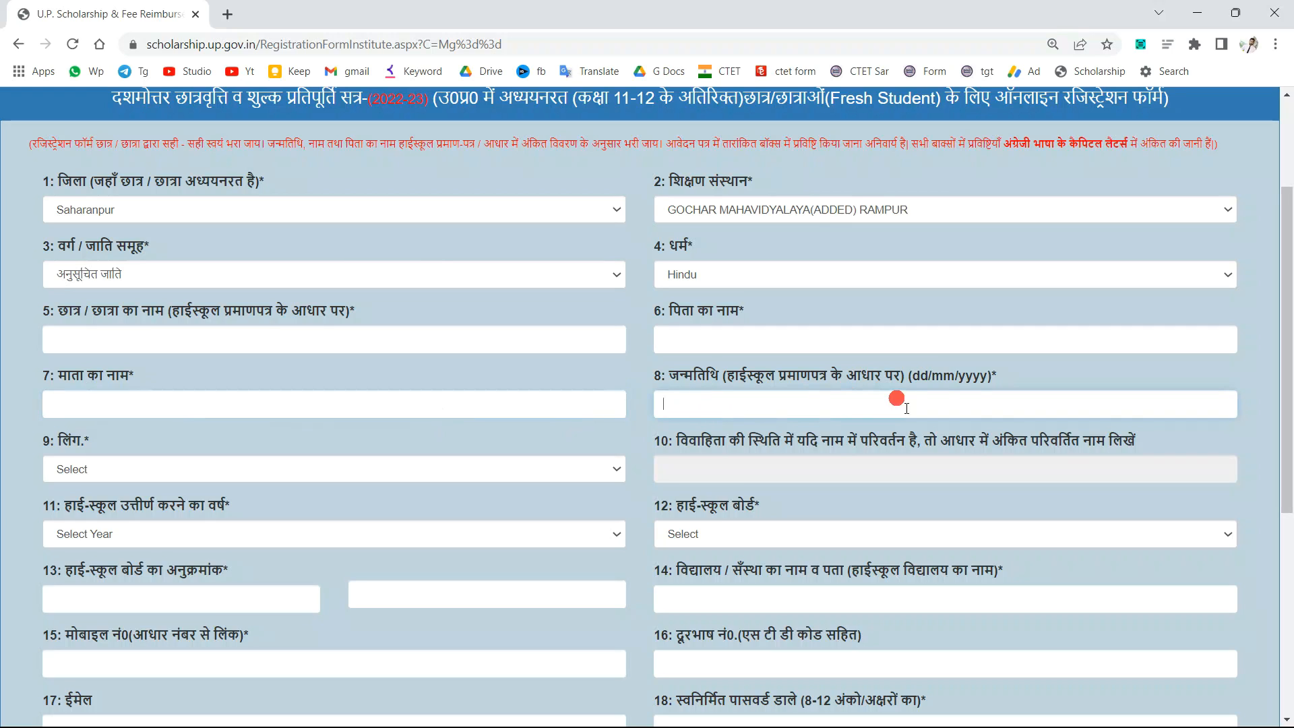
{"action": "mouse_move", "coordinate": [914, 378]}
{"action": "left_mouse_down"}
{"action": "mouse_move", "coordinate": [988, 380]}
{"action": "mouse_move", "coordinate": [915, 378]}
{"action": "left_mouse_up"}
{"action": "left_click", "coordinate": [977, 383]}
{"action": "left_click", "coordinate": [934, 377]}
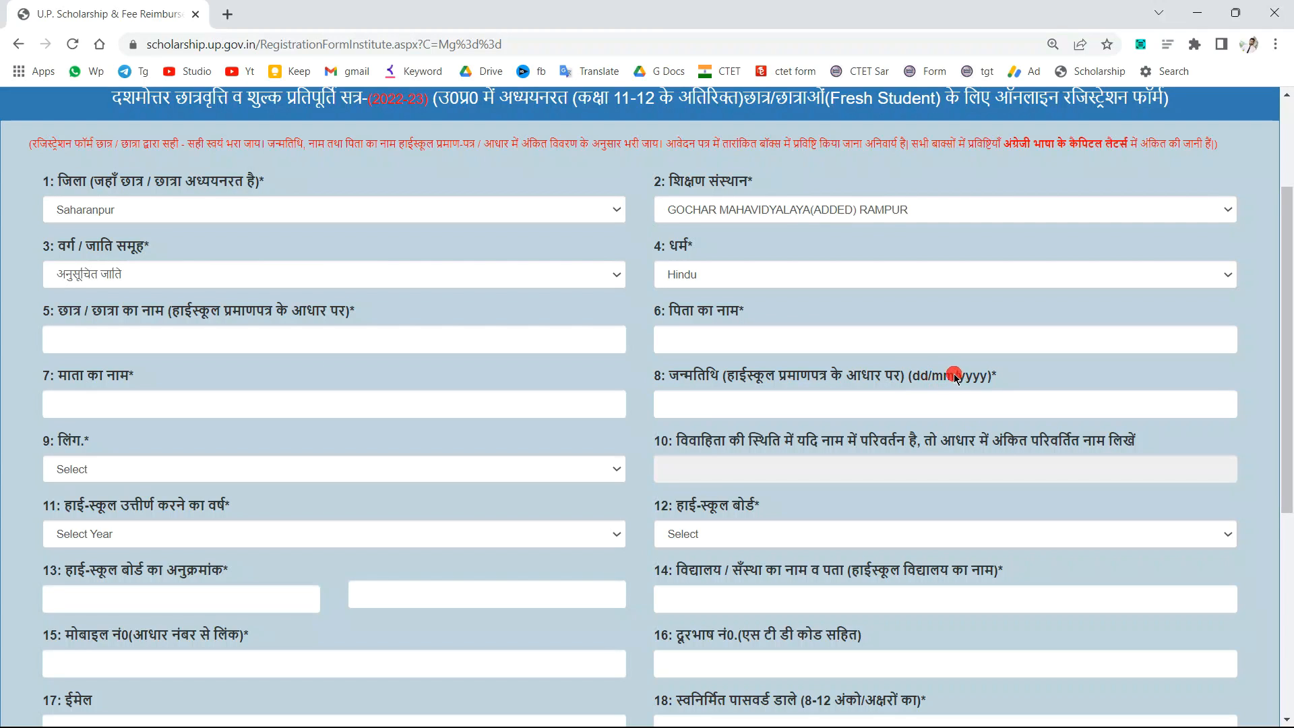
{"action": "left_click_drag", "start_coordinate": [933, 378], "coordinate": [954, 381]}
{"action": "left_click", "coordinate": [952, 378]}
{"action": "left_click", "coordinate": [814, 411]}
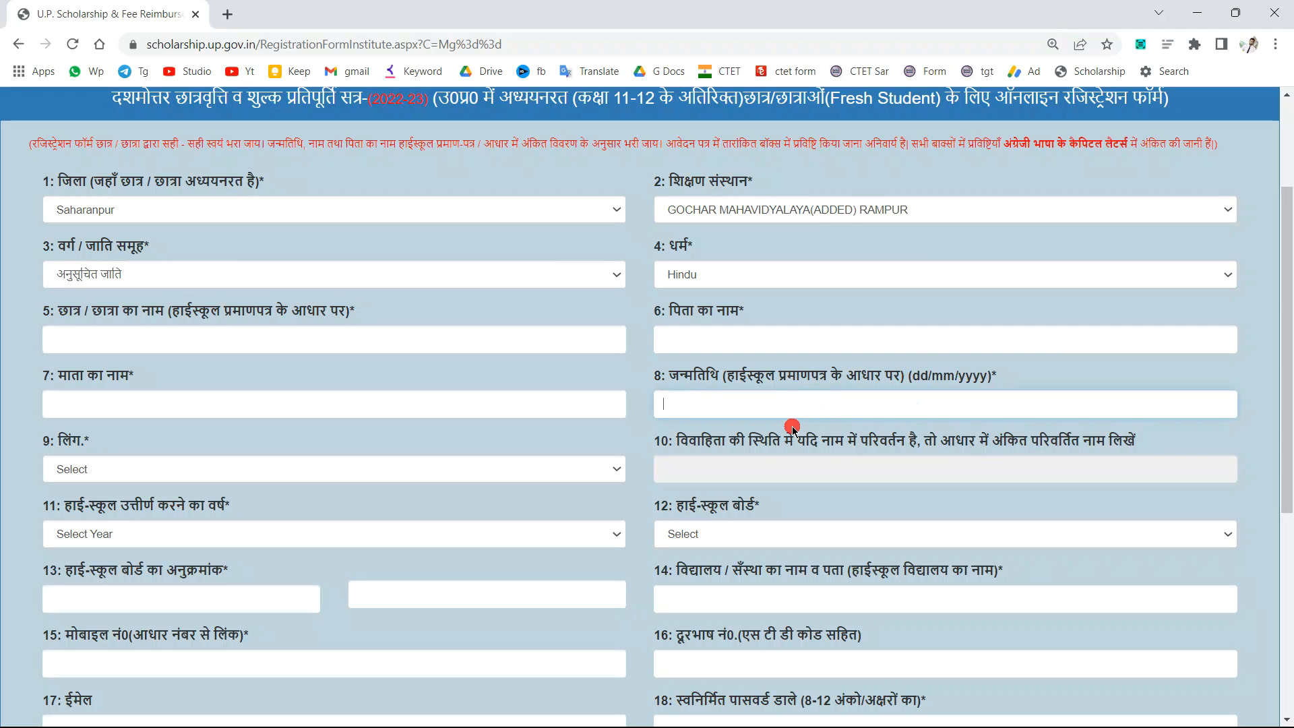
Select MALE in the लिंग (gender) dropdown
{"action": "scroll", "coordinate": [405, 424], "scroll_direction": "down", "scroll_amount": 1}
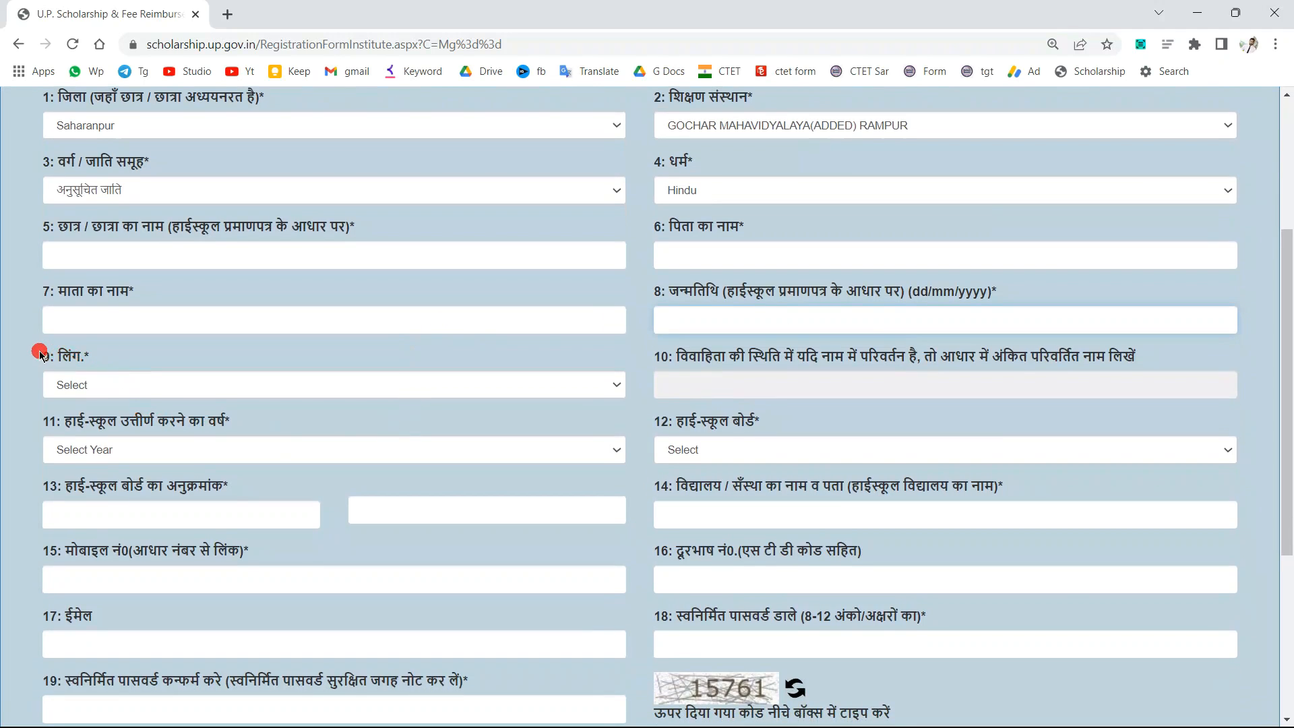
{"action": "left_click_drag", "start_coordinate": [41, 350], "coordinate": [95, 364]}
{"action": "left_click", "coordinate": [99, 389]}
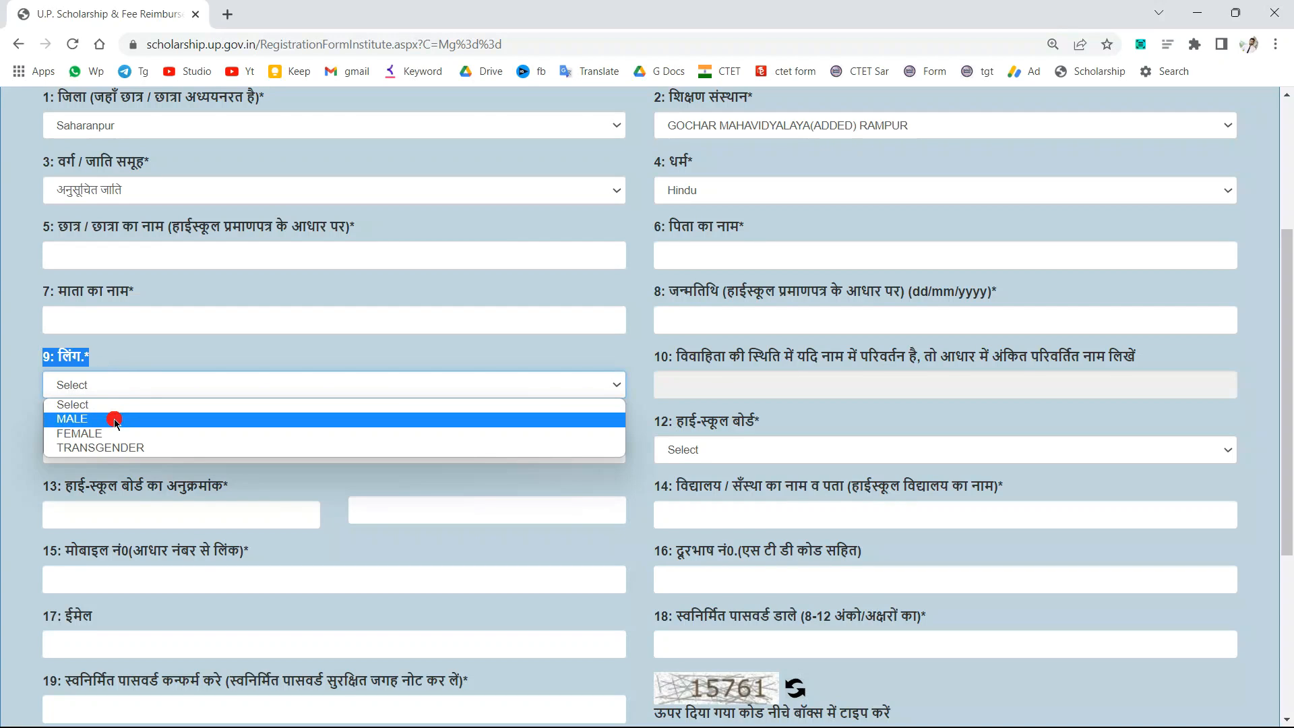
{"action": "left_click", "coordinate": [115, 419]}
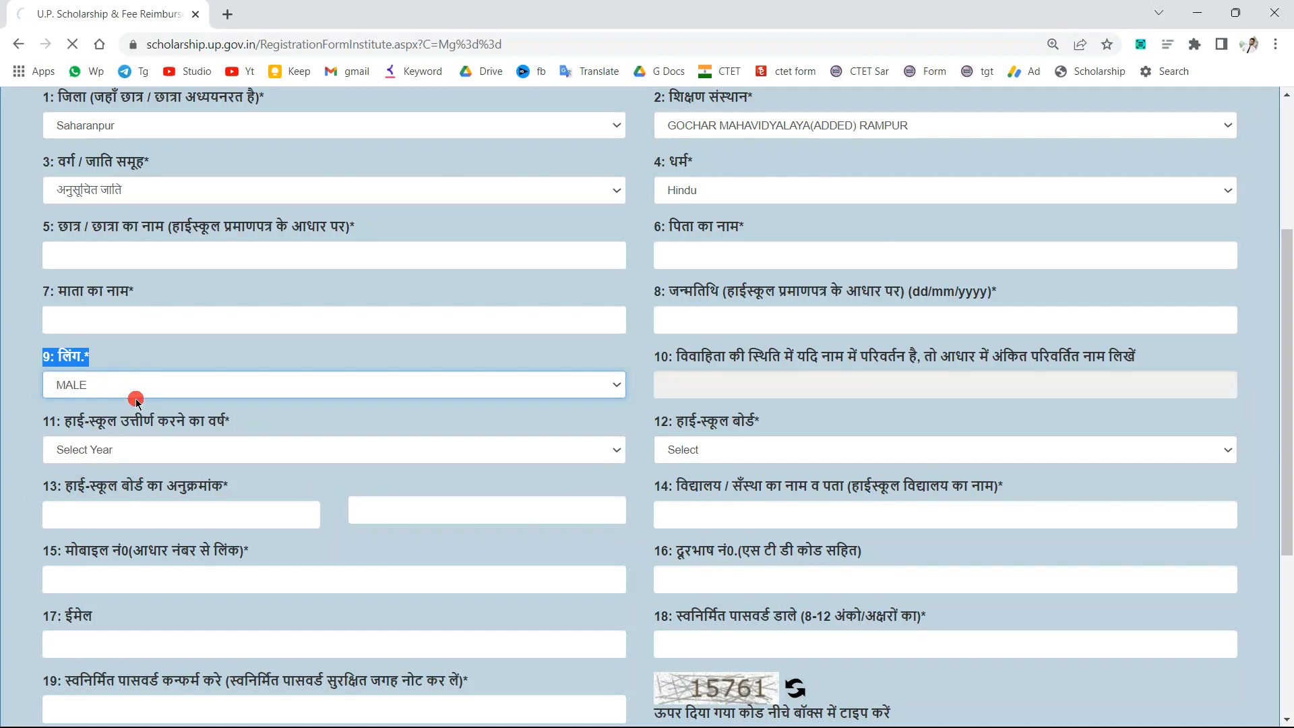
Point out the gender label and the married-name change field
{"action": "scroll", "coordinate": [137, 459], "scroll_direction": "down", "scroll_amount": 5}
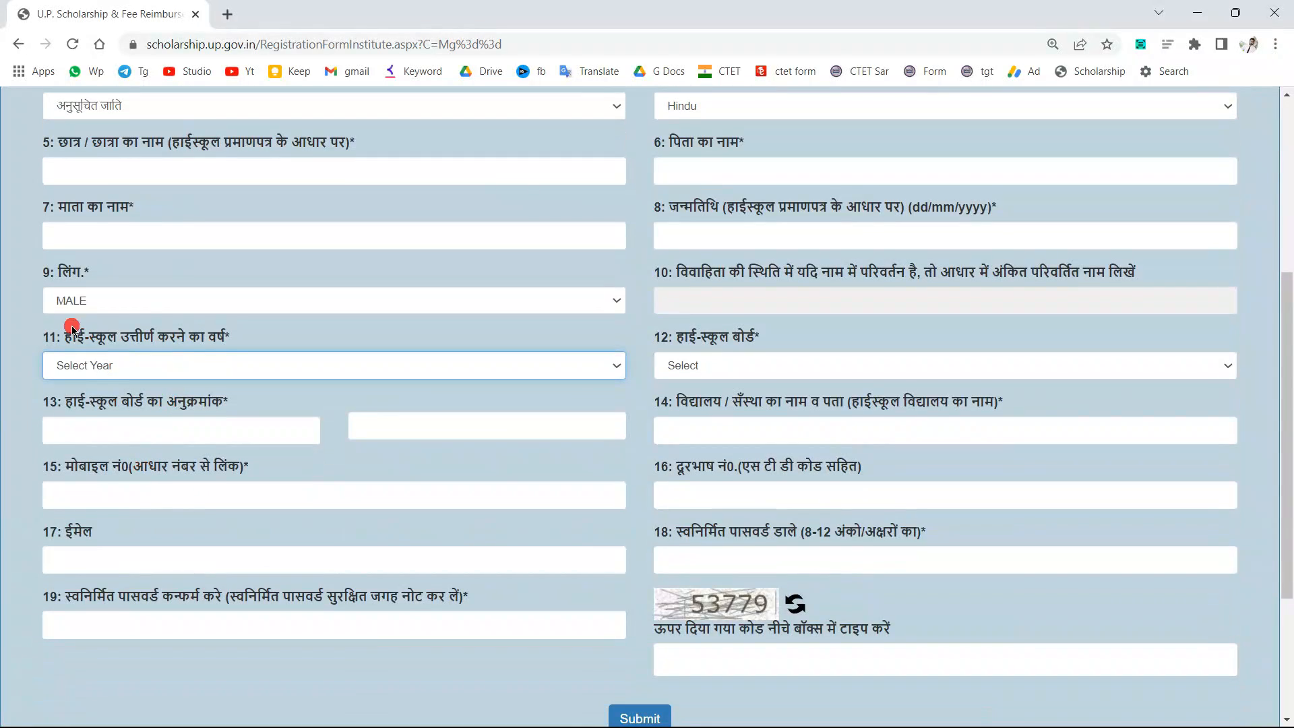
{"action": "left_click_drag", "start_coordinate": [34, 271], "coordinate": [89, 272]}
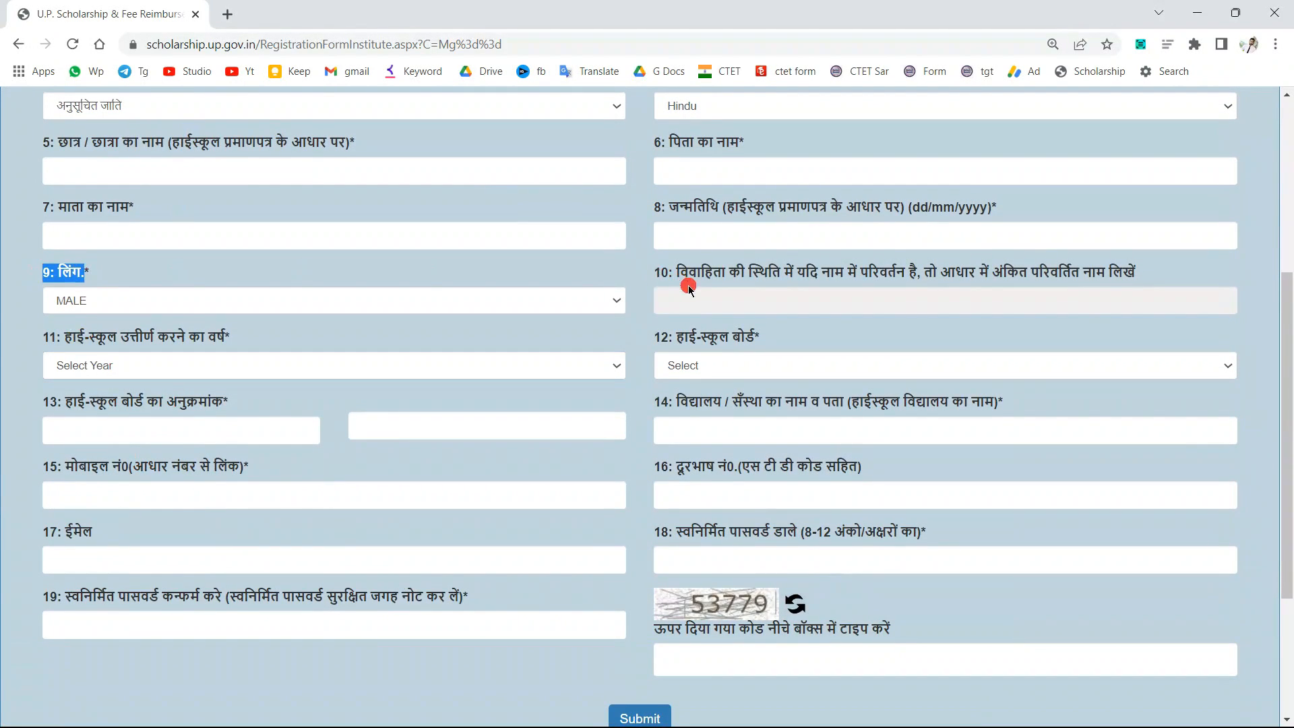
{"action": "left_click", "coordinate": [694, 286]}
{"action": "left_click_drag", "start_coordinate": [658, 272], "coordinate": [1094, 273]}
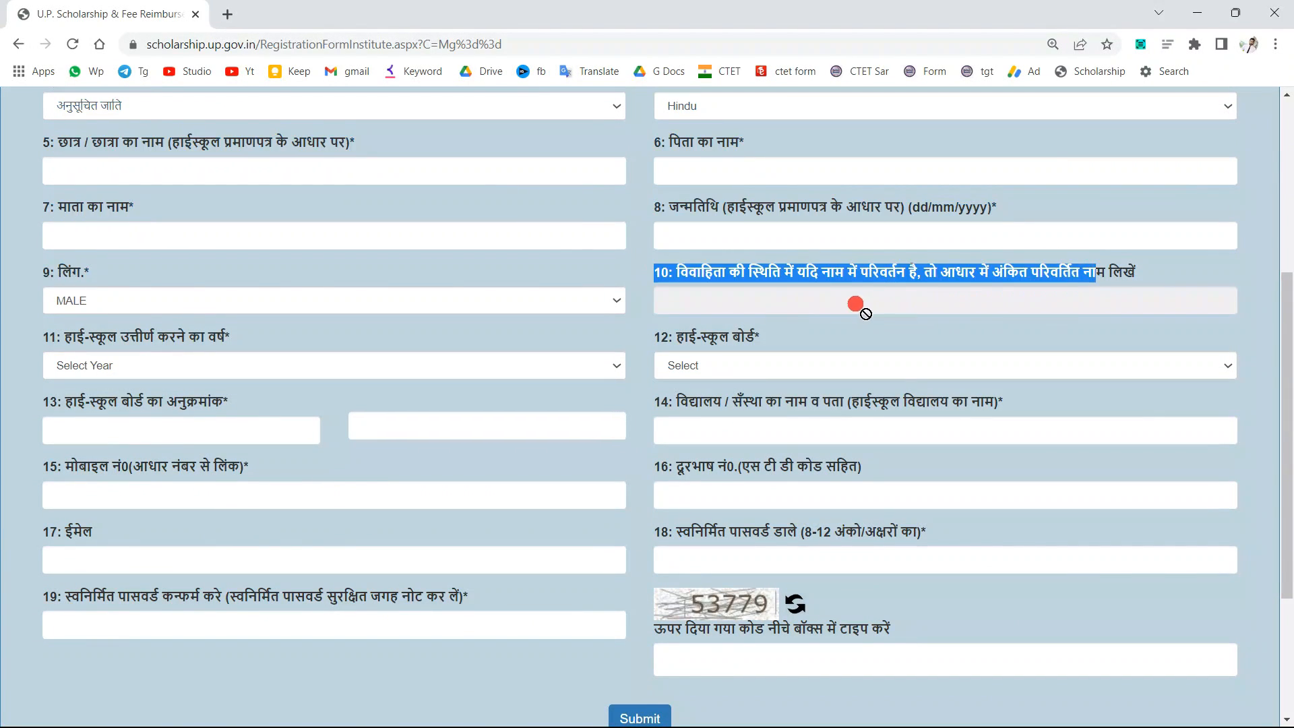
{"action": "left_click", "coordinate": [847, 305]}
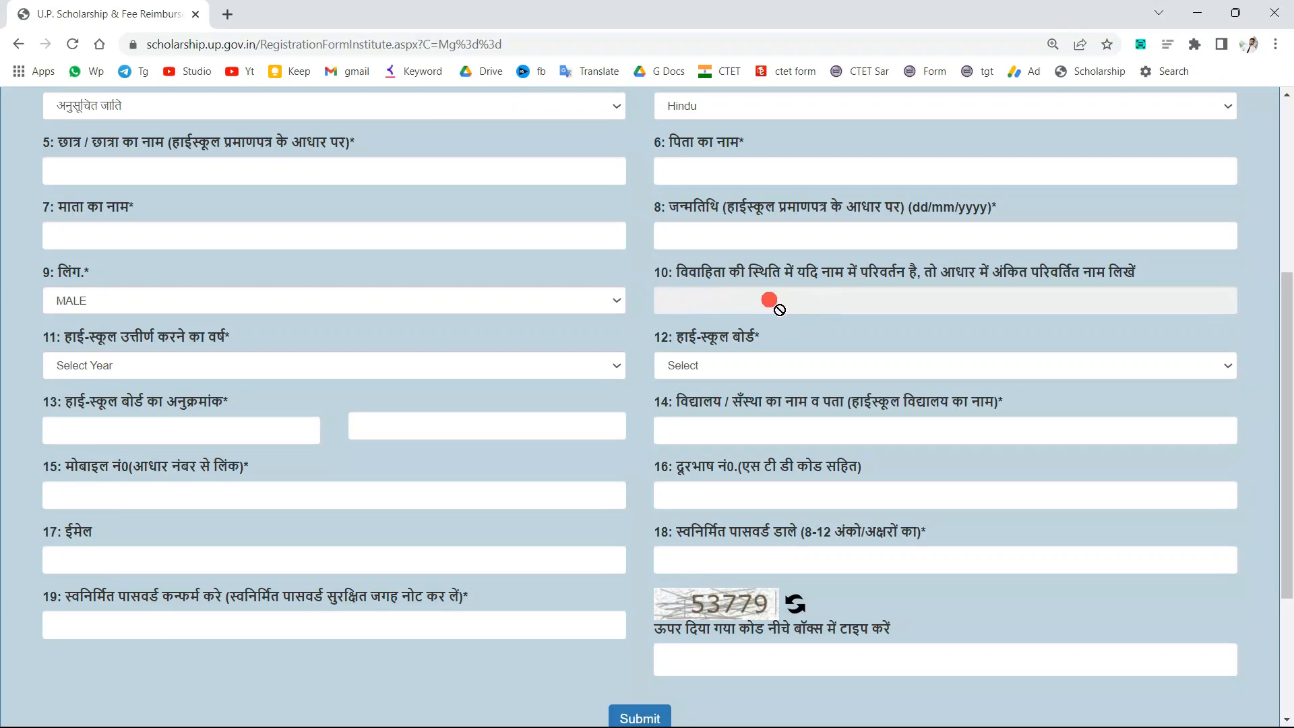
{"action": "left_click_drag", "start_coordinate": [669, 275], "coordinate": [1024, 266]}
{"action": "left_click", "coordinate": [1029, 265]}
{"action": "mouse_move", "coordinate": [64, 335]}
{"action": "left_mouse_down"}
{"action": "mouse_move", "coordinate": [266, 318]}
{"action": "mouse_move", "coordinate": [221, 337]}
{"action": "mouse_move", "coordinate": [64, 336]}
{"action": "left_mouse_up"}
{"action": "left_click", "coordinate": [75, 366]}
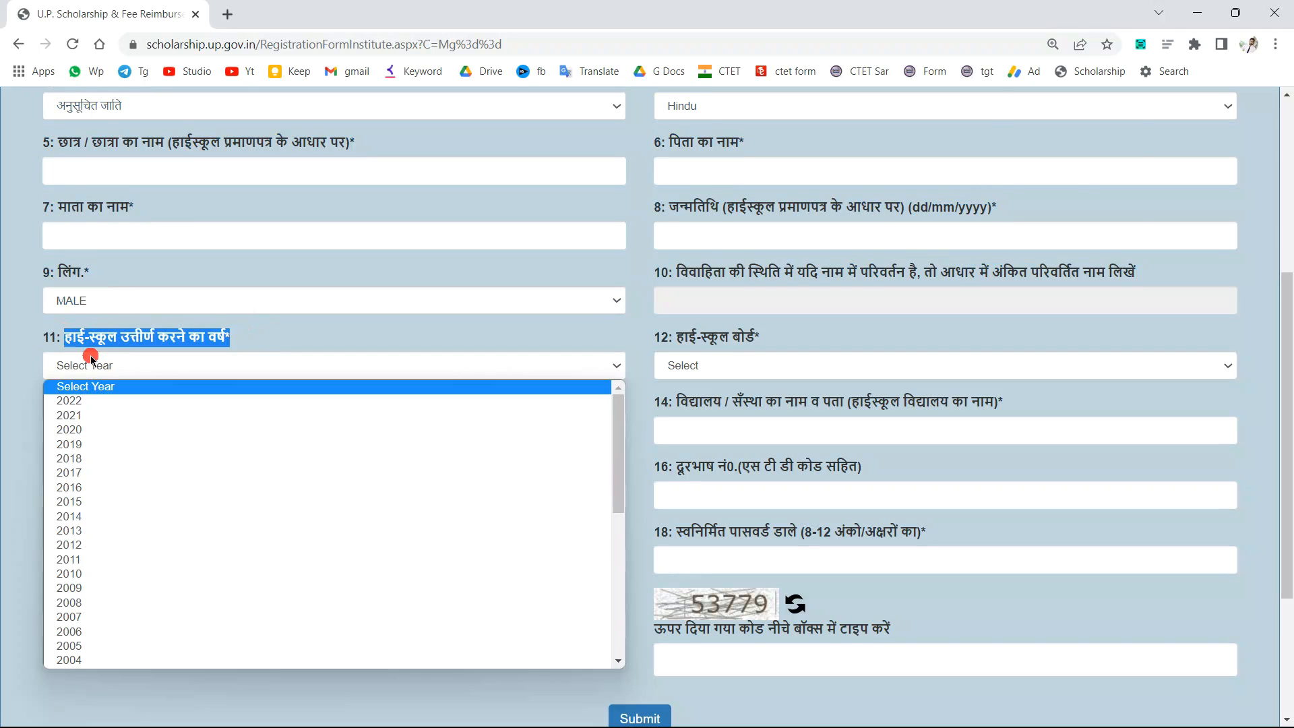
{"action": "left_click", "coordinate": [81, 487]}
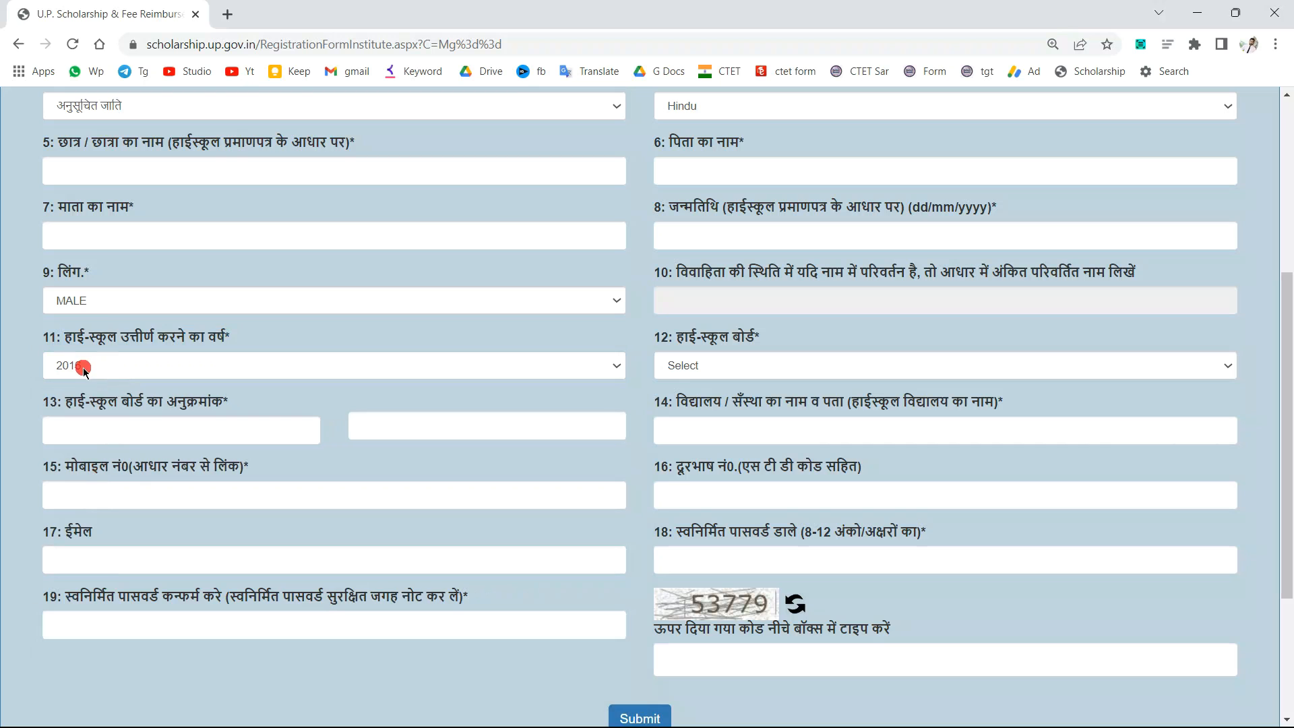
{"action": "left_click_drag", "start_coordinate": [45, 337], "coordinate": [225, 338]}
{"action": "left_click", "coordinate": [724, 340]}
{"action": "left_click", "coordinate": [746, 365]}
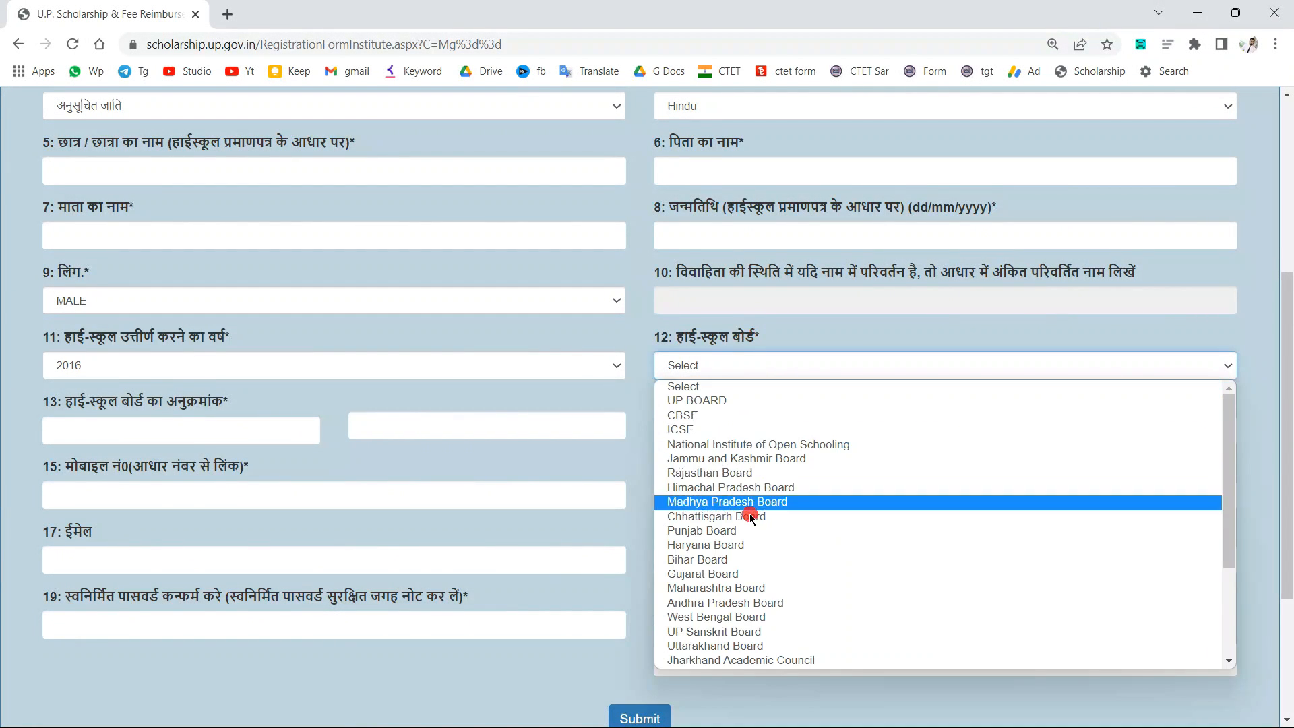
{"action": "scroll", "coordinate": [737, 514], "scroll_direction": "down", "scroll_amount": 2}
{"action": "scroll", "coordinate": [740, 532], "scroll_direction": "up", "scroll_amount": 3}
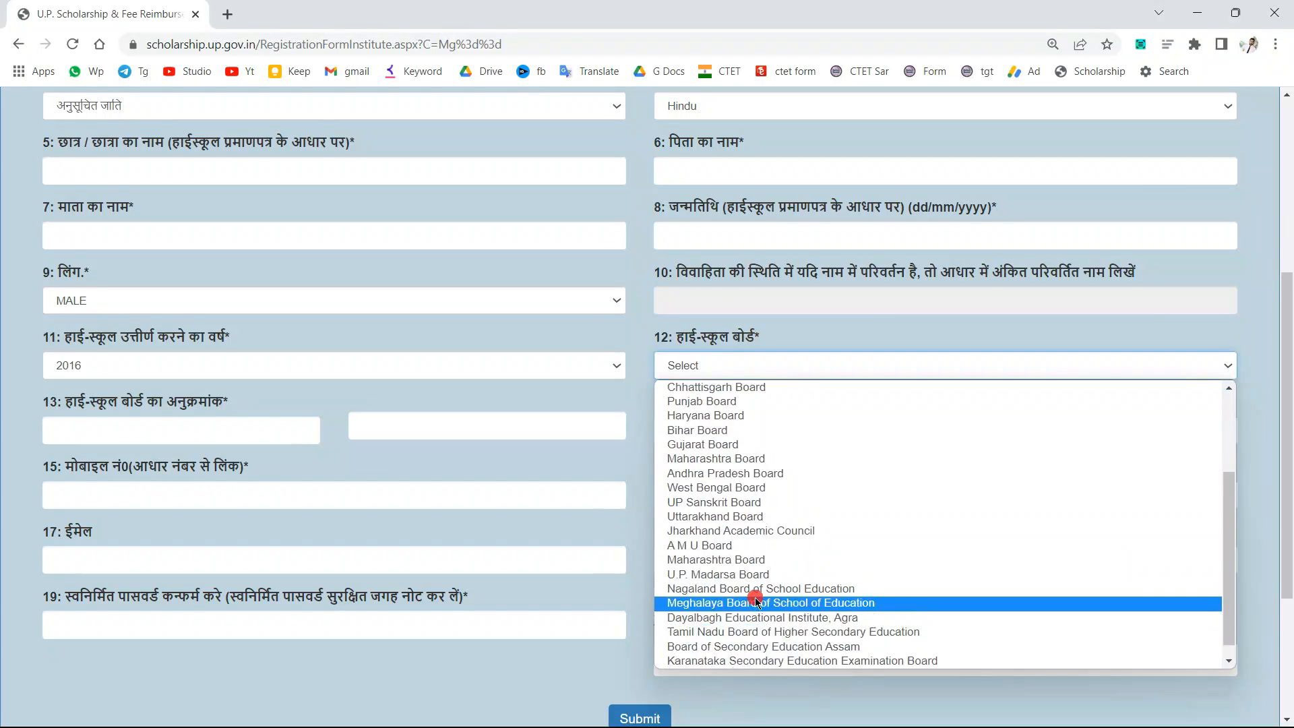
{"action": "left_click", "coordinate": [680, 400]}
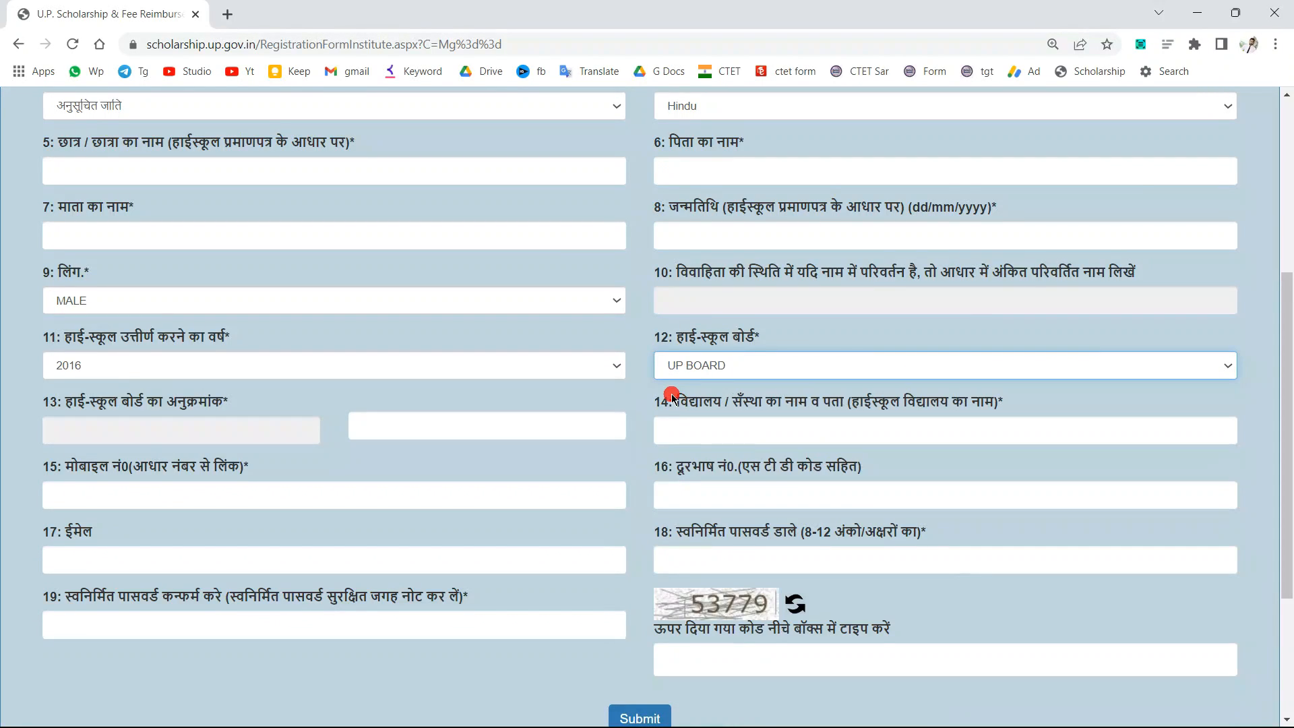
{"action": "left_click", "coordinate": [66, 399]}
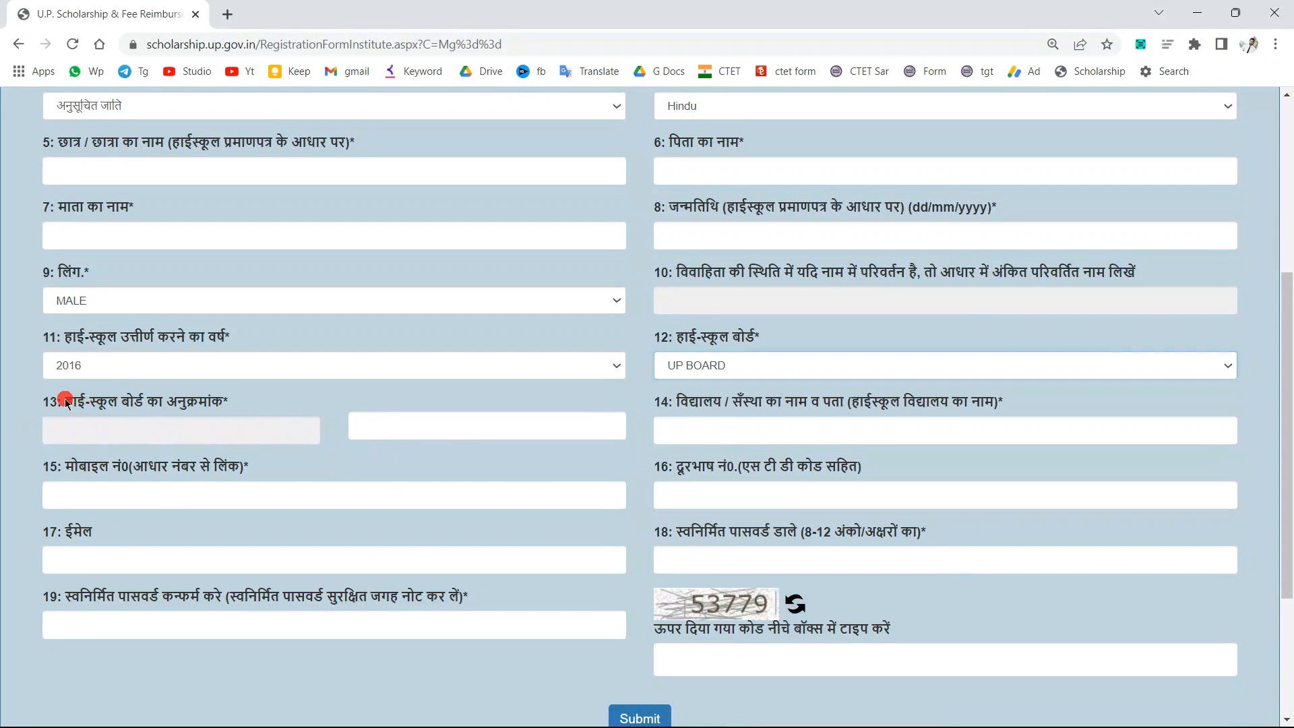
{"action": "left_click_drag", "start_coordinate": [66, 401], "coordinate": [222, 404]}
{"action": "double_click", "coordinate": [195, 402]}
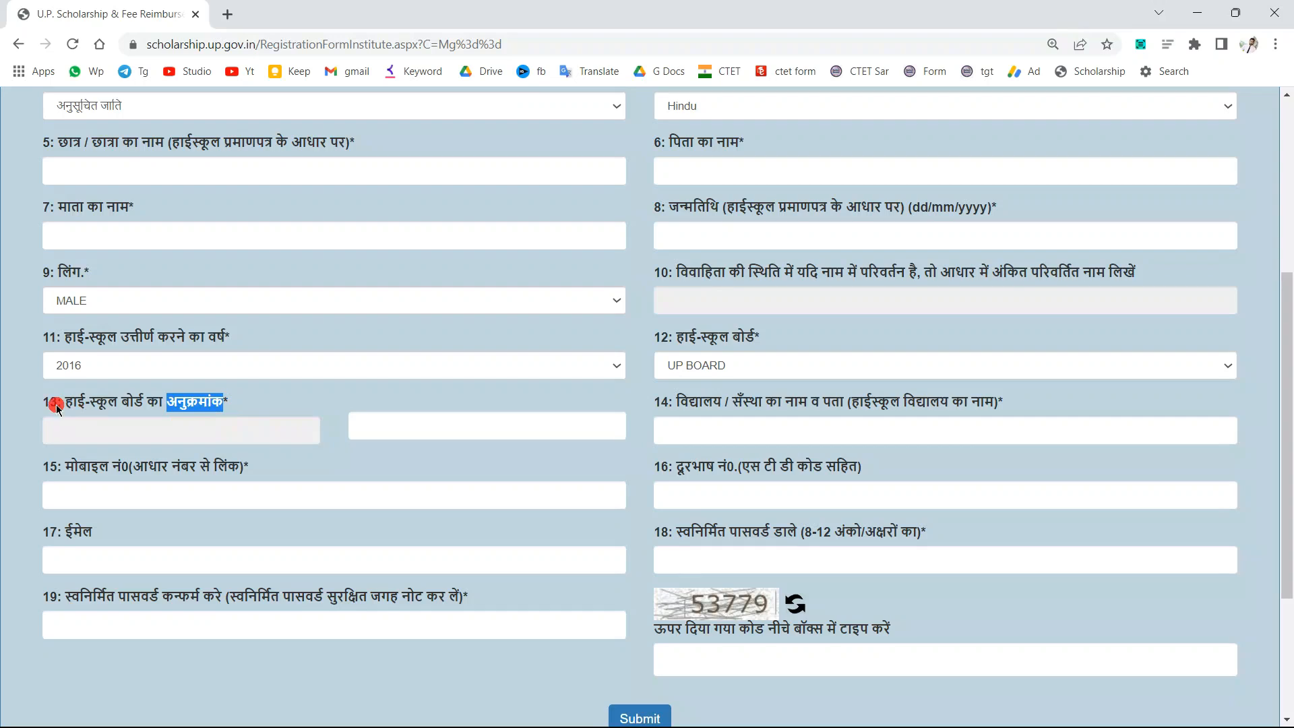
{"action": "left_click_drag", "start_coordinate": [43, 402], "coordinate": [76, 403]}
{"action": "left_click", "coordinate": [123, 402]}
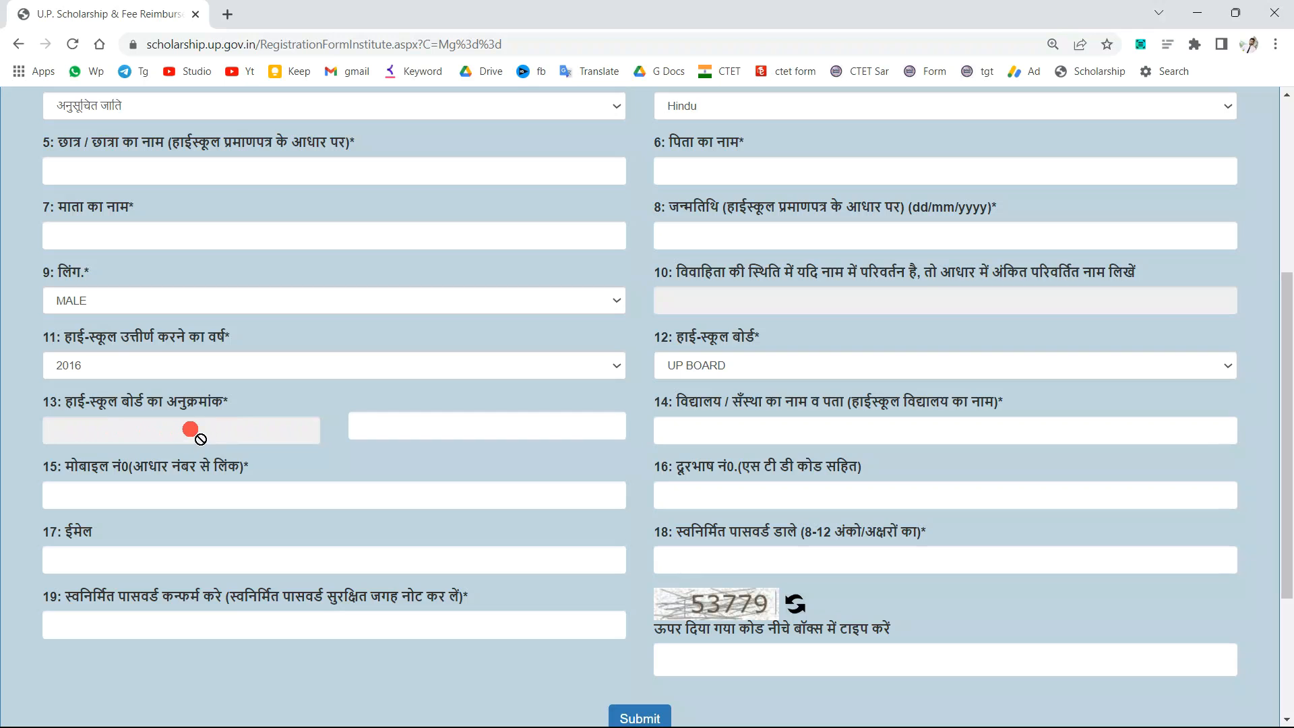
Erase the high-school roll number and point out the school name and address question
{"action": "left_click", "coordinate": [429, 434]}
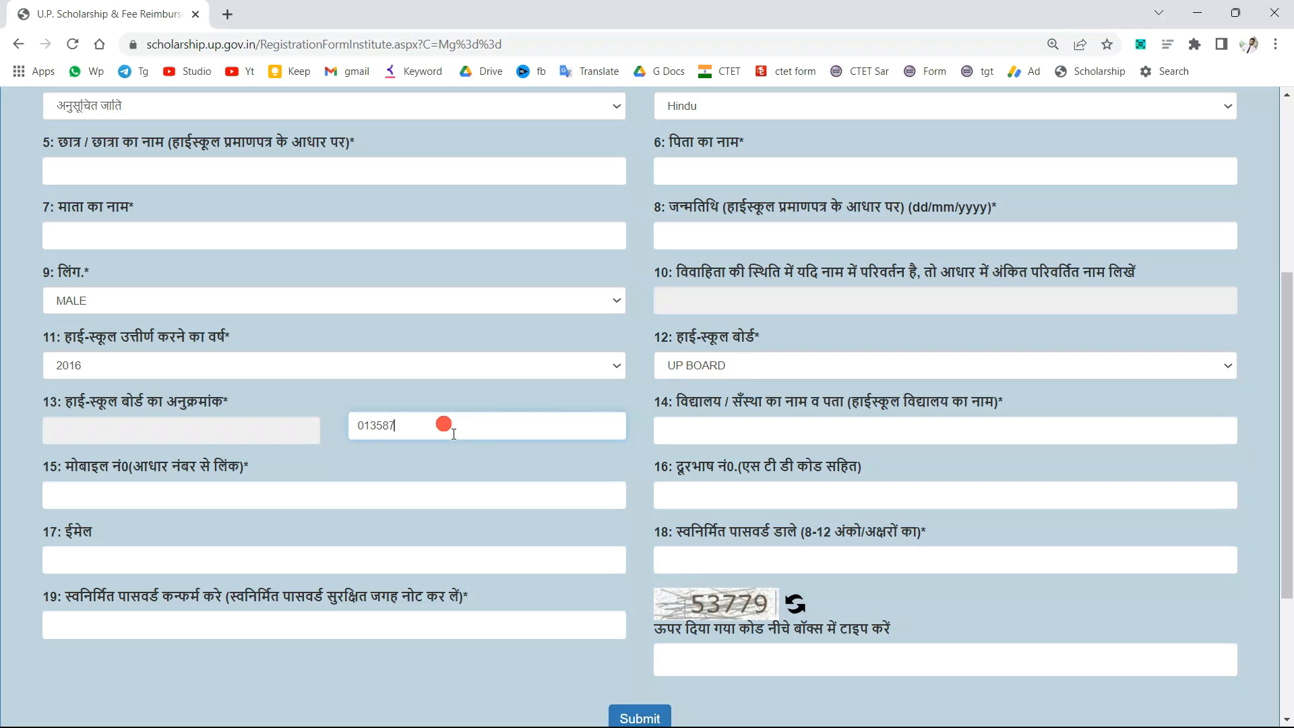
{"action": "key", "text": "BackSpace"}
{"action": "key", "text": "BackSpace"}
{"action": "key", "text": "BackSpace"}
{"action": "key", "text": "BackSpace"}
{"action": "key", "text": "BackSpace"}
{"action": "key", "text": "BackSpace"}
{"action": "key", "text": "BackSpace"}
{"action": "key", "text": "BackSpace"}
{"action": "key", "text": "BackSpace"}
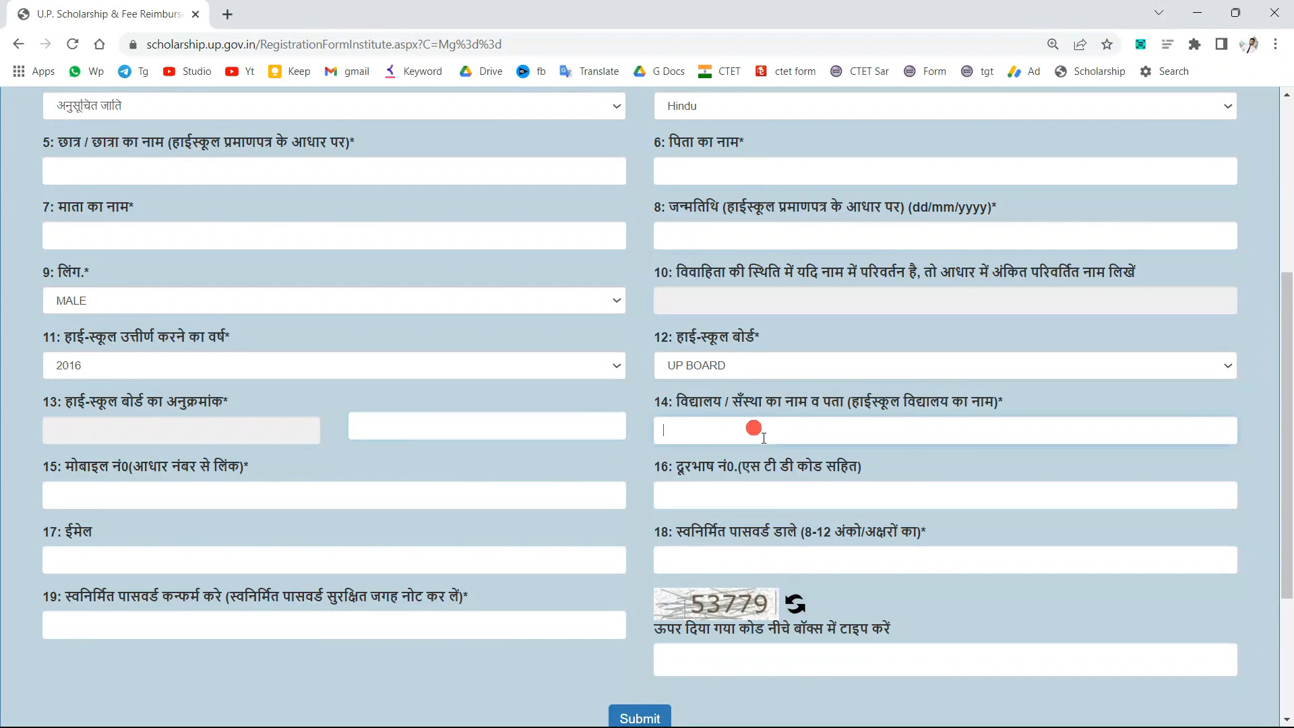
{"action": "left_click_drag", "start_coordinate": [652, 401], "coordinate": [824, 406]}
{"action": "double_click", "coordinate": [694, 408]}
{"action": "left_click", "coordinate": [749, 402]}
{"action": "left_click", "coordinate": [823, 405]}
Leave the school name field and focus the mobile number field
{"action": "scroll", "coordinate": [886, 438], "scroll_direction": "up", "scroll_amount": 1}
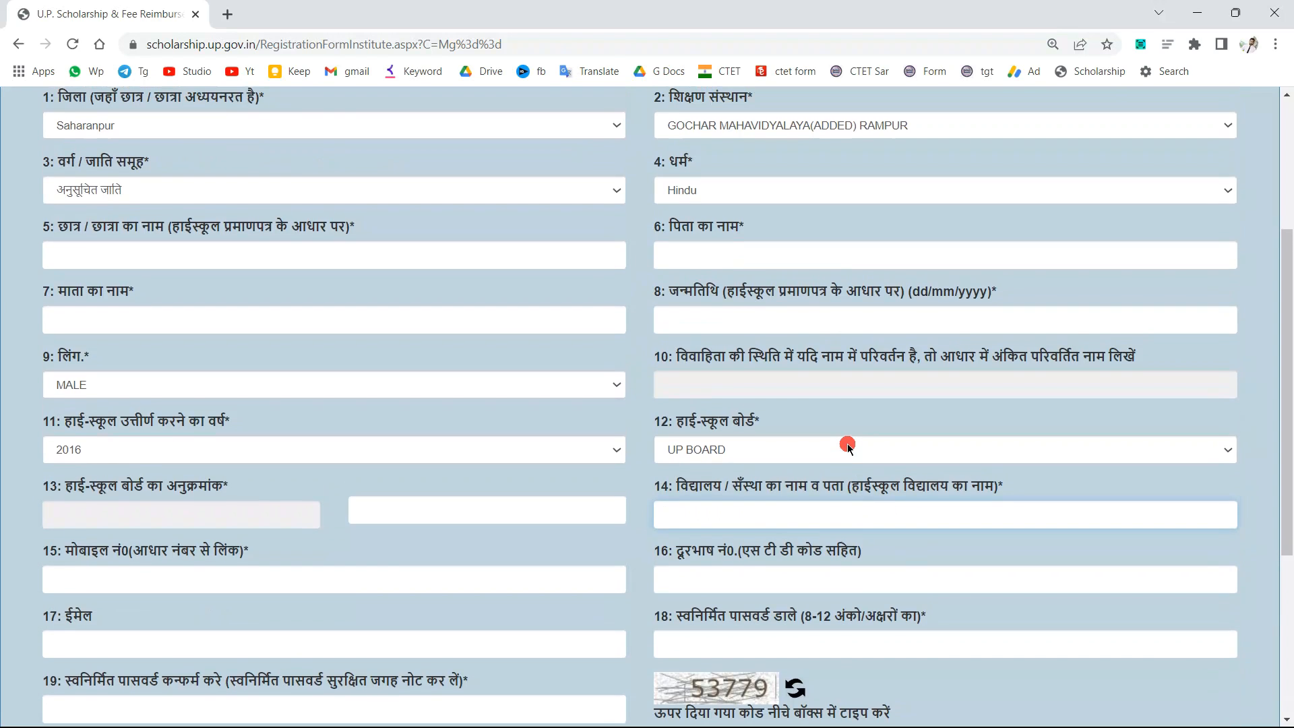
{"action": "left_click", "coordinate": [754, 498]}
{"action": "scroll", "coordinate": [46, 508], "scroll_direction": "down", "scroll_amount": 1}
{"action": "left_click_drag", "start_coordinate": [41, 464], "coordinate": [215, 480]}
{"action": "left_click", "coordinate": [146, 507]}
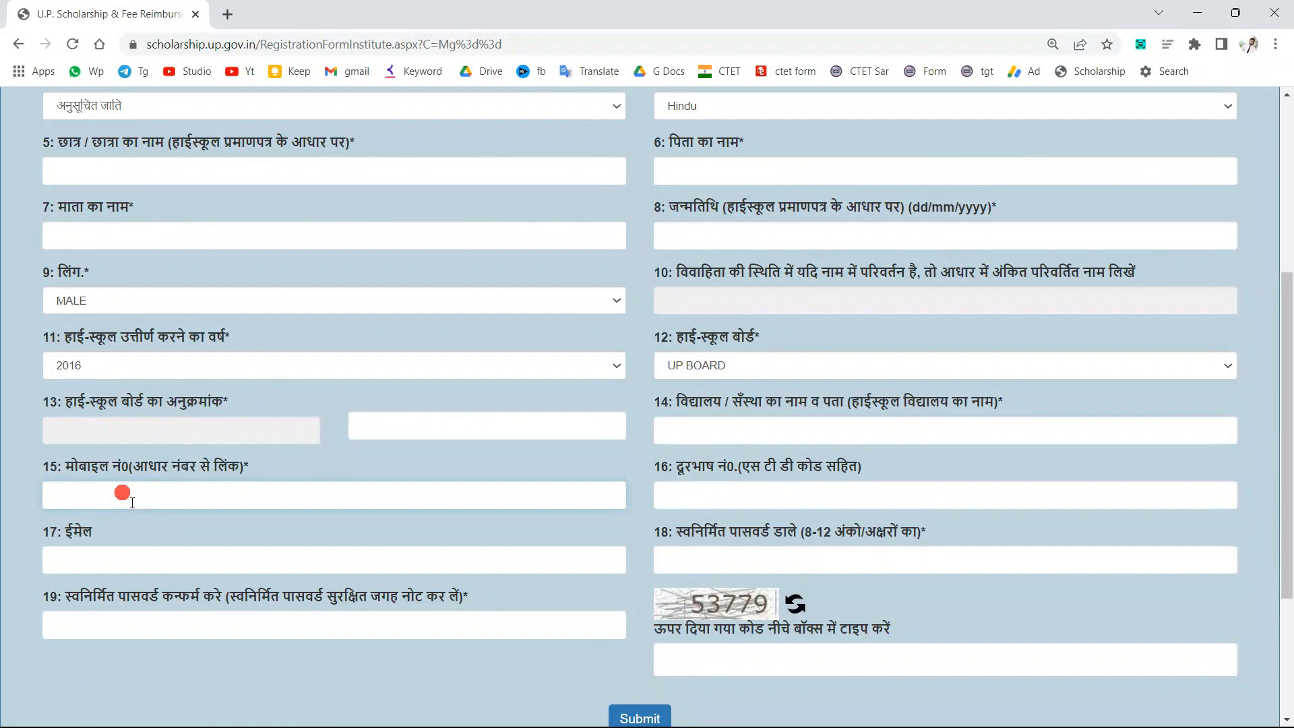
{"action": "left_click", "coordinate": [765, 496]}
{"action": "left_click_drag", "start_coordinate": [679, 472], "coordinate": [795, 474]}
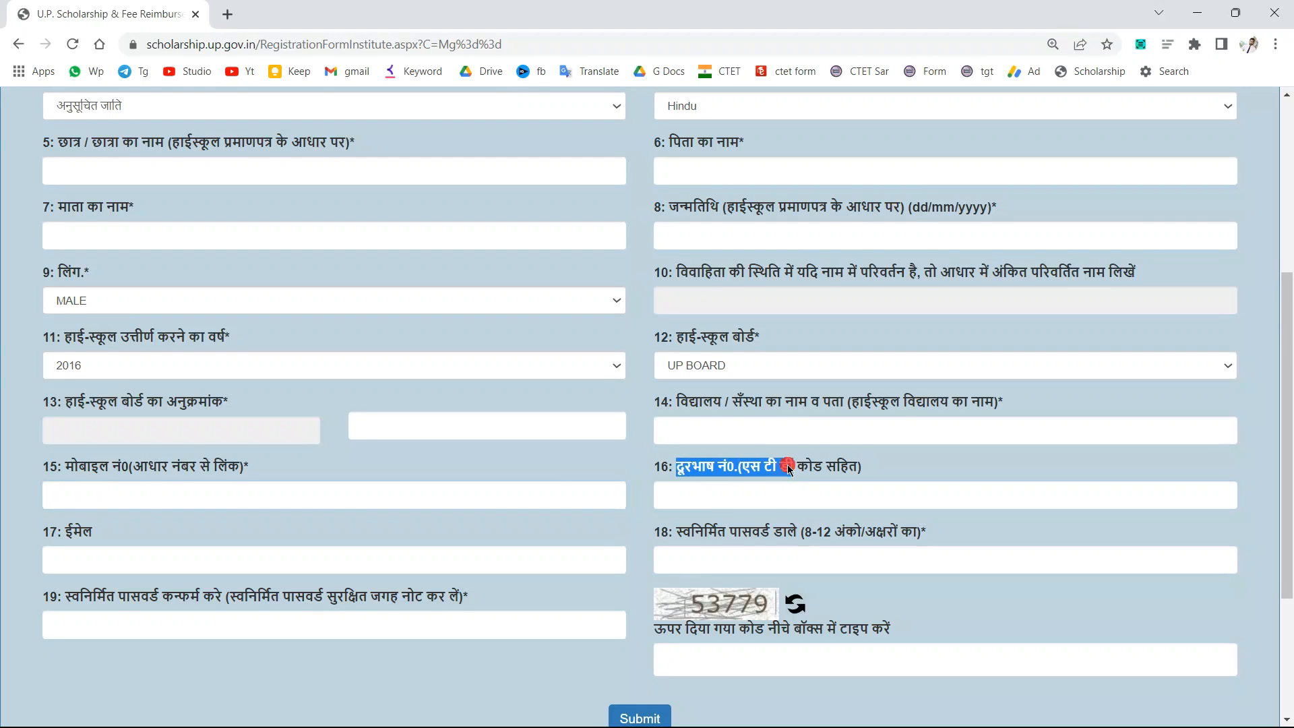
{"action": "left_click", "coordinate": [708, 498]}
{"action": "double_click", "coordinate": [695, 475]}
{"action": "left_click", "coordinate": [699, 510]}
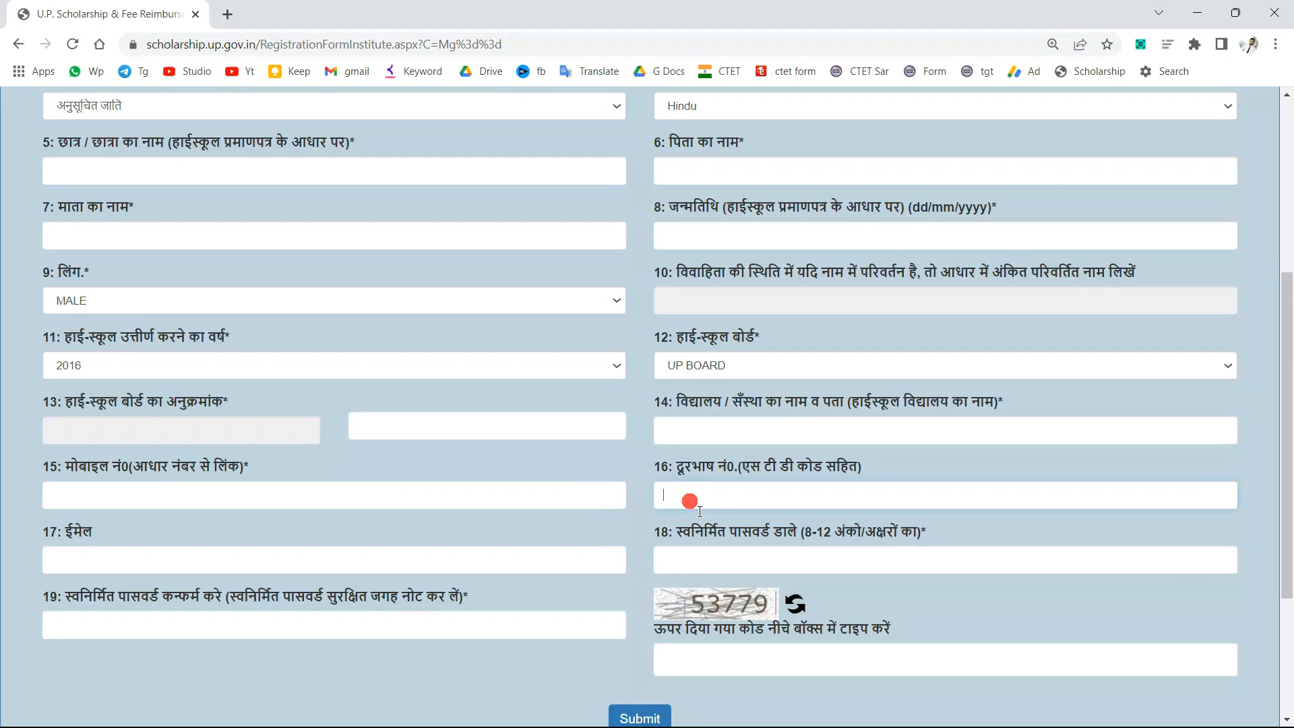
{"action": "scroll", "coordinate": [286, 601], "scroll_direction": "down", "scroll_amount": 2}
{"action": "left_click", "coordinate": [61, 391]}
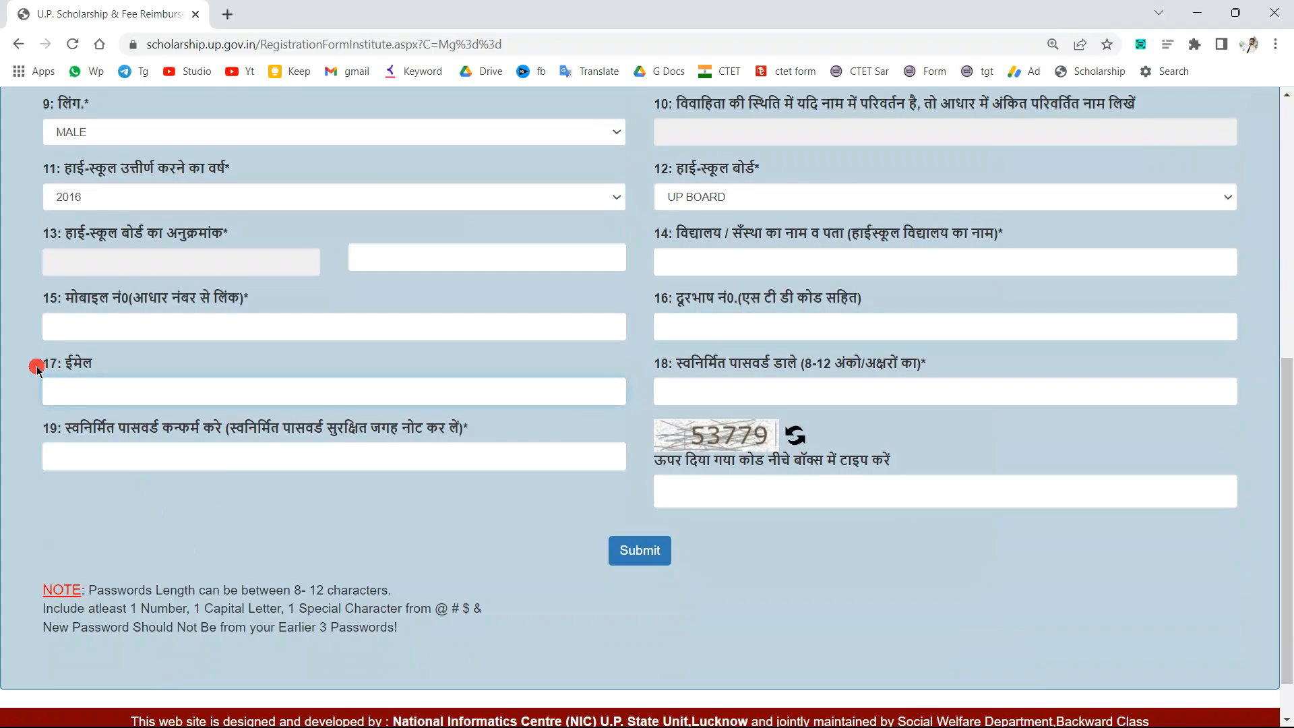
{"action": "left_click", "coordinate": [129, 392]}
{"action": "triple_click", "coordinate": [61, 367]}
{"action": "left_click", "coordinate": [74, 397]}
{"action": "scroll", "coordinate": [252, 333], "scroll_direction": "up", "scroll_amount": 3}
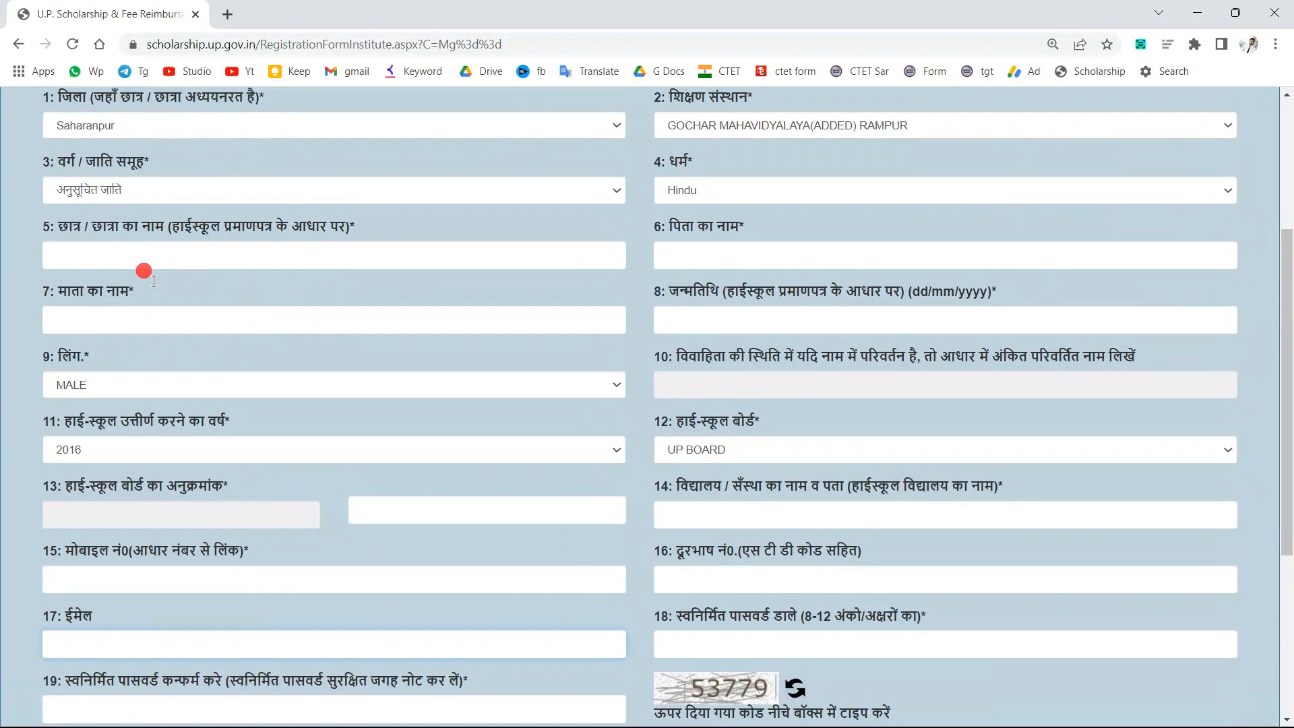
{"action": "left_click", "coordinate": [528, 255]}
{"action": "left_click", "coordinate": [692, 264]}
{"action": "scroll", "coordinate": [694, 265], "scroll_direction": "down", "scroll_amount": 3}
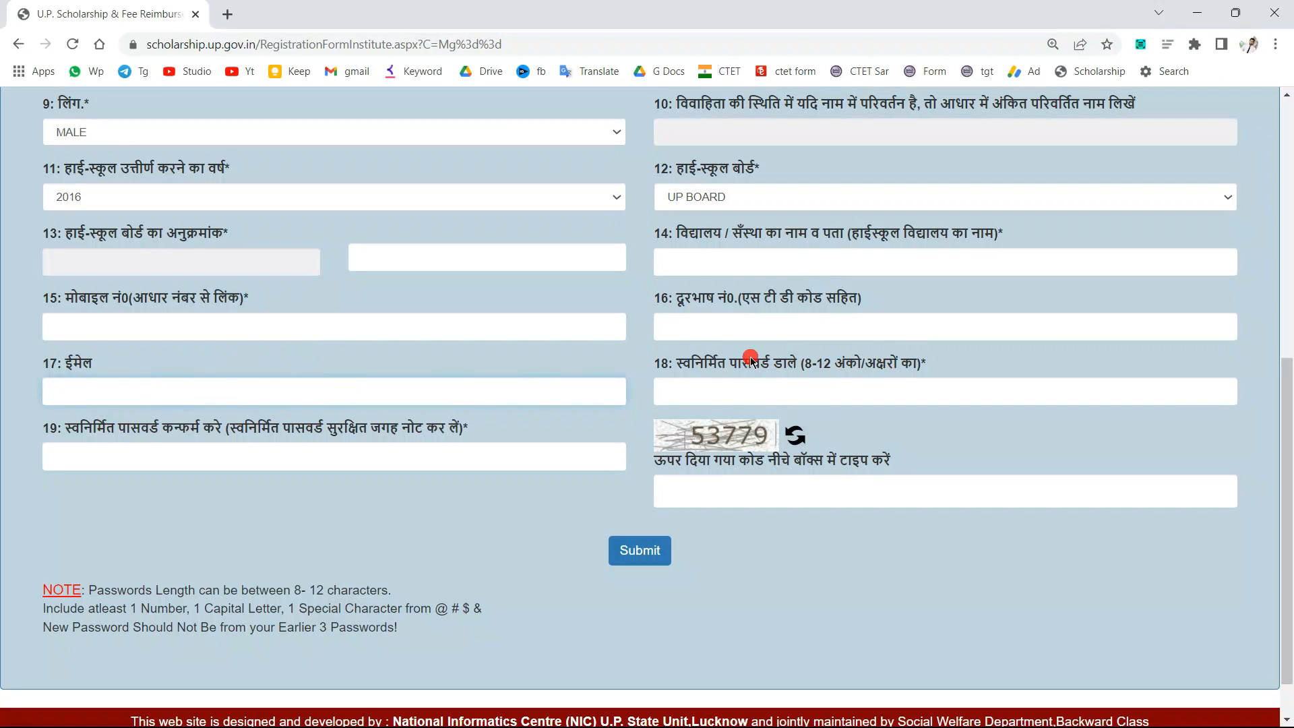
{"action": "left_click_drag", "start_coordinate": [674, 363], "coordinate": [728, 391]}
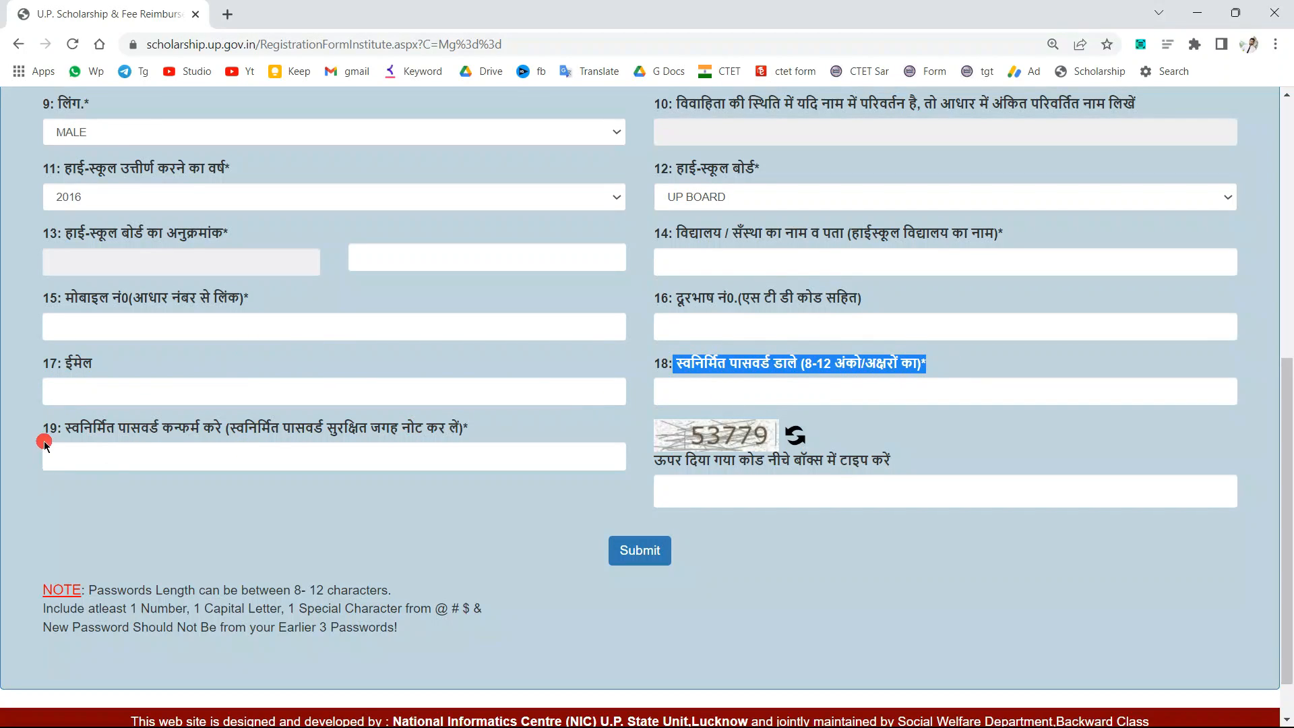
{"action": "left_click_drag", "start_coordinate": [42, 429], "coordinate": [430, 431]}
{"action": "left_click", "coordinate": [519, 427]}
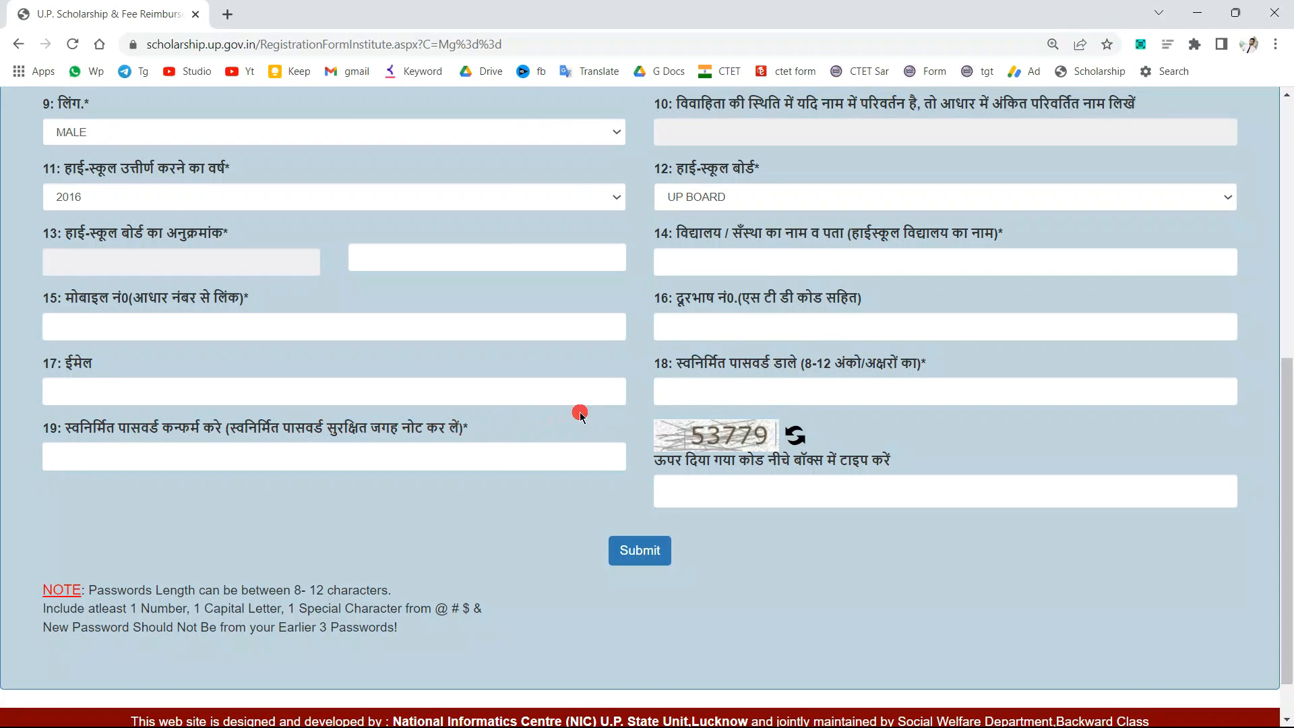
{"action": "left_click", "coordinate": [681, 394]}
{"action": "left_click_drag", "start_coordinate": [96, 590], "coordinate": [248, 651]}
In Notepad, highlight the first sample password's capital, lowercase letters, special character and digits
{"action": "key", "text": "alt+Tab"}
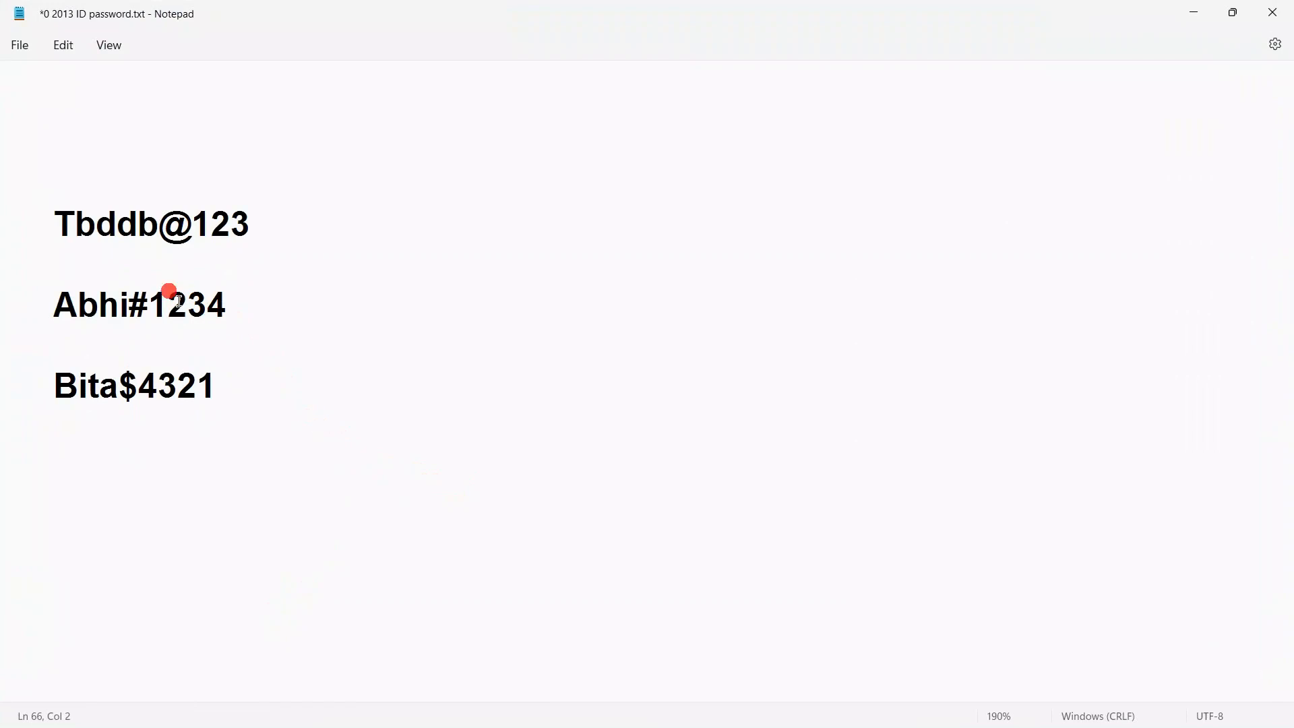
{"action": "left_click", "coordinate": [61, 217]}
{"action": "left_click_drag", "start_coordinate": [61, 217], "coordinate": [248, 217]}
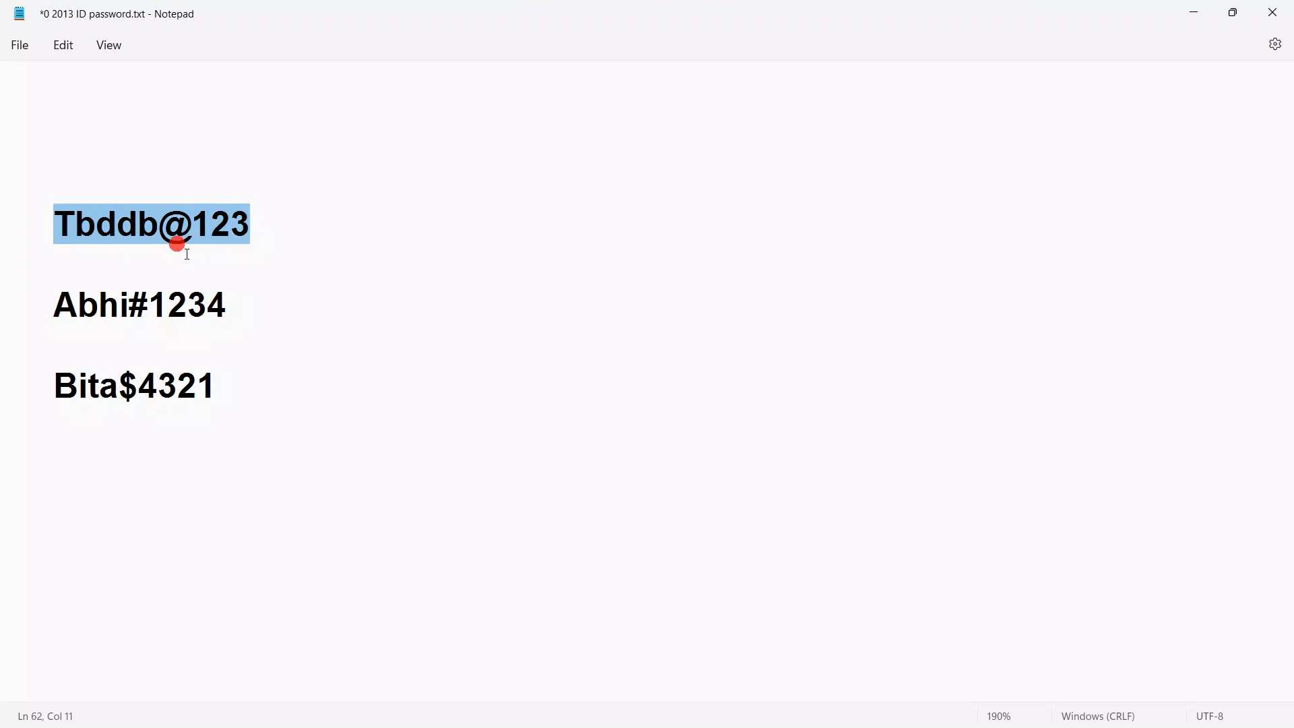
{"action": "left_click", "coordinate": [104, 202]}
{"action": "double_click", "coordinate": [105, 219]}
{"action": "left_click", "coordinate": [121, 236]}
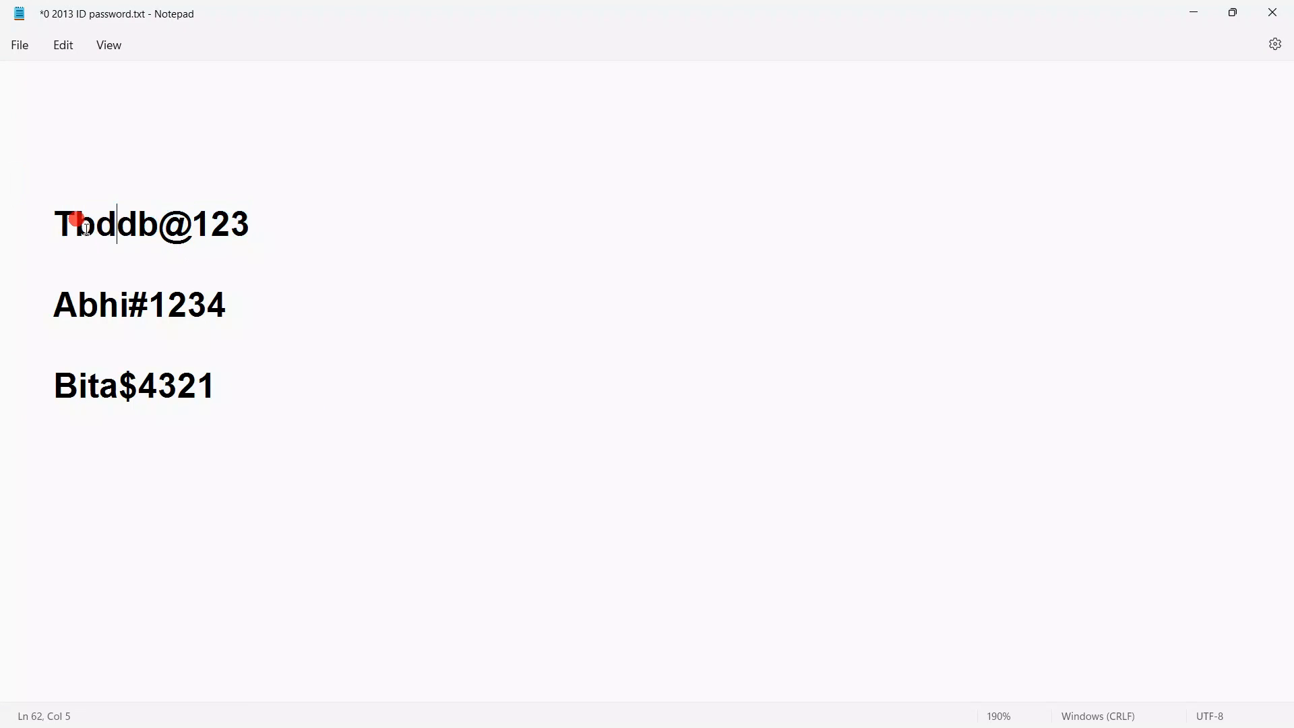
{"action": "left_click_drag", "start_coordinate": [78, 229], "coordinate": [62, 224]}
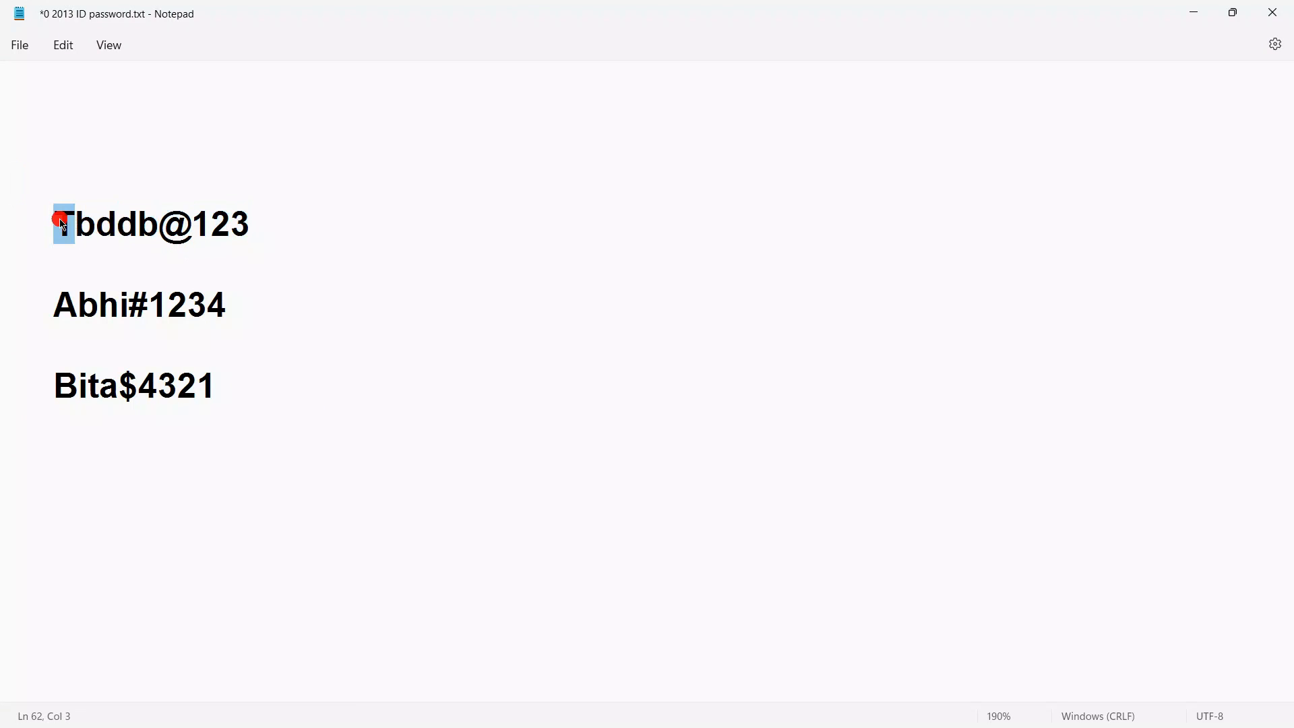
{"action": "double_click", "coordinate": [116, 228]}
{"action": "left_click", "coordinate": [101, 228]}
{"action": "left_click_drag", "start_coordinate": [101, 228], "coordinate": [167, 230]}
{"action": "double_click", "coordinate": [208, 226]}
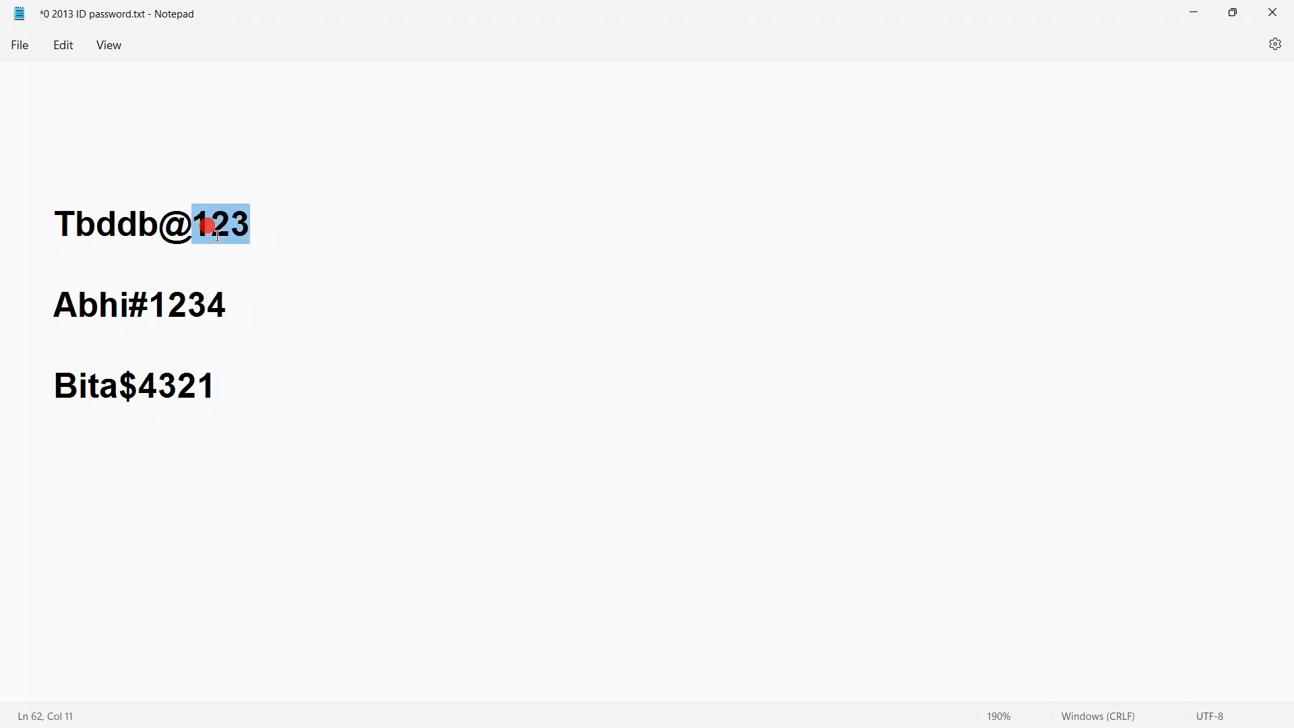
Highlight the second sample password, its capital letter and its digits
{"action": "left_click_drag", "start_coordinate": [62, 303], "coordinate": [213, 312]}
{"action": "left_click", "coordinate": [205, 309]}
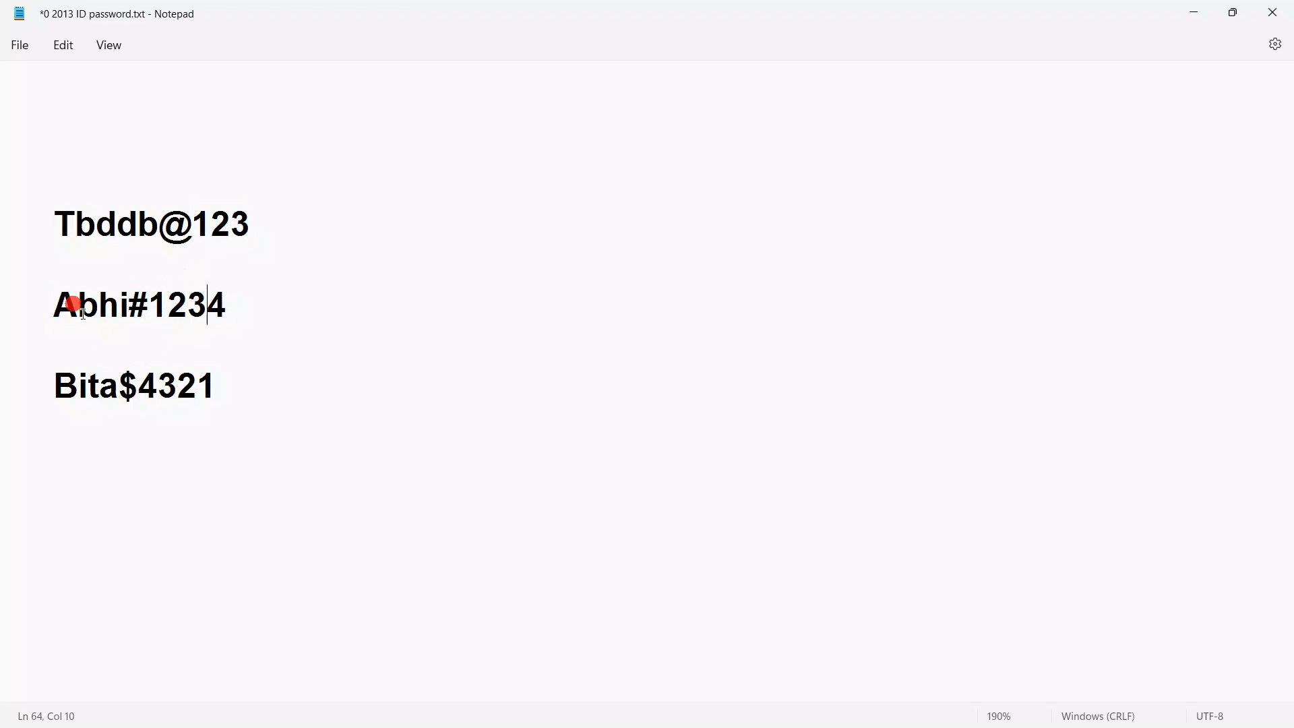
{"action": "left_click_drag", "start_coordinate": [76, 307], "coordinate": [64, 305]}
{"action": "left_click", "coordinate": [103, 308]}
{"action": "double_click", "coordinate": [198, 309]}
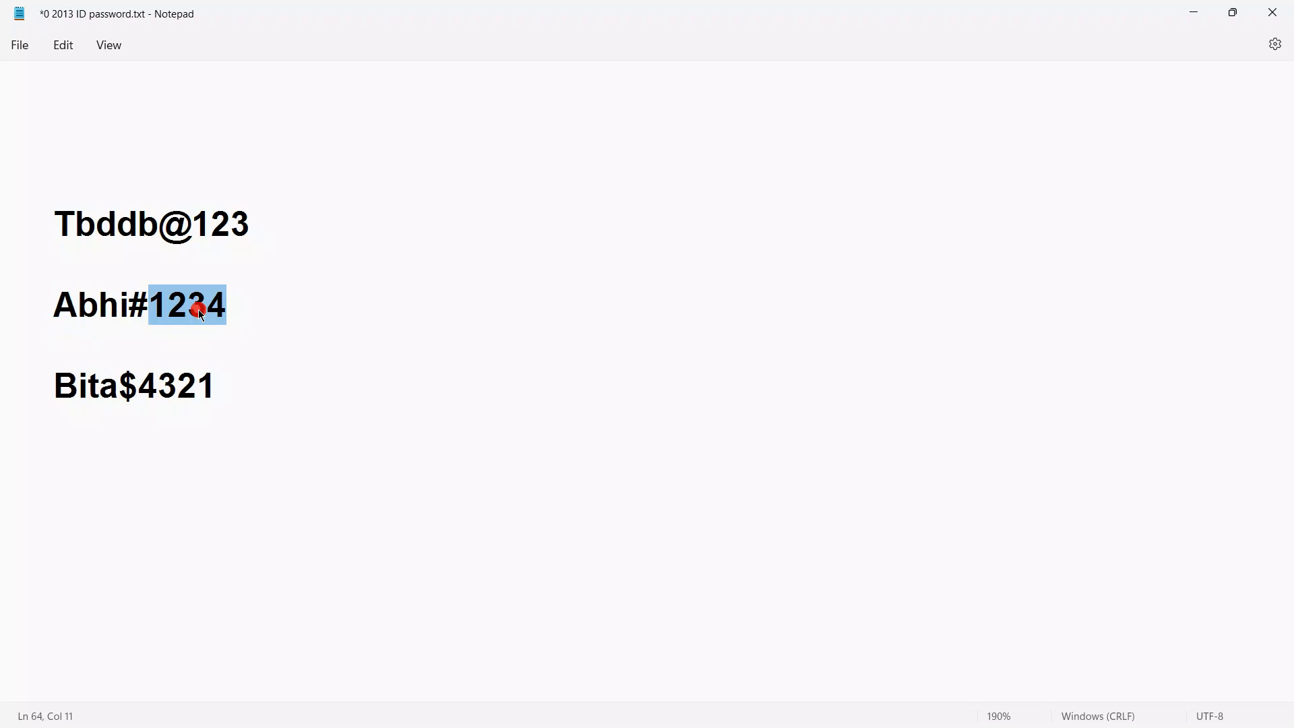
{"action": "left_click", "coordinate": [86, 386]}
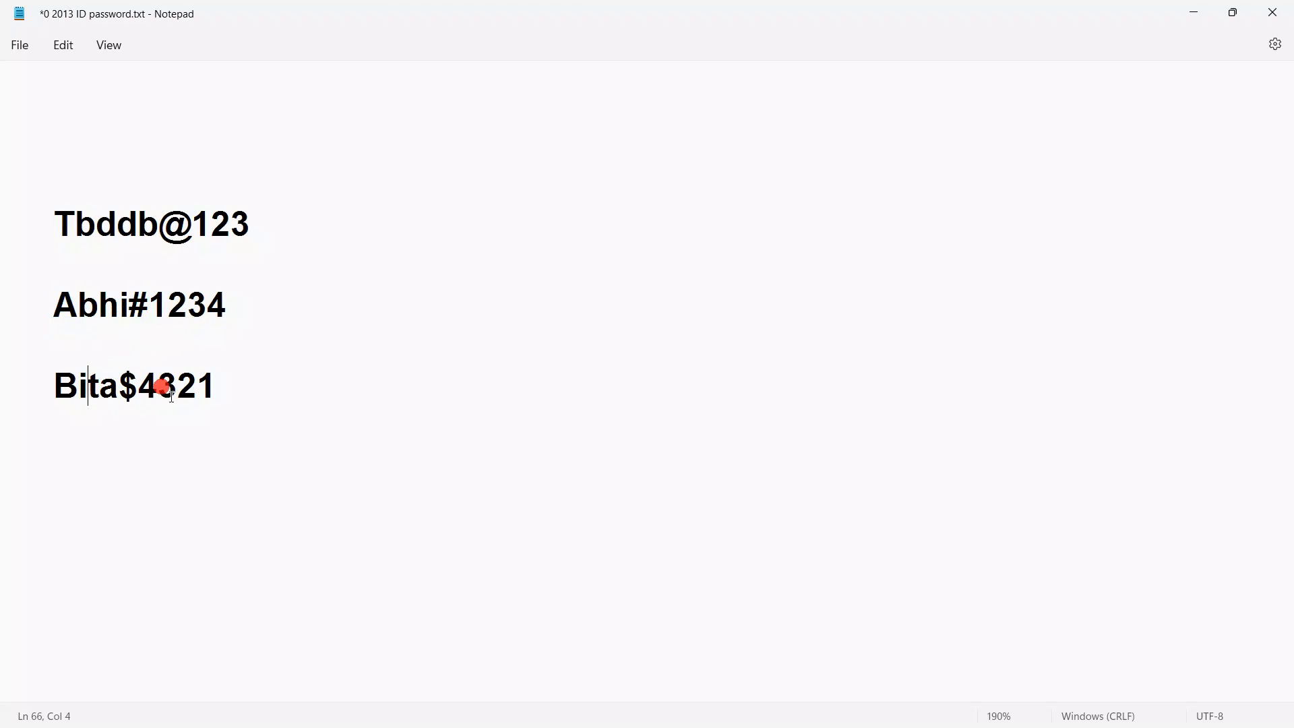
Highlight the third password's parts, each password's special character, then all three passwords
{"action": "left_click_drag", "start_coordinate": [56, 385], "coordinate": [199, 392]}
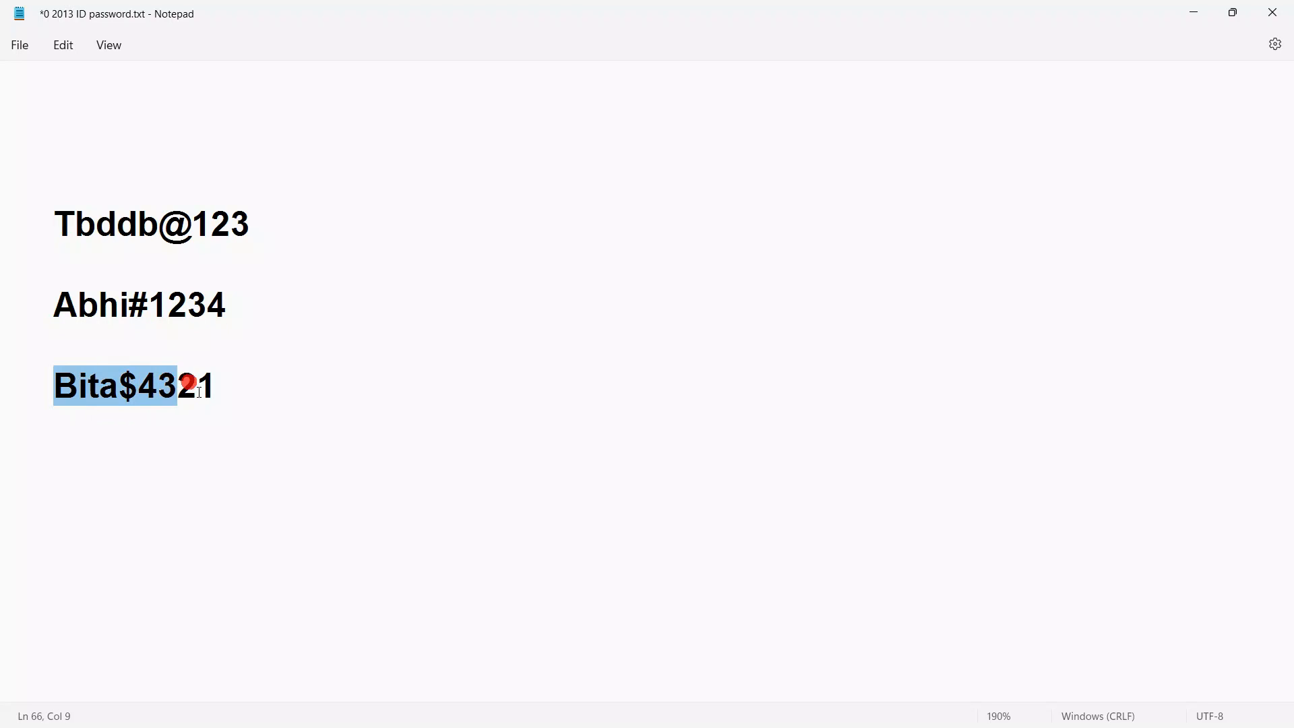
{"action": "left_click", "coordinate": [179, 389]}
{"action": "left_click_drag", "start_coordinate": [70, 386], "coordinate": [64, 385]}
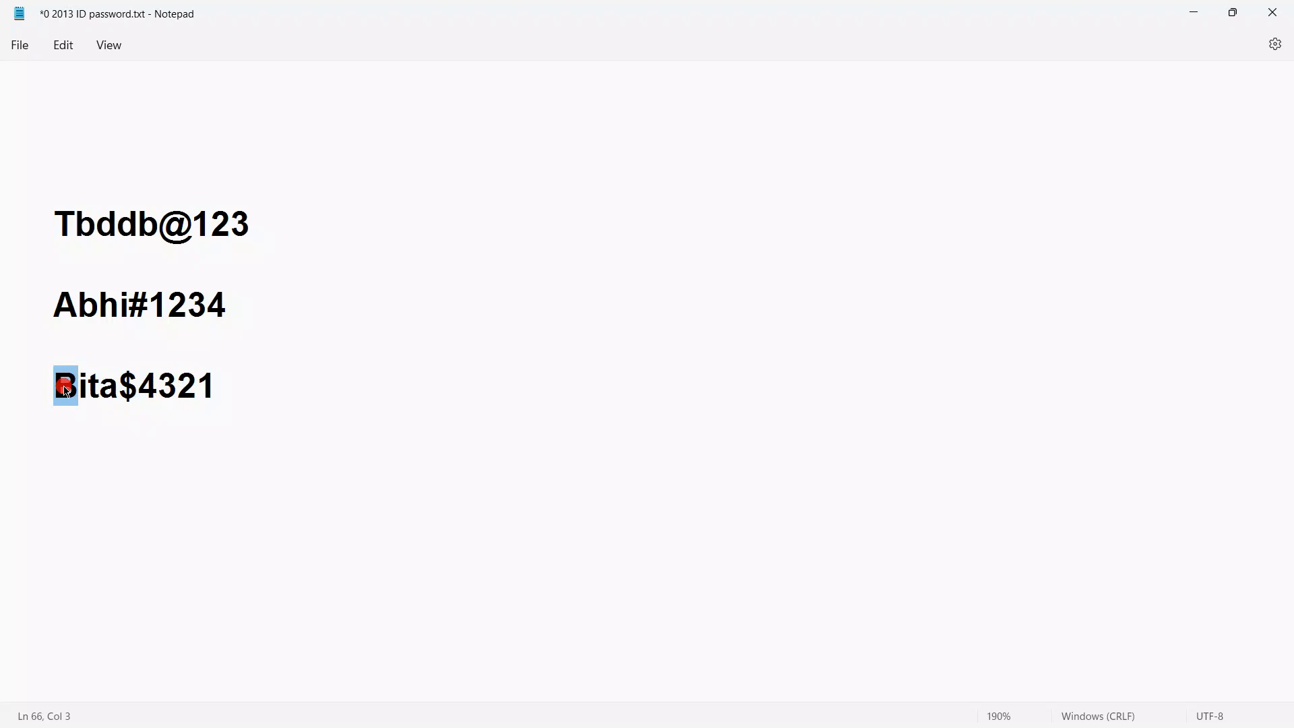
{"action": "left_click", "coordinate": [64, 390]}
{"action": "double_click", "coordinate": [90, 396]}
{"action": "left_click_drag", "start_coordinate": [79, 388], "coordinate": [116, 390]}
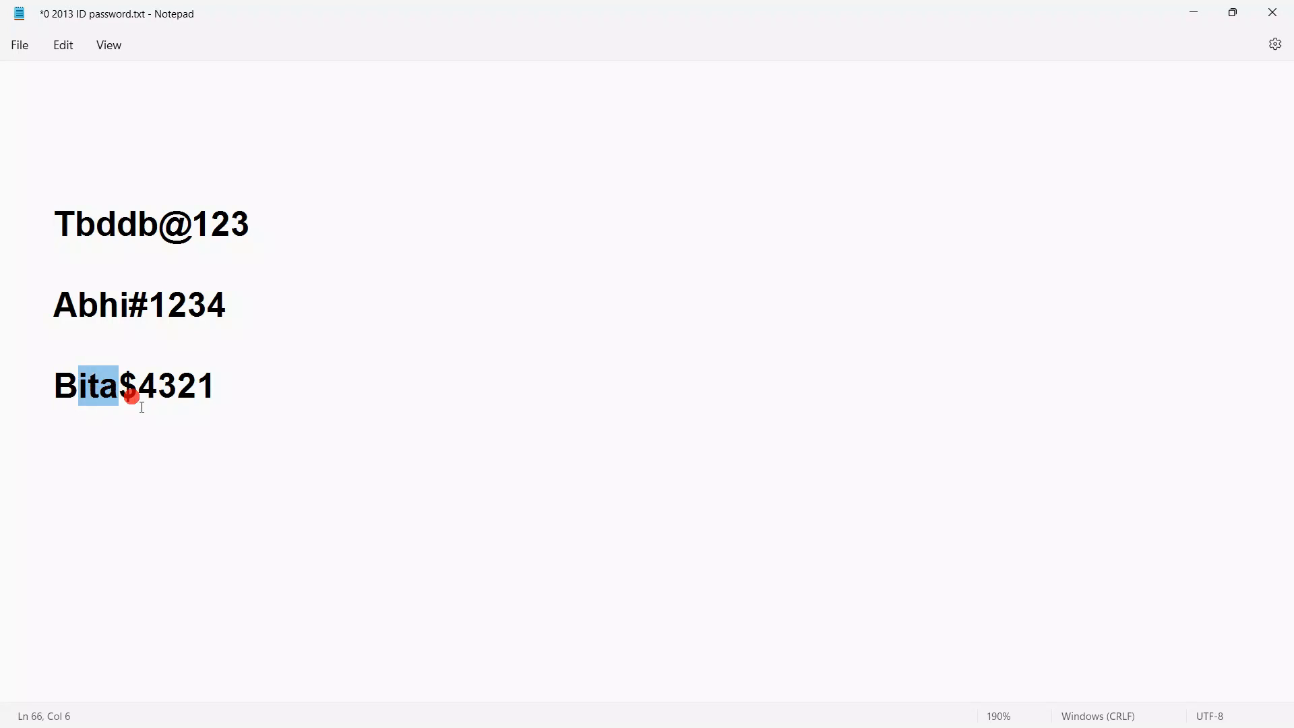
{"action": "double_click", "coordinate": [131, 385]}
{"action": "double_click", "coordinate": [139, 312]}
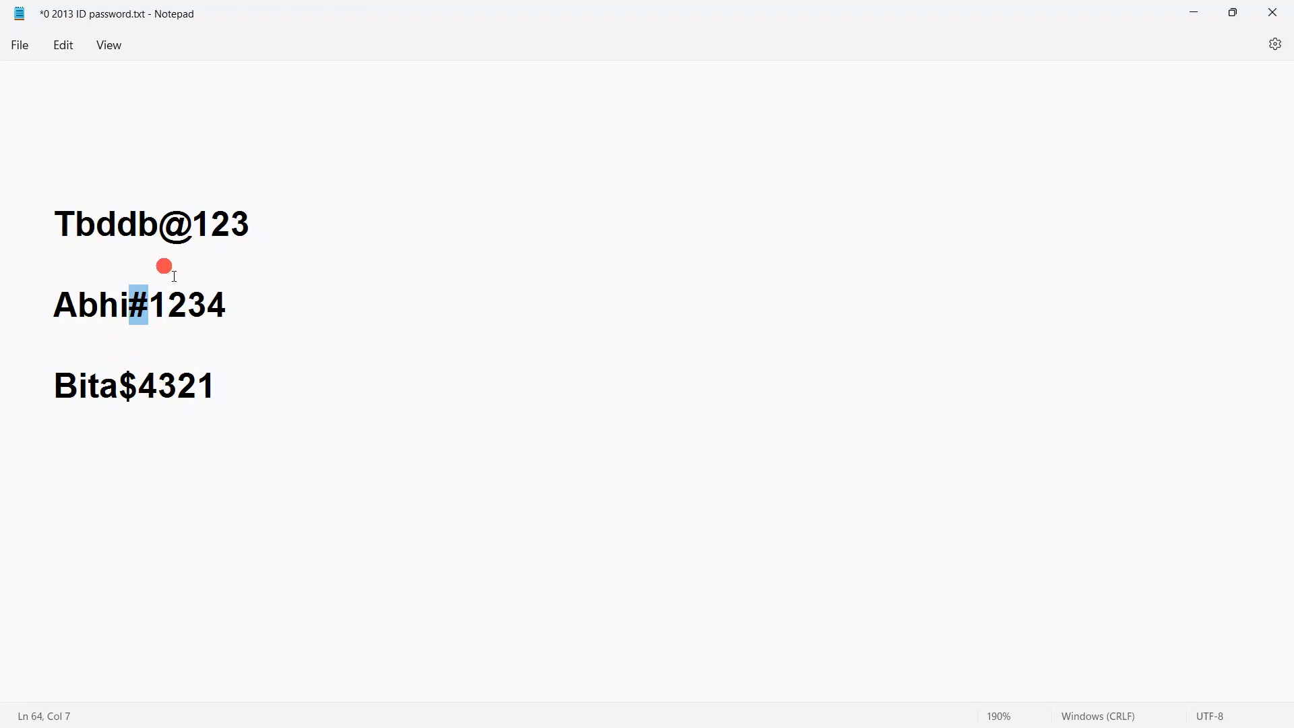
{"action": "left_click", "coordinate": [185, 243]}
{"action": "left_click", "coordinate": [139, 384]}
{"action": "left_click_drag", "start_coordinate": [139, 384], "coordinate": [191, 384]}
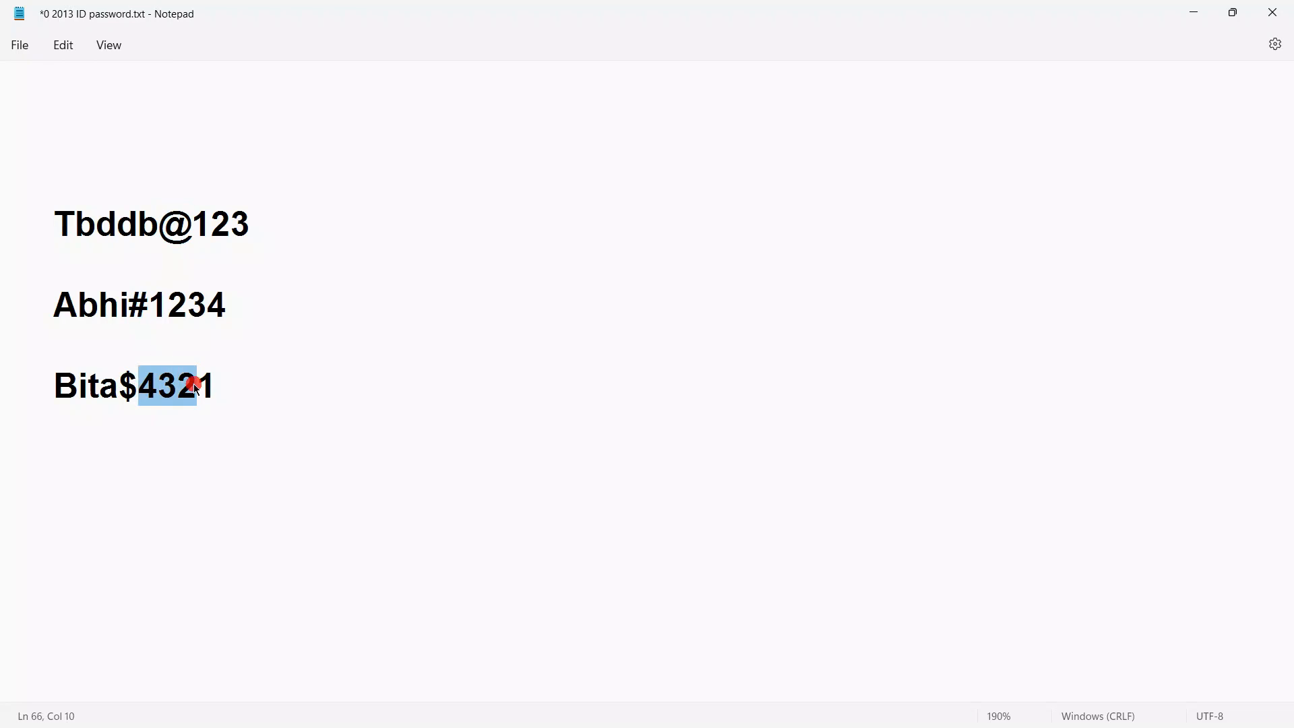
{"action": "left_click", "coordinate": [196, 384]}
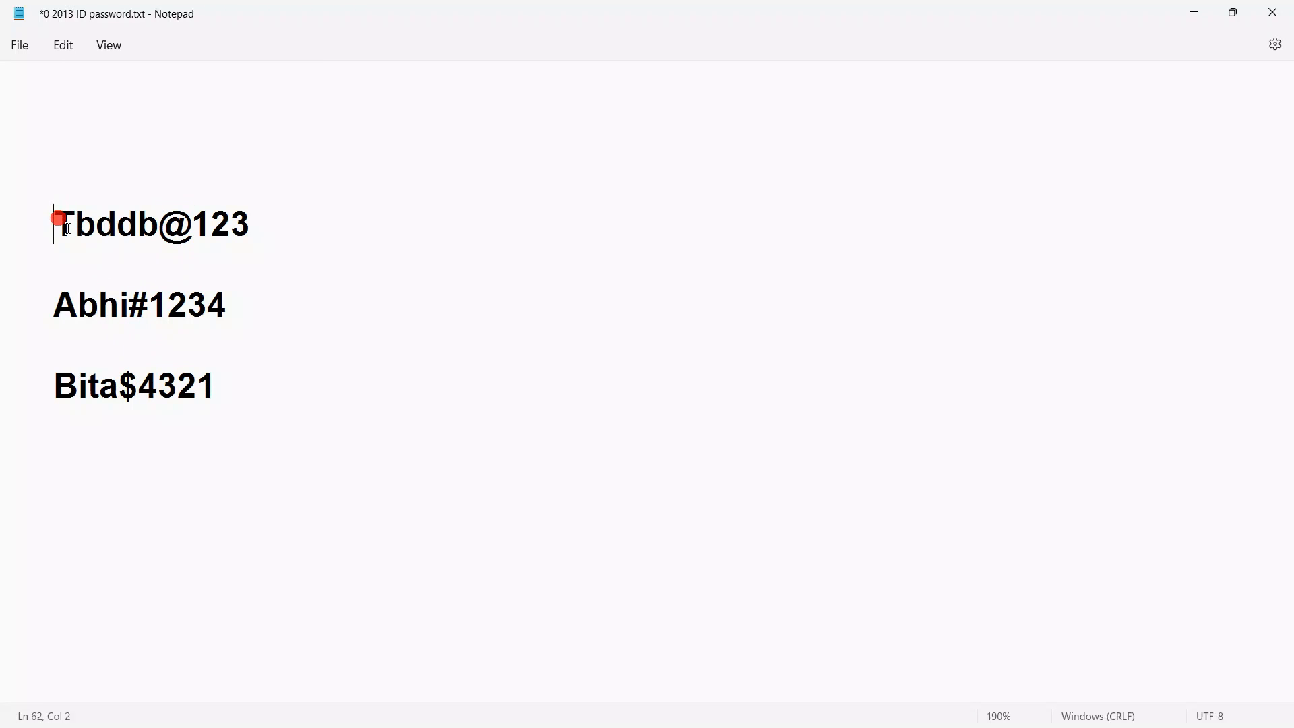
{"action": "left_click_drag", "start_coordinate": [55, 224], "coordinate": [236, 396]}
{"action": "left_click", "coordinate": [235, 396]}
Return to the registration form and point out the password and confirm password fields
{"action": "key", "text": "alt+Tab"}
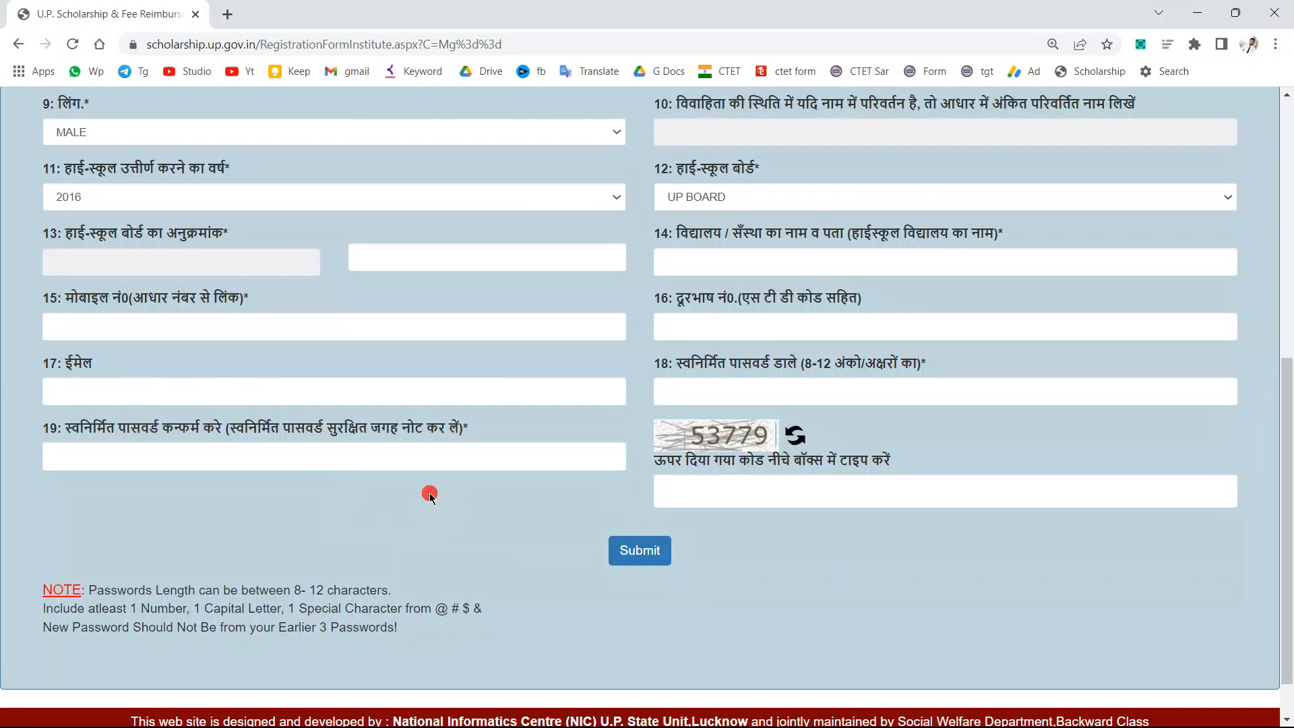
{"action": "left_click_drag", "start_coordinate": [657, 362], "coordinate": [664, 411]}
{"action": "left_click_drag", "start_coordinate": [48, 433], "coordinate": [206, 442]}
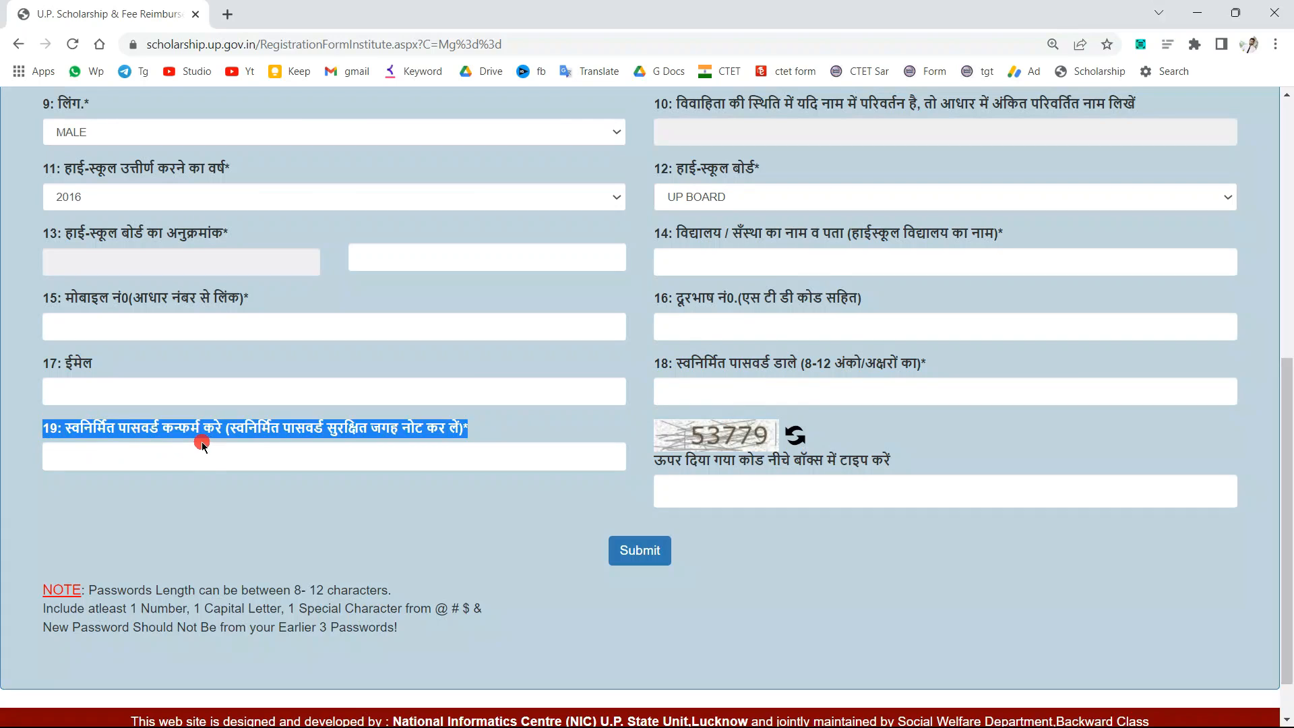
{"action": "left_click", "coordinate": [253, 456]}
{"action": "left_click", "coordinate": [701, 389]}
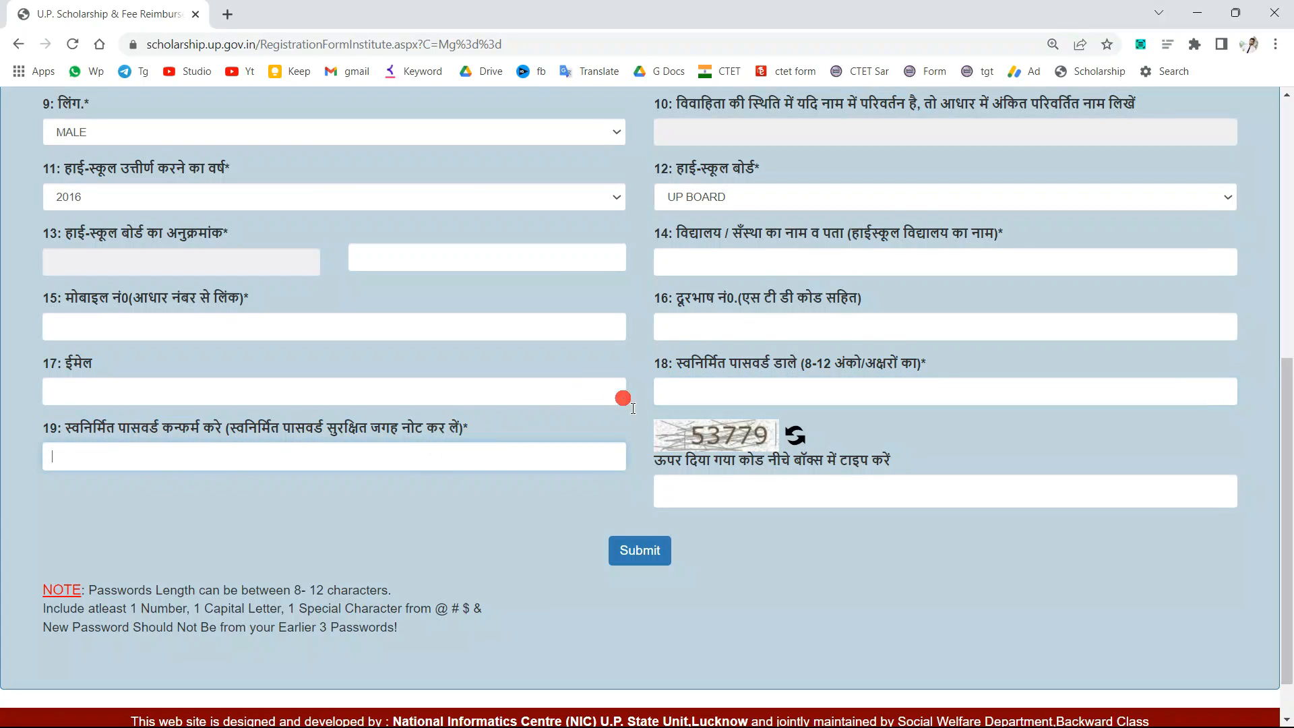
{"action": "left_click", "coordinate": [520, 450]}
Enter the captcha code and submit the form to reach the registration slip
{"action": "left_click", "coordinate": [728, 494]}
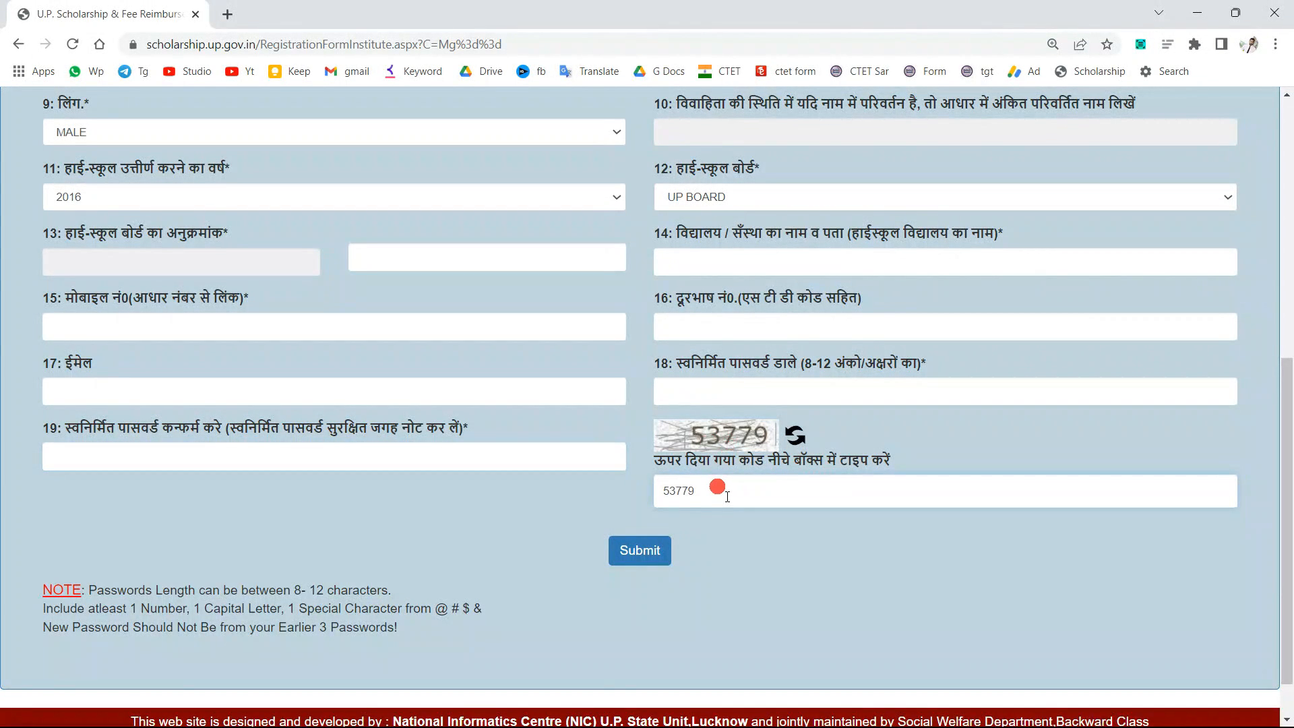
{"action": "left_click_drag", "start_coordinate": [728, 499], "coordinate": [660, 512]}
{"action": "left_click", "coordinate": [729, 532]}
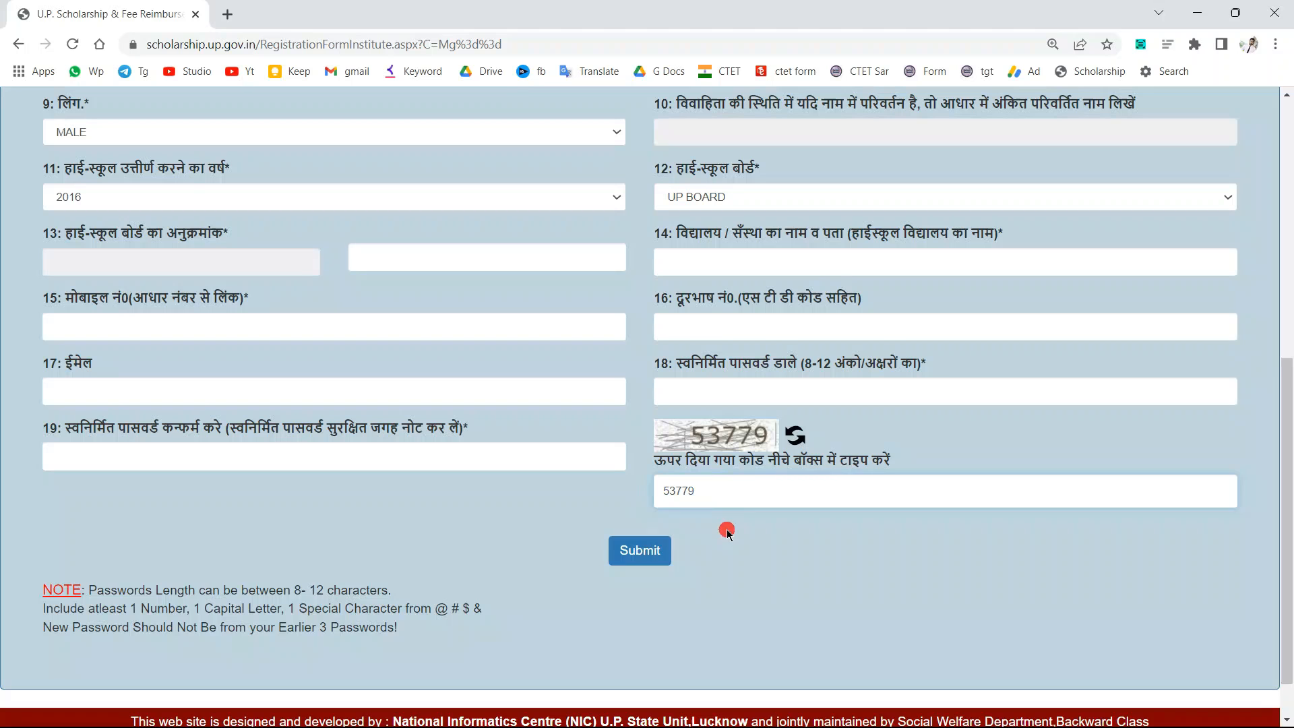
{"action": "left_click", "coordinate": [664, 559]}
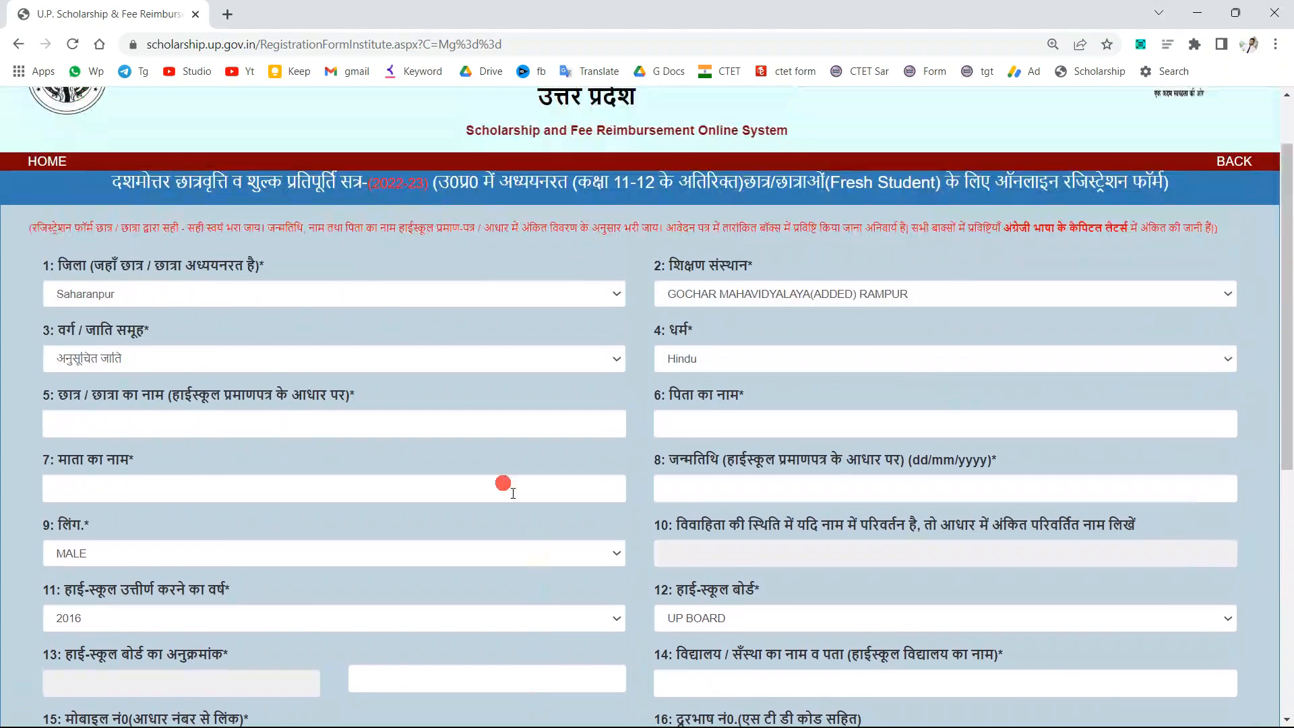
{"action": "scroll", "coordinate": [775, 424], "scroll_direction": "down", "scroll_amount": 7}
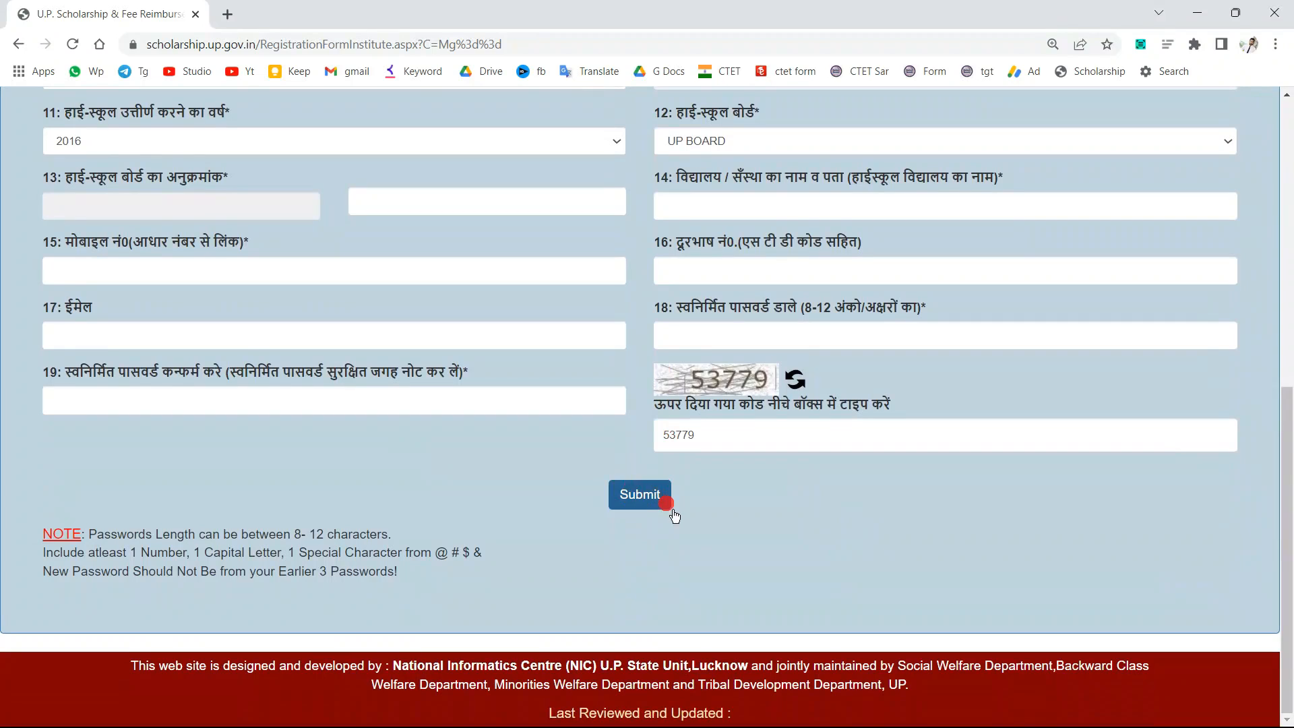
{"action": "left_click", "coordinate": [614, 495]}
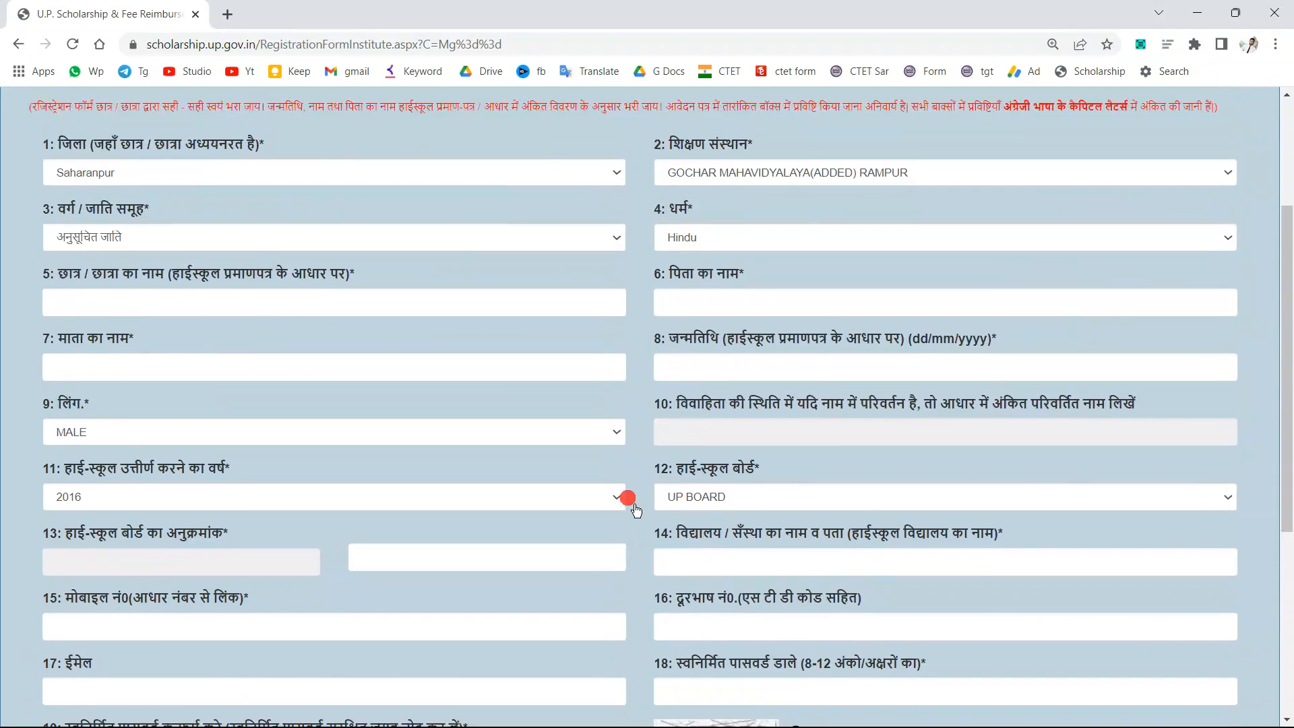
{"action": "scroll", "coordinate": [914, 389], "scroll_direction": "down", "scroll_amount": 2}
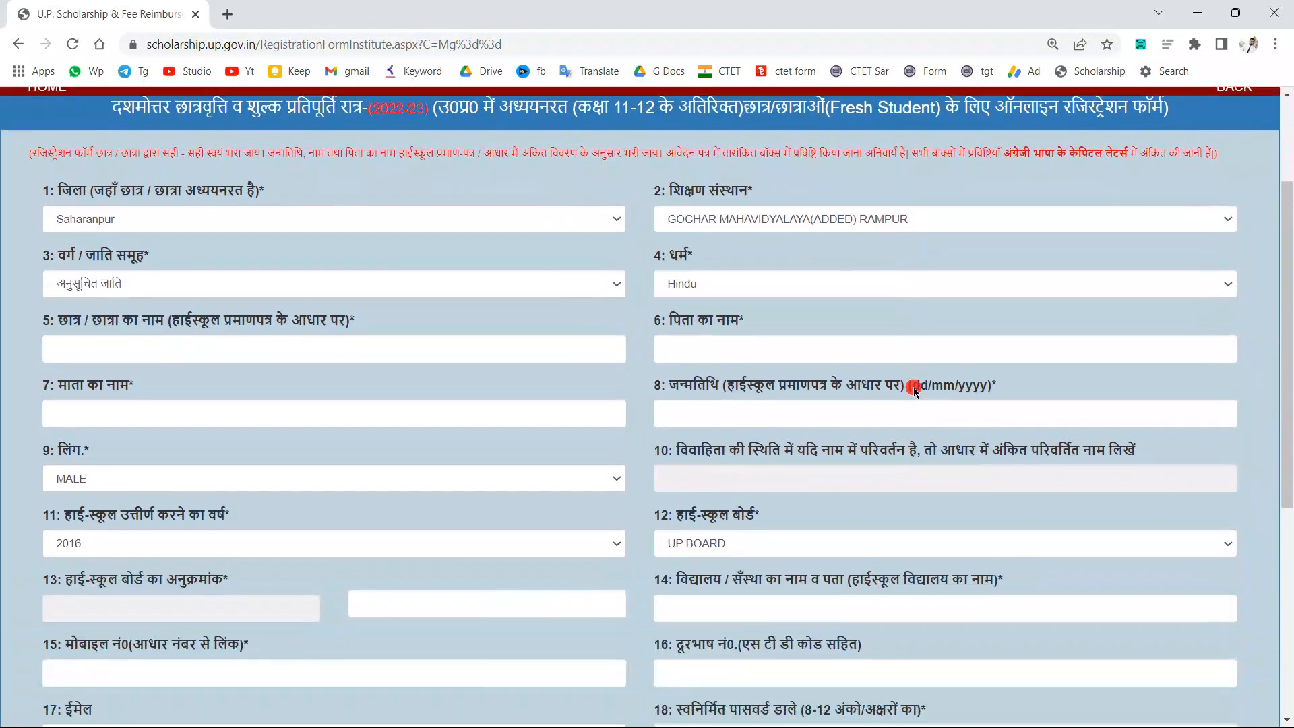
{"action": "scroll", "coordinate": [708, 370], "scroll_direction": "down", "scroll_amount": 6}
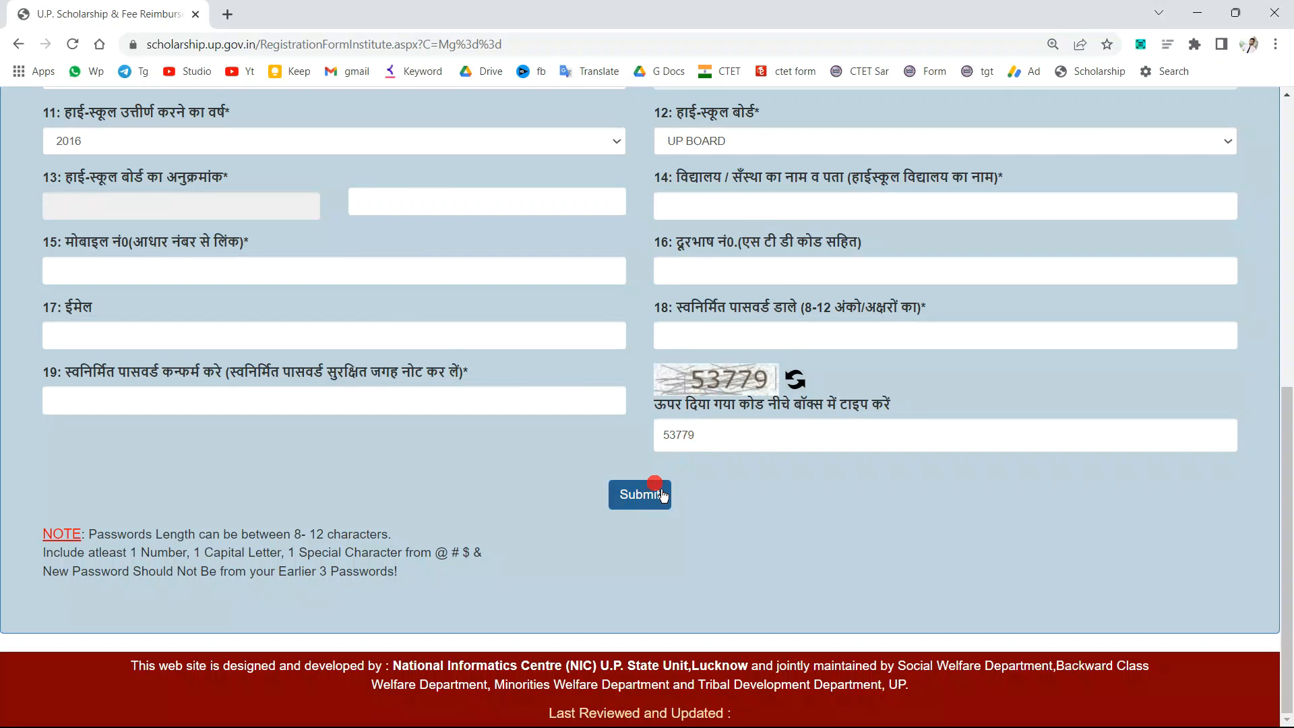
{"action": "scroll", "coordinate": [570, 432], "scroll_direction": "up", "scroll_amount": 2}
{"action": "scroll", "coordinate": [665, 357], "scroll_direction": "down", "scroll_amount": 3}
Submit the registration form and select the new registration number on the slip
{"action": "left_click", "coordinate": [656, 502]}
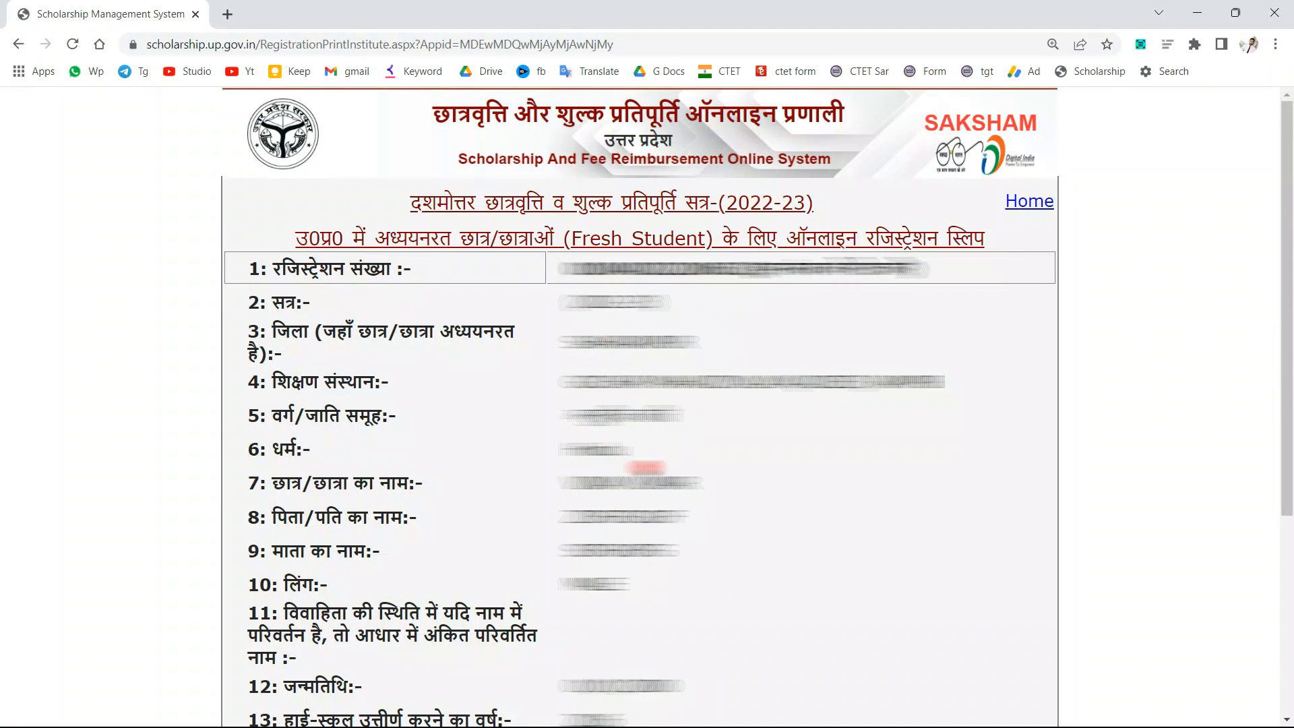
{"action": "double_click", "coordinate": [623, 268]}
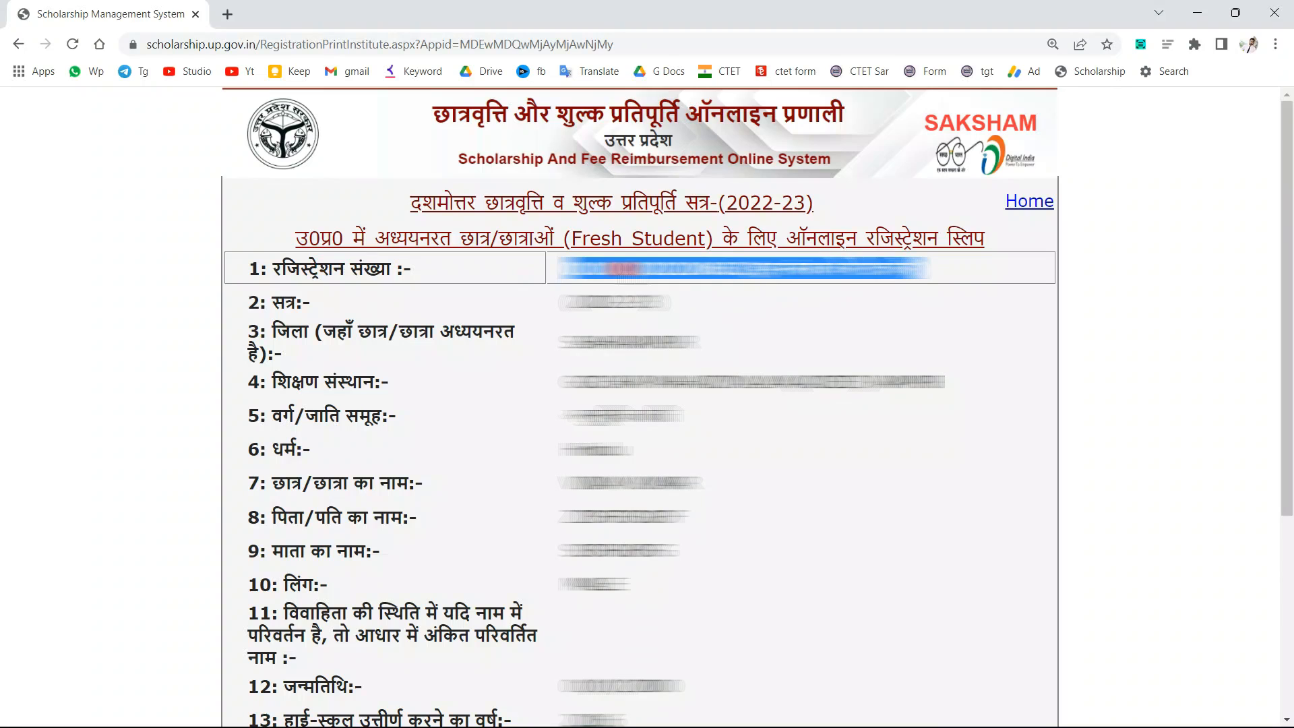
{"action": "left_click", "coordinate": [273, 264]}
{"action": "left_click_drag", "start_coordinate": [273, 263], "coordinate": [839, 262]}
{"action": "double_click", "coordinate": [629, 270]}
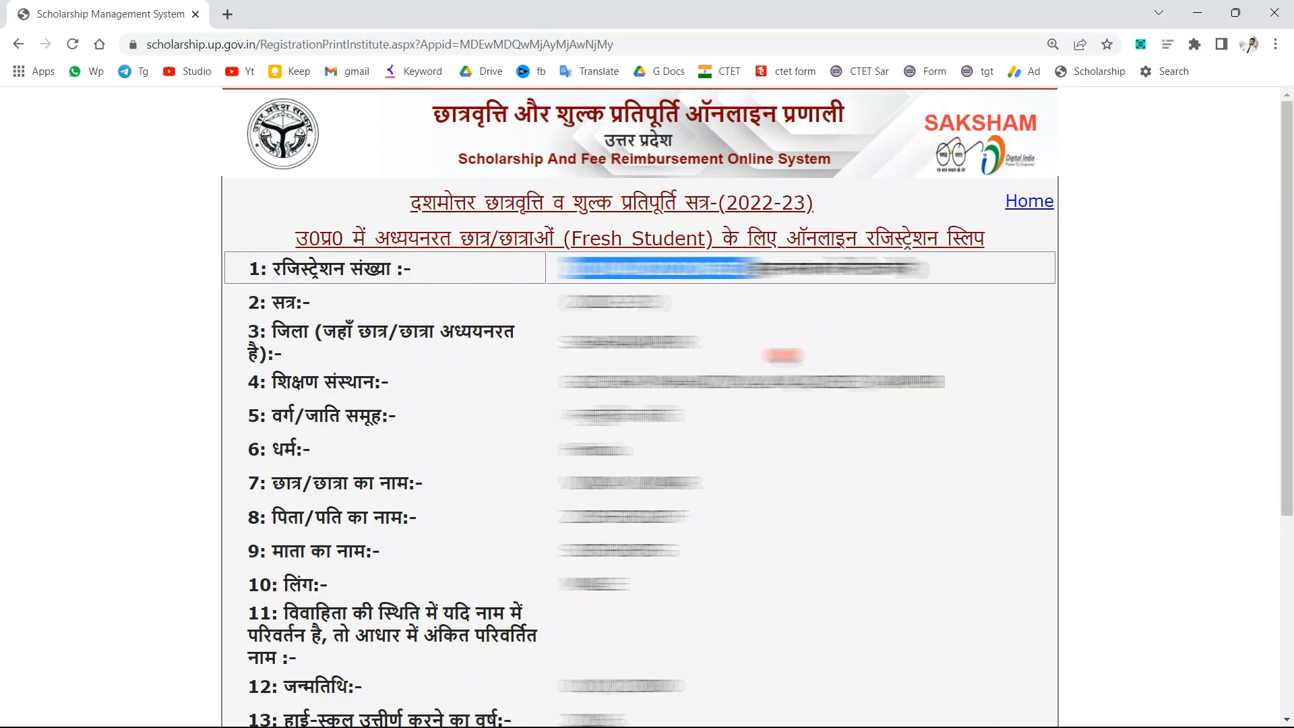
{"action": "left_click", "coordinate": [718, 377]}
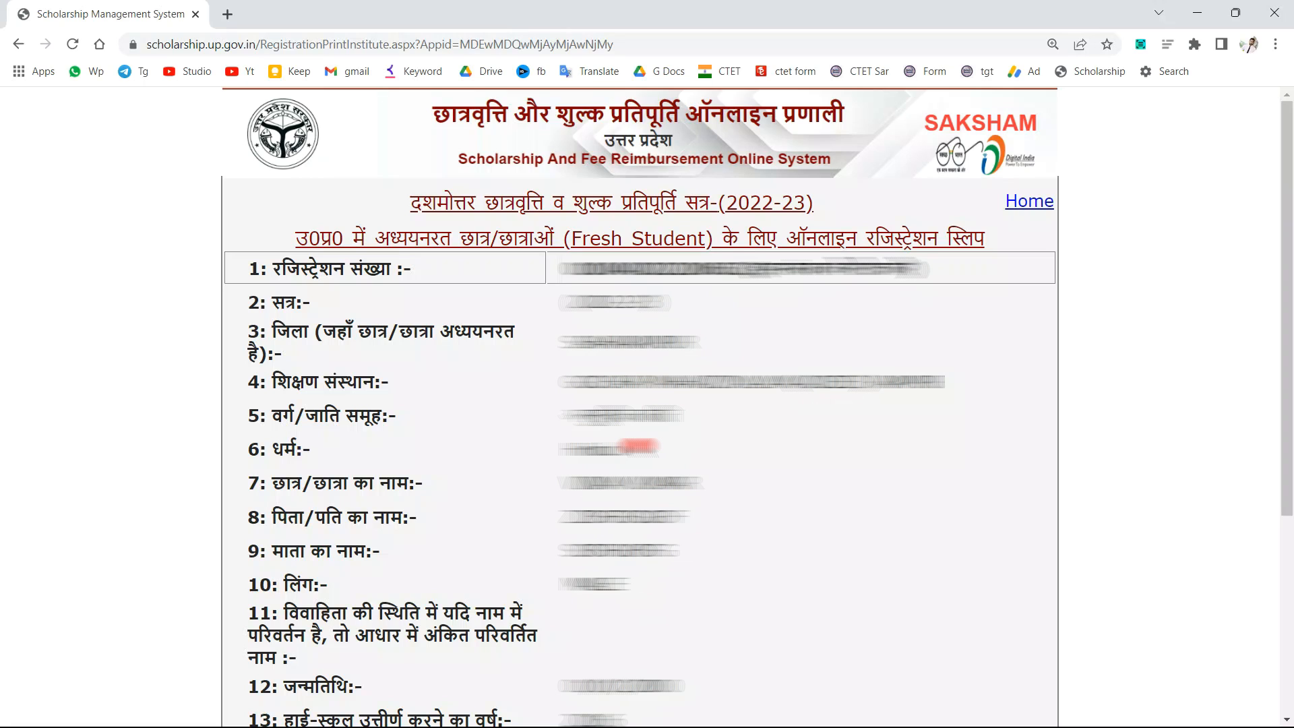
Review the institution and student details on the slip, then reselect the registration number line
{"action": "left_click_drag", "start_coordinate": [580, 341], "coordinate": [680, 416]}
{"action": "left_click", "coordinate": [649, 429]}
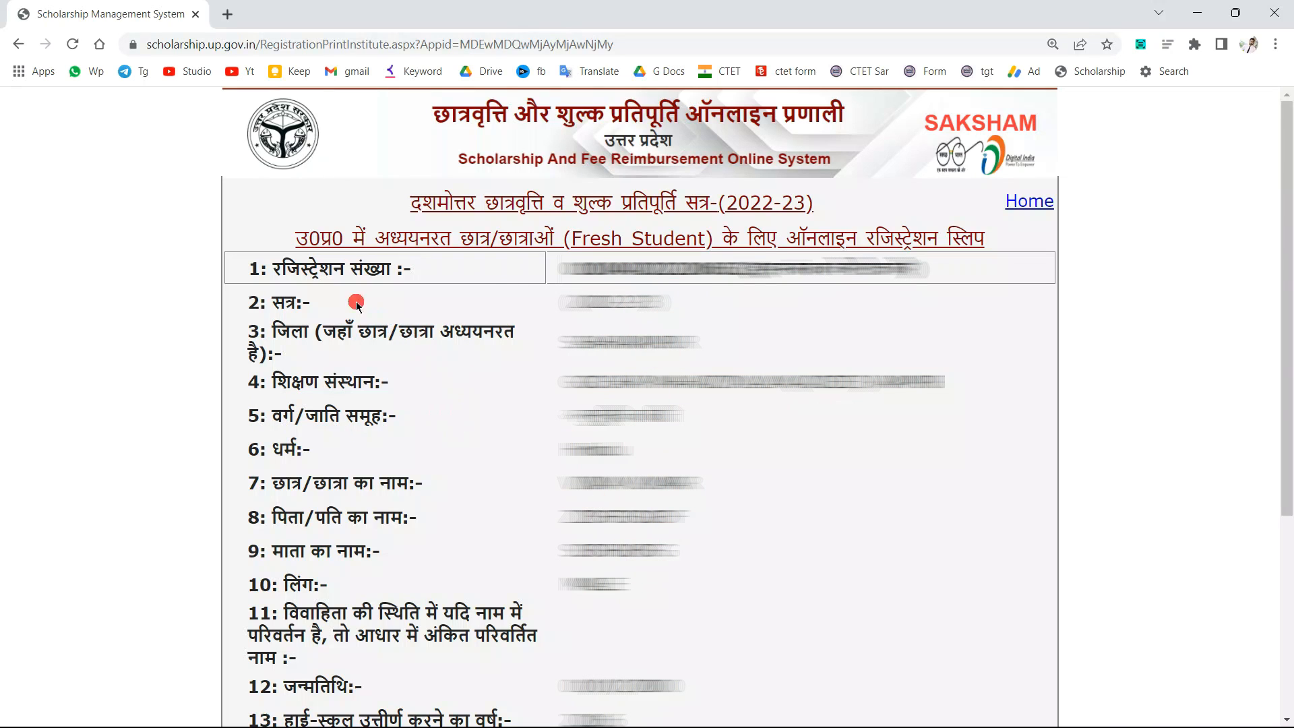
{"action": "left_click_drag", "start_coordinate": [317, 273], "coordinate": [599, 640]}
{"action": "left_click", "coordinate": [617, 496]}
{"action": "double_click", "coordinate": [639, 272]}
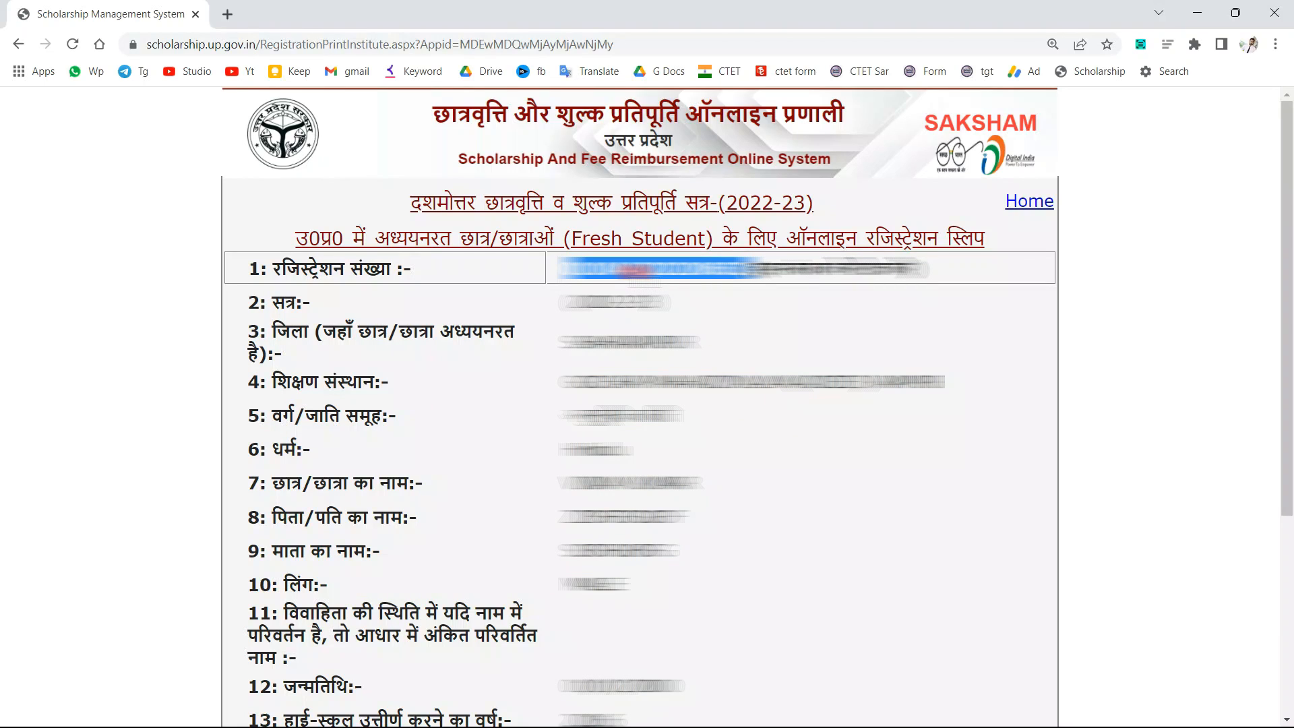
{"action": "triple_click", "coordinate": [637, 270]}
{"action": "left_click", "coordinate": [722, 271]}
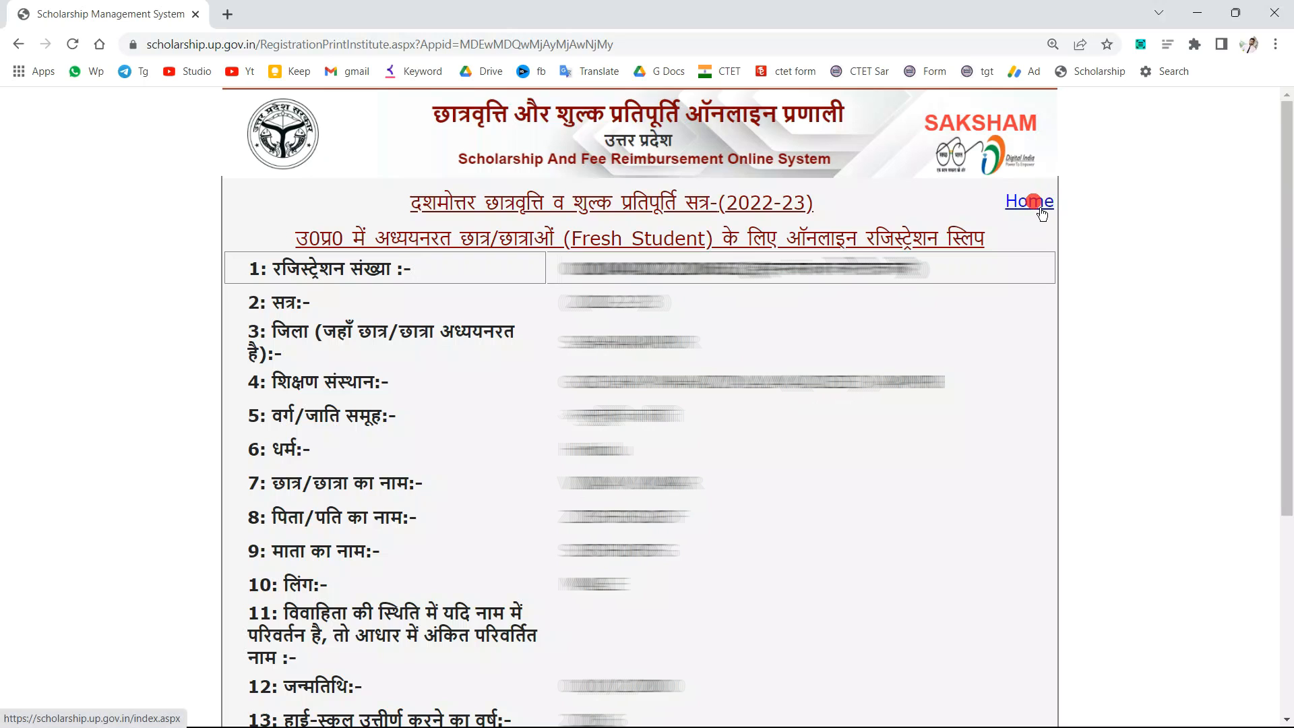
From the home page, open Postmatric OtherThan Inter Student Login under STUDENT > Fresh Login
{"action": "left_click", "coordinate": [1027, 203]}
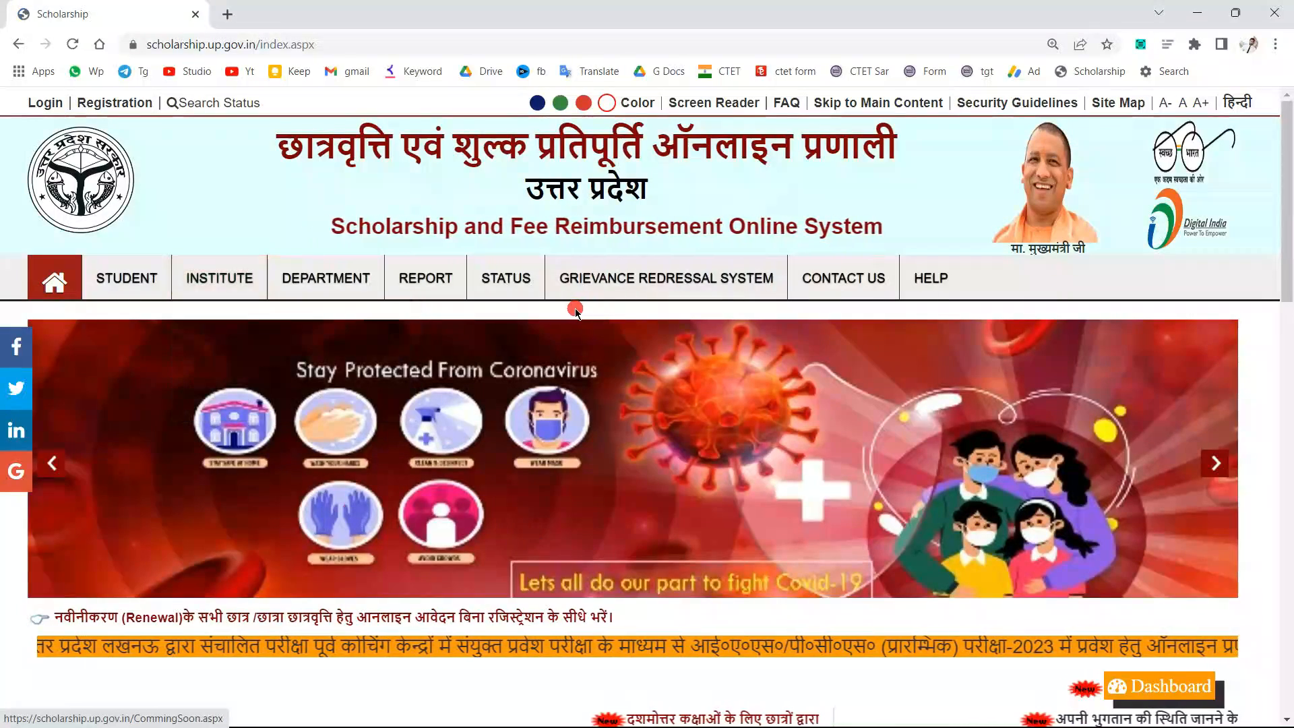
{"action": "mouse_move", "coordinate": [146, 305]}
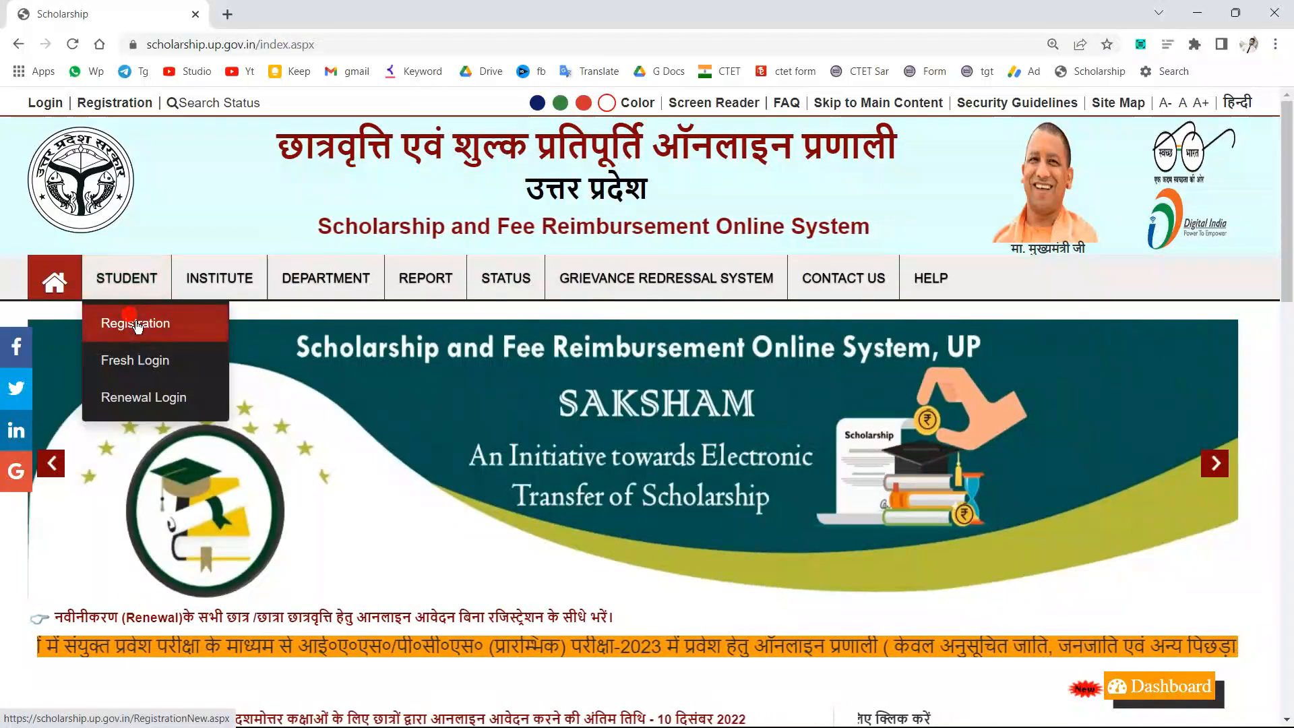
{"action": "mouse_move", "coordinate": [147, 371]}
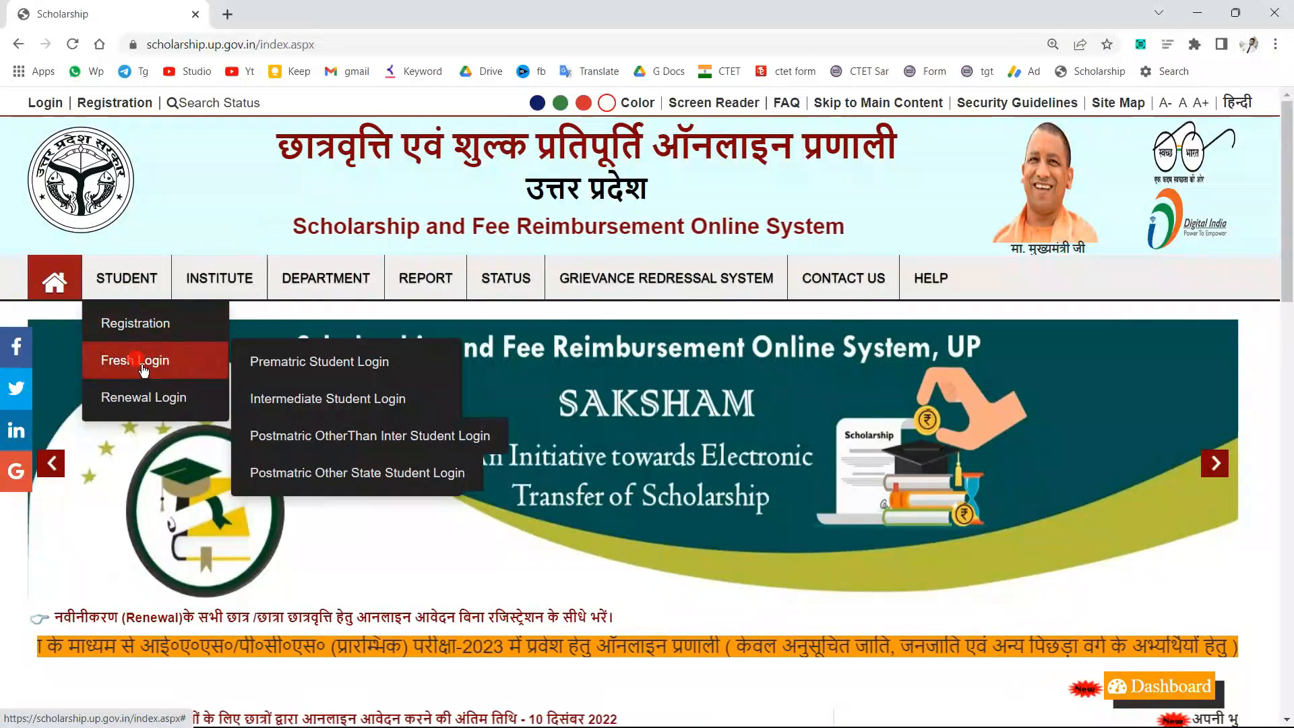
{"action": "mouse_move", "coordinate": [150, 400]}
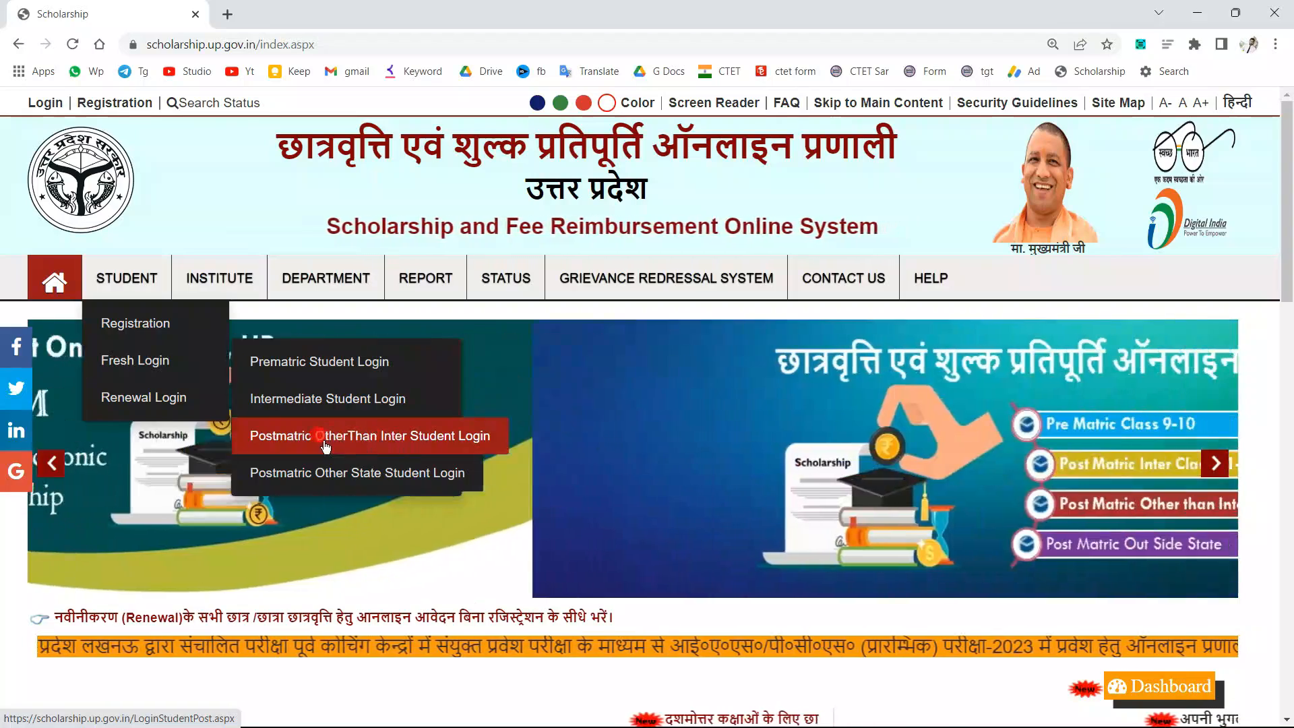
{"action": "left_click", "coordinate": [389, 436]}
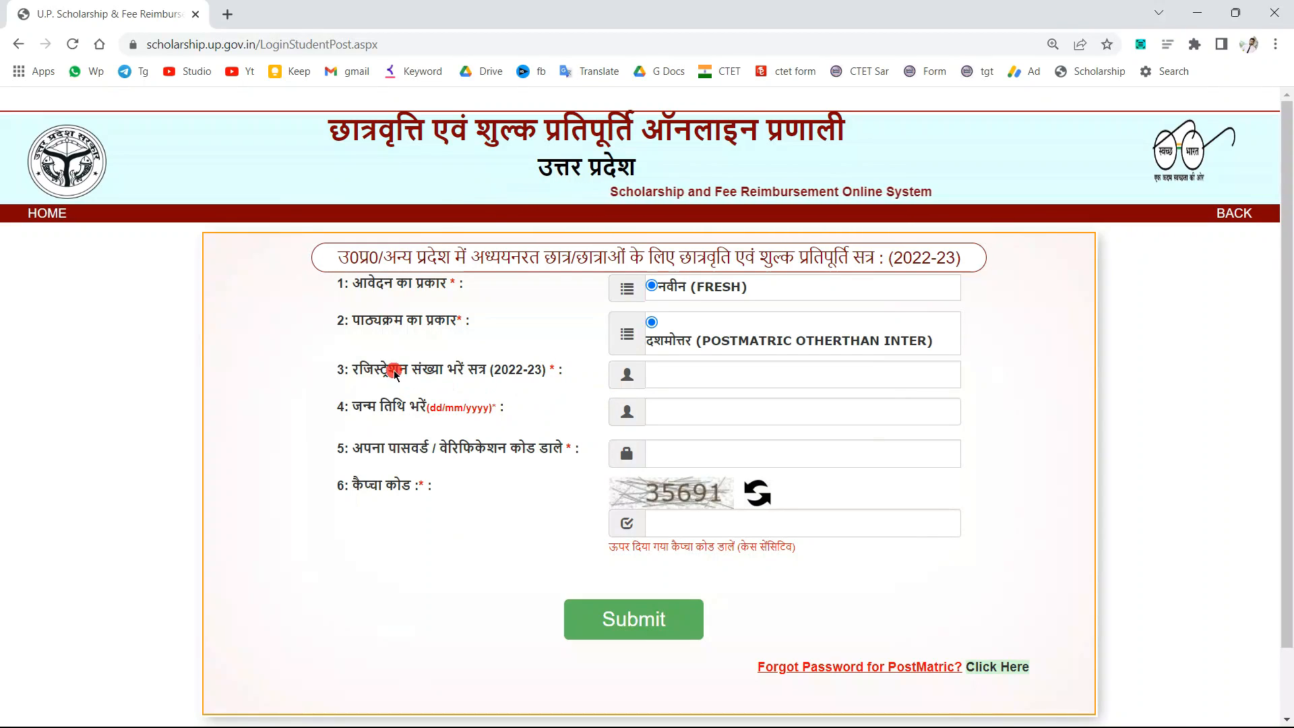
Log in with the new registration number, date of birth, password and captcha
{"action": "left_click_drag", "start_coordinate": [389, 370], "coordinate": [547, 380]}
{"action": "left_click", "coordinate": [659, 371]}
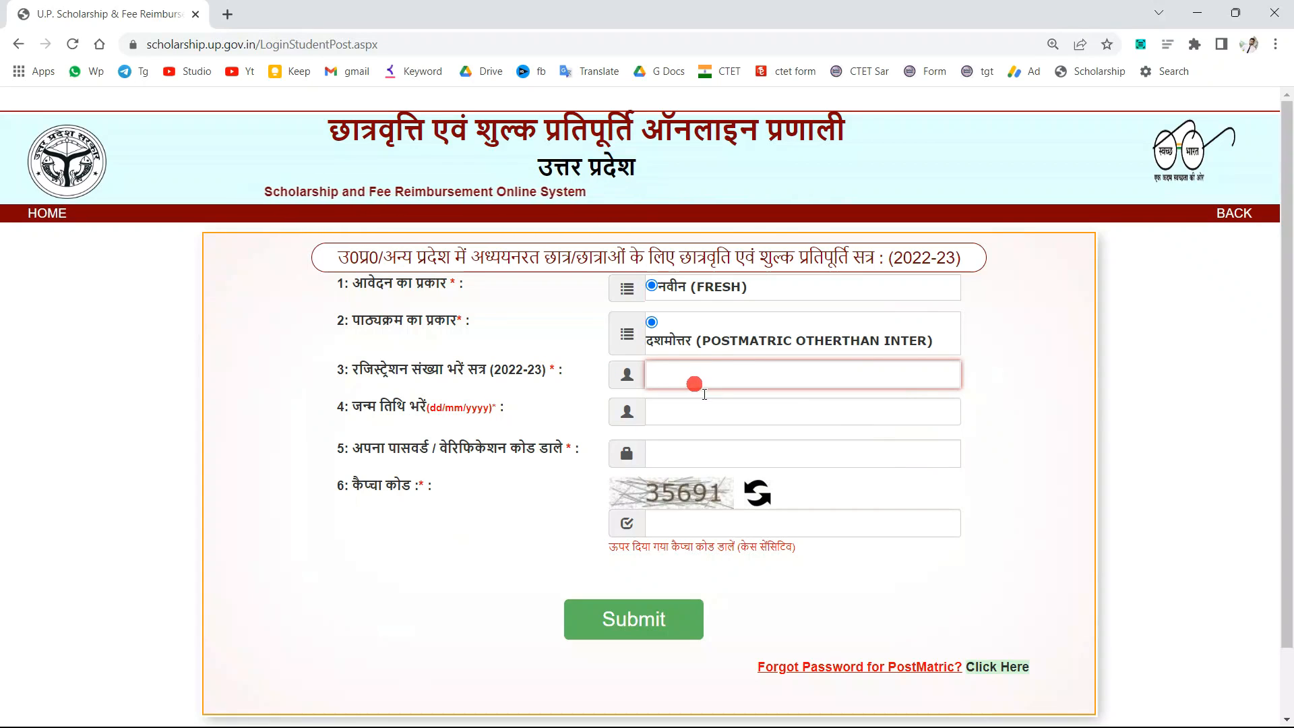
{"action": "left_click_drag", "start_coordinate": [369, 408], "coordinate": [462, 409]}
{"action": "left_click", "coordinate": [698, 412]}
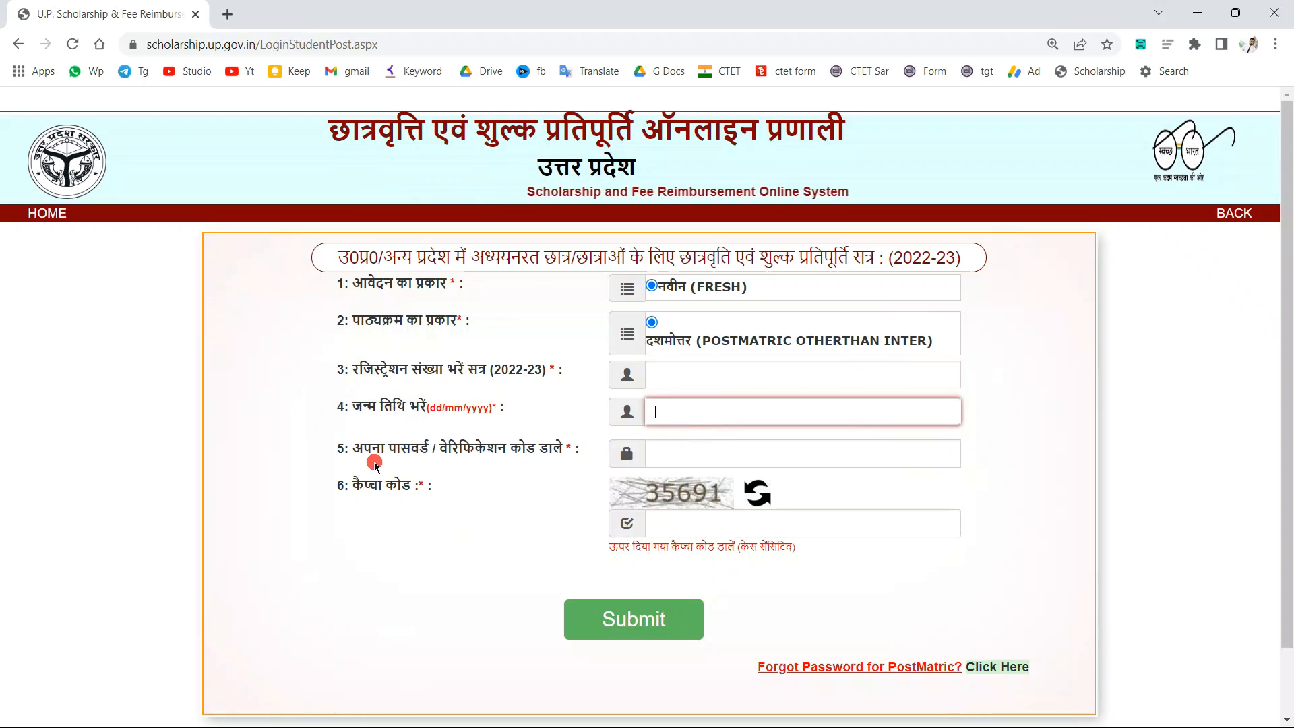
{"action": "left_click_drag", "start_coordinate": [375, 465], "coordinate": [504, 450]}
{"action": "left_click", "coordinate": [702, 455]}
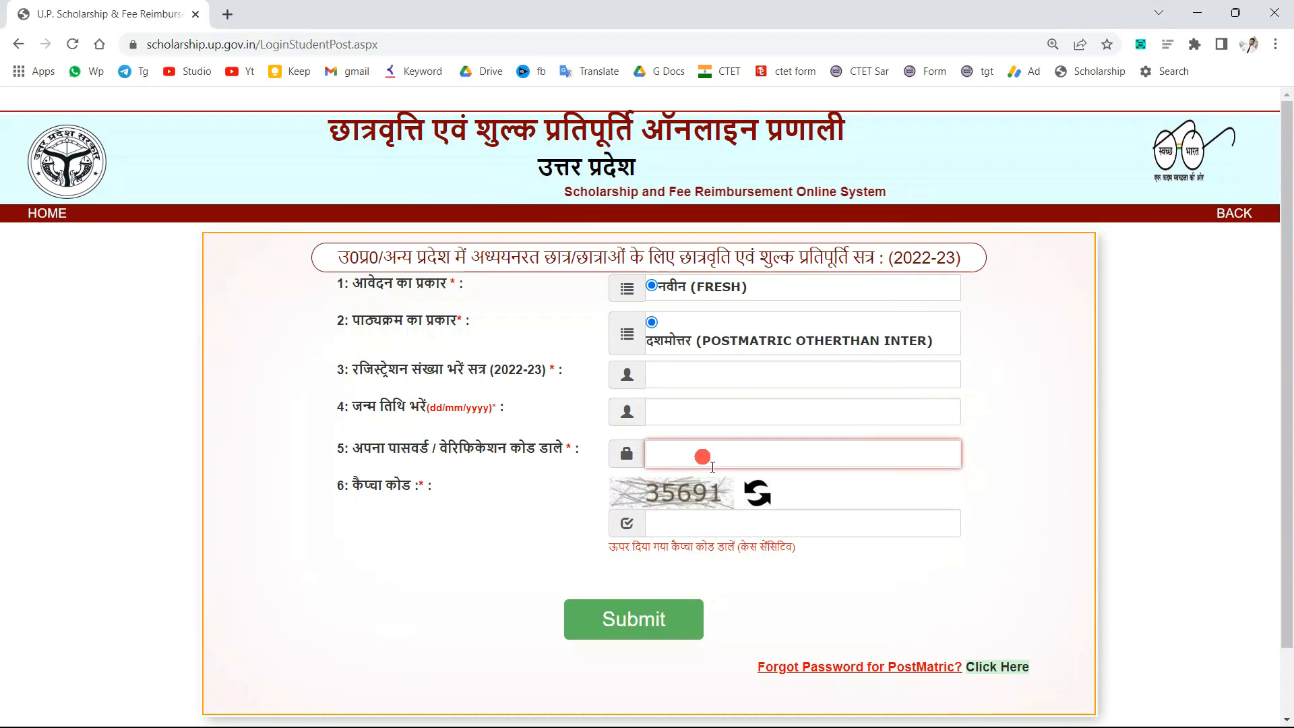
{"action": "left_click", "coordinate": [702, 371]}
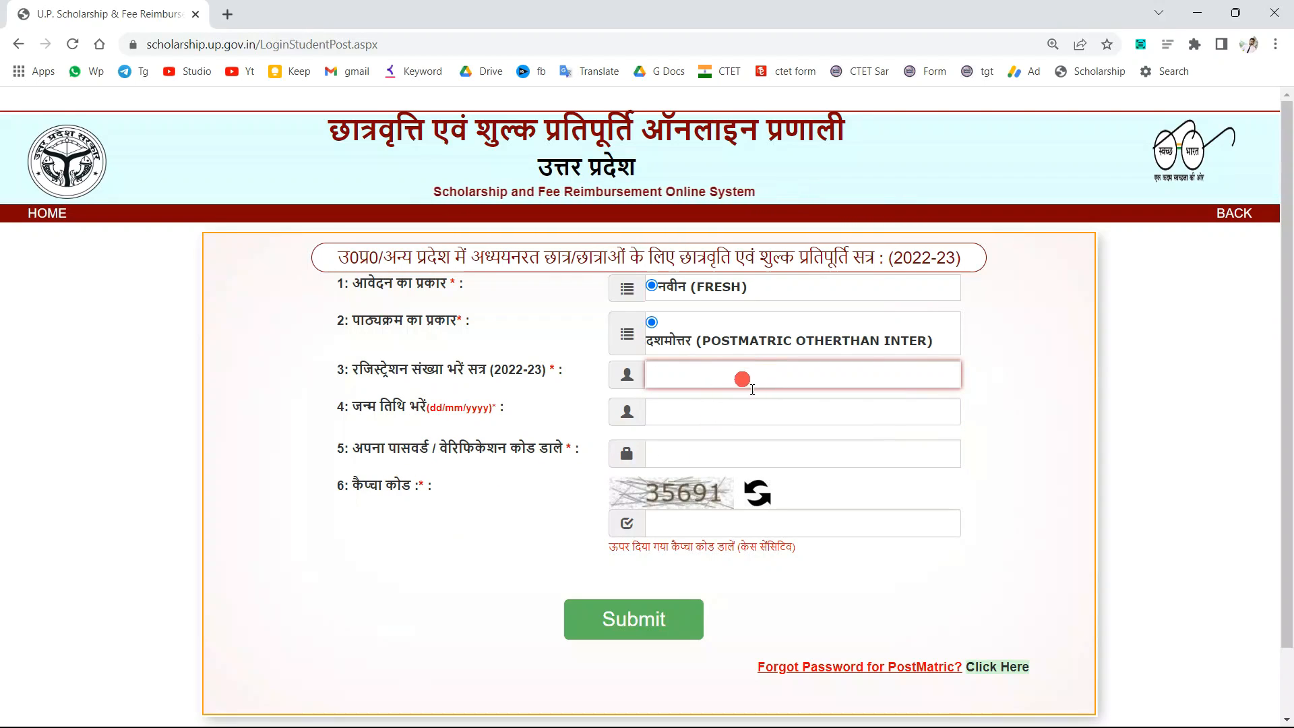
{"action": "left_click", "coordinate": [681, 414]}
{"action": "left_click", "coordinate": [676, 453]}
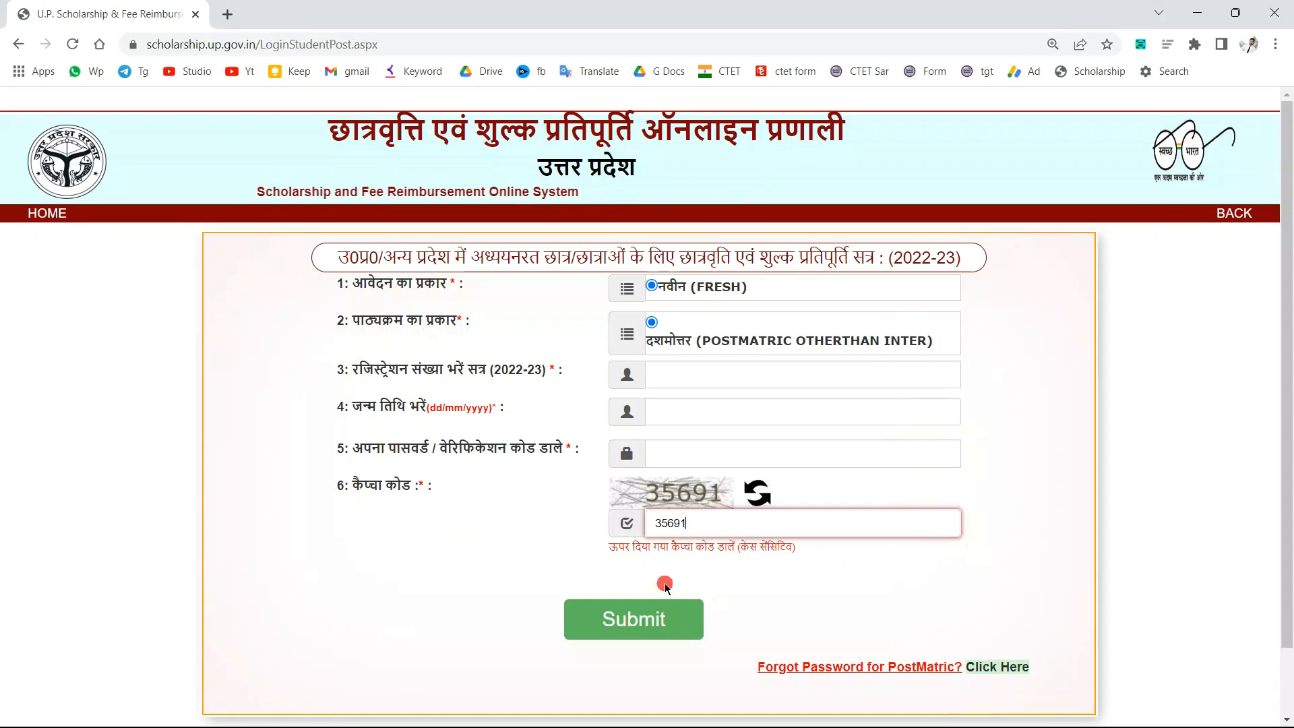
{"action": "left_click", "coordinate": [654, 625]}
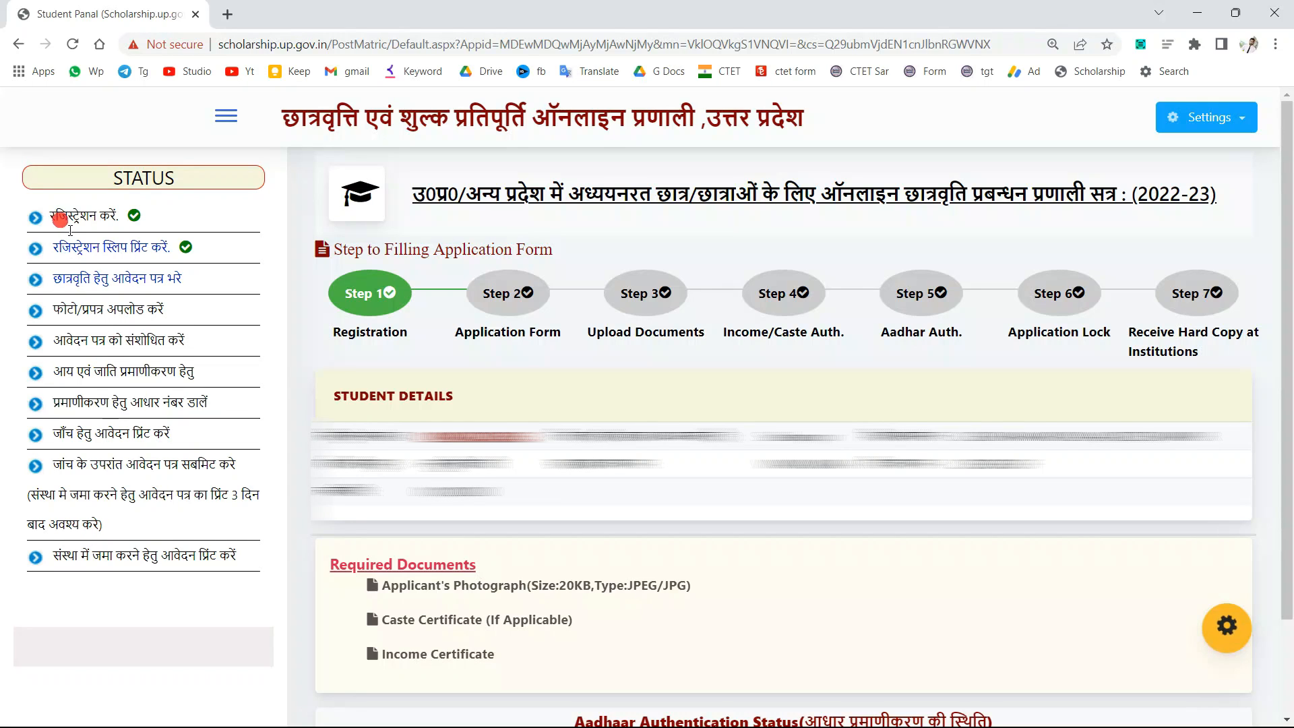
{"action": "left_click_drag", "start_coordinate": [27, 220], "coordinate": [261, 571]}
{"action": "left_click", "coordinate": [244, 593]}
{"action": "left_click_drag", "start_coordinate": [42, 216], "coordinate": [103, 217]}
{"action": "left_click", "coordinate": [147, 222]}
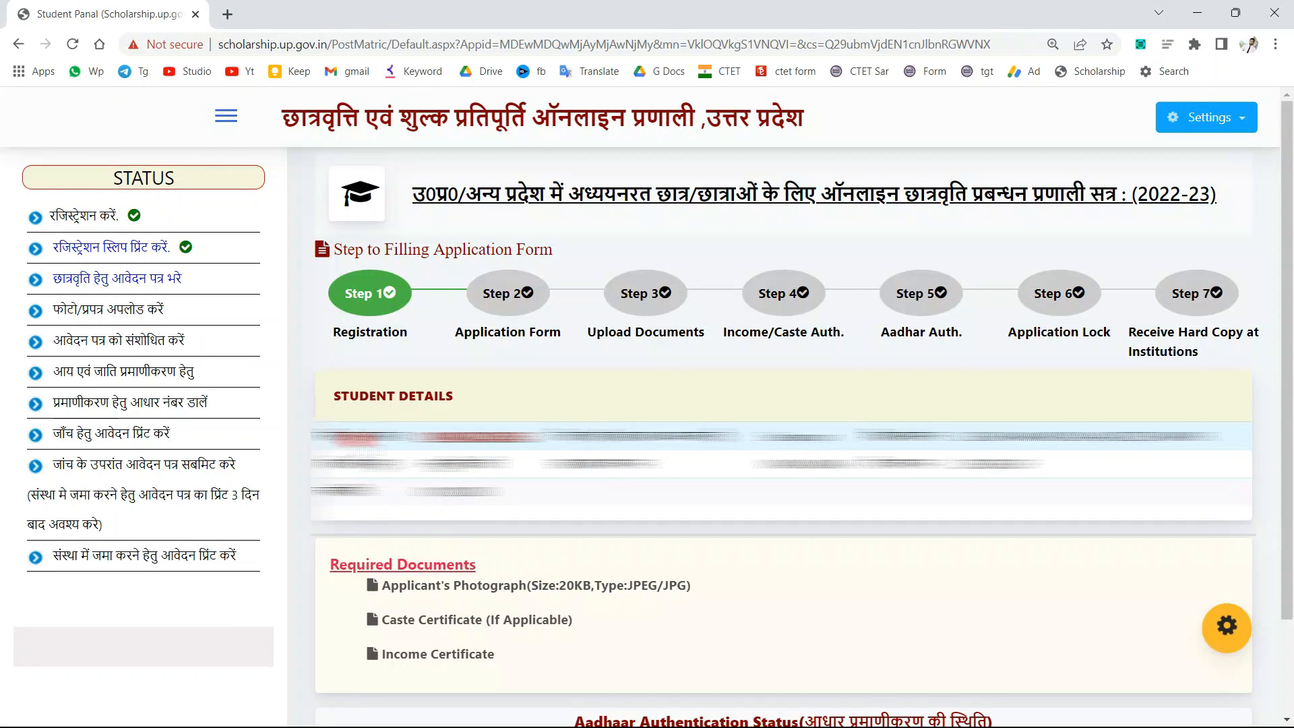
{"action": "left_click_drag", "start_coordinate": [331, 437], "coordinate": [836, 506]}
{"action": "left_click", "coordinate": [550, 510]}
{"action": "left_click_drag", "start_coordinate": [550, 511], "coordinate": [431, 471]}
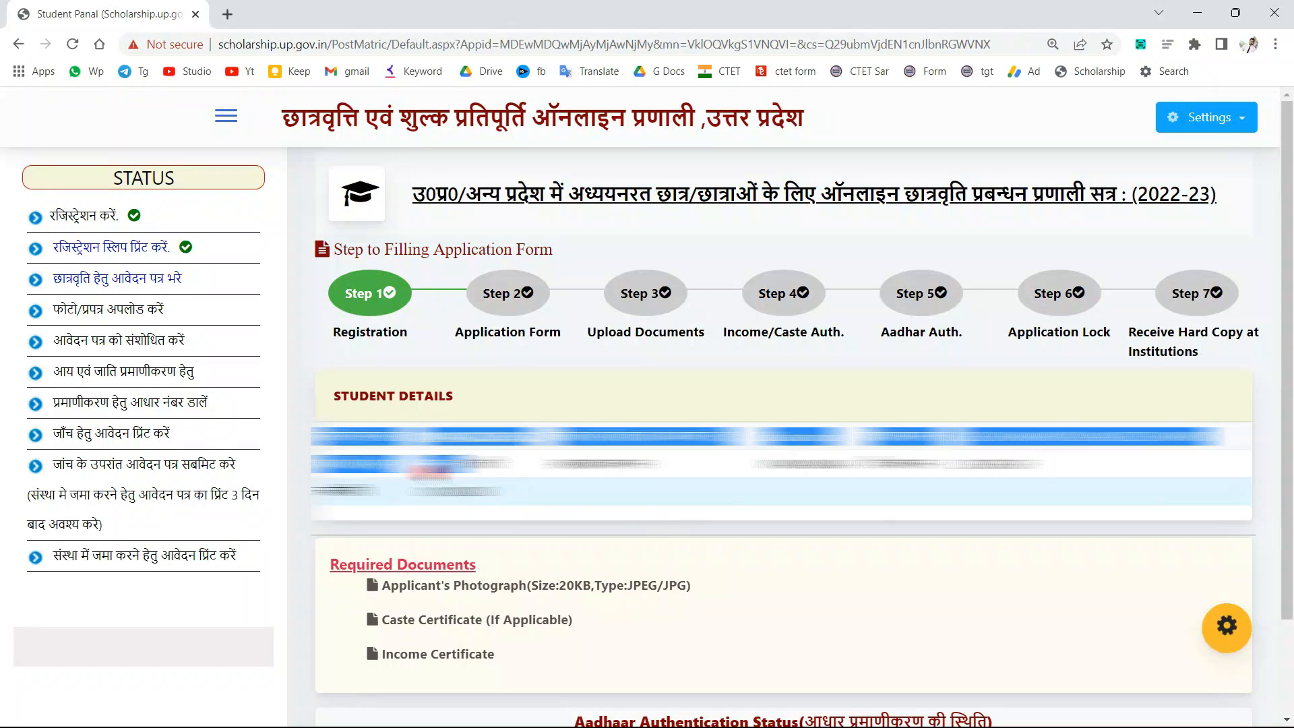
{"action": "left_click", "coordinate": [522, 504]}
{"action": "left_click_drag", "start_coordinate": [333, 438], "coordinate": [612, 500]}
{"action": "left_click", "coordinate": [619, 502]}
{"action": "left_click_drag", "start_coordinate": [785, 448], "coordinate": [757, 491]}
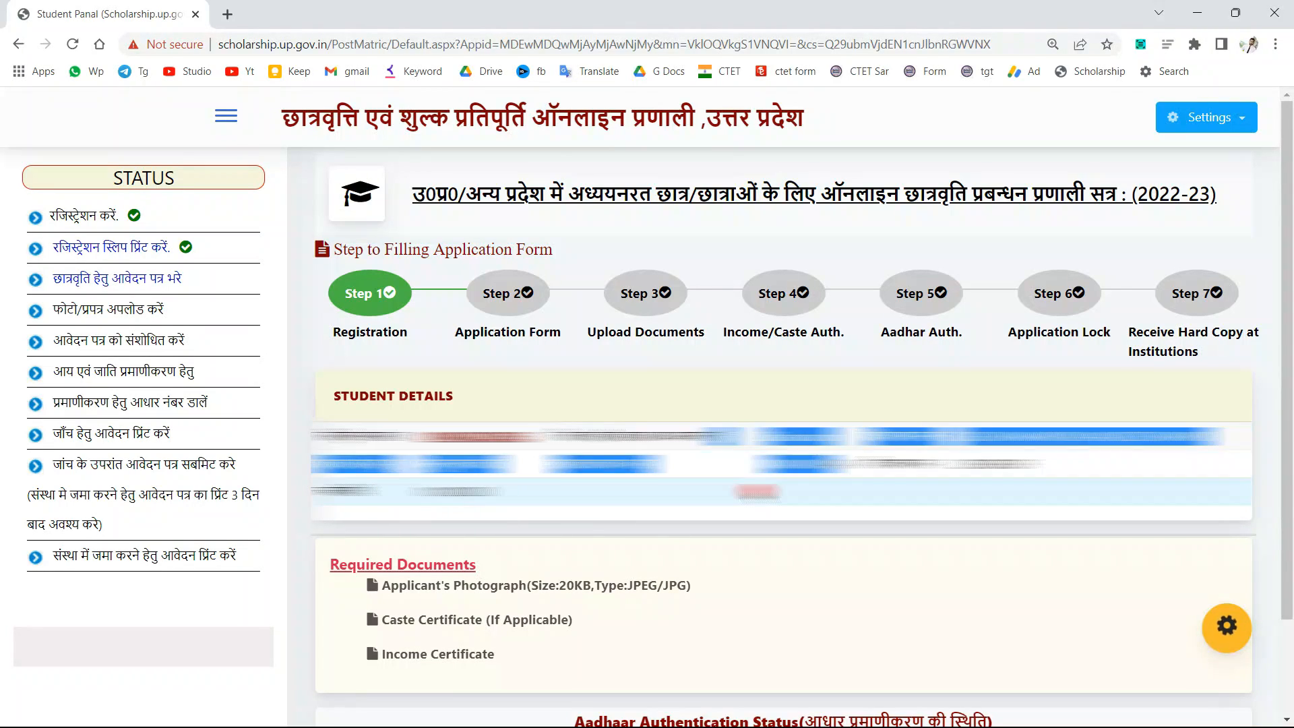
{"action": "left_click", "coordinate": [756, 493]}
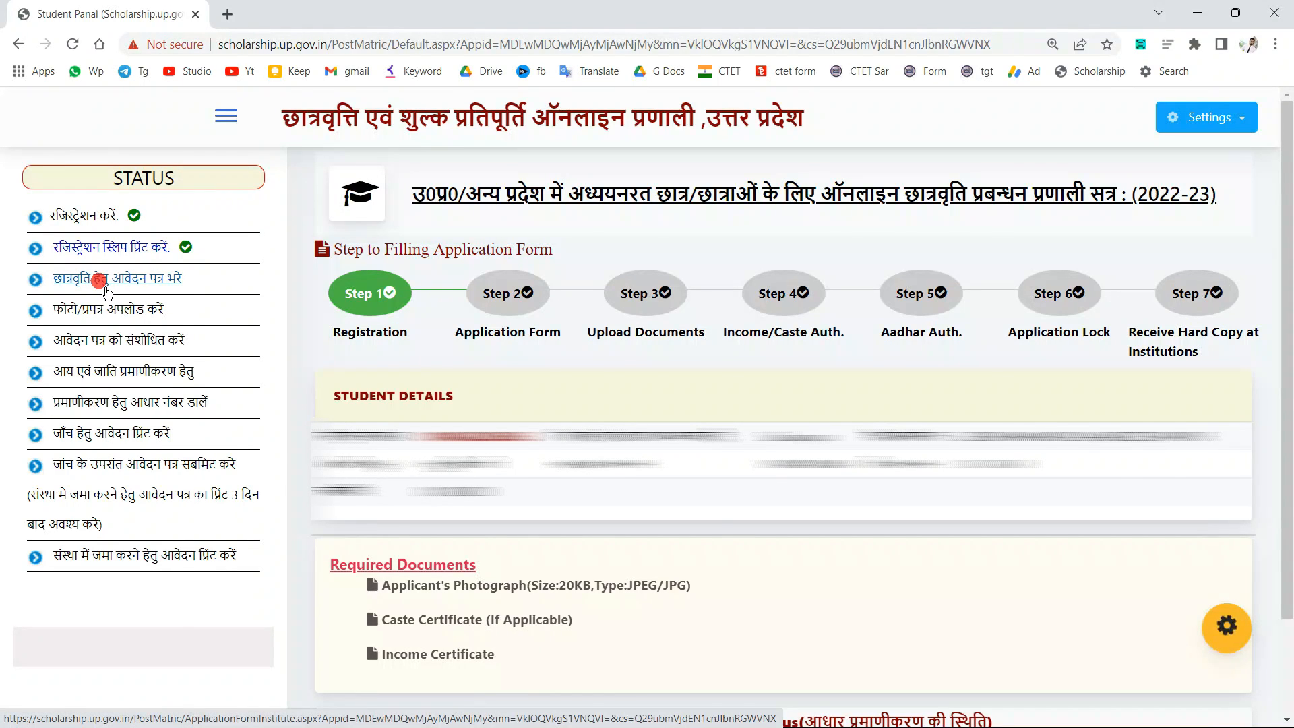
Open the scholarship application form and choose the course type in field 1
{"action": "left_click", "coordinate": [107, 290]}
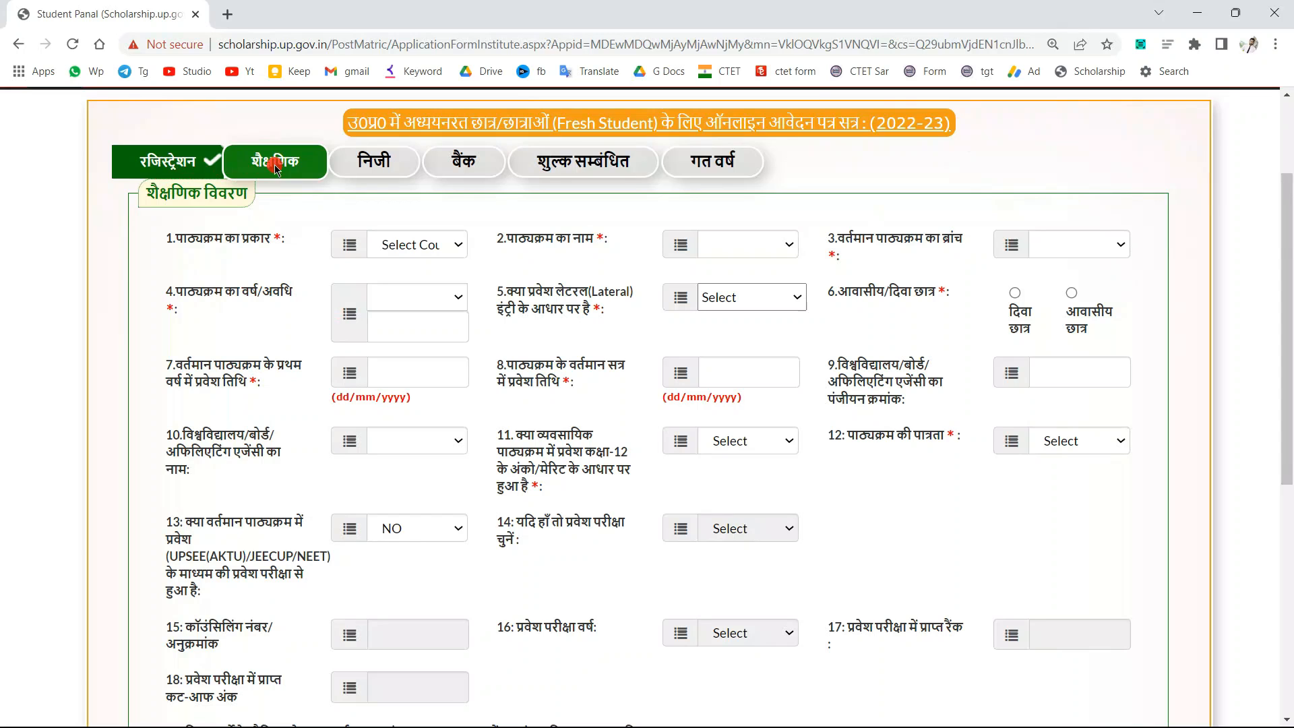
{"action": "scroll", "coordinate": [364, 292], "scroll_direction": "down", "scroll_amount": 7}
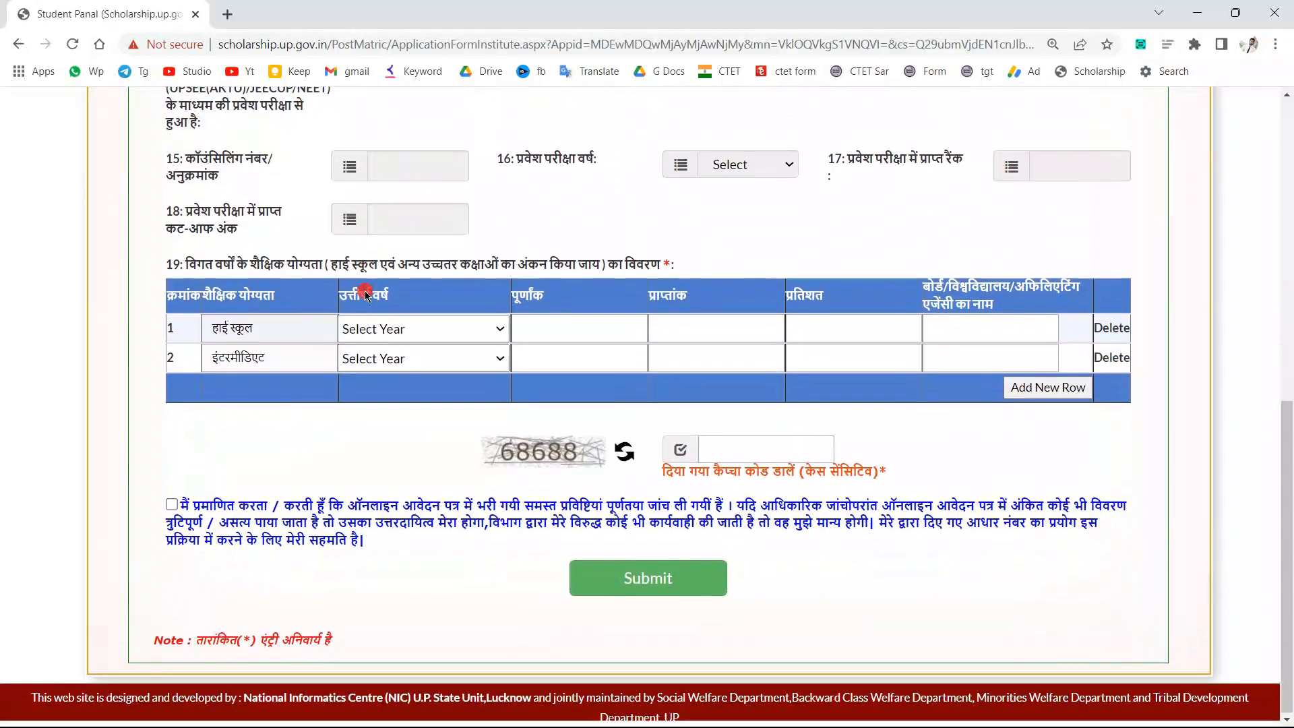
{"action": "scroll", "coordinate": [365, 292], "scroll_direction": "up", "scroll_amount": 5}
{"action": "scroll", "coordinate": [365, 292], "scroll_direction": "up", "scroll_amount": 1}
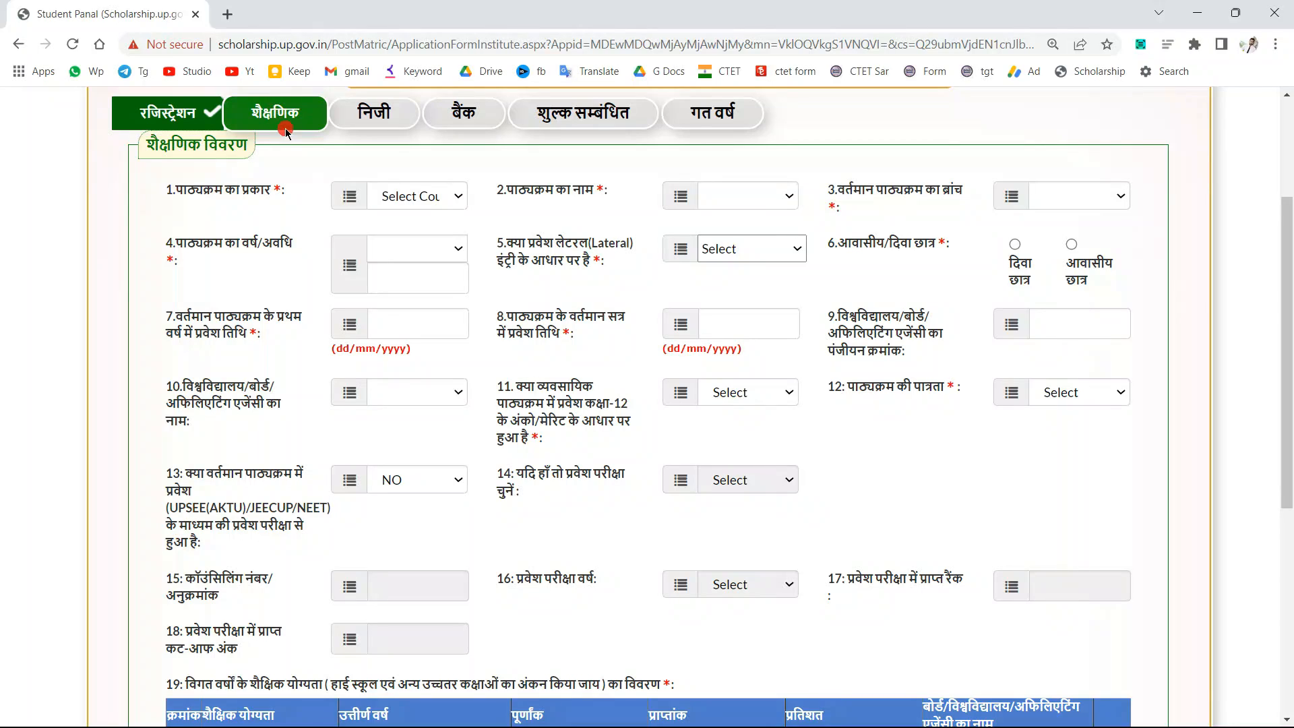
{"action": "left_click_drag", "start_coordinate": [166, 190], "coordinate": [240, 198]}
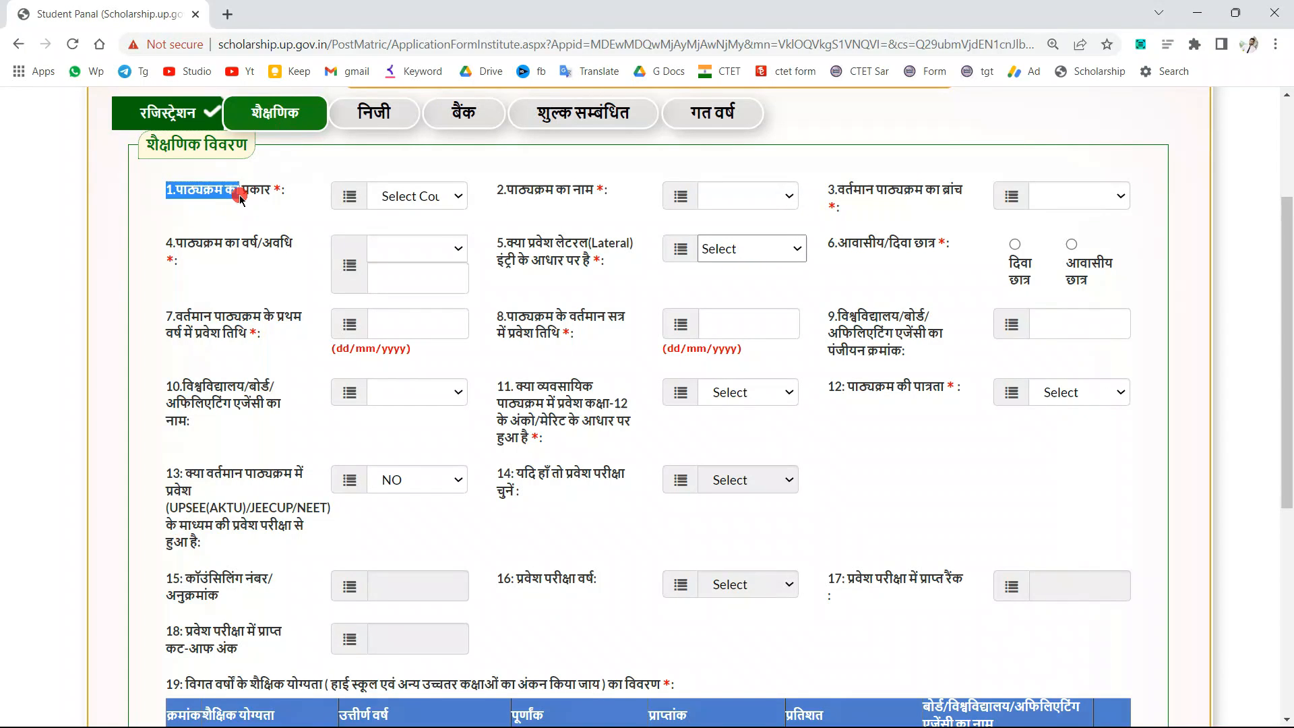
{"action": "left_click", "coordinate": [173, 191]}
{"action": "left_click", "coordinate": [404, 196]}
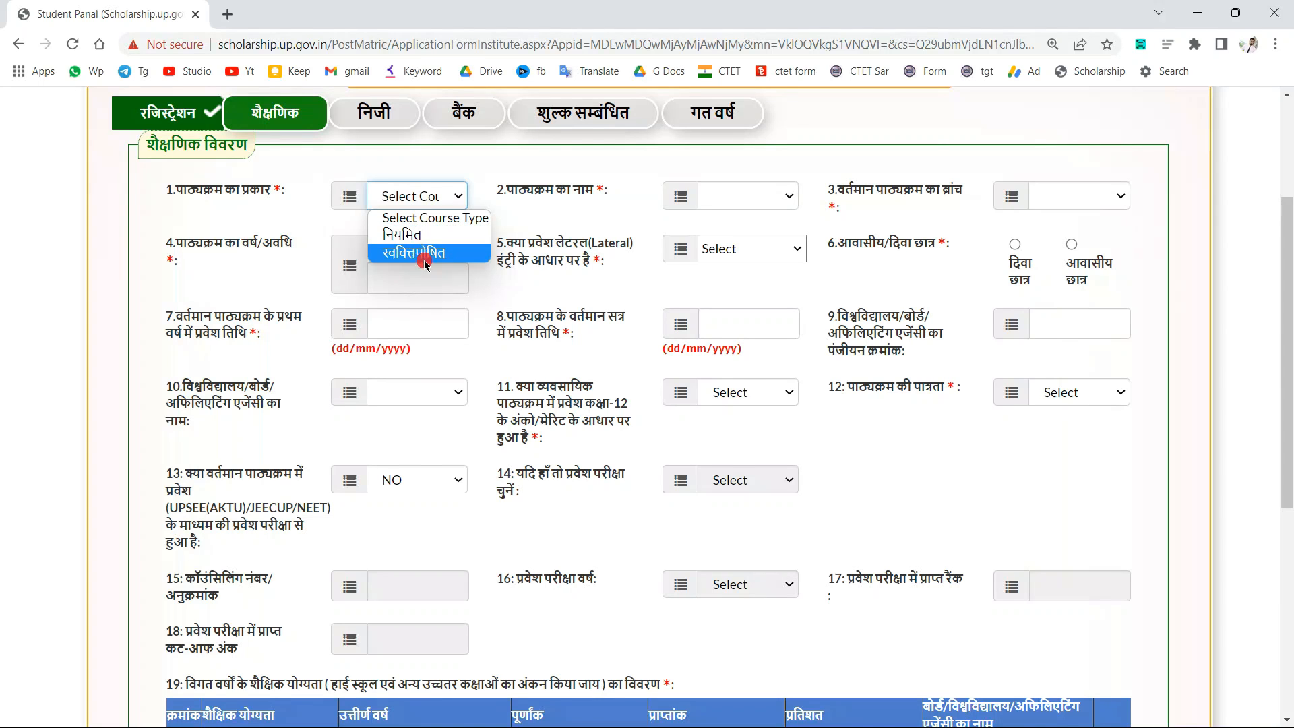
{"action": "left_click", "coordinate": [418, 238]}
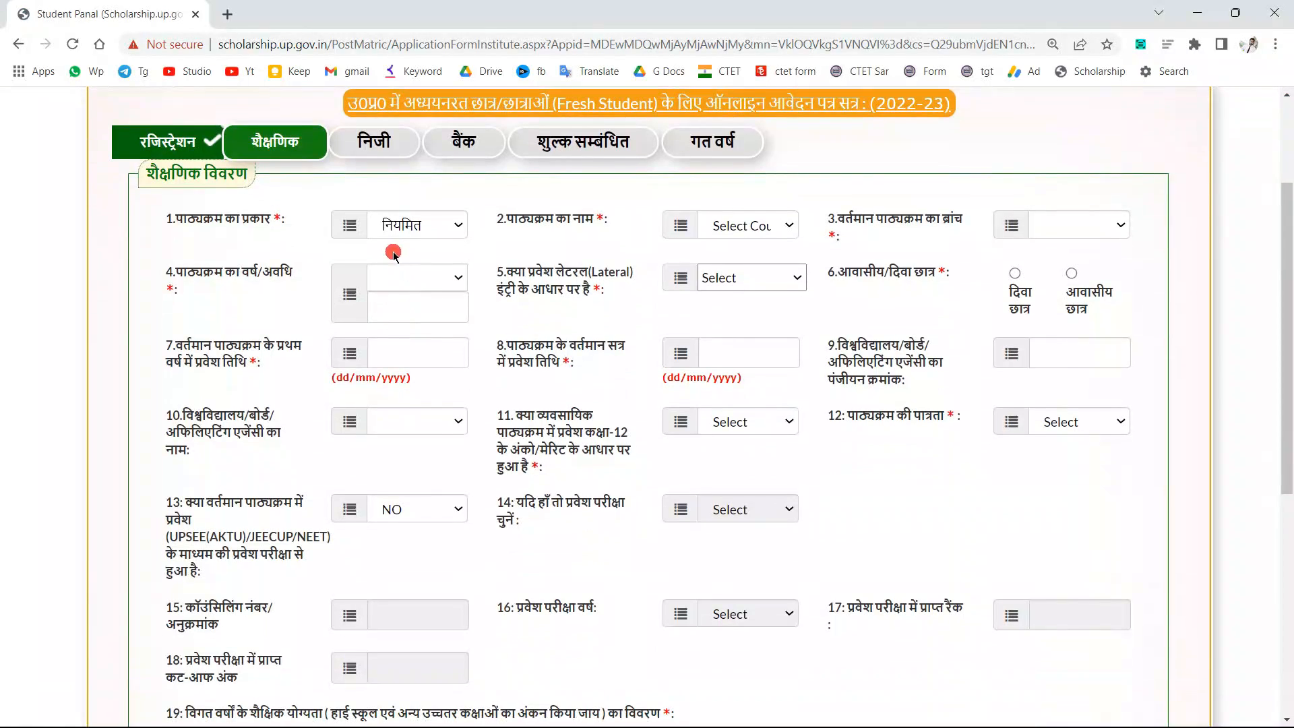
Set the course name to B.A. and the branch to Bachelor of Arts
{"action": "left_click", "coordinate": [753, 227]}
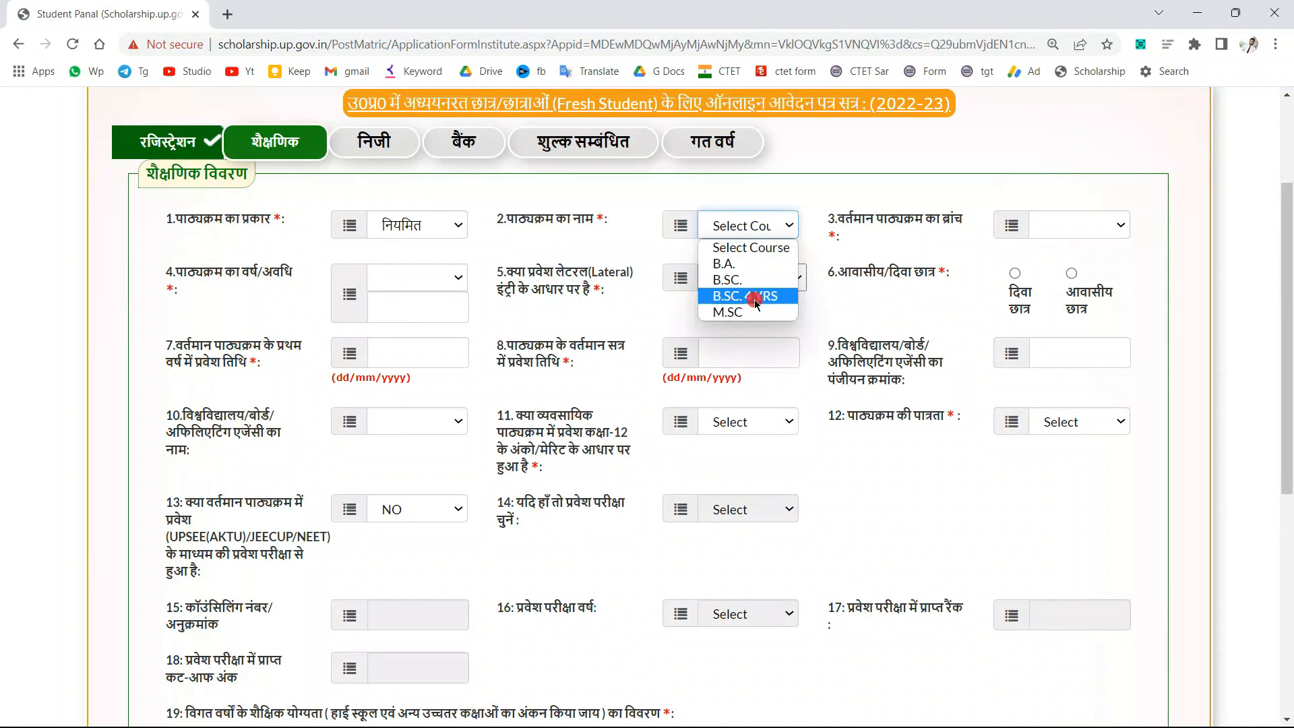
{"action": "left_click", "coordinate": [491, 227]}
{"action": "left_click_drag", "start_coordinate": [493, 225], "coordinate": [584, 224]}
{"action": "left_click", "coordinate": [584, 225]}
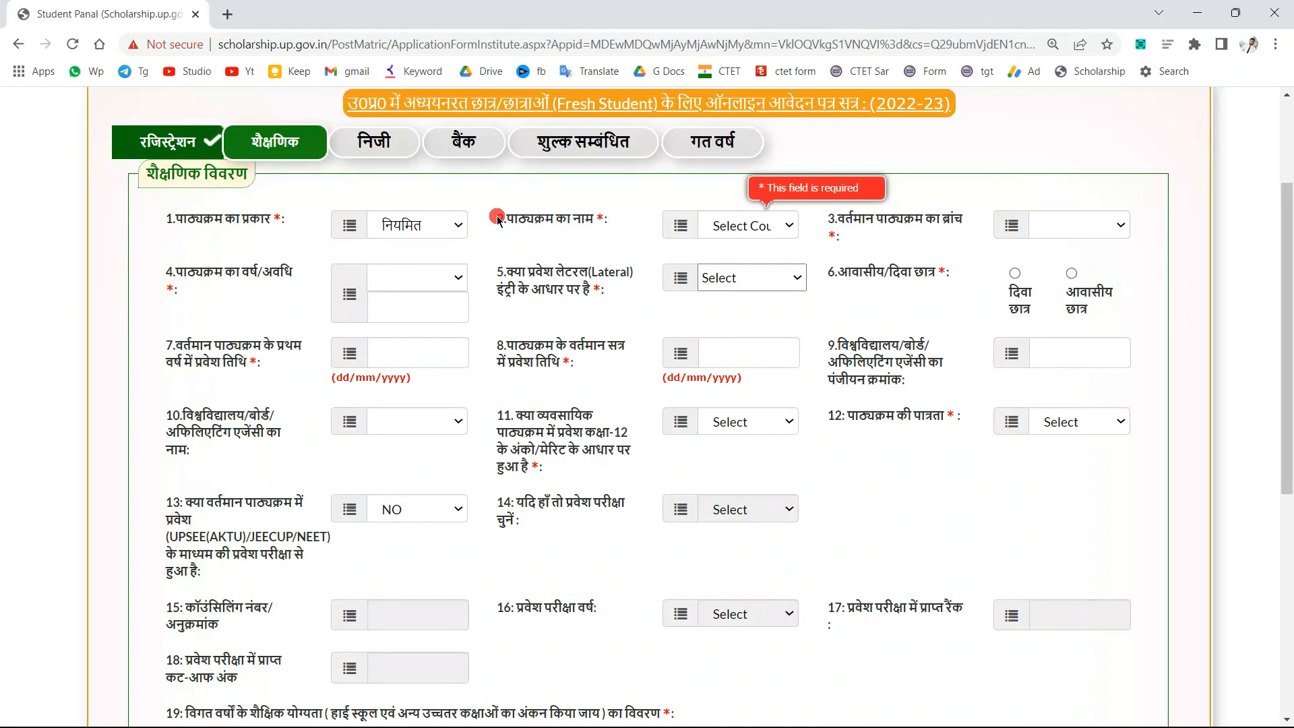
{"action": "left_click_drag", "start_coordinate": [497, 217], "coordinate": [594, 219]}
{"action": "left_click", "coordinate": [770, 228]}
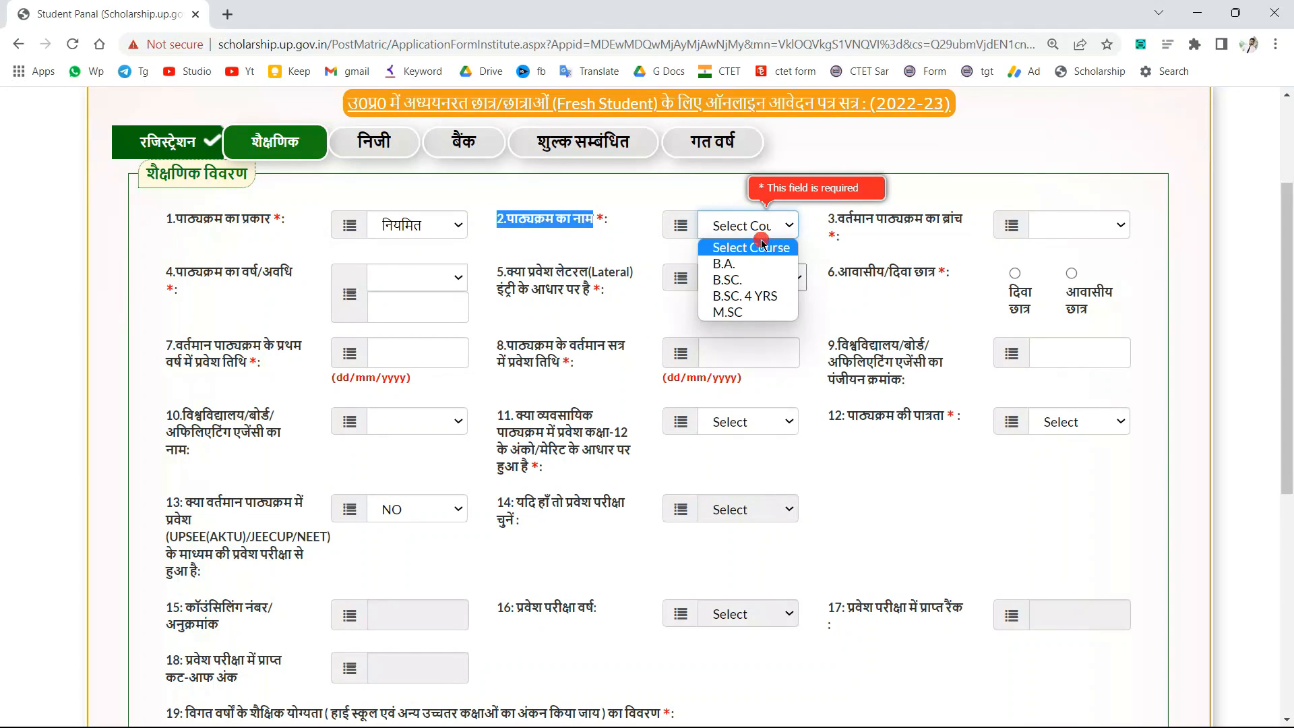
{"action": "left_click", "coordinate": [733, 263]}
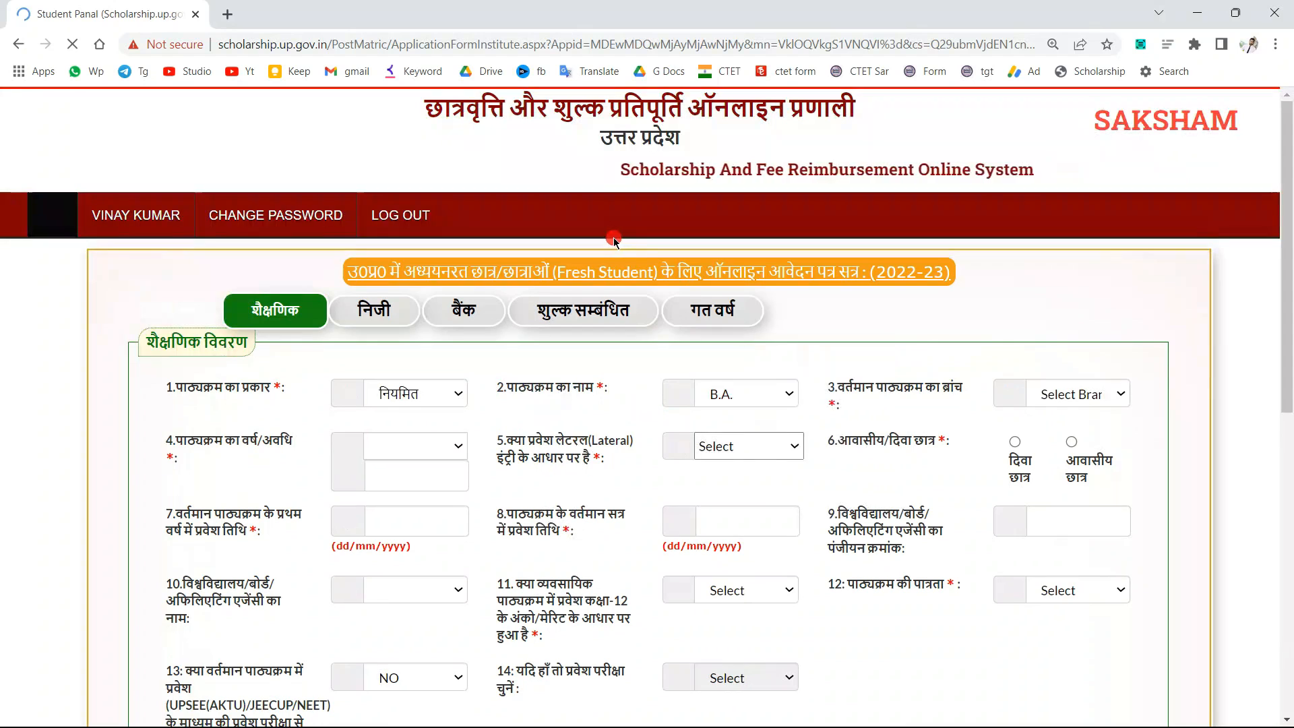
{"action": "scroll", "coordinate": [613, 239], "scroll_direction": "down", "scroll_amount": 3}
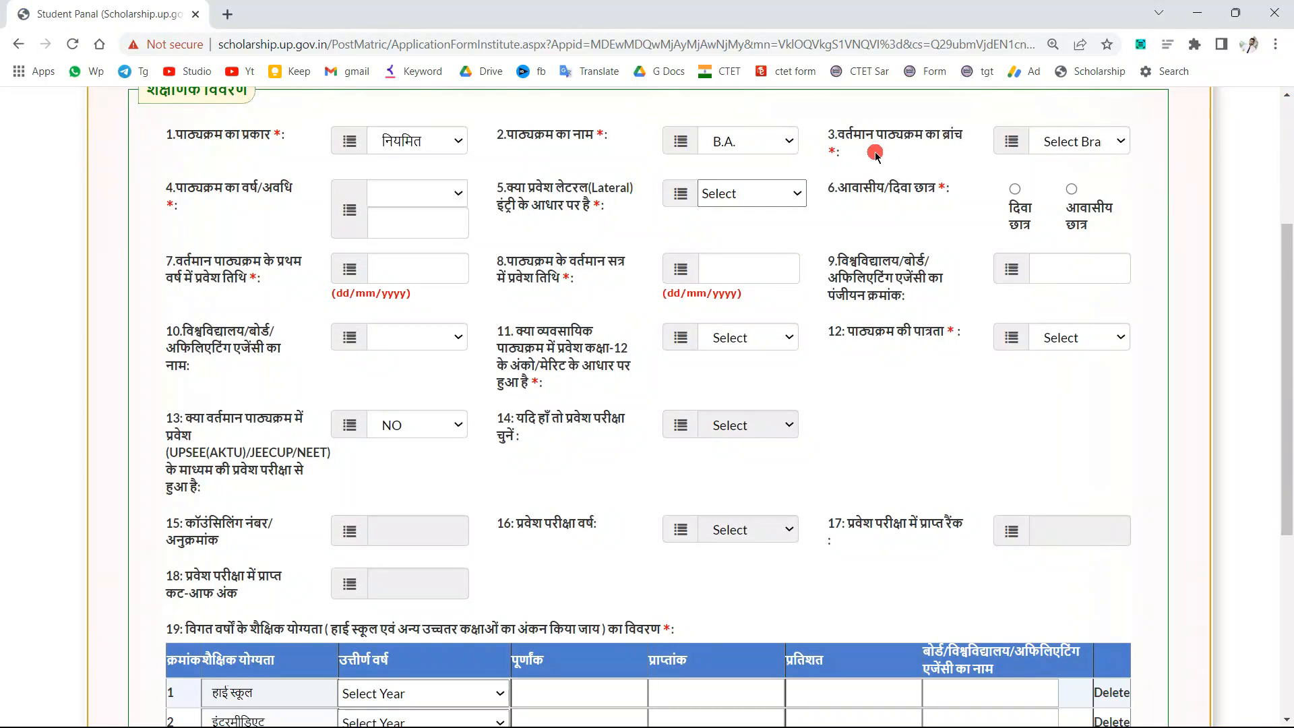
{"action": "left_click", "coordinate": [1071, 140]}
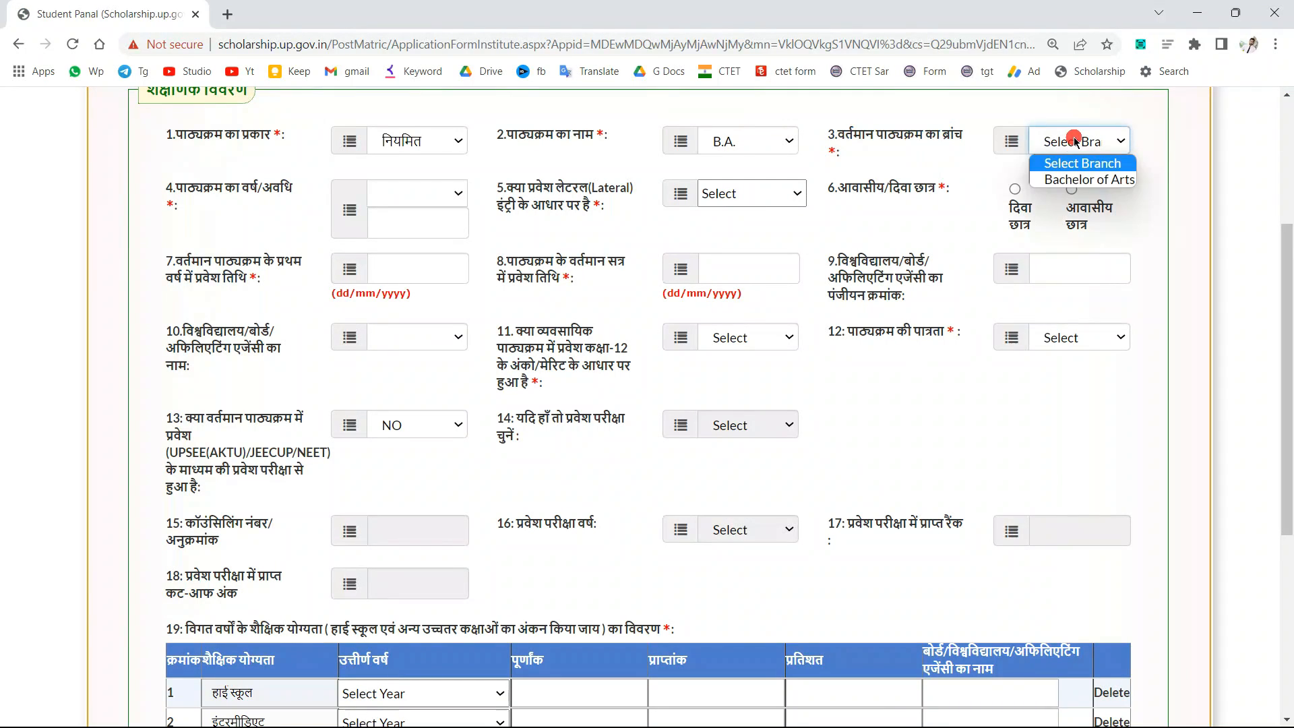
{"action": "left_click", "coordinate": [1061, 181]}
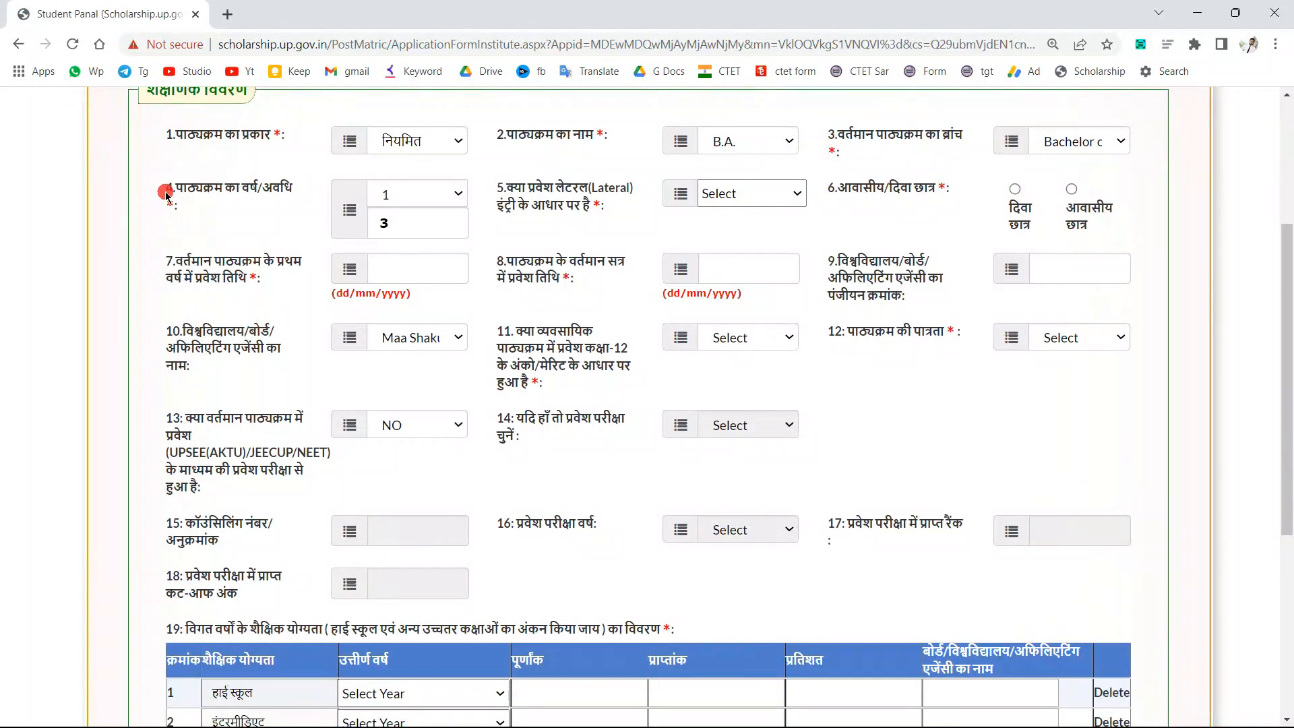
Set the course year to 1 of the 3-year course
{"action": "double_click", "coordinate": [166, 194]}
{"action": "left_click", "coordinate": [389, 194]}
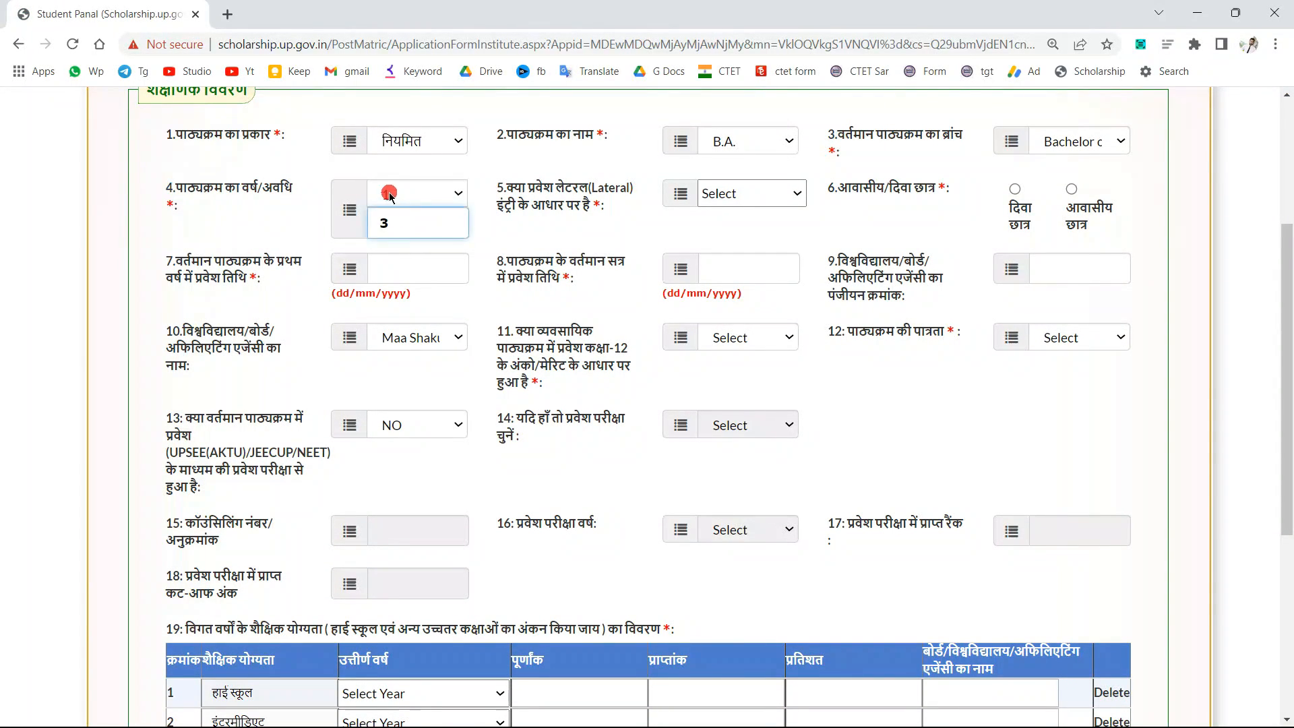
{"action": "left_click", "coordinate": [374, 233]}
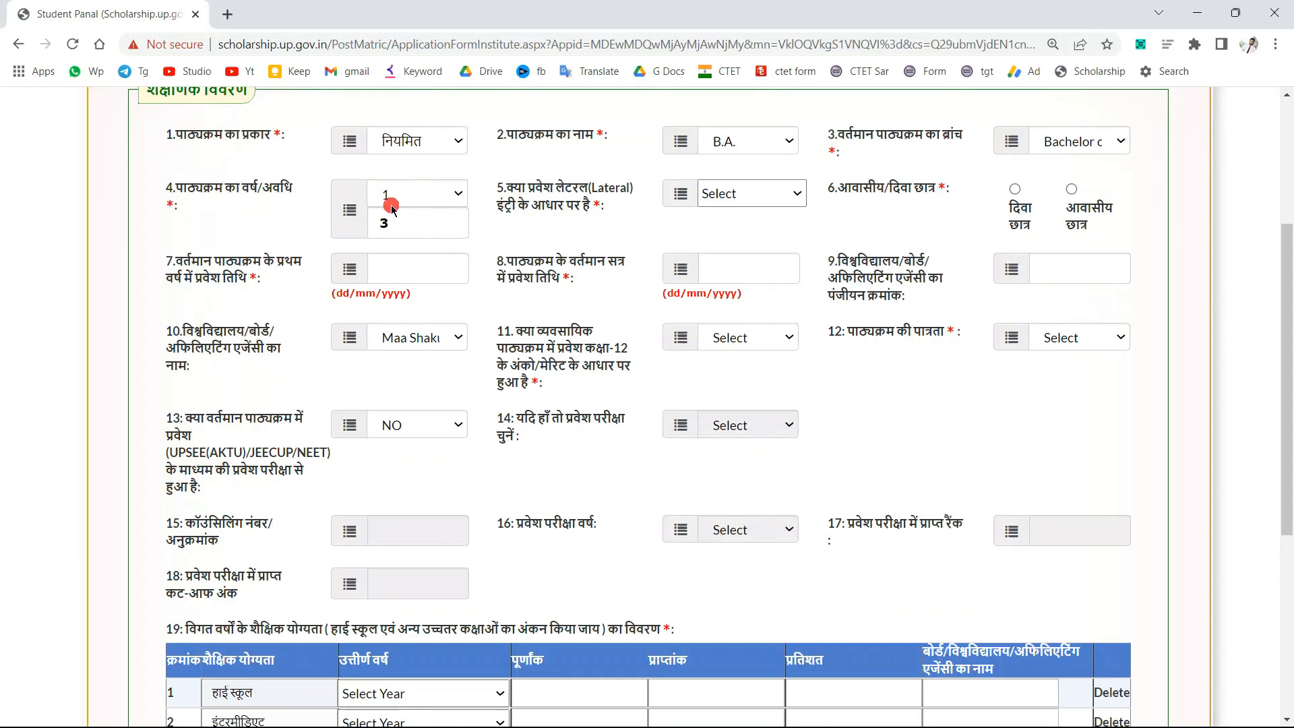
{"action": "double_click", "coordinate": [379, 225]}
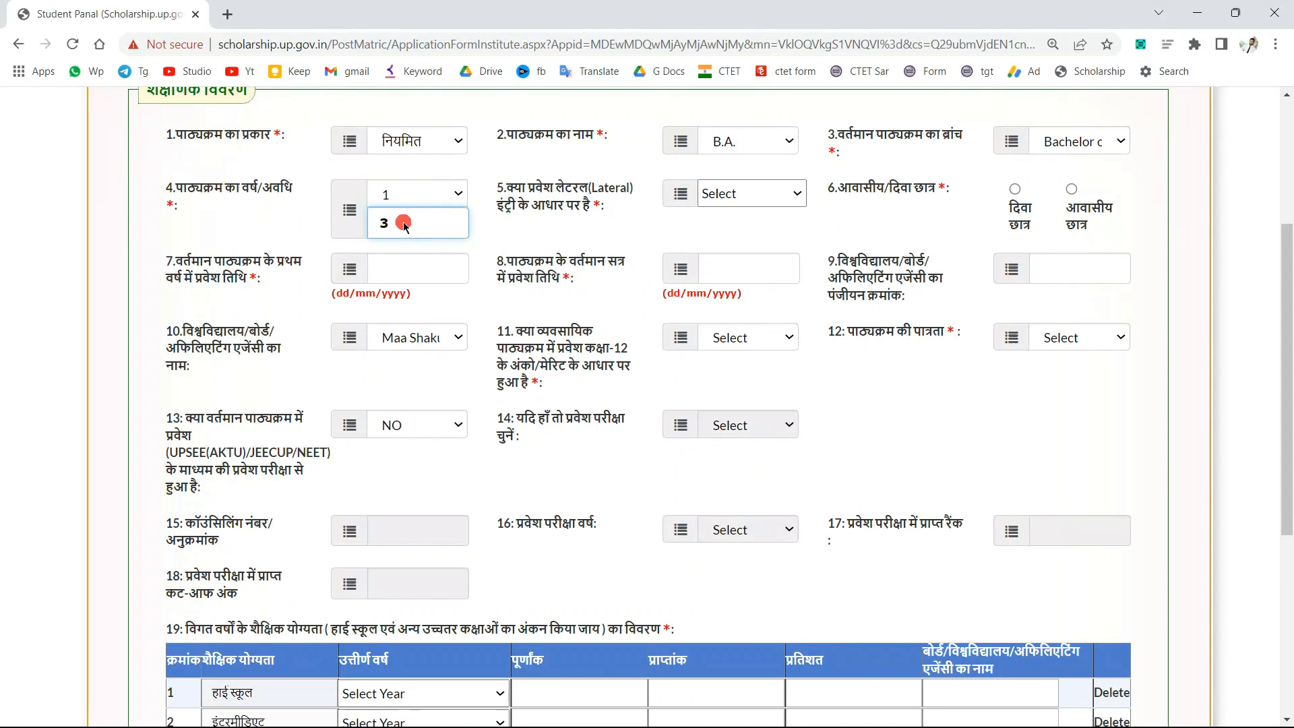
{"action": "left_click", "coordinate": [429, 194]}
{"action": "left_click", "coordinate": [557, 221]}
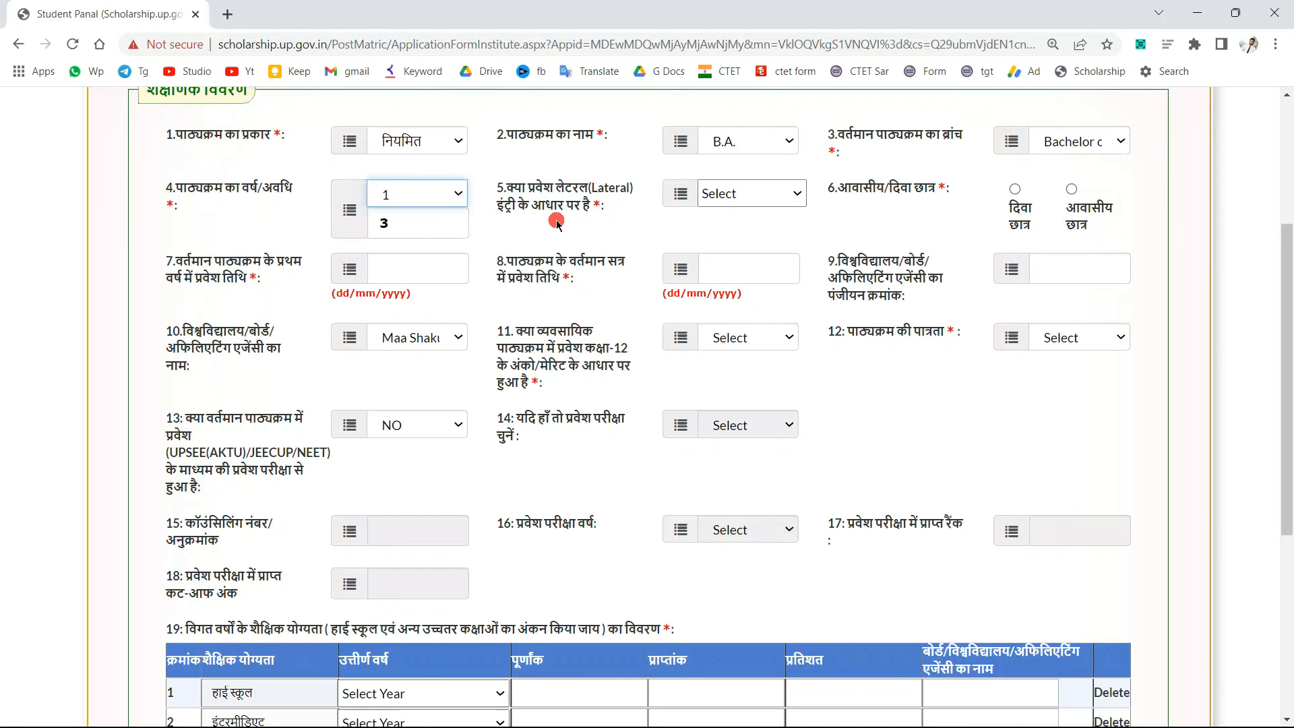
Answer NO to the lateral entry question
{"action": "left_click_drag", "start_coordinate": [497, 186], "coordinate": [634, 206]}
{"action": "left_click", "coordinate": [577, 218]}
{"action": "left_click", "coordinate": [516, 200]}
{"action": "left_click", "coordinate": [732, 202]}
{"action": "left_click", "coordinate": [735, 231]}
{"action": "left_click", "coordinate": [558, 203]}
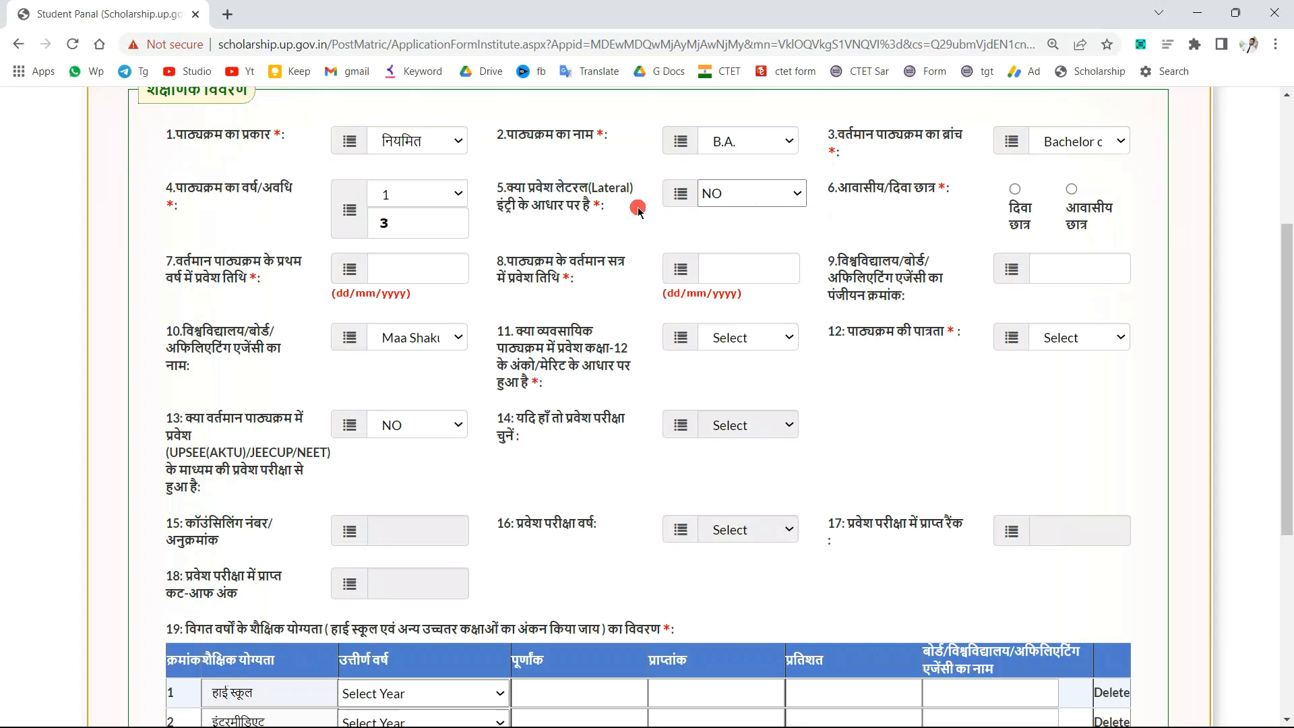
{"action": "left_click_drag", "start_coordinate": [505, 188], "coordinate": [577, 194]}
{"action": "left_click", "coordinate": [578, 194]}
Mark the student as a day scholar (दिवा छात्र)
{"action": "left_click_drag", "start_coordinate": [828, 187], "coordinate": [933, 197]}
{"action": "left_click", "coordinate": [927, 202]}
{"action": "left_click", "coordinate": [1077, 190]}
{"action": "left_click", "coordinate": [1014, 189]}
{"action": "left_click", "coordinate": [1010, 210]}
Highlight the first-year admission date question on the form
{"action": "left_click_drag", "start_coordinate": [176, 259], "coordinate": [261, 285]}
{"action": "left_click", "coordinate": [217, 285]}
{"action": "left_click_drag", "start_coordinate": [168, 279], "coordinate": [230, 280]}
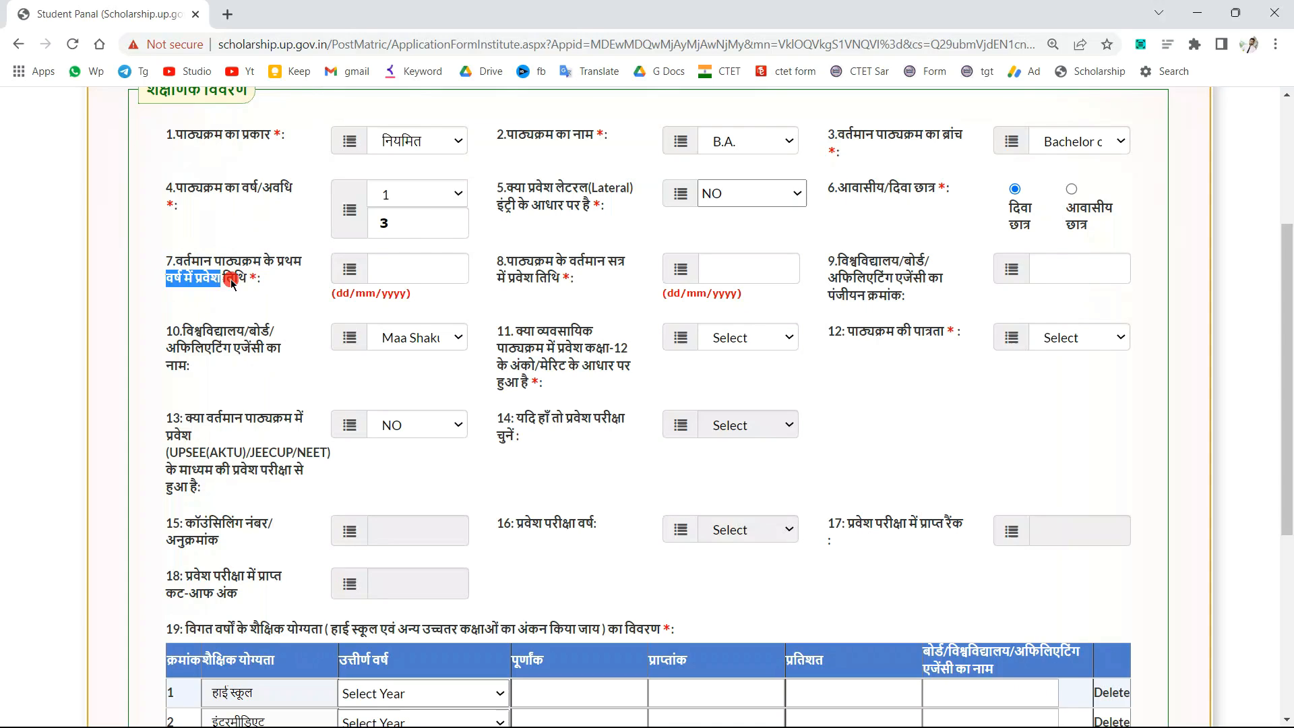
{"action": "left_click", "coordinate": [247, 283]}
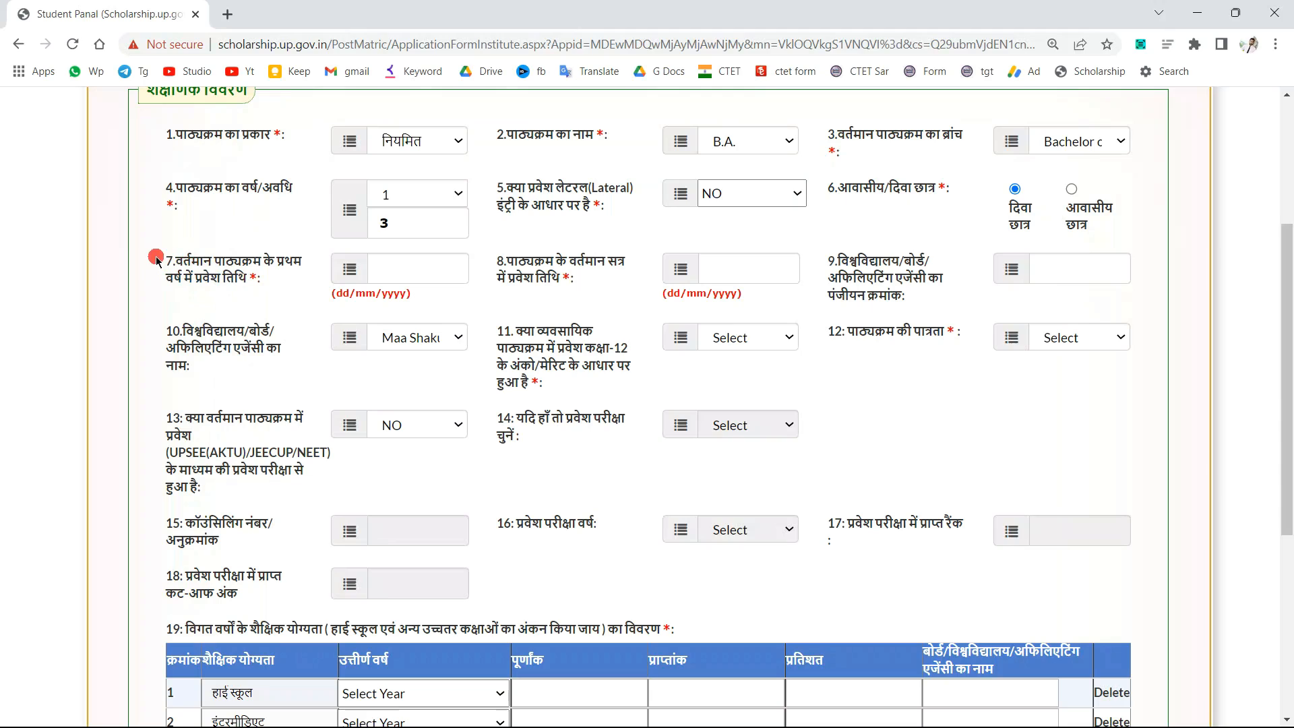
{"action": "left_click_drag", "start_coordinate": [157, 259], "coordinate": [269, 280]}
{"action": "left_click", "coordinate": [269, 280]}
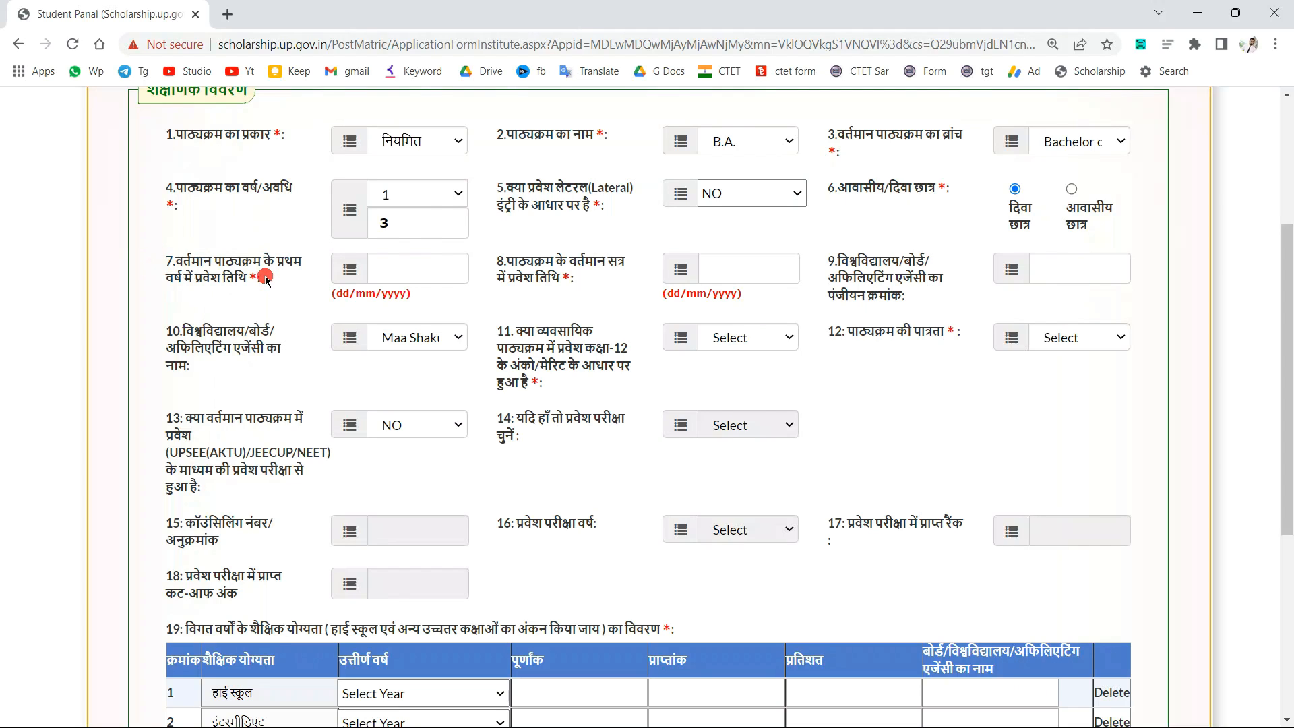
Enter 01/10/2022 as the first-year admission date and paste it as the current-session date
{"action": "left_click", "coordinate": [438, 266]}
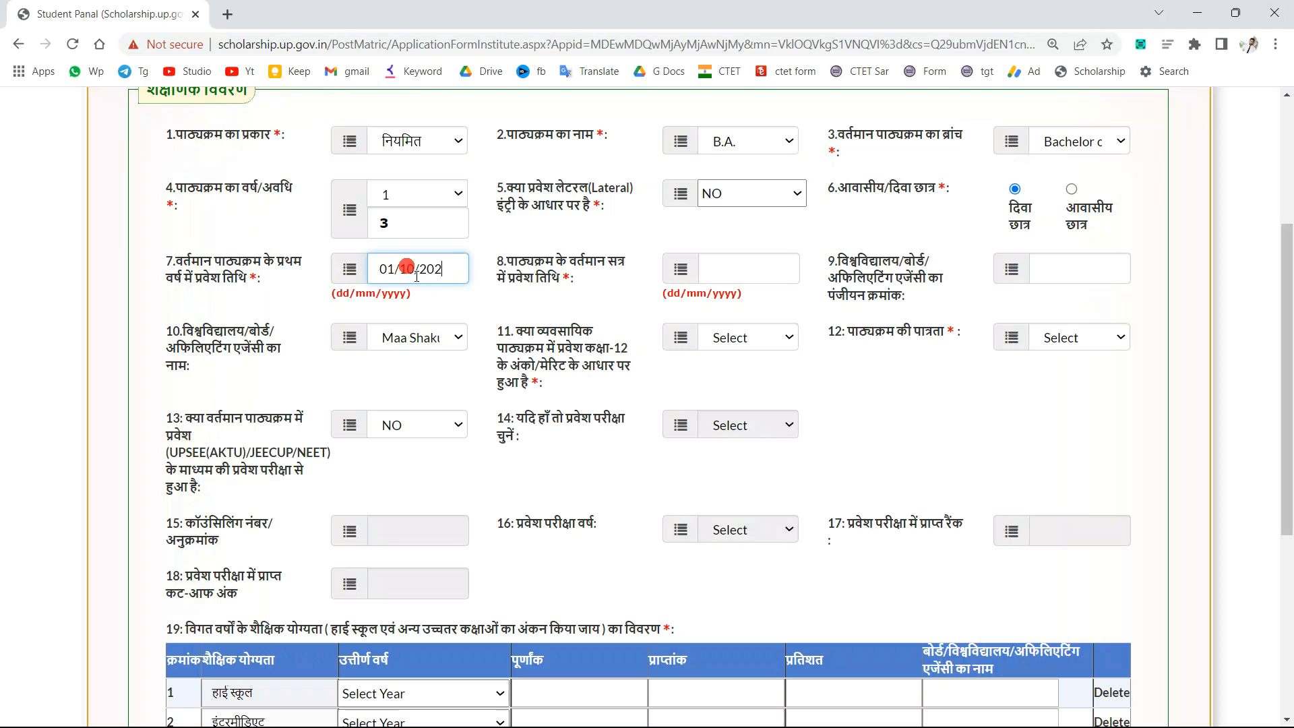
{"action": "left_click_drag", "start_coordinate": [430, 265], "coordinate": [356, 270]}
{"action": "key", "text": "ctrl+c"}
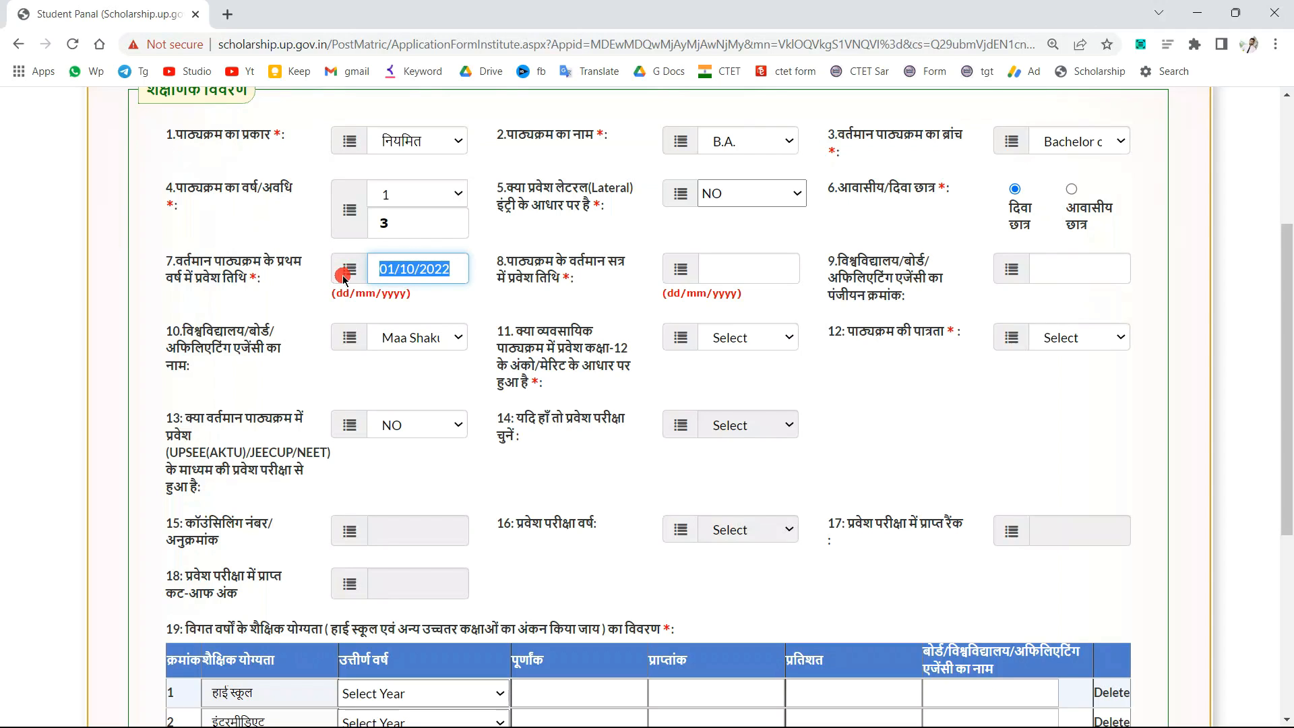
{"action": "left_click", "coordinate": [748, 268]}
{"action": "key", "text": "ctrl+v"}
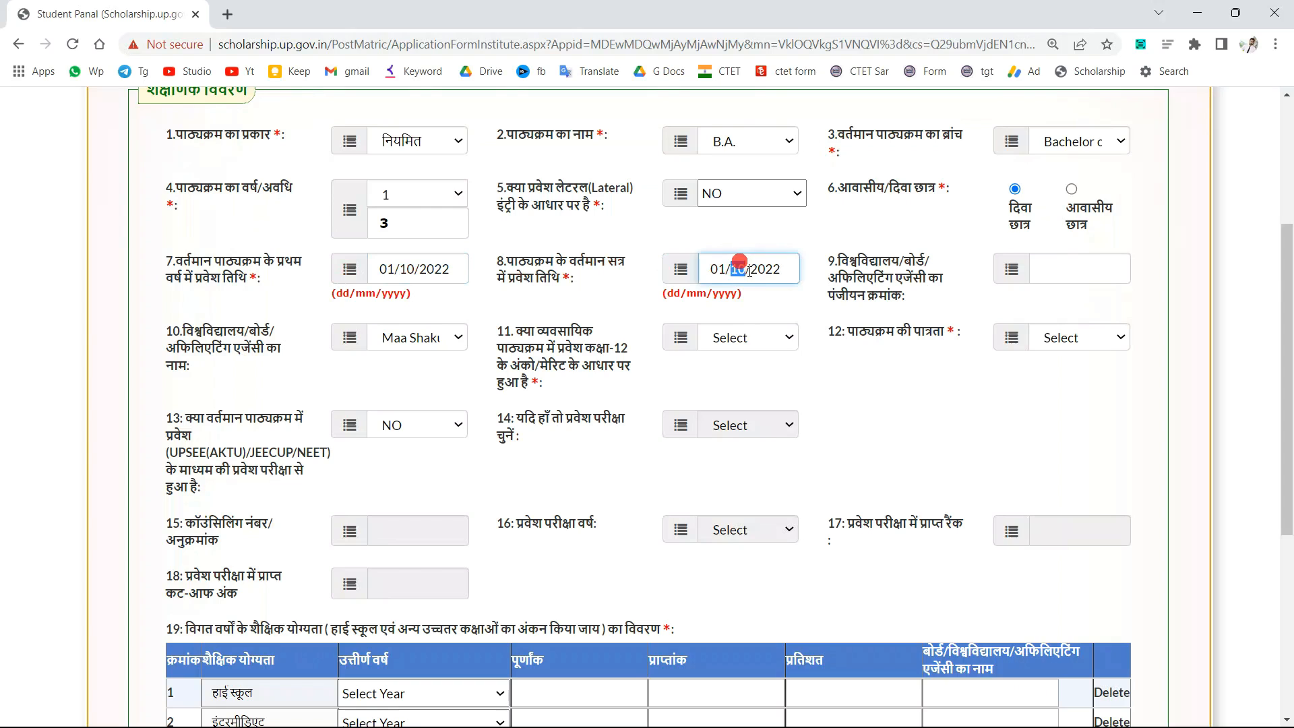
{"action": "left_click", "coordinate": [414, 267]}
{"action": "left_click", "coordinate": [745, 272]}
{"action": "left_click", "coordinate": [865, 266]}
Review the registration number question and leave its box empty
{"action": "mouse_move", "coordinate": [842, 260]}
{"action": "left_mouse_down"}
{"action": "mouse_move", "coordinate": [916, 295]}
{"action": "mouse_move", "coordinate": [830, 261]}
{"action": "left_mouse_up"}
{"action": "left_click", "coordinate": [917, 296]}
{"action": "left_click", "coordinate": [830, 263]}
{"action": "left_click", "coordinate": [909, 300]}
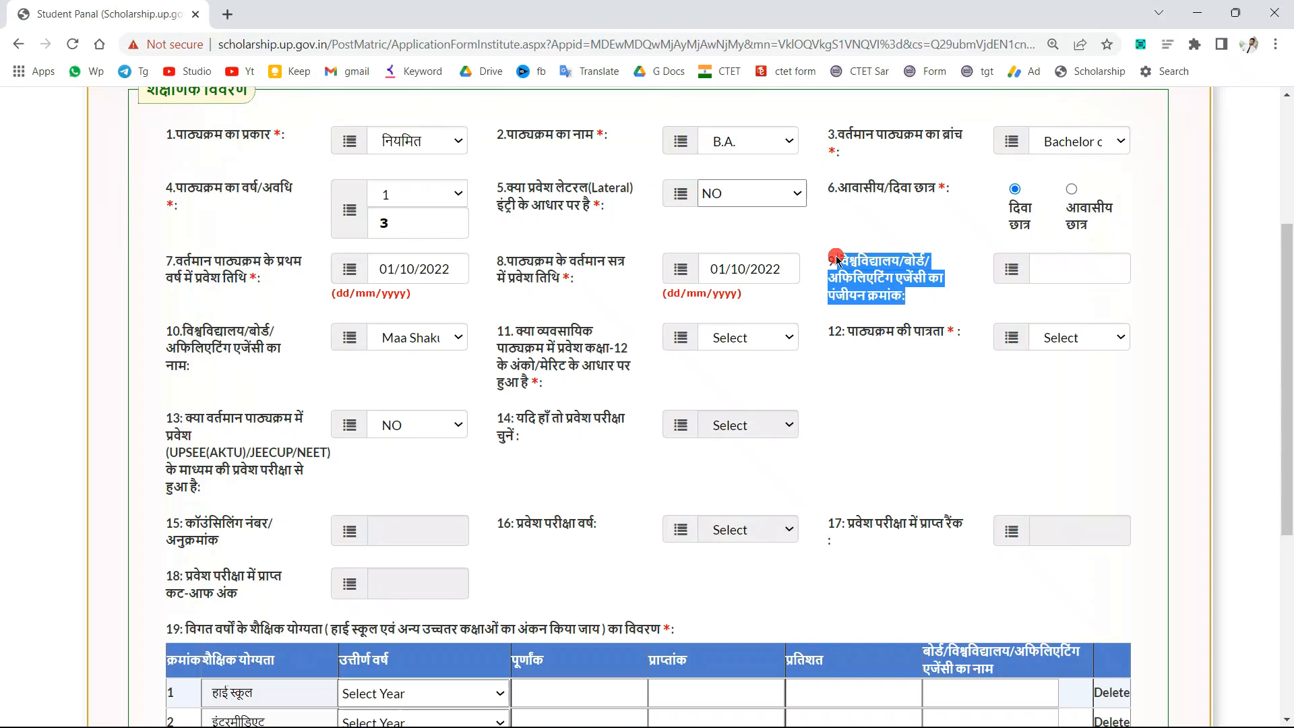
{"action": "left_click", "coordinate": [862, 278]}
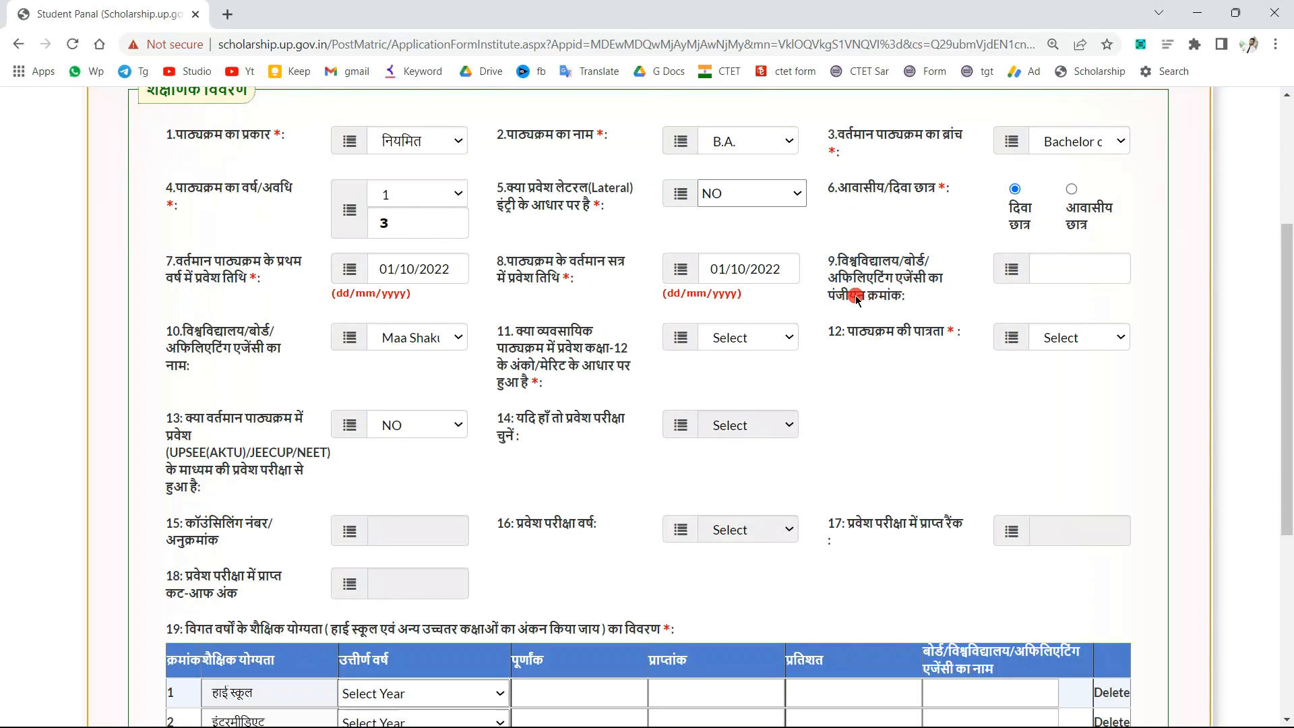
{"action": "mouse_move", "coordinate": [856, 296]}
{"action": "left_mouse_down"}
{"action": "mouse_move", "coordinate": [891, 297]}
{"action": "mouse_move", "coordinate": [838, 295]}
{"action": "left_mouse_up"}
{"action": "left_click", "coordinate": [896, 297]}
{"action": "left_click", "coordinate": [848, 297]}
{"action": "left_click", "coordinate": [1066, 269]}
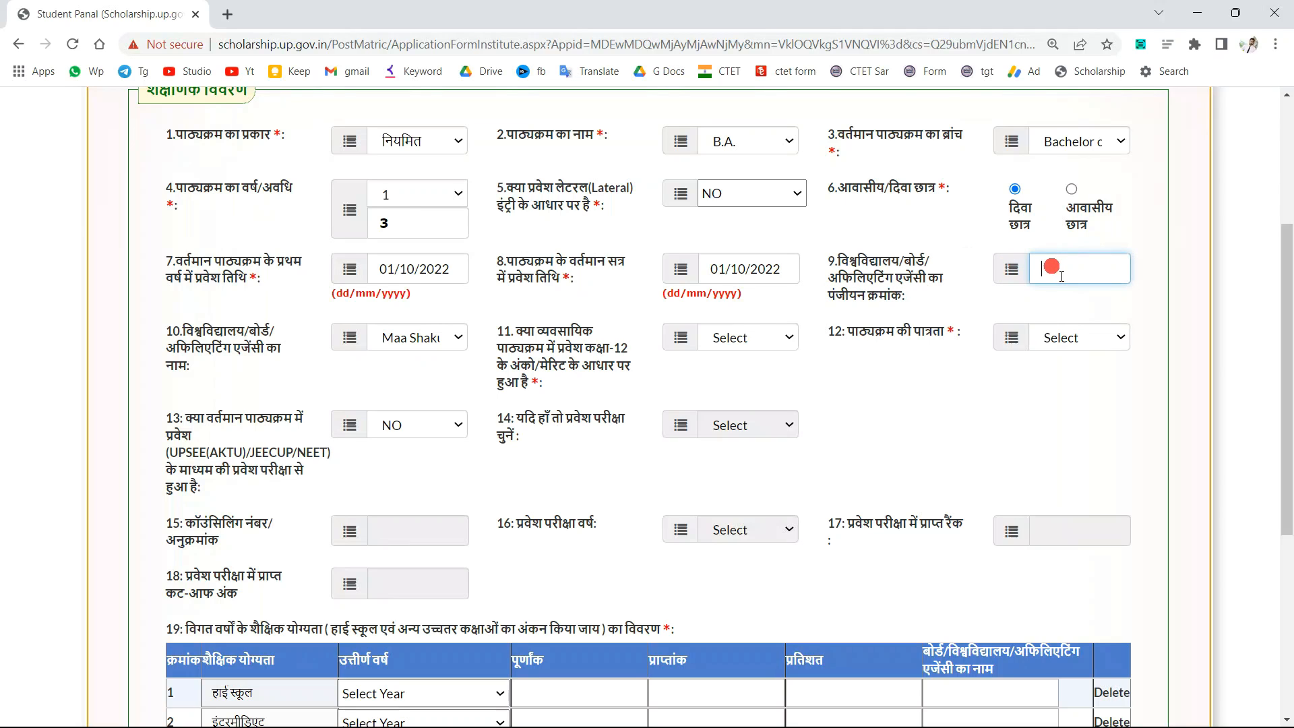
{"action": "left_click_drag", "start_coordinate": [838, 258], "coordinate": [902, 300]}
{"action": "left_click", "coordinate": [1044, 269]}
{"action": "left_click", "coordinate": [847, 263]}
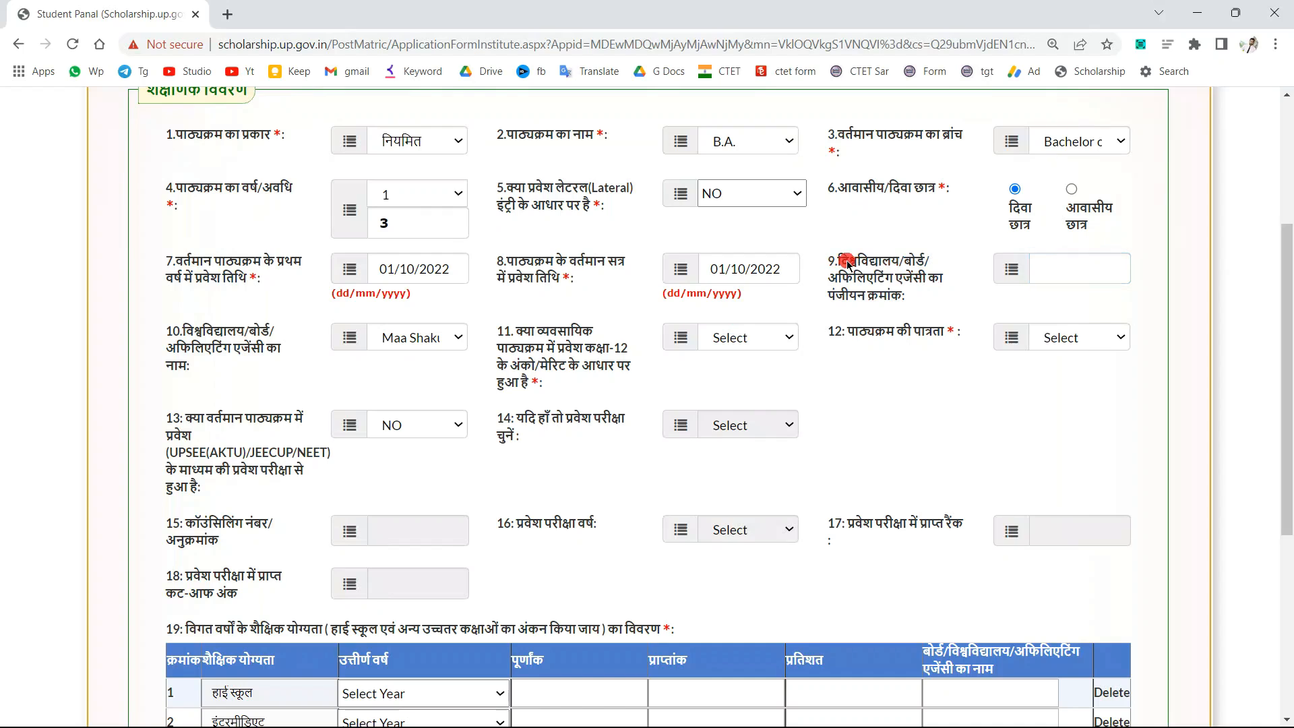
{"action": "left_click_drag", "start_coordinate": [829, 263], "coordinate": [909, 297]}
{"action": "left_click", "coordinate": [909, 297]}
{"action": "left_click", "coordinate": [1073, 273]}
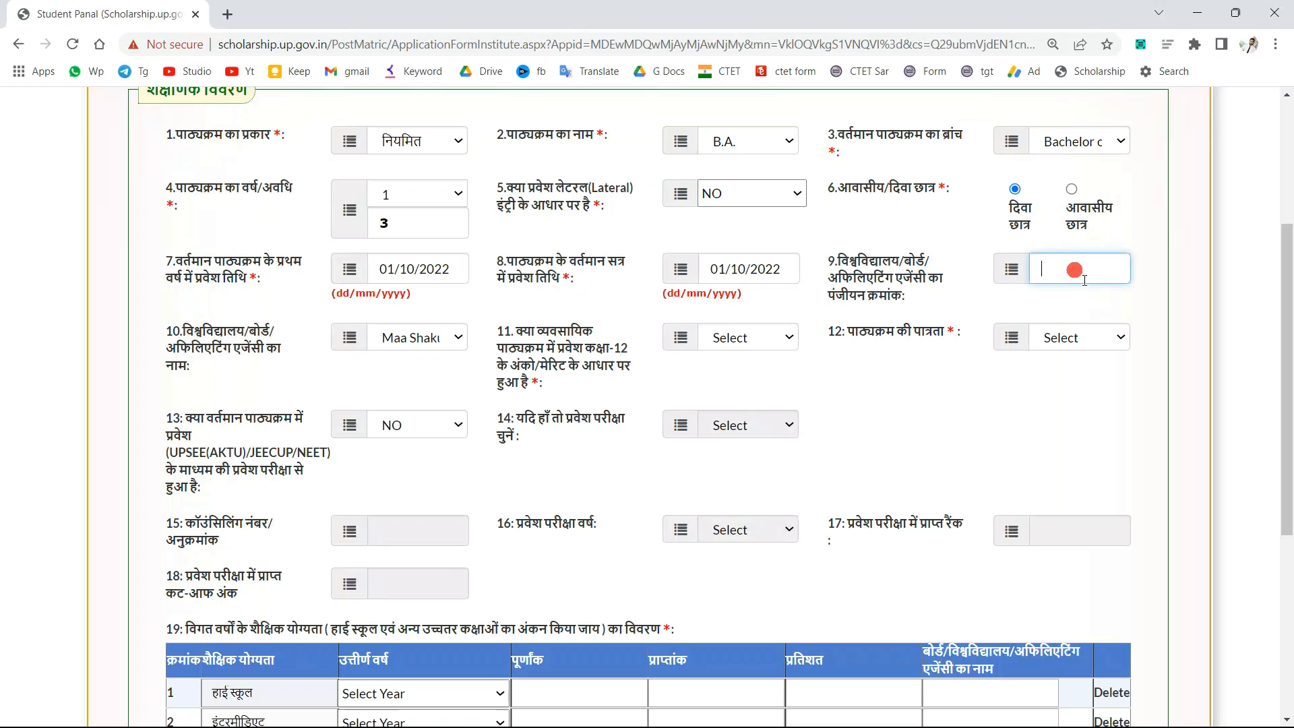
Set the affiliating university to Maa Shakumbhari University
{"action": "left_click_drag", "start_coordinate": [167, 330], "coordinate": [408, 338]}
{"action": "left_click", "coordinate": [427, 349]}
{"action": "left_click", "coordinate": [410, 358]}
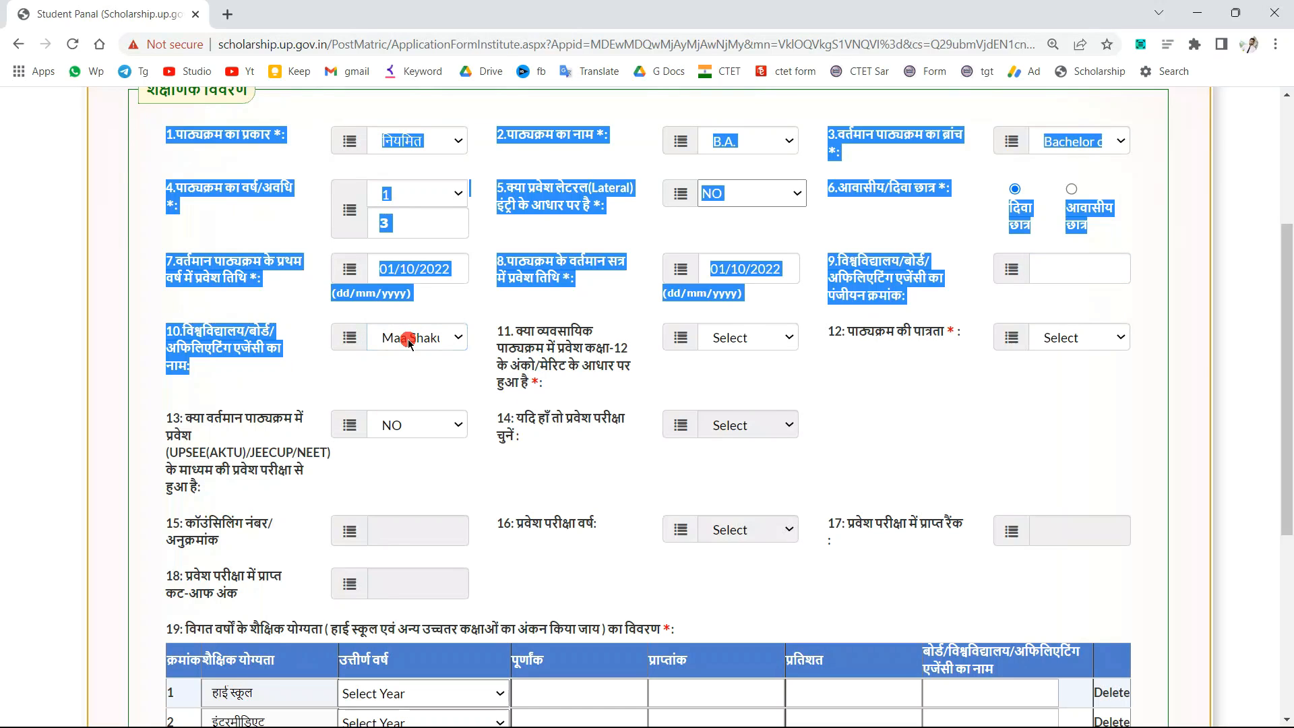
{"action": "left_click", "coordinate": [408, 339]}
{"action": "left_click", "coordinate": [410, 359]}
{"action": "left_click", "coordinate": [516, 379]}
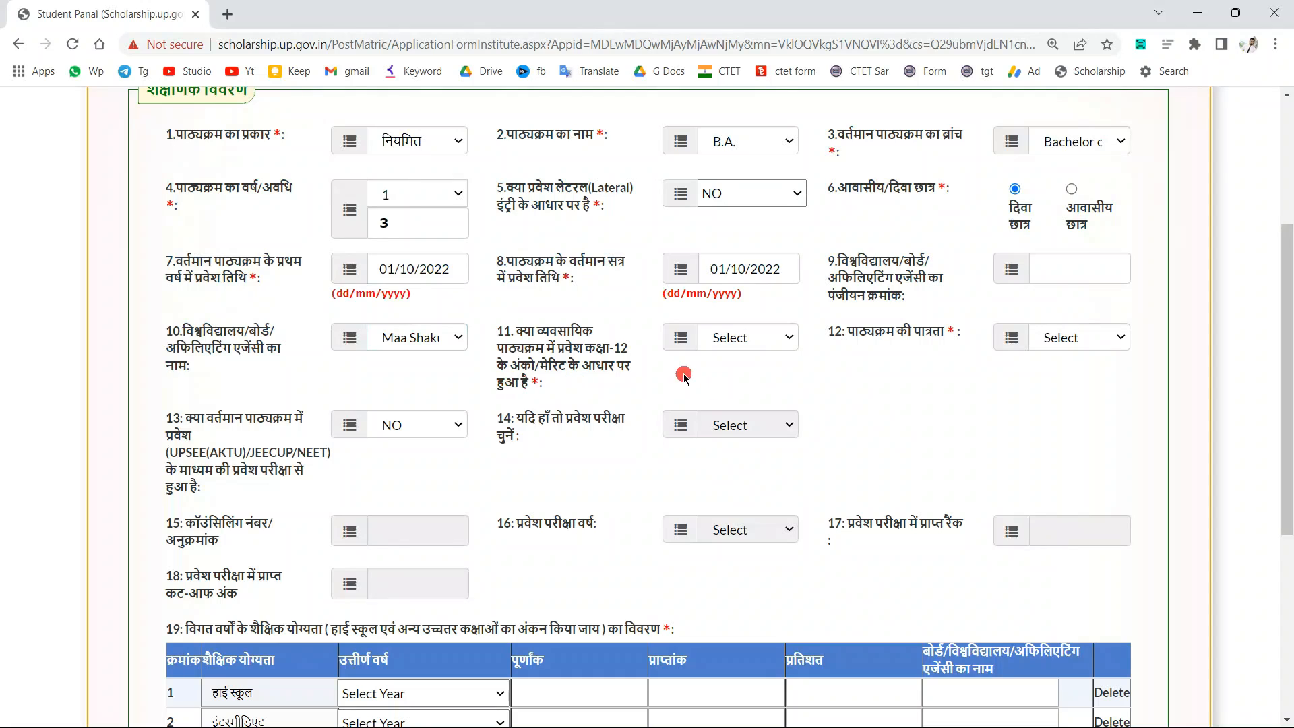
Review the class-12 merit admission question and open its choices
{"action": "left_click_drag", "start_coordinate": [497, 329], "coordinate": [550, 395]}
{"action": "left_click", "coordinate": [541, 373]}
{"action": "left_click_drag", "start_coordinate": [499, 331], "coordinate": [624, 352]}
{"action": "left_click", "coordinate": [564, 388]}
{"action": "left_click", "coordinate": [572, 369]}
{"action": "left_click_drag", "start_coordinate": [521, 368], "coordinate": [570, 368]}
{"action": "left_click", "coordinate": [570, 368]}
{"action": "left_click", "coordinate": [741, 336]}
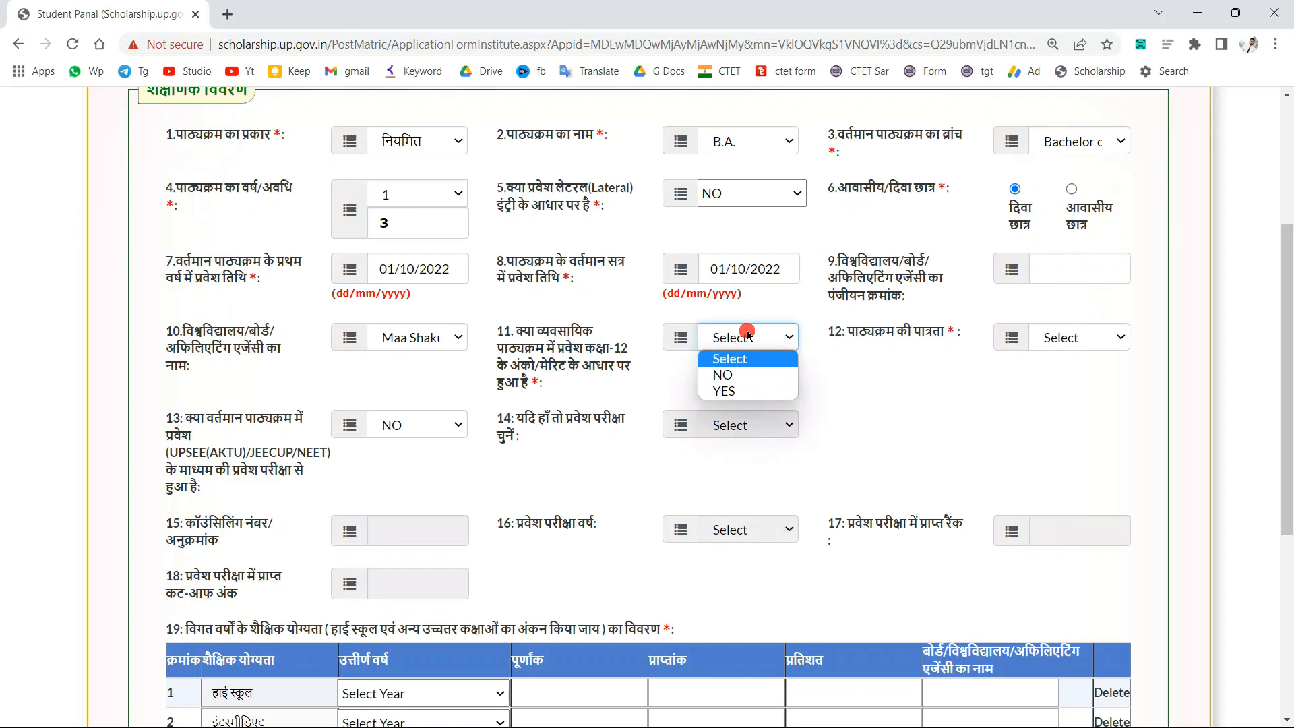
{"action": "left_click", "coordinate": [758, 389]}
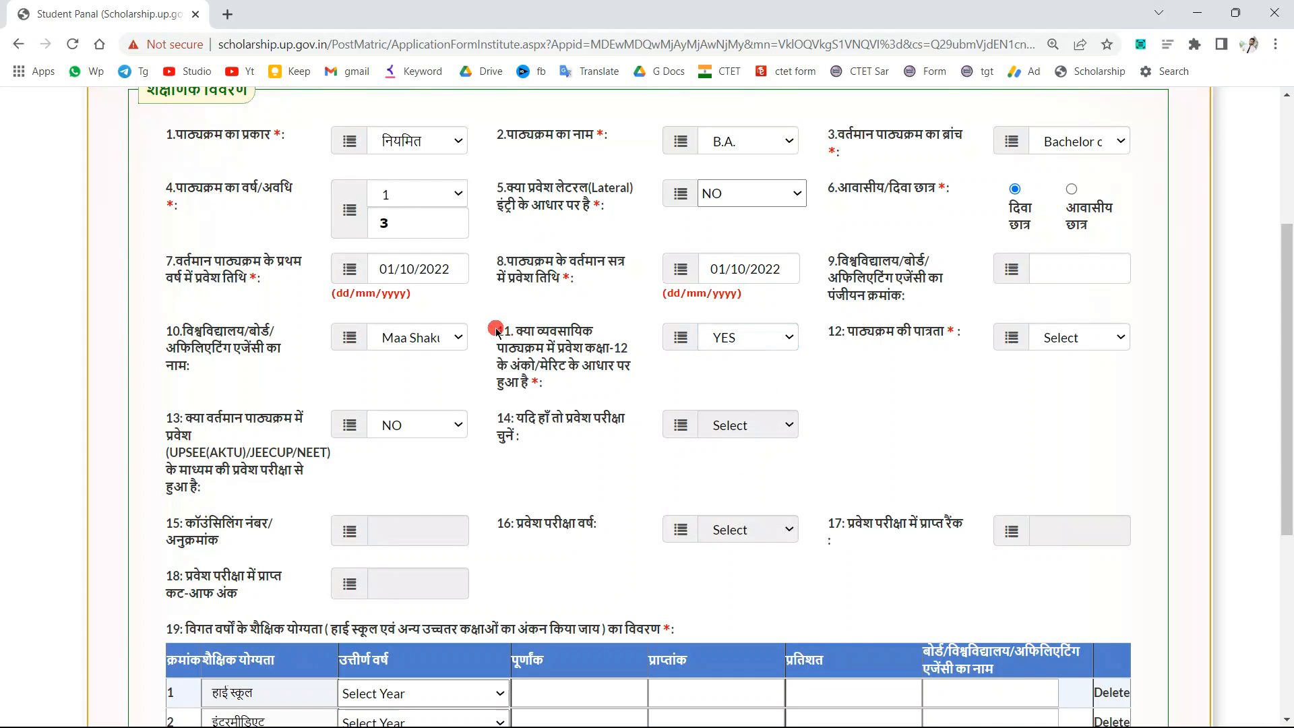
{"action": "mouse_move", "coordinate": [499, 330]}
{"action": "left_mouse_down"}
{"action": "mouse_move", "coordinate": [547, 387]}
{"action": "mouse_move", "coordinate": [503, 336]}
{"action": "left_mouse_up"}
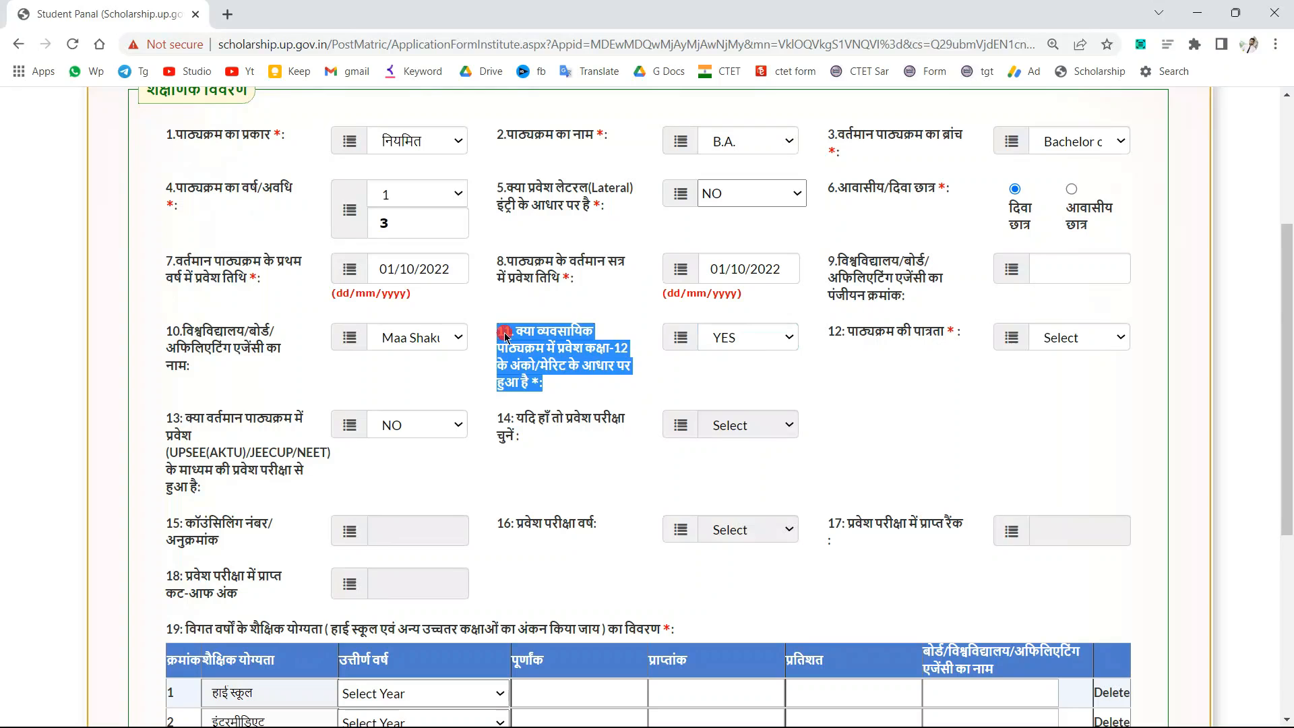
{"action": "left_click", "coordinate": [515, 342]}
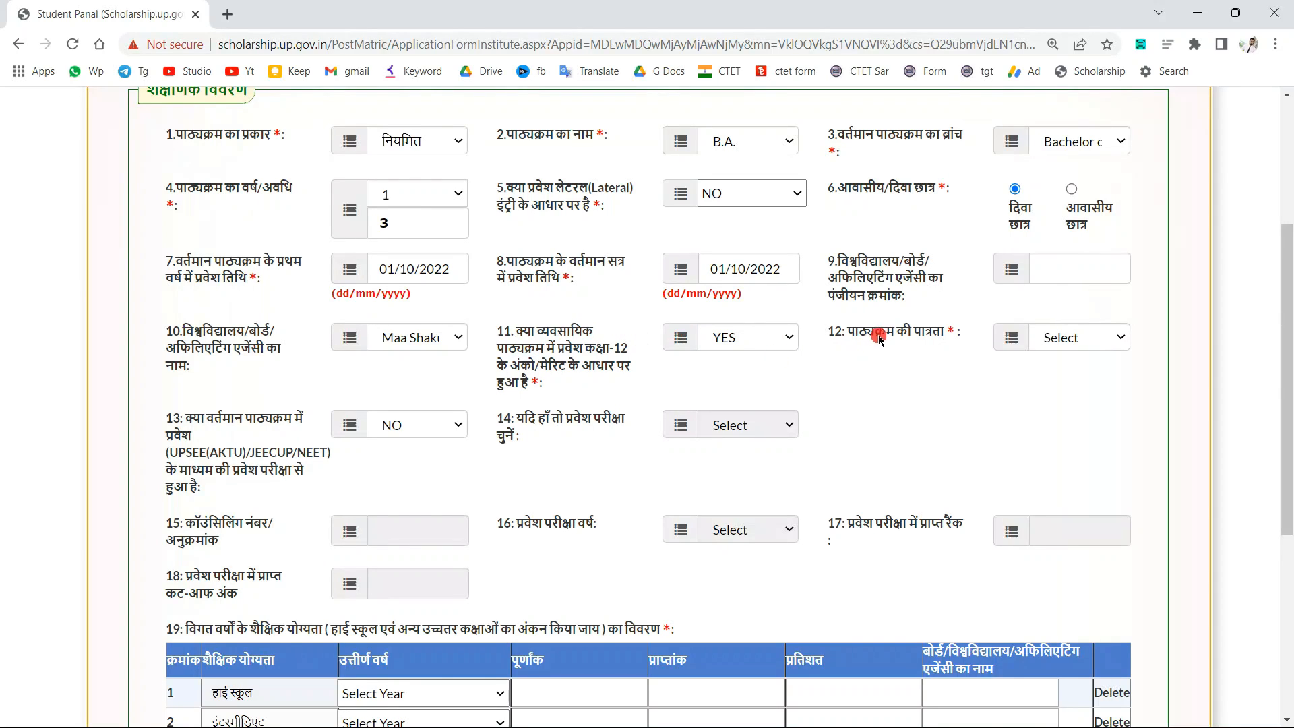
{"action": "left_click_drag", "start_coordinate": [841, 330], "coordinate": [932, 331]}
{"action": "left_click", "coordinate": [1066, 337]}
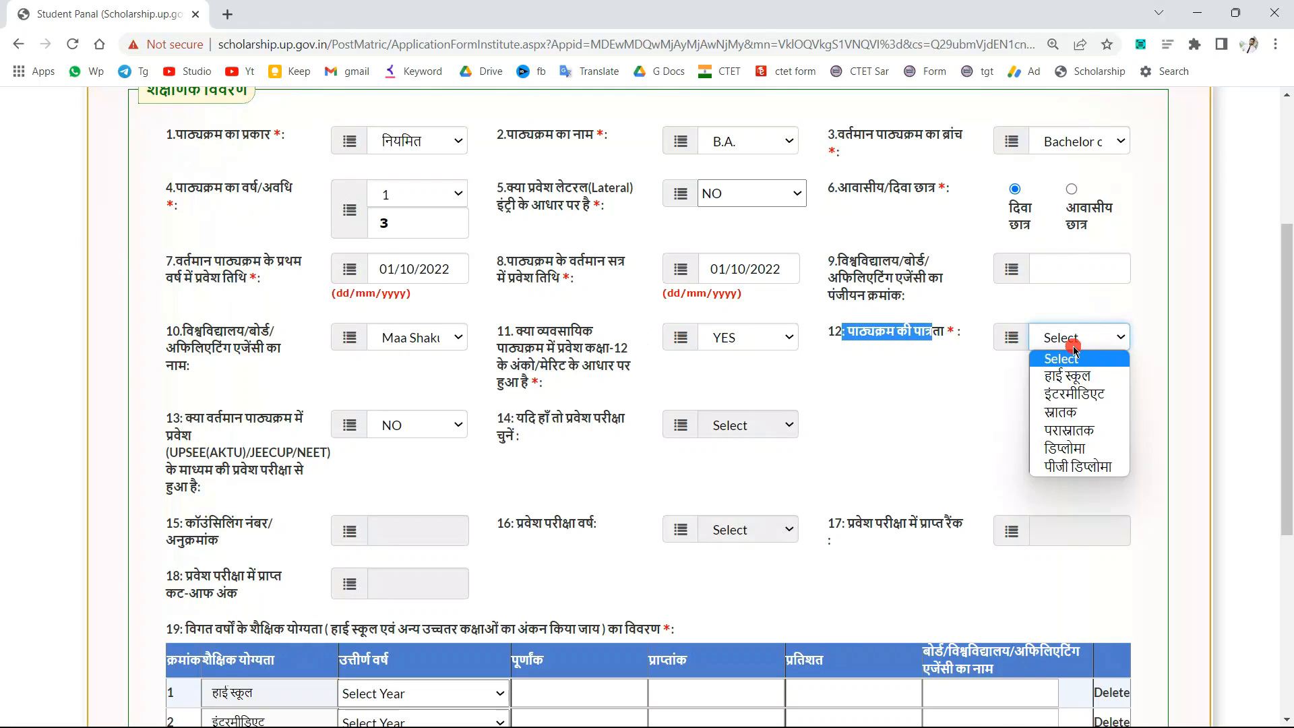
{"action": "left_click", "coordinate": [1078, 394]}
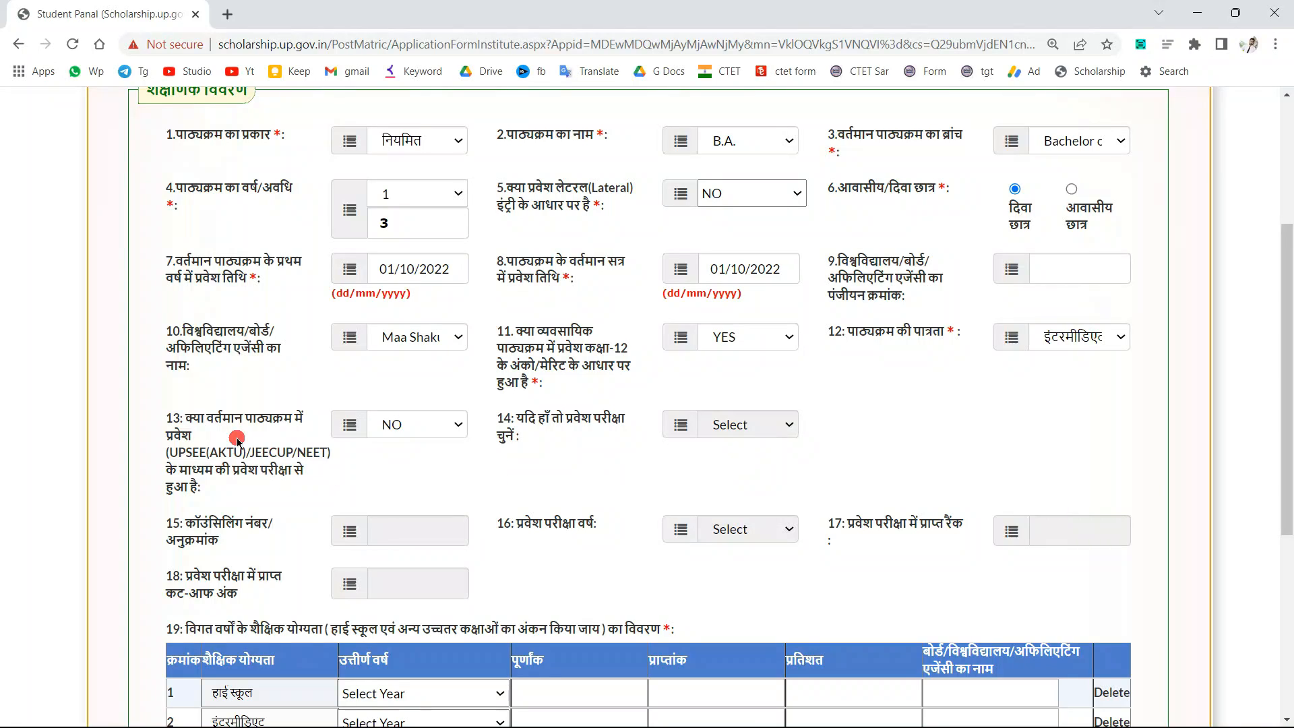
{"action": "left_click_drag", "start_coordinate": [188, 417], "coordinate": [288, 425]}
{"action": "left_click", "coordinate": [178, 442]}
{"action": "left_click_drag", "start_coordinate": [178, 441], "coordinate": [253, 472]}
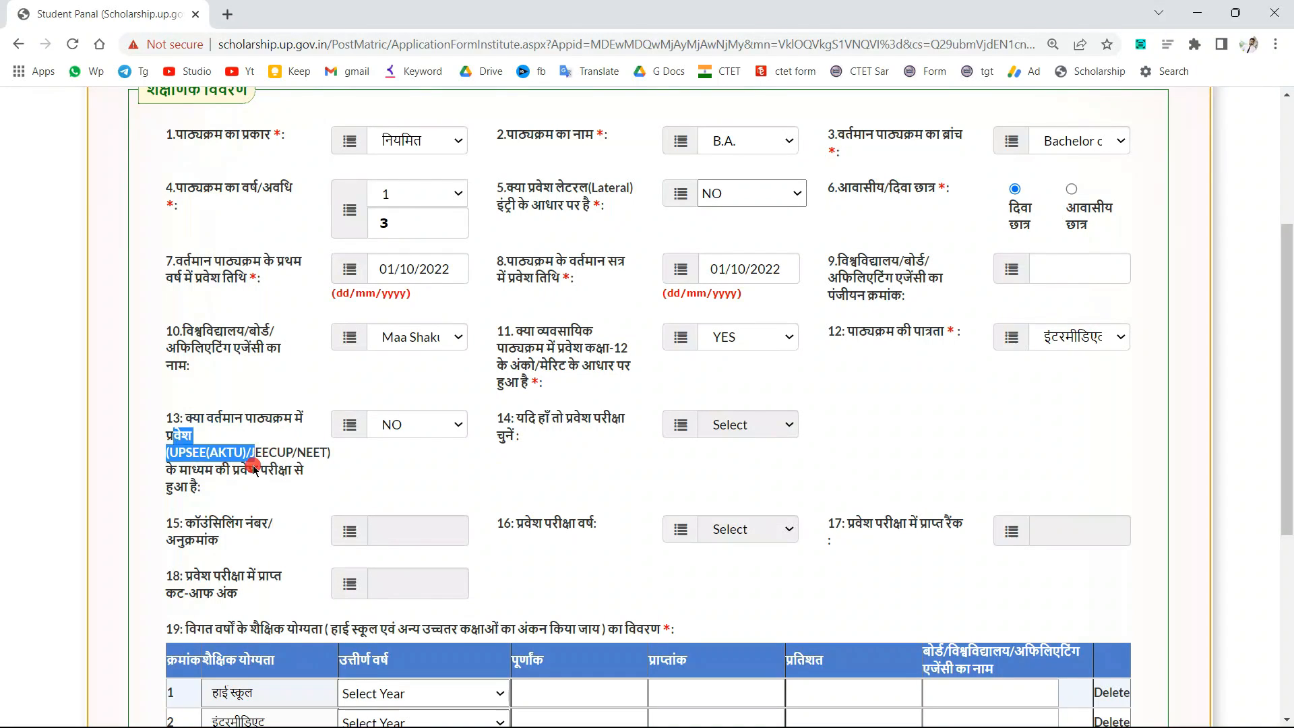
{"action": "left_click", "coordinate": [253, 472]}
{"action": "left_click", "coordinate": [435, 421]}
{"action": "left_click", "coordinate": [427, 463]}
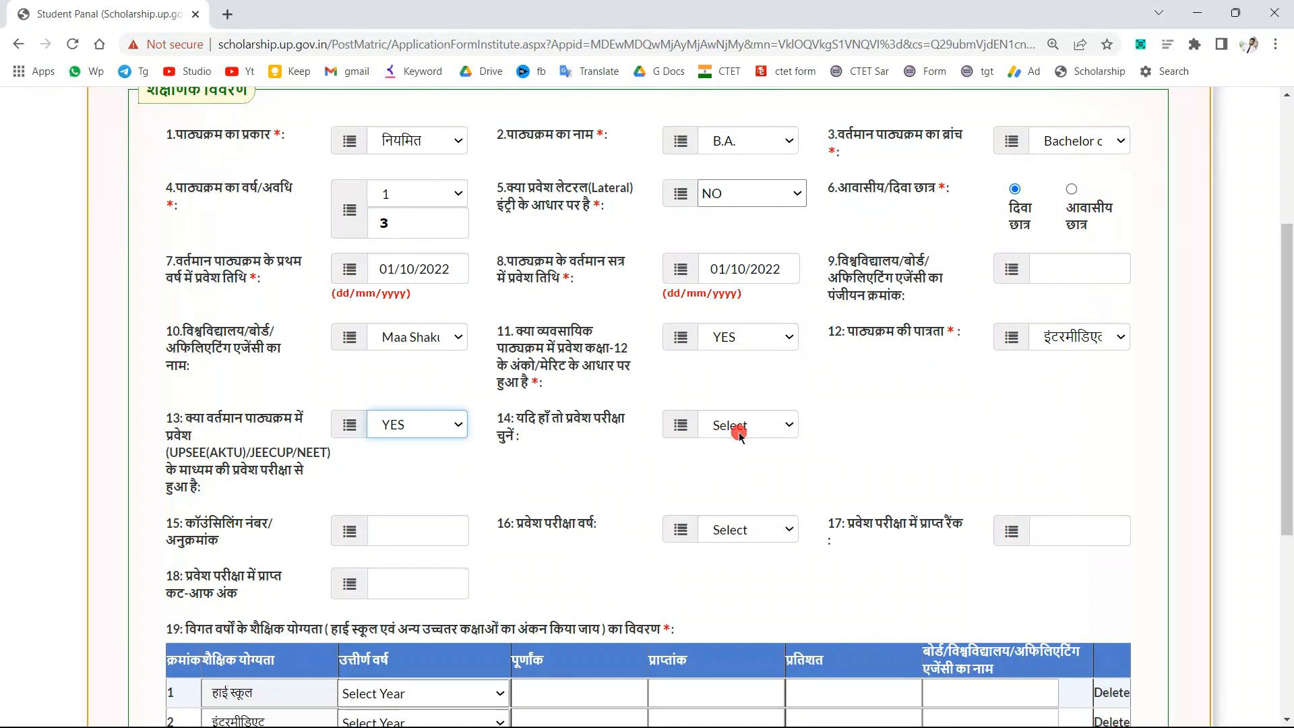
{"action": "left_click", "coordinate": [737, 424]}
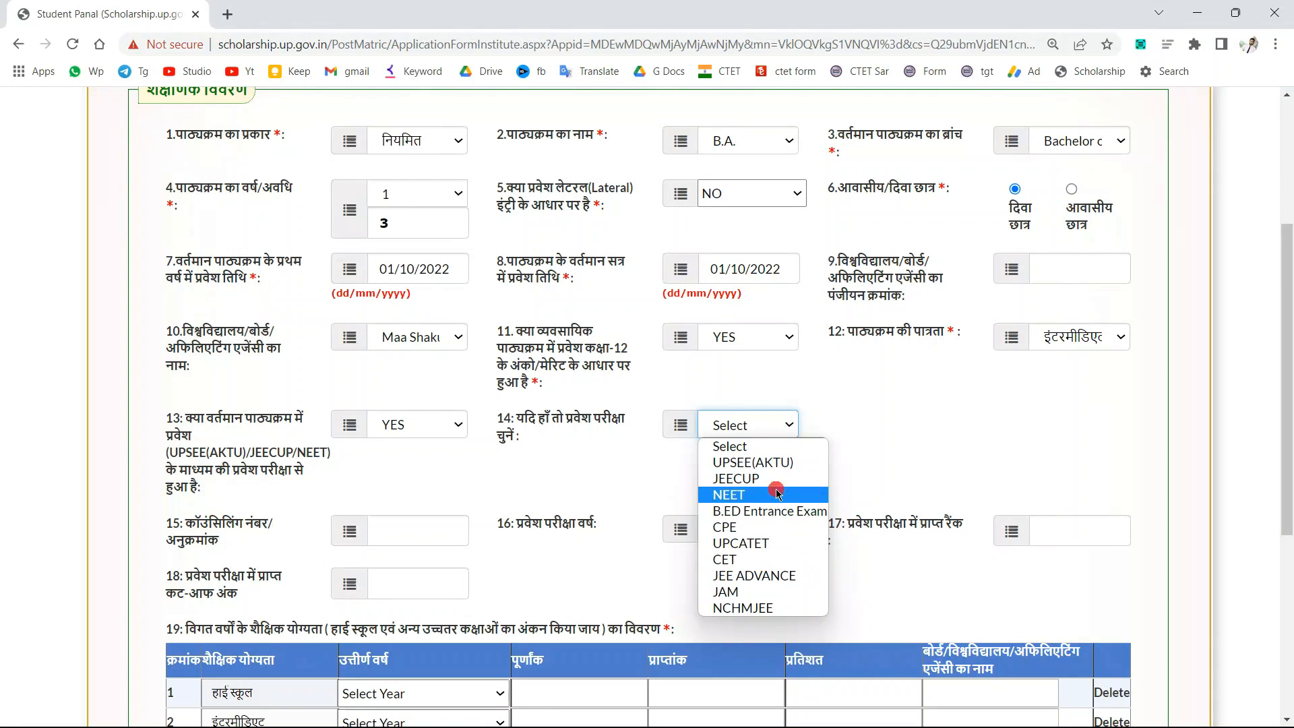
{"action": "left_click", "coordinate": [424, 424]}
{"action": "left_click", "coordinate": [418, 446]}
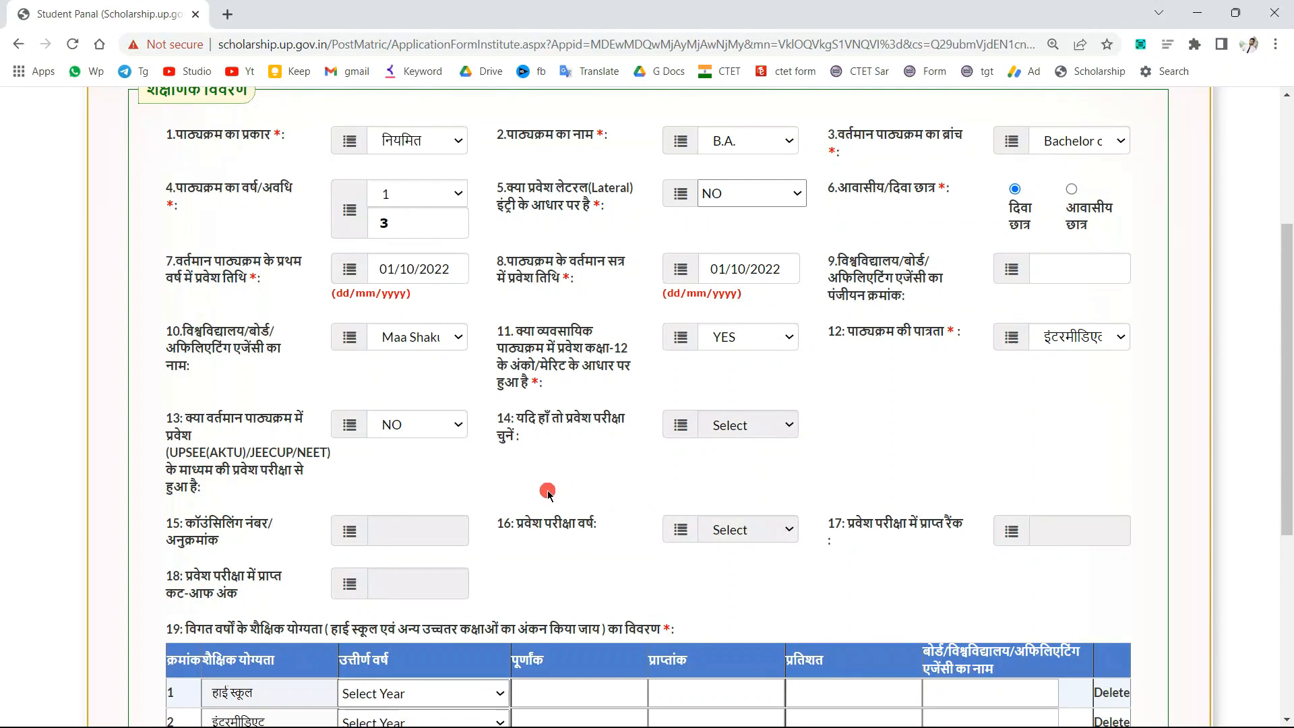
{"action": "scroll", "coordinate": [535, 475], "scroll_direction": "down", "scroll_amount": 1}
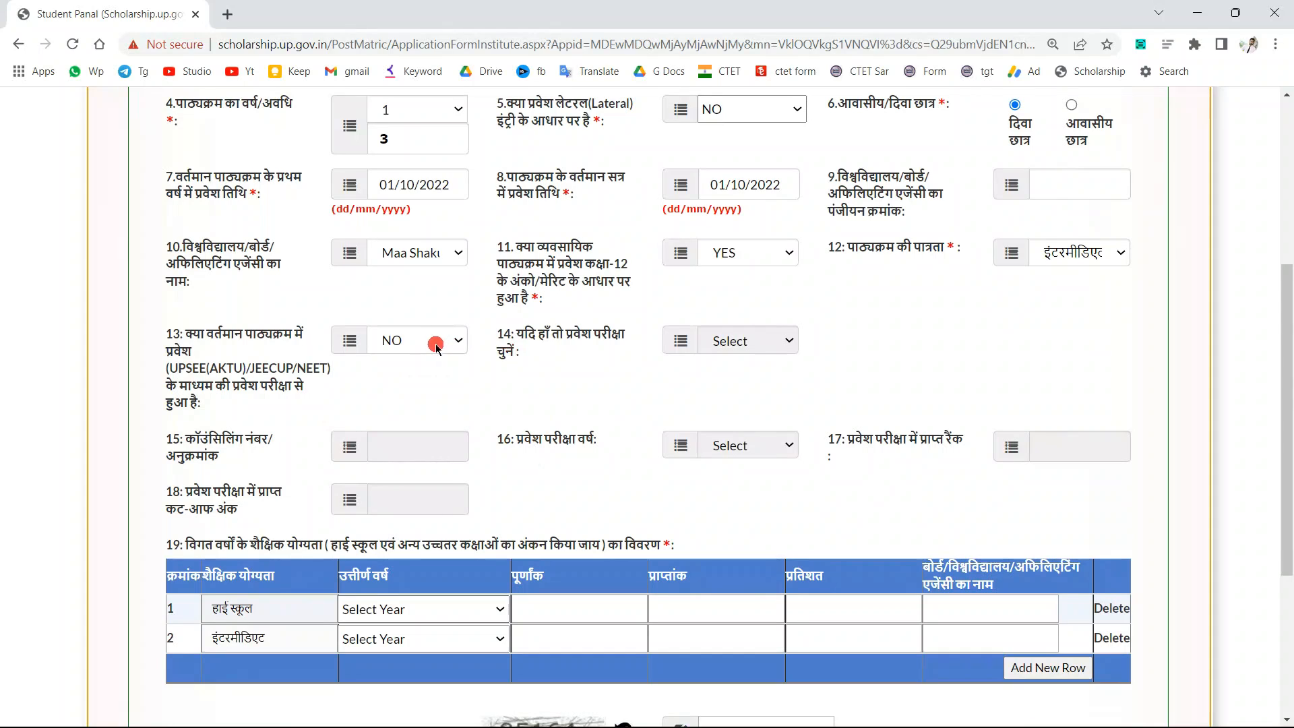
{"action": "left_click_drag", "start_coordinate": [186, 438], "coordinate": [219, 458]}
{"action": "left_click", "coordinate": [502, 454]}
{"action": "left_click_drag", "start_coordinate": [524, 433], "coordinate": [569, 439]}
{"action": "left_click", "coordinate": [791, 479]}
{"action": "left_click_drag", "start_coordinate": [844, 441], "coordinate": [930, 441]}
{"action": "left_click", "coordinate": [1060, 450]}
{"action": "left_click", "coordinate": [892, 437]}
{"action": "left_click", "coordinate": [970, 450]}
{"action": "left_click_drag", "start_coordinate": [561, 500], "coordinate": [177, 359]}
{"action": "left_click", "coordinate": [177, 356]}
{"action": "scroll", "coordinate": [215, 397], "scroll_direction": "down", "scroll_amount": 3}
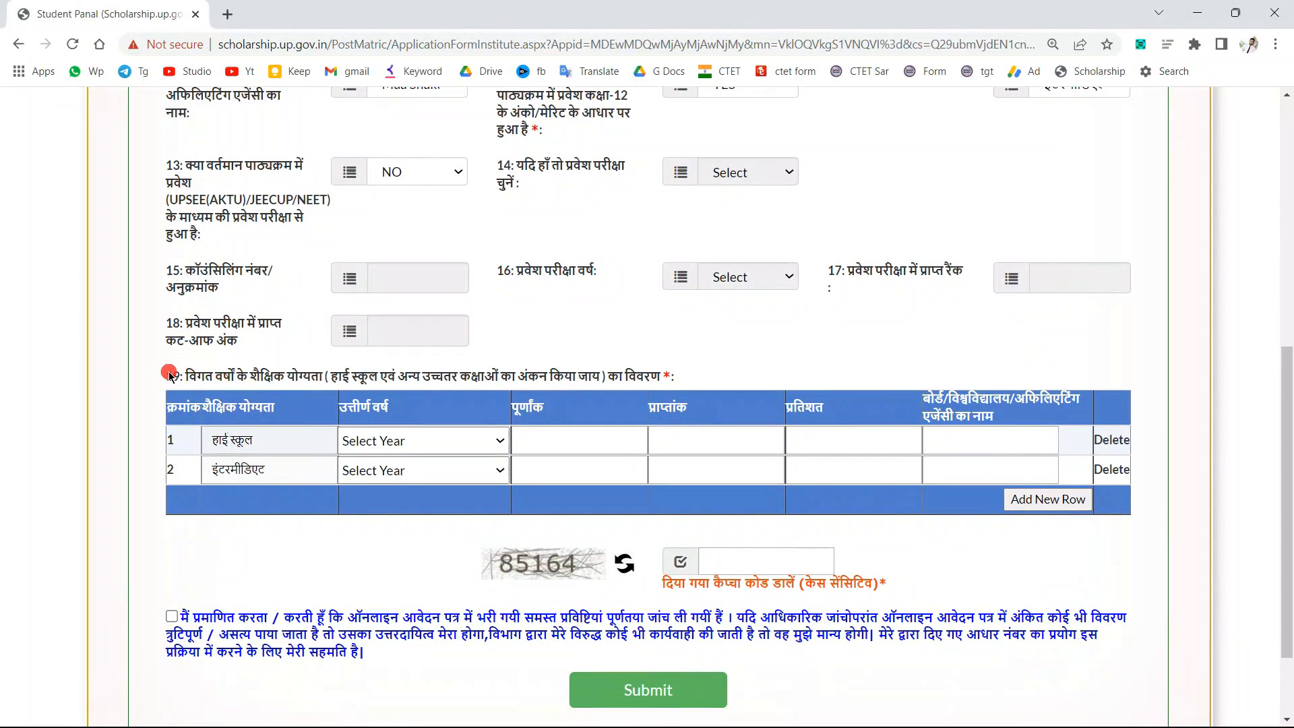
{"action": "left_click_drag", "start_coordinate": [167, 375], "coordinate": [667, 375]}
{"action": "left_click", "coordinate": [665, 376]}
Set the High School passing year to 2016 and clear the required-field warnings
{"action": "left_click", "coordinate": [377, 440]}
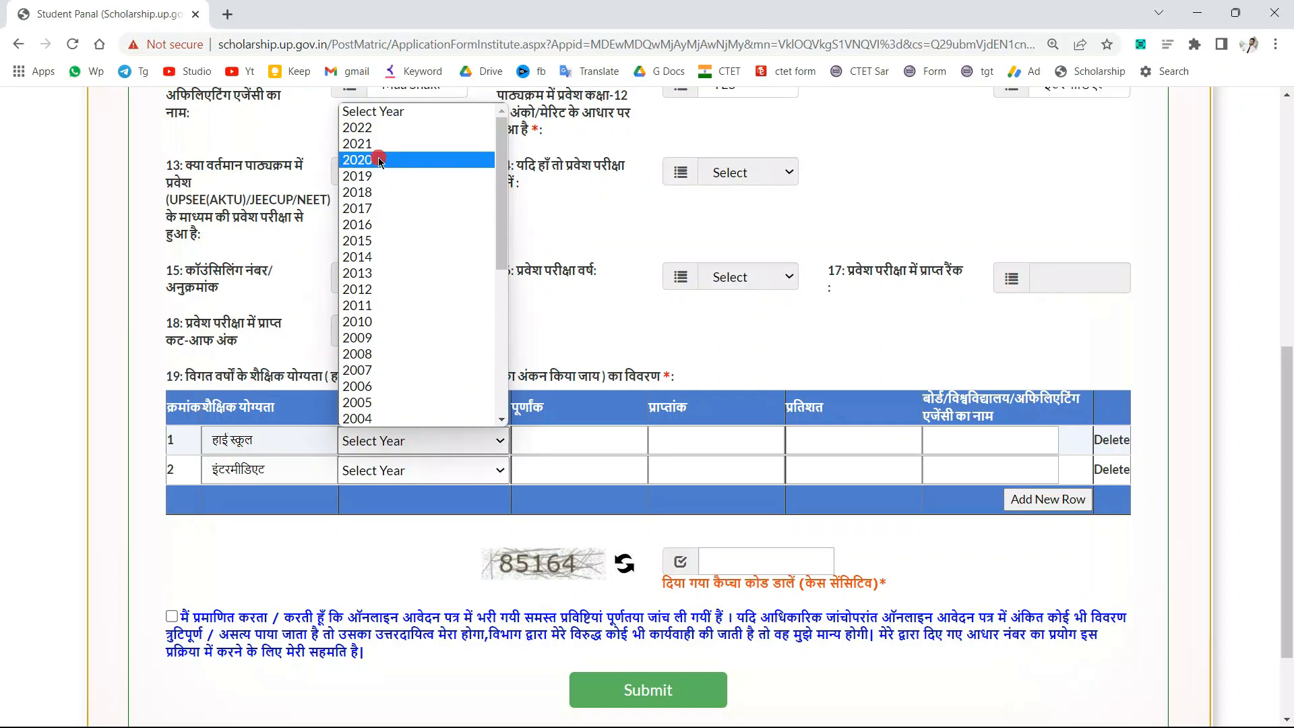
{"action": "left_click", "coordinate": [382, 224]}
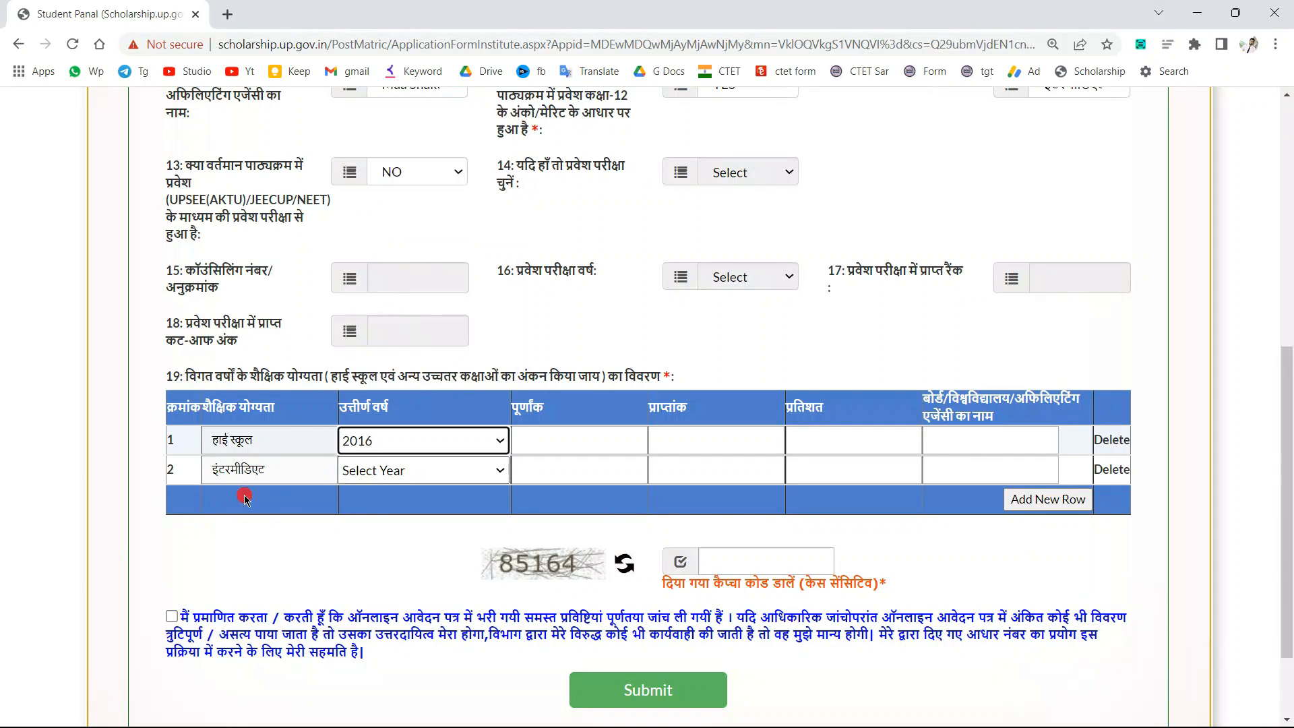
{"action": "left_click", "coordinate": [600, 438]}
{"action": "key", "text": "Tab"}
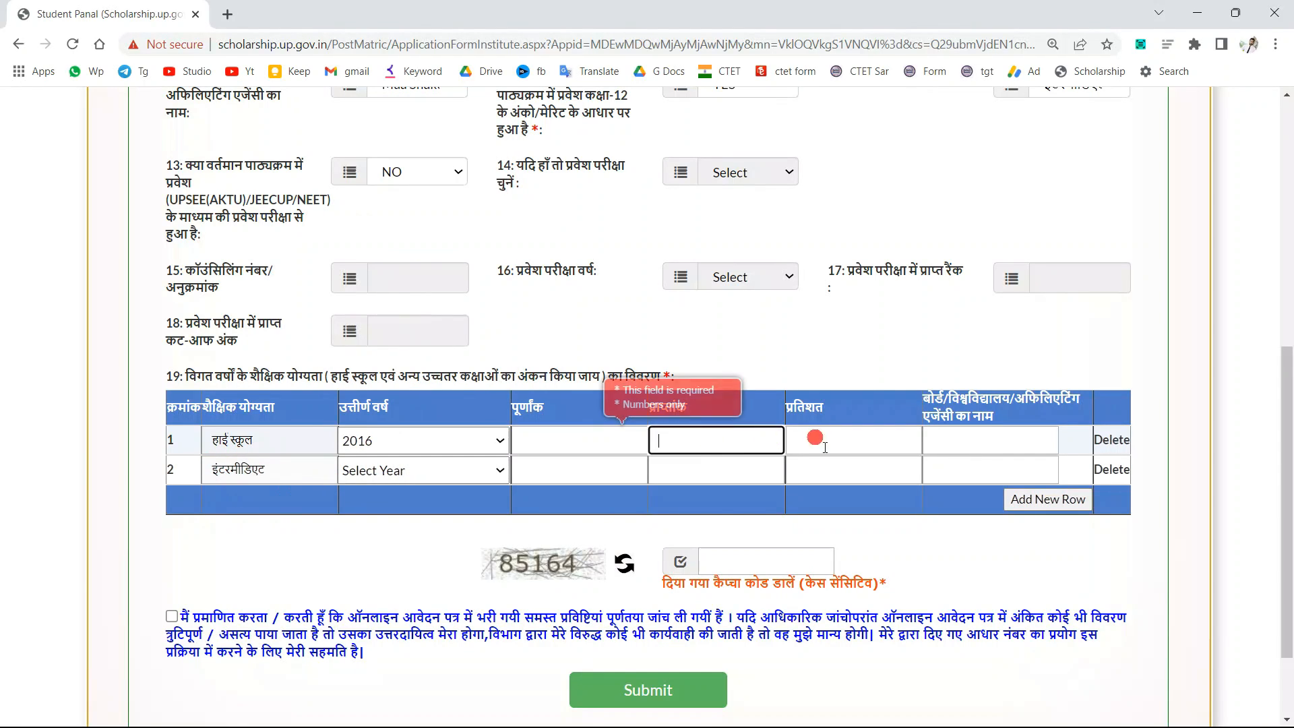
{"action": "left_click", "coordinate": [827, 448]}
{"action": "left_click", "coordinate": [969, 446]}
{"action": "left_click", "coordinate": [946, 411]}
{"action": "left_click", "coordinate": [857, 409]}
{"action": "left_click", "coordinate": [659, 408]}
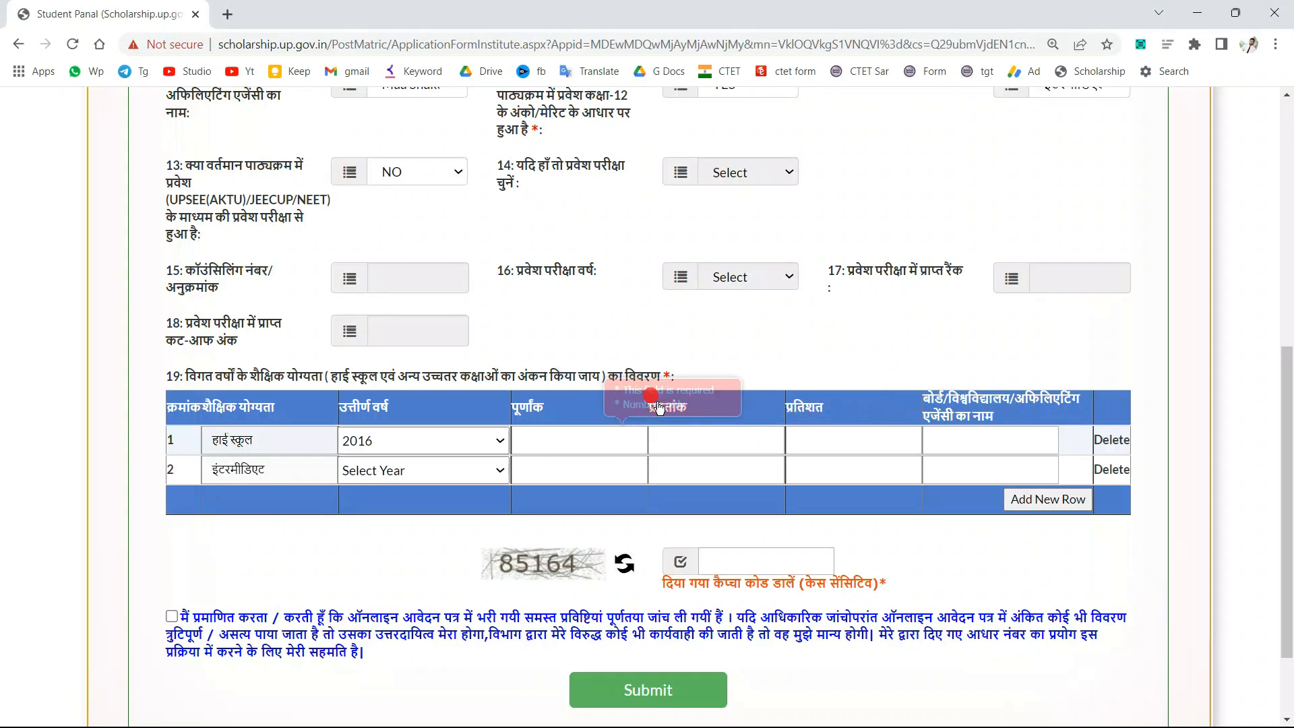
{"action": "left_click", "coordinate": [537, 446]}
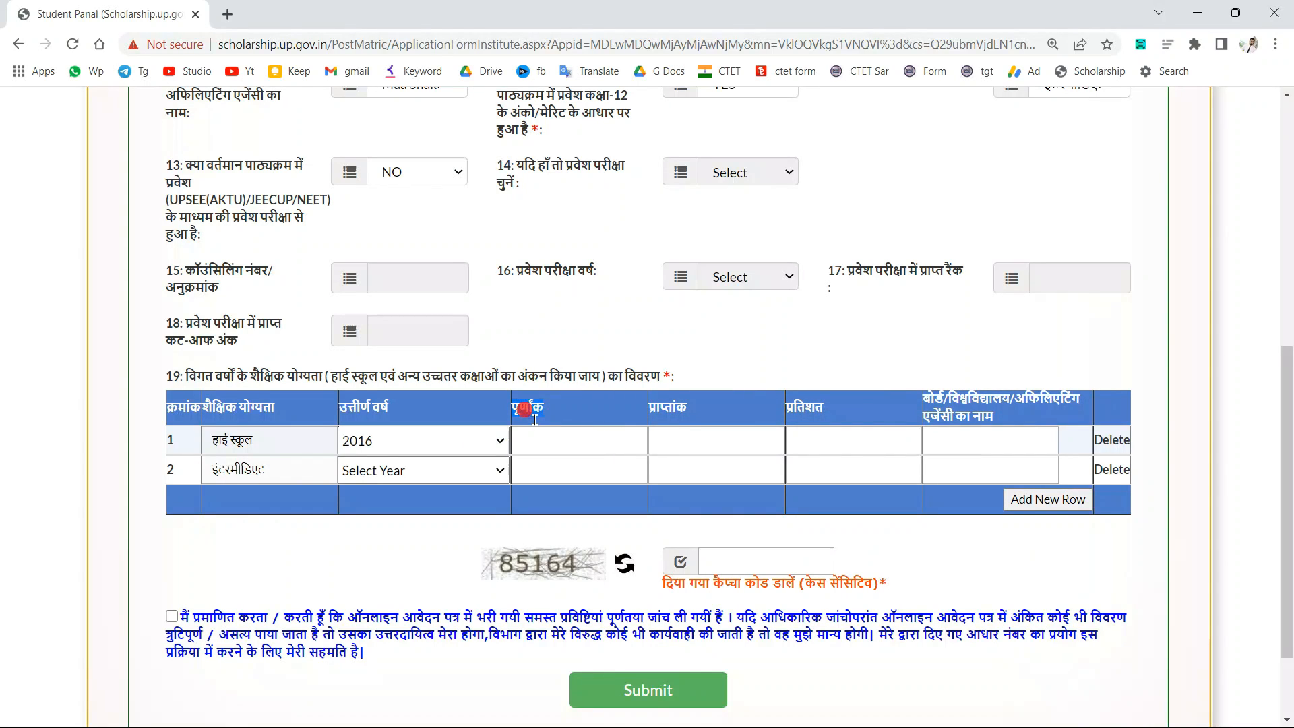
Enter High School marks: total 600, obtained 300, percentage 50
{"action": "left_click", "coordinate": [557, 445]}
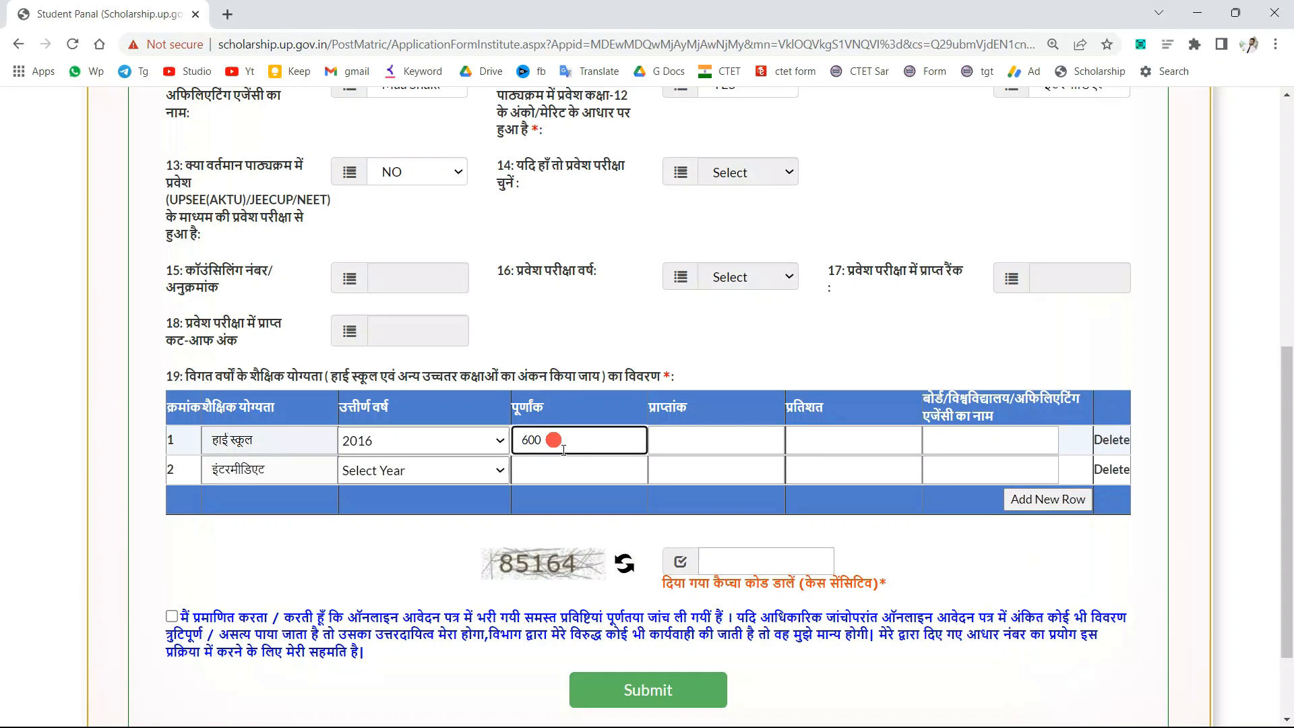
{"action": "double_click", "coordinate": [544, 444]}
{"action": "left_click", "coordinate": [709, 439]}
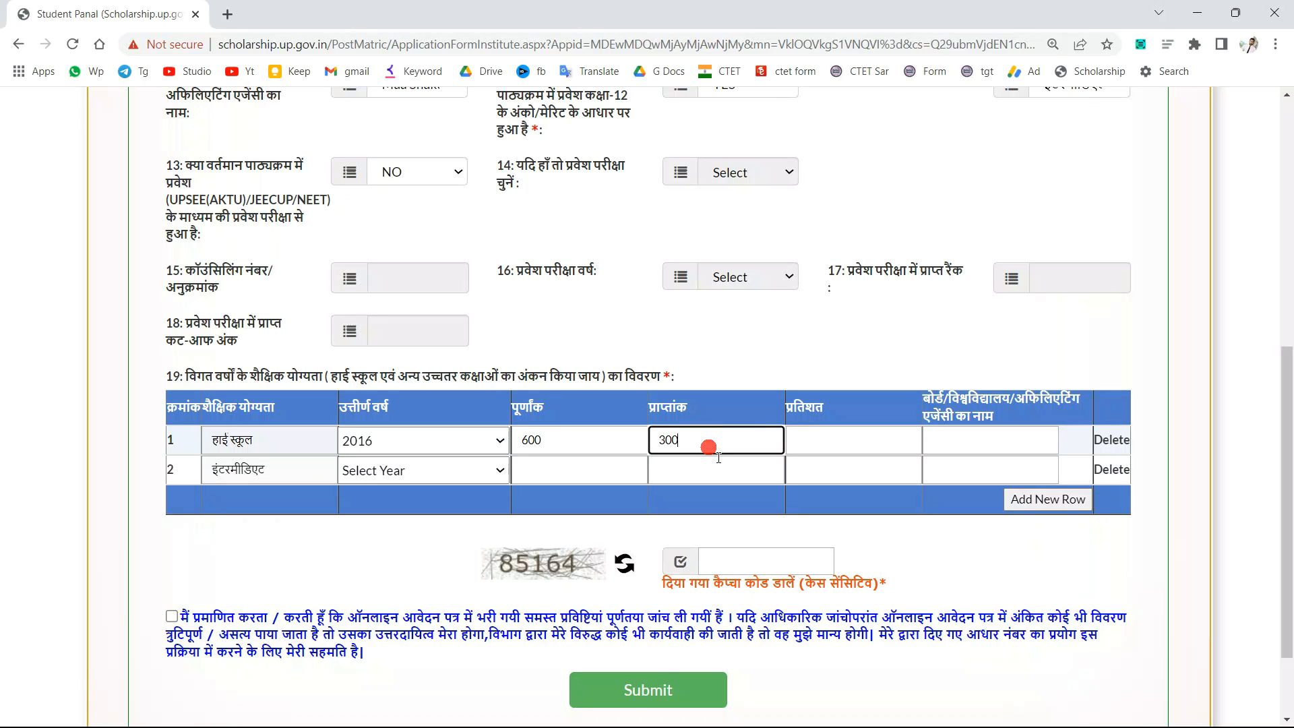
{"action": "double_click", "coordinate": [670, 448]}
{"action": "left_click", "coordinate": [837, 442]}
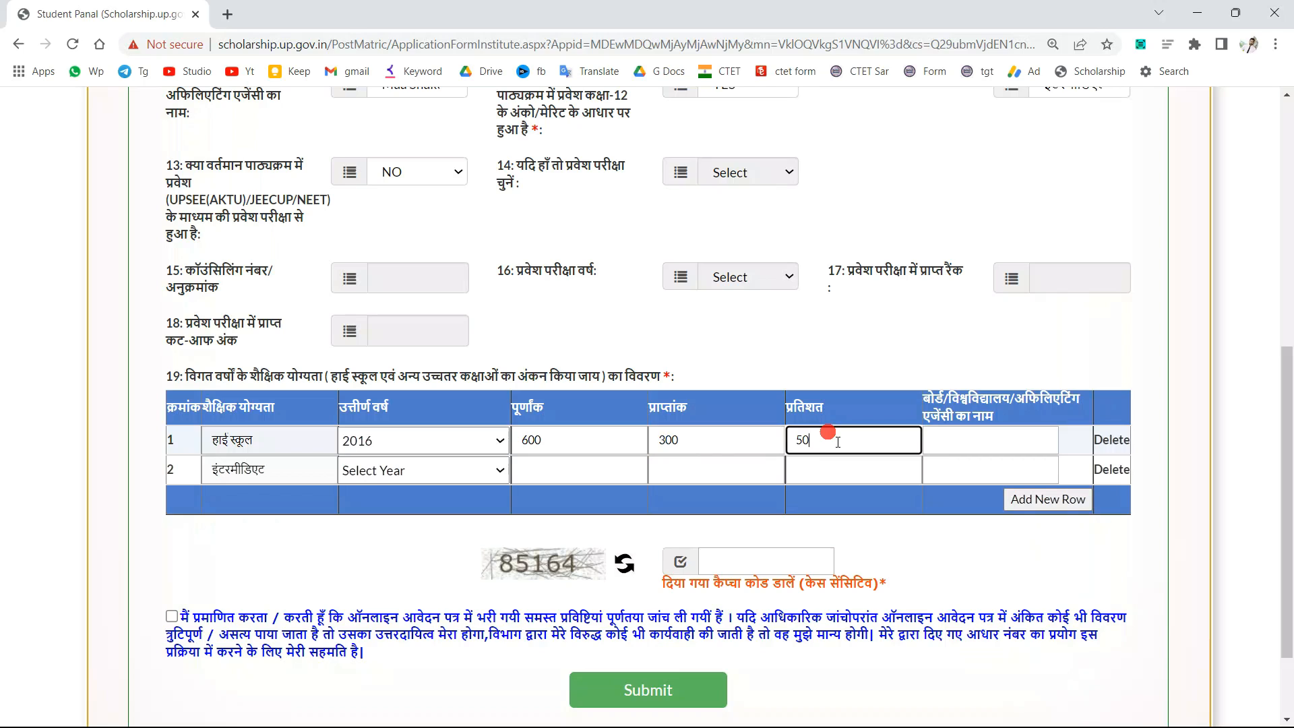
{"action": "double_click", "coordinate": [826, 444]}
{"action": "left_click", "coordinate": [529, 449]}
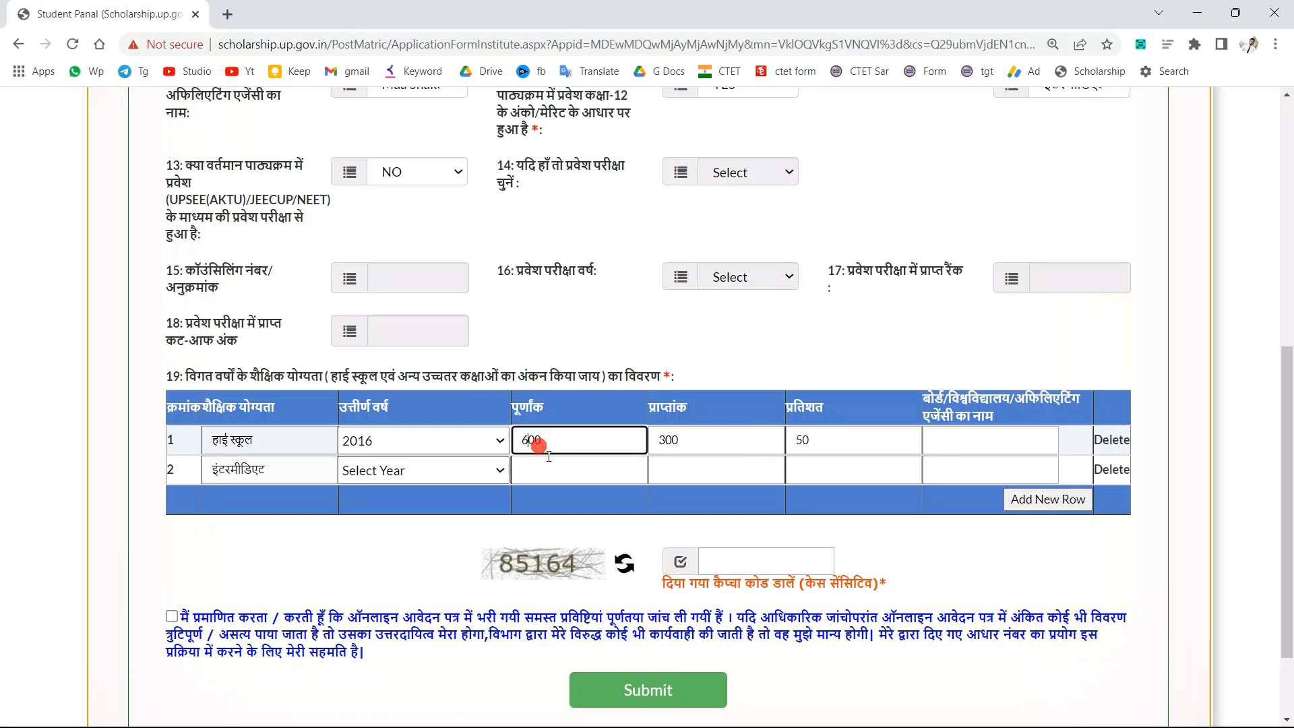
{"action": "double_click", "coordinate": [670, 442]}
{"action": "double_click", "coordinate": [827, 442]}
Fill in the High School board name as UP Board
{"action": "left_click", "coordinate": [957, 446]}
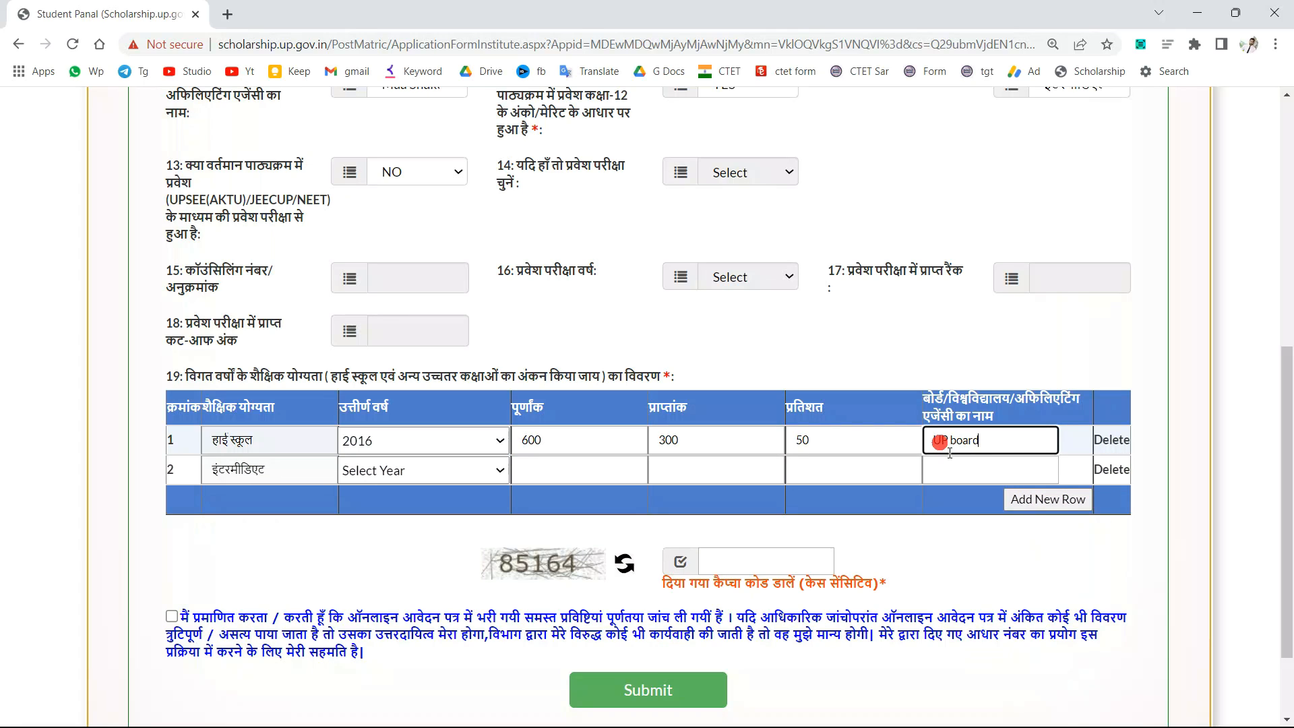
{"action": "left_click_drag", "start_coordinate": [955, 439], "coordinate": [948, 443]}
{"action": "left_click", "coordinate": [965, 449]}
{"action": "left_click_drag", "start_coordinate": [997, 439], "coordinate": [917, 439]}
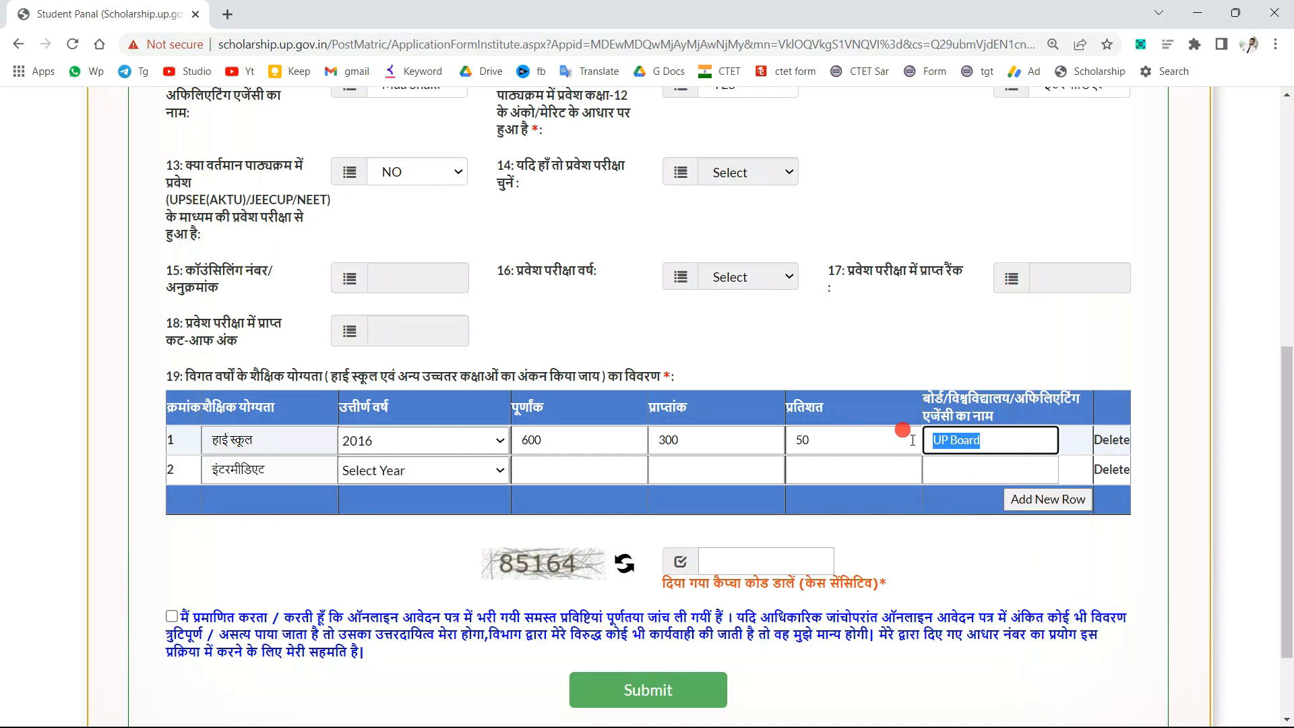
{"action": "left_click", "coordinate": [965, 450]}
{"action": "triple_click", "coordinate": [943, 440]}
{"action": "left_click", "coordinate": [950, 440]}
{"action": "left_click", "coordinate": [950, 443]}
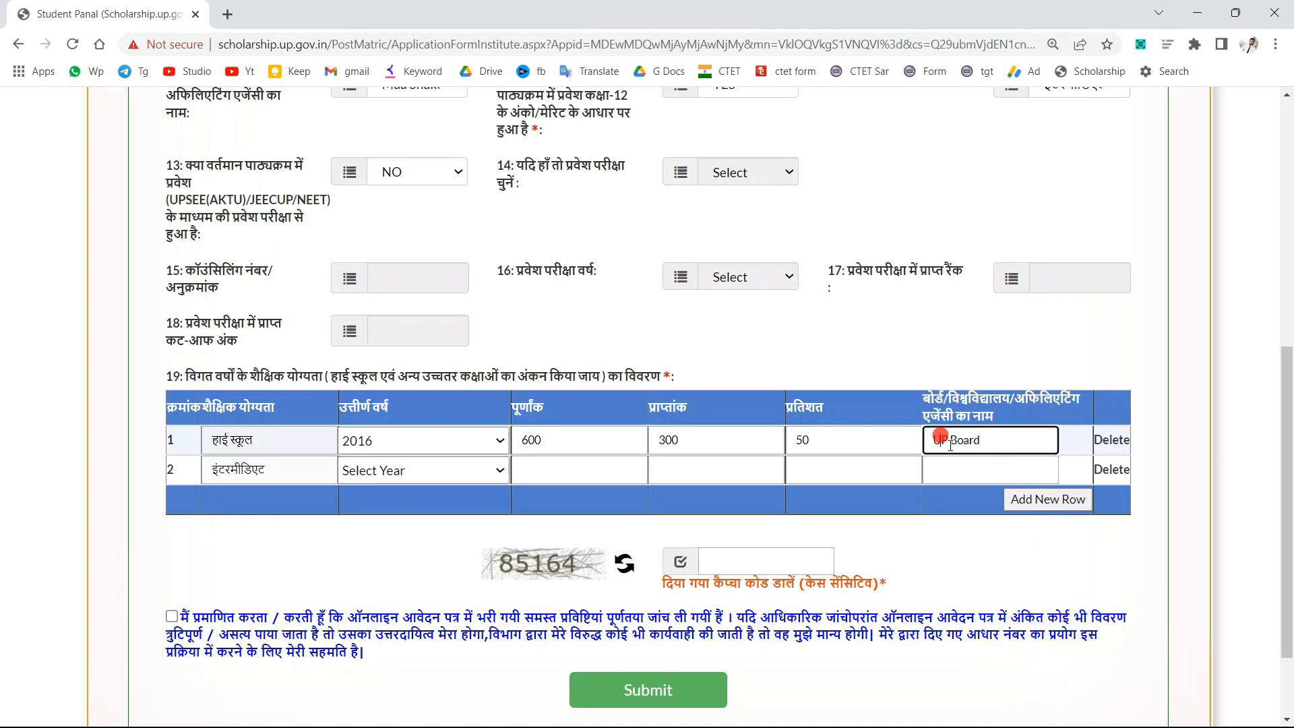
{"action": "left_click", "coordinate": [989, 439]}
Set the Intermediate passing year to 2018
{"action": "double_click", "coordinate": [233, 470]}
{"action": "left_click", "coordinate": [288, 470]}
{"action": "left_click", "coordinate": [419, 470]}
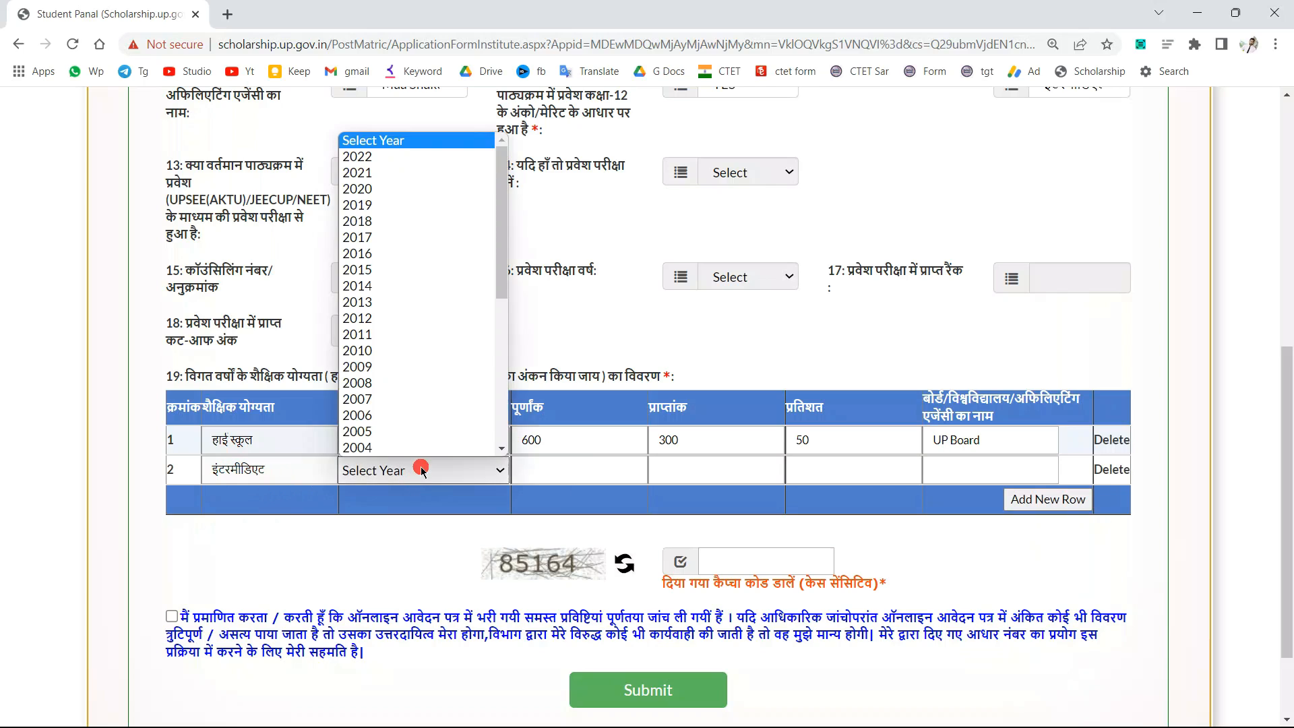
{"action": "left_click", "coordinate": [377, 221]}
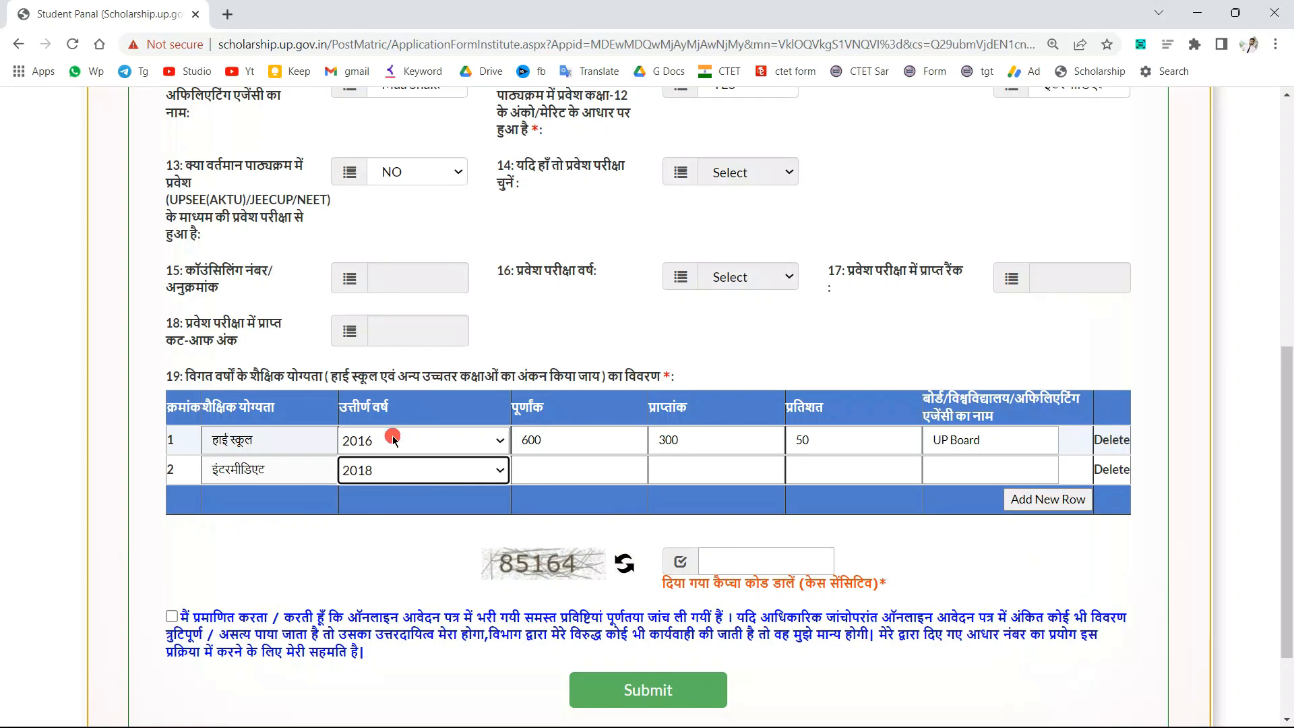
Enter Intermediate marks 420 out of 500, 84%, with board UP Board
{"action": "left_click", "coordinate": [566, 477]}
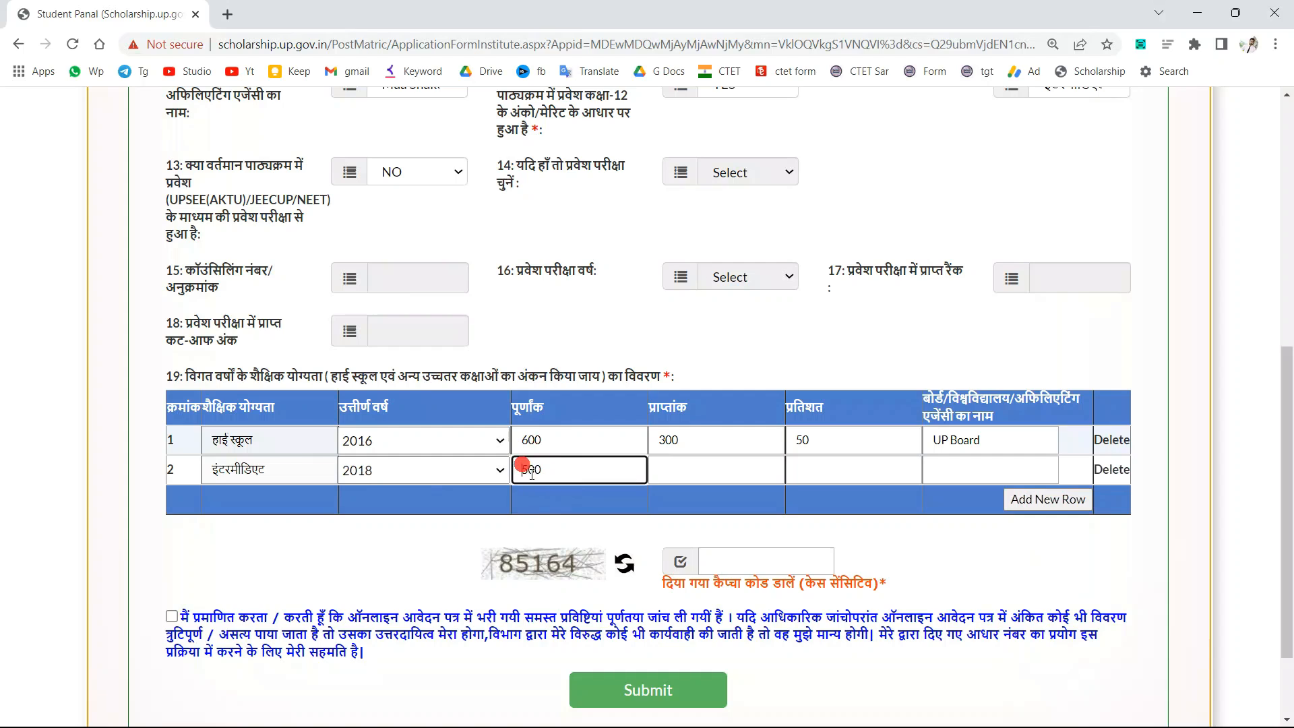
{"action": "left_click", "coordinate": [714, 475]}
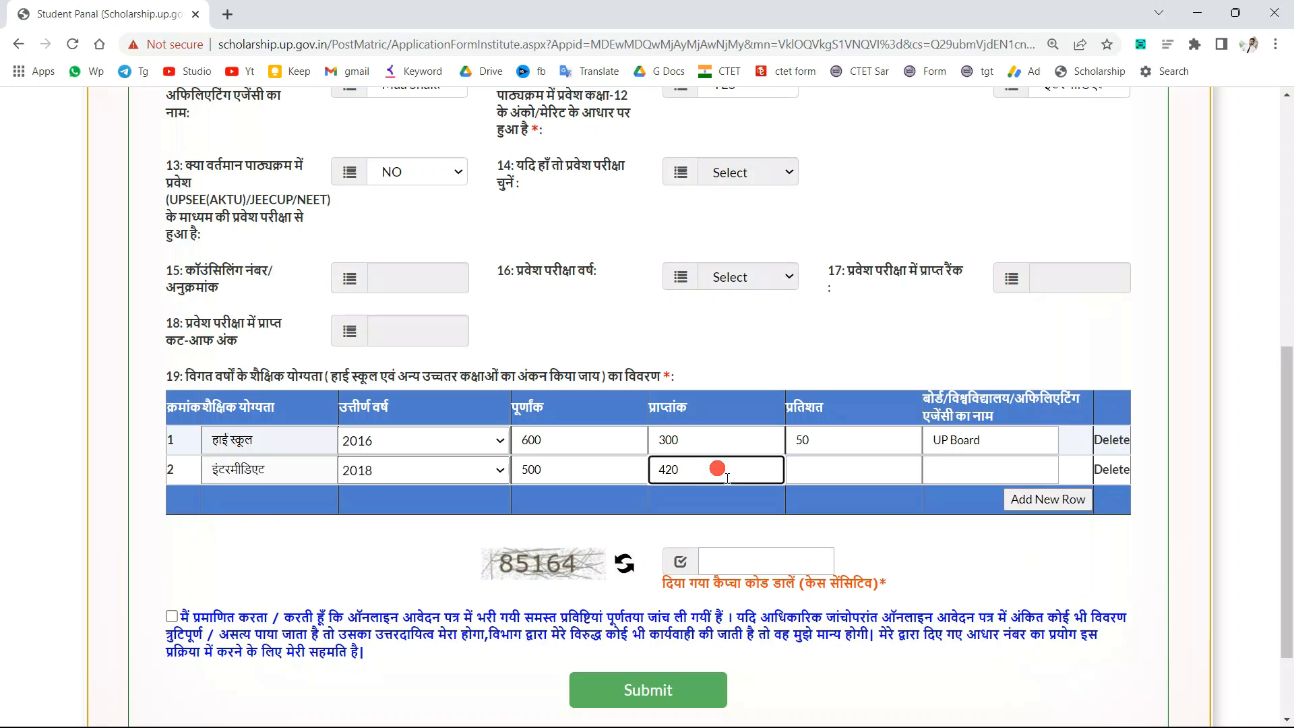
{"action": "double_click", "coordinate": [668, 471]}
{"action": "left_click", "coordinate": [833, 476]}
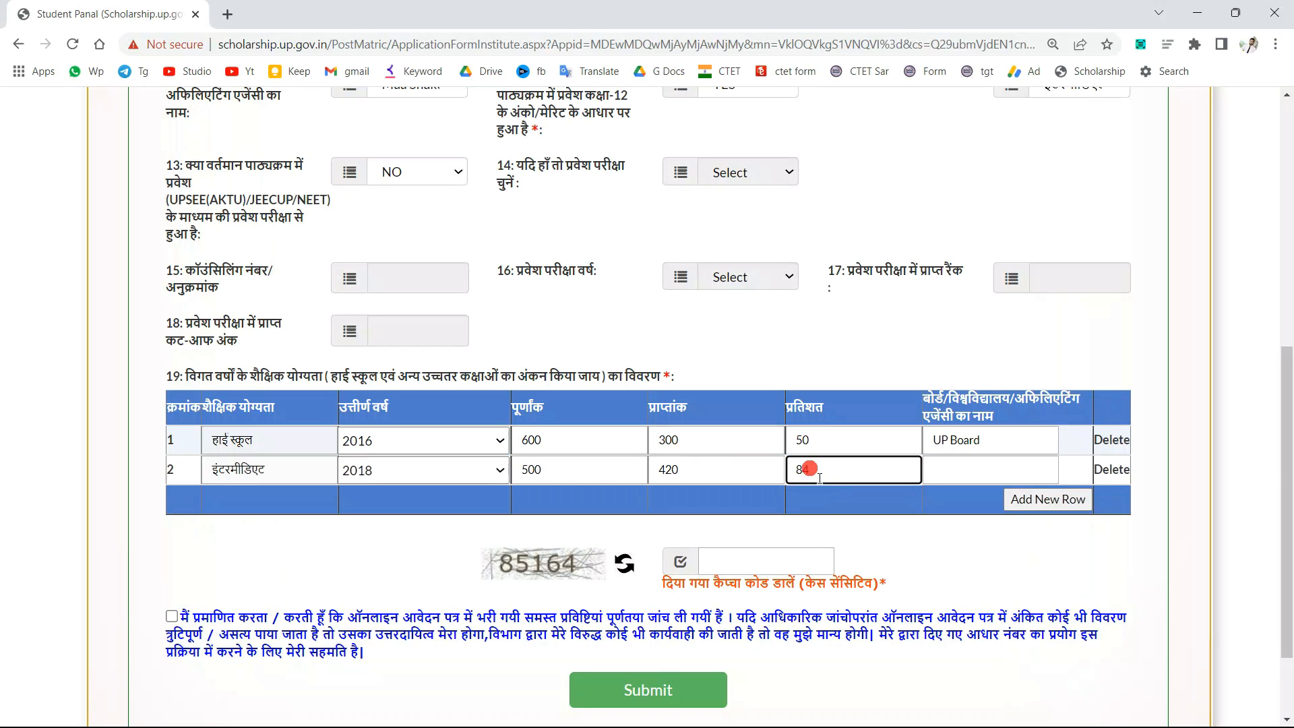
{"action": "left_click", "coordinate": [979, 472]}
{"action": "type", "text": "UP Board"}
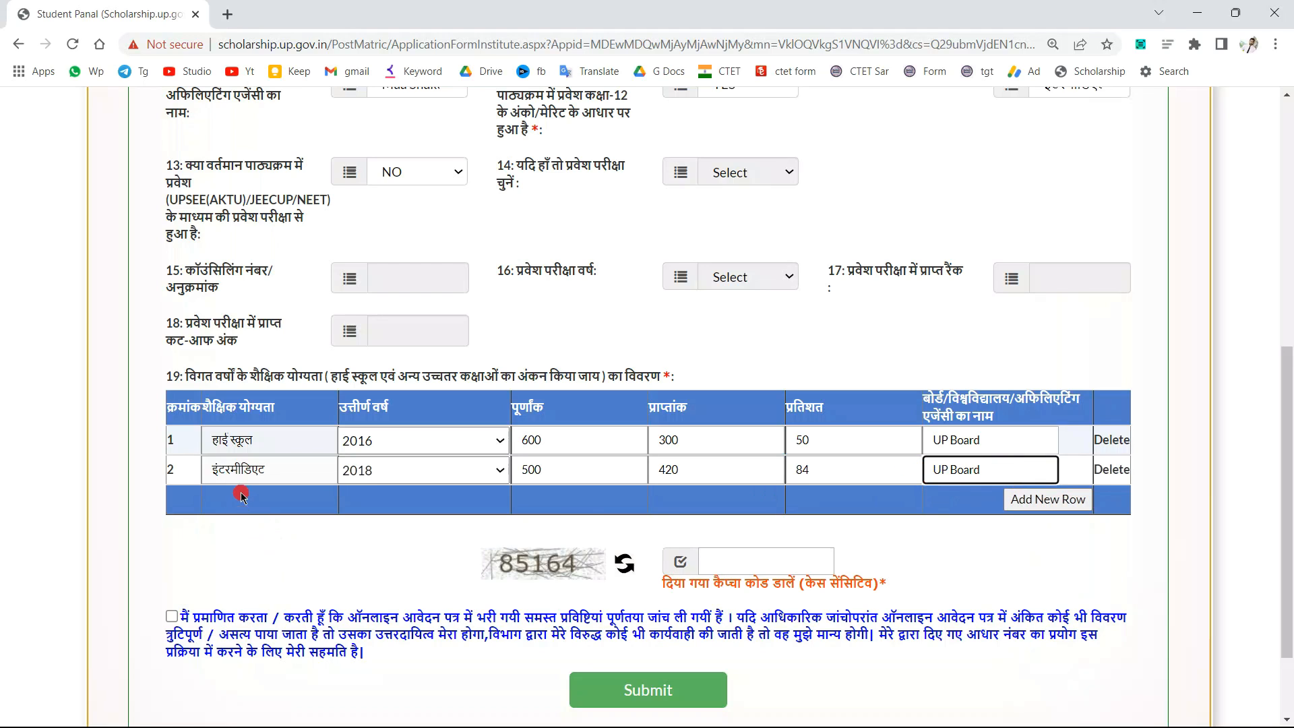
{"action": "left_click_drag", "start_coordinate": [229, 470], "coordinate": [278, 475]}
{"action": "left_click", "coordinate": [947, 465]}
{"action": "left_click_drag", "start_coordinate": [179, 399], "coordinate": [894, 465]}
{"action": "left_click", "coordinate": [876, 500]}
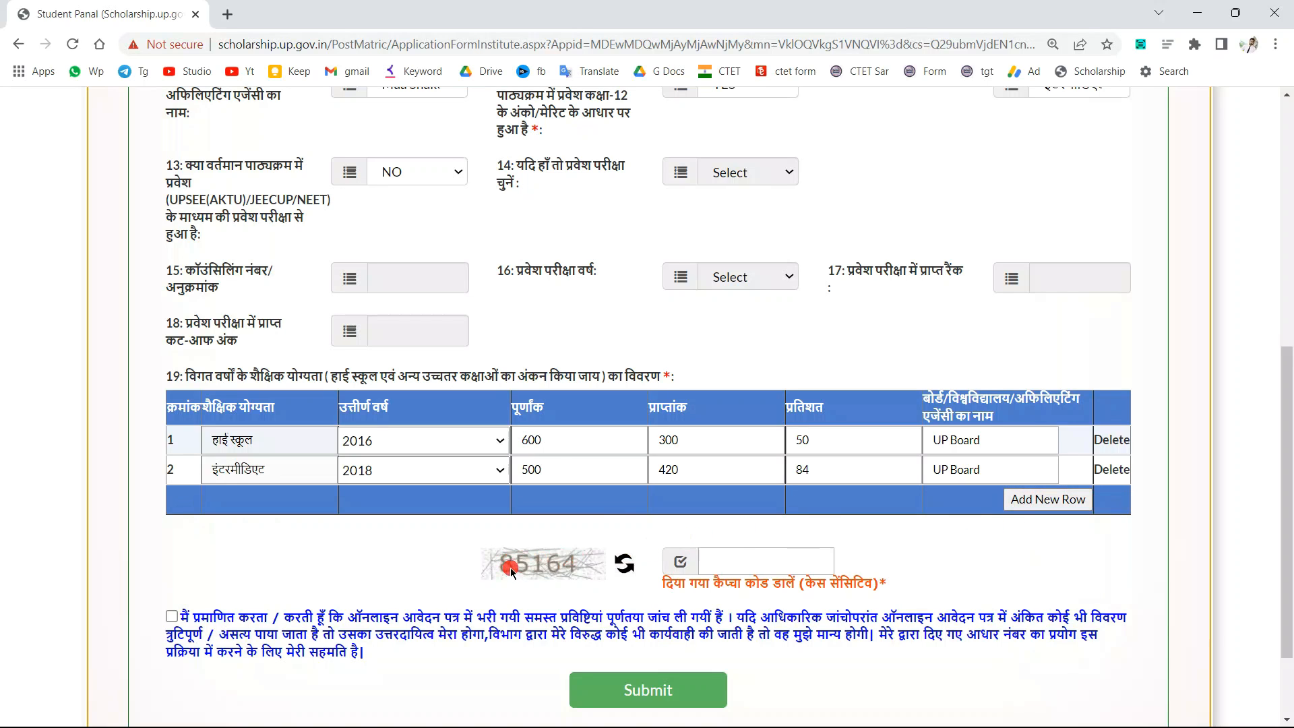
Enter the captcha, accept the declaration, and submit the educational details
{"action": "scroll", "coordinate": [538, 464], "scroll_direction": "up", "scroll_amount": 1}
{"action": "scroll", "coordinate": [536, 458], "scroll_direction": "up", "scroll_amount": 5}
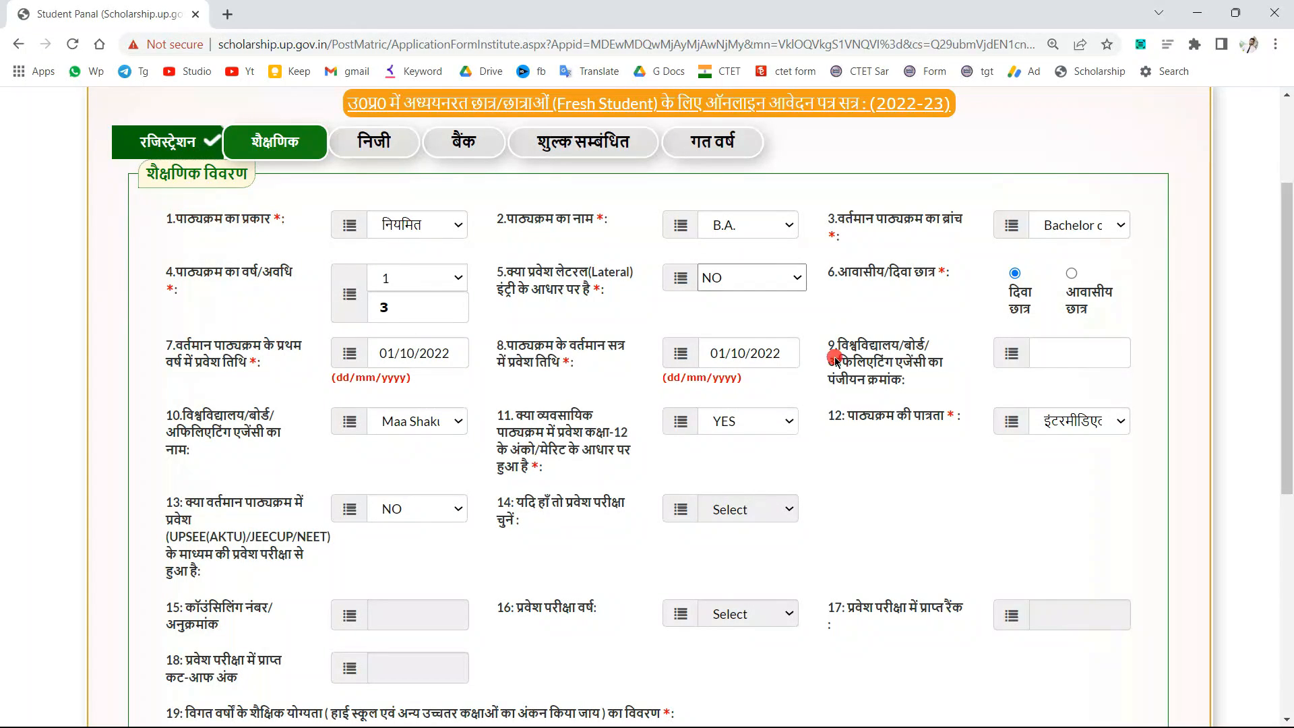
{"action": "scroll", "coordinate": [631, 453], "scroll_direction": "down", "scroll_amount": 4}
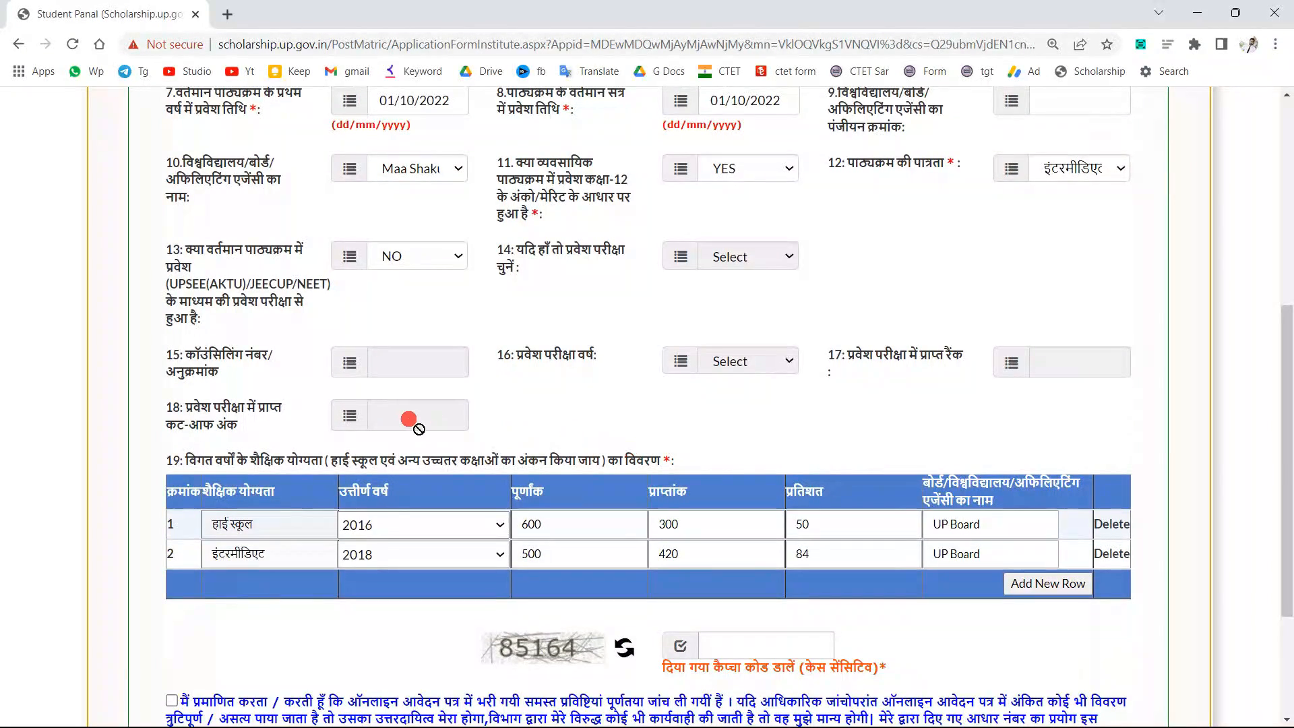
{"action": "scroll", "coordinate": [277, 351], "scroll_direction": "down", "scroll_amount": 3}
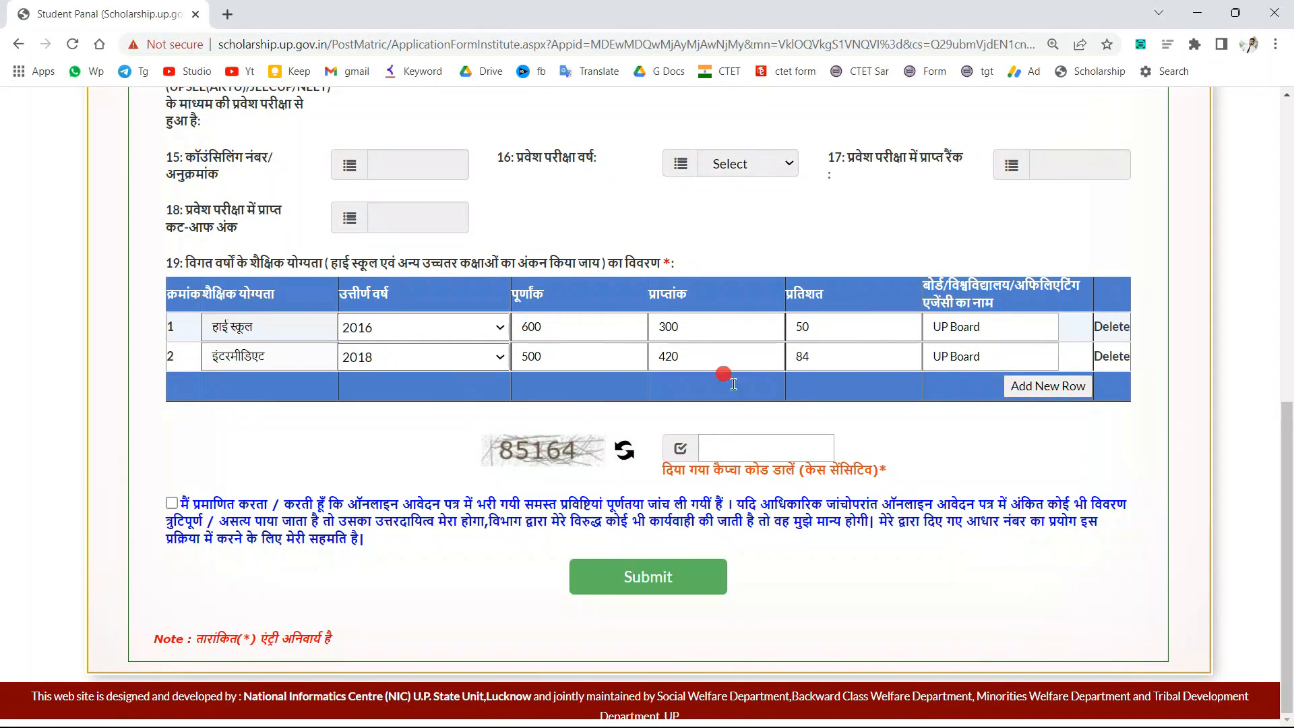
{"action": "left_click", "coordinate": [785, 448]}
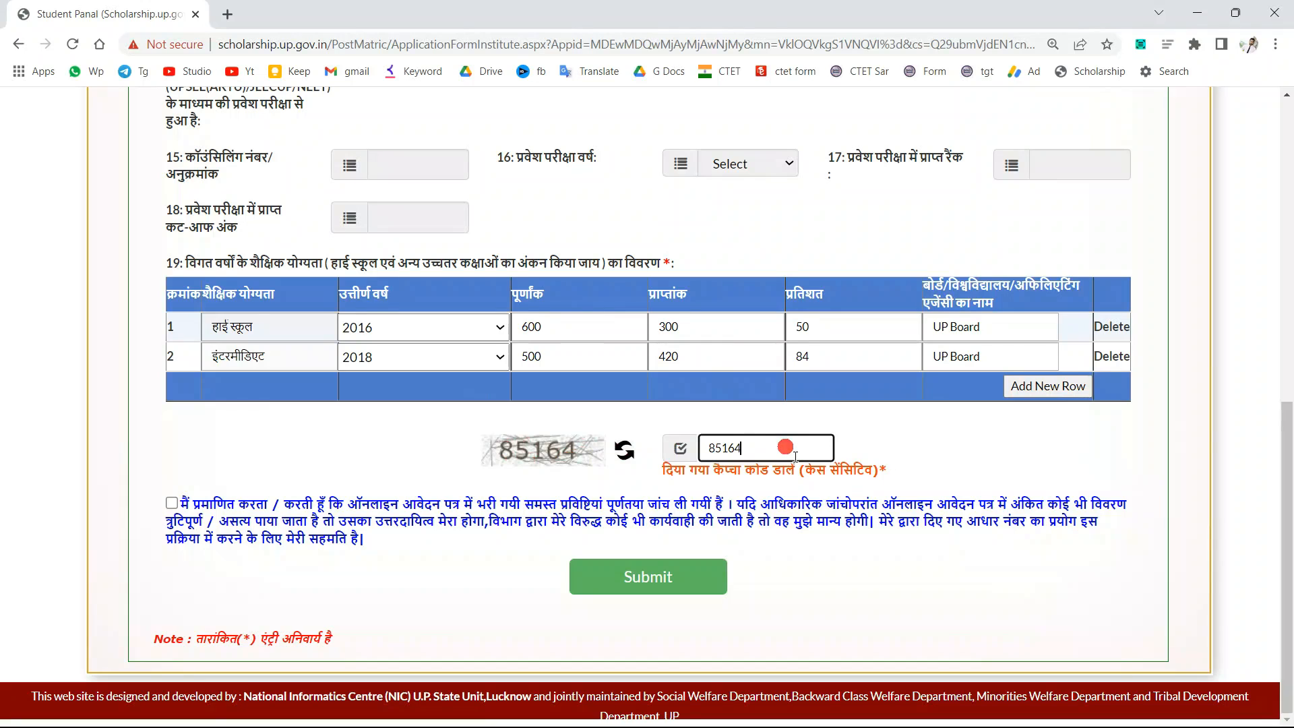
{"action": "double_click", "coordinate": [797, 449]}
{"action": "left_click", "coordinate": [171, 502]}
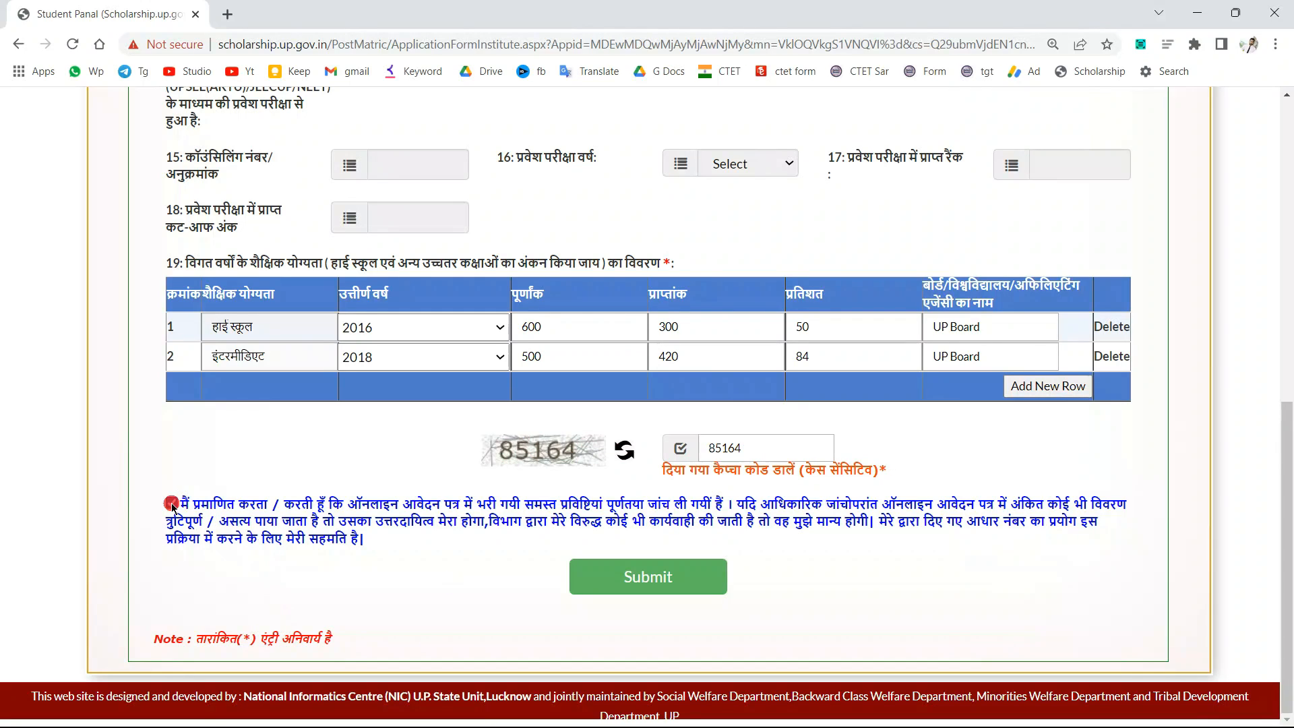
{"action": "left_click", "coordinate": [701, 576]}
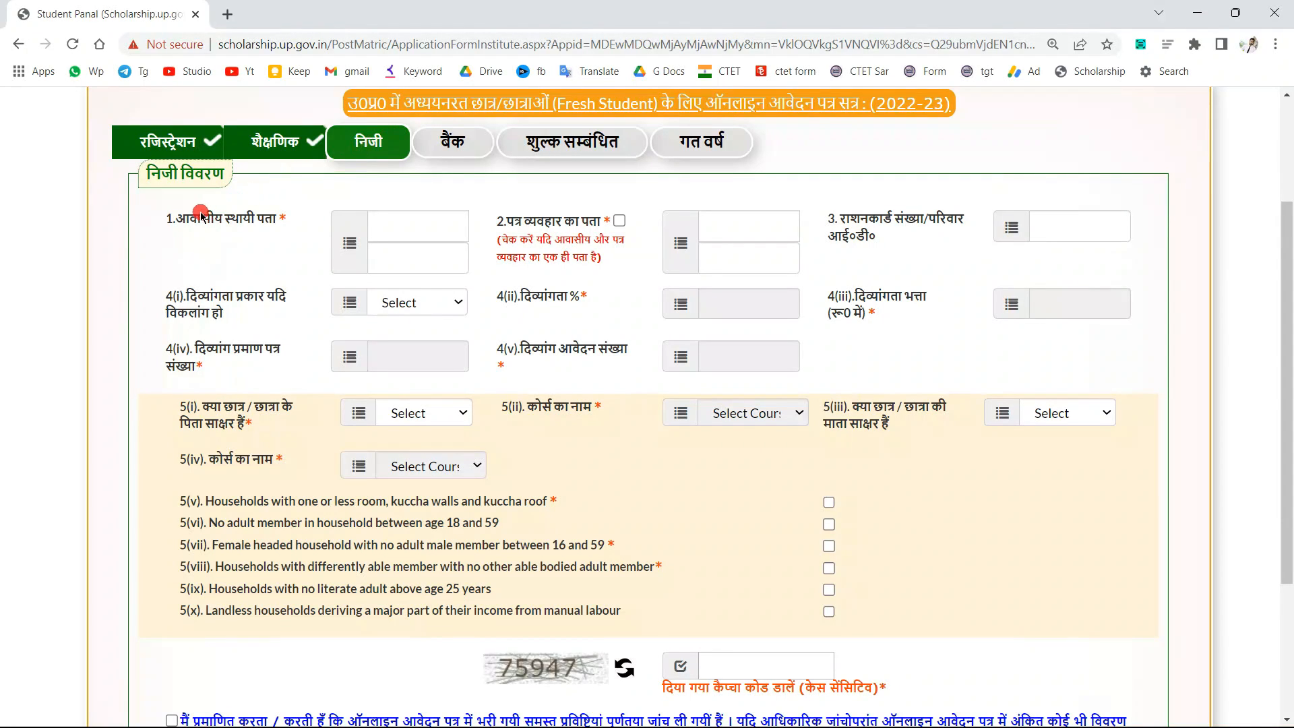
{"action": "left_click_drag", "start_coordinate": [190, 219], "coordinate": [275, 219]}
{"action": "left_click", "coordinate": [242, 220]}
{"action": "left_click", "coordinate": [439, 228]}
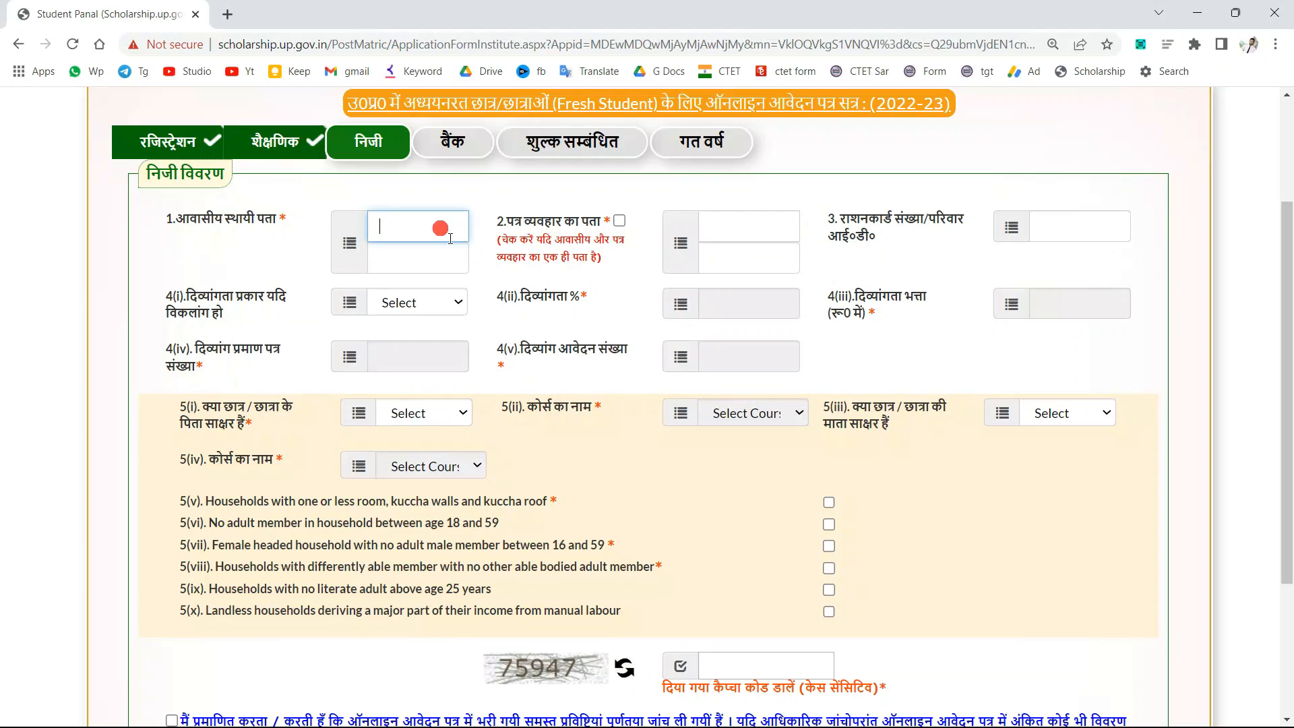
{"action": "left_click", "coordinate": [400, 262]}
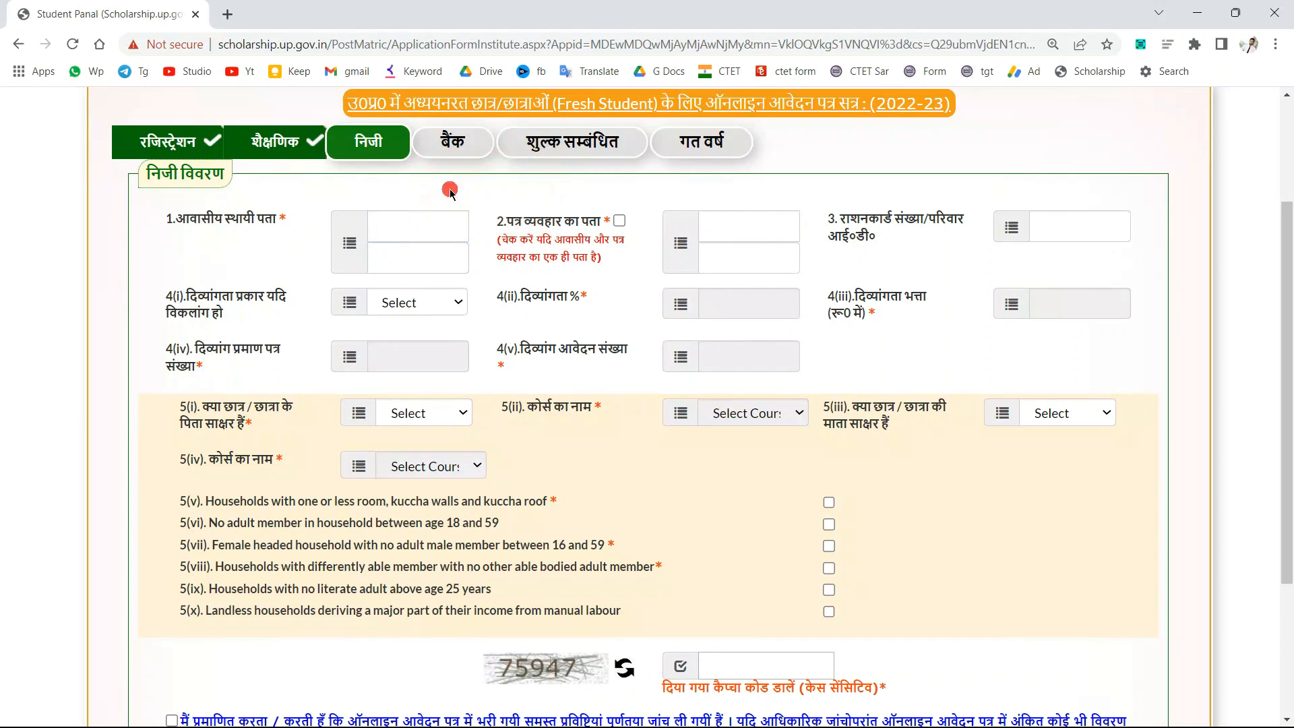
{"action": "left_click", "coordinate": [397, 229]}
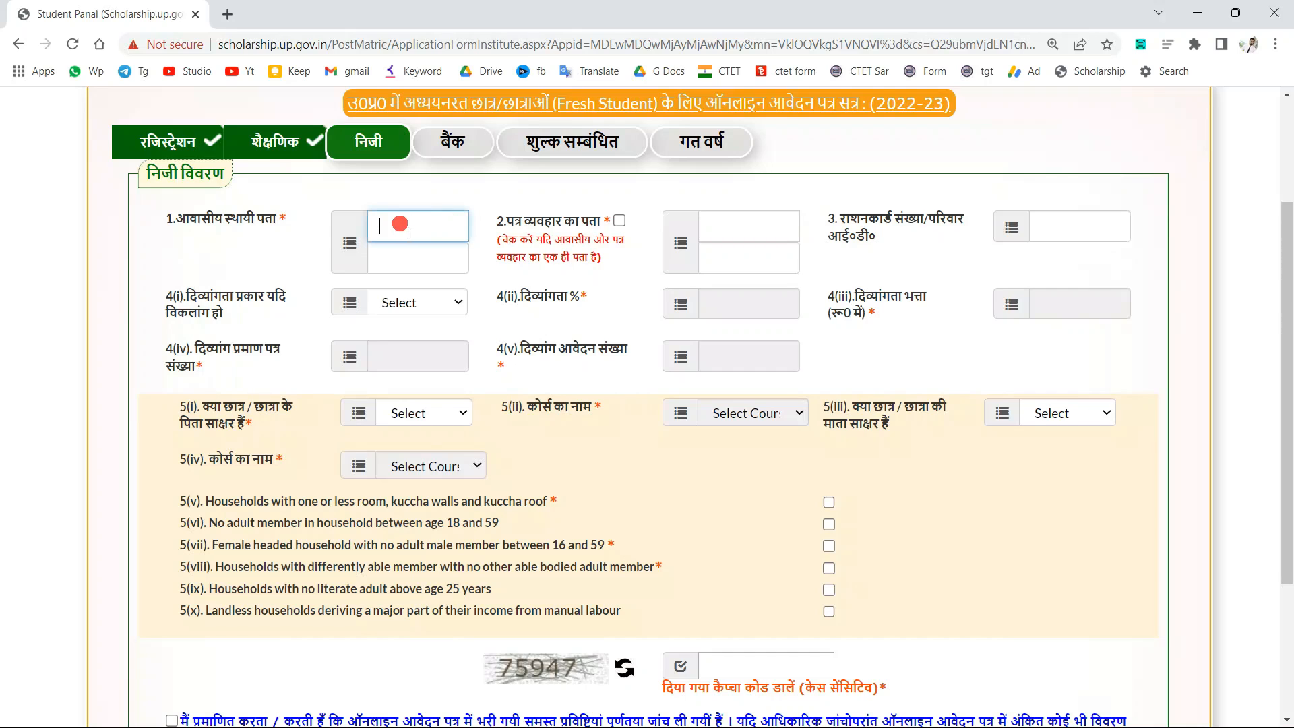
{"action": "left_click", "coordinate": [407, 264]}
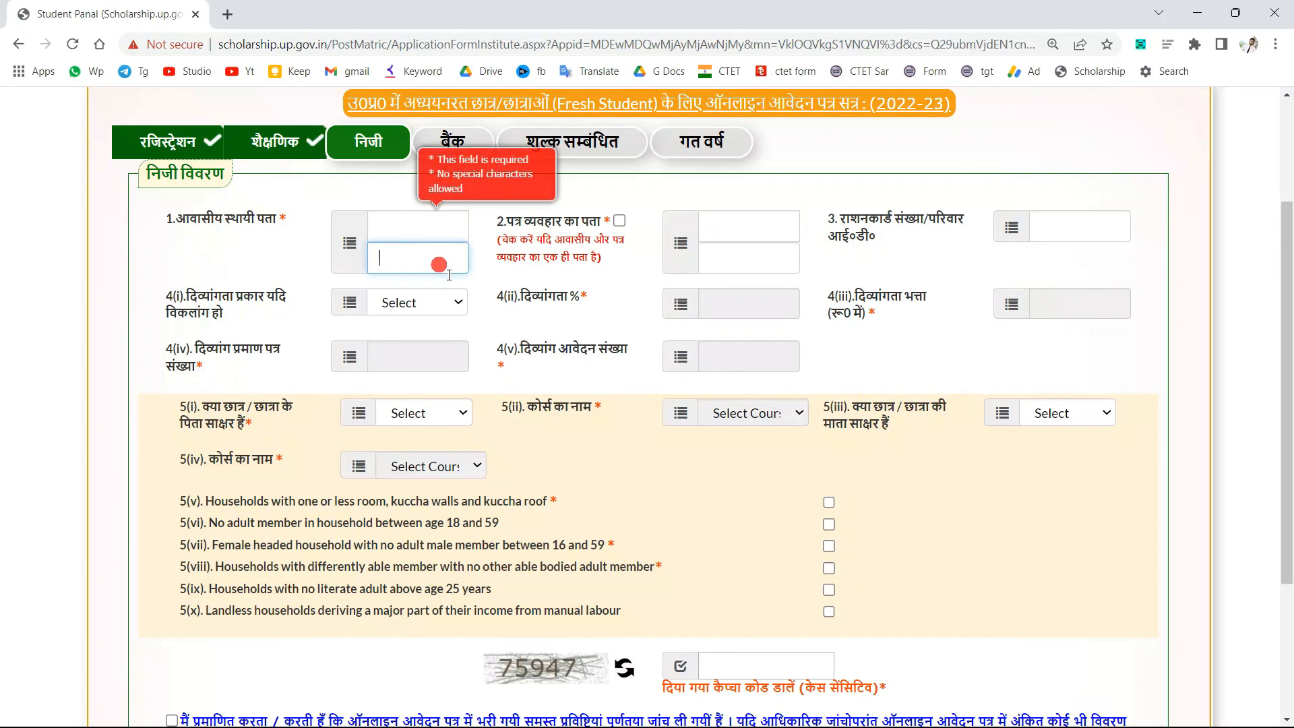
{"action": "left_click", "coordinate": [423, 237]}
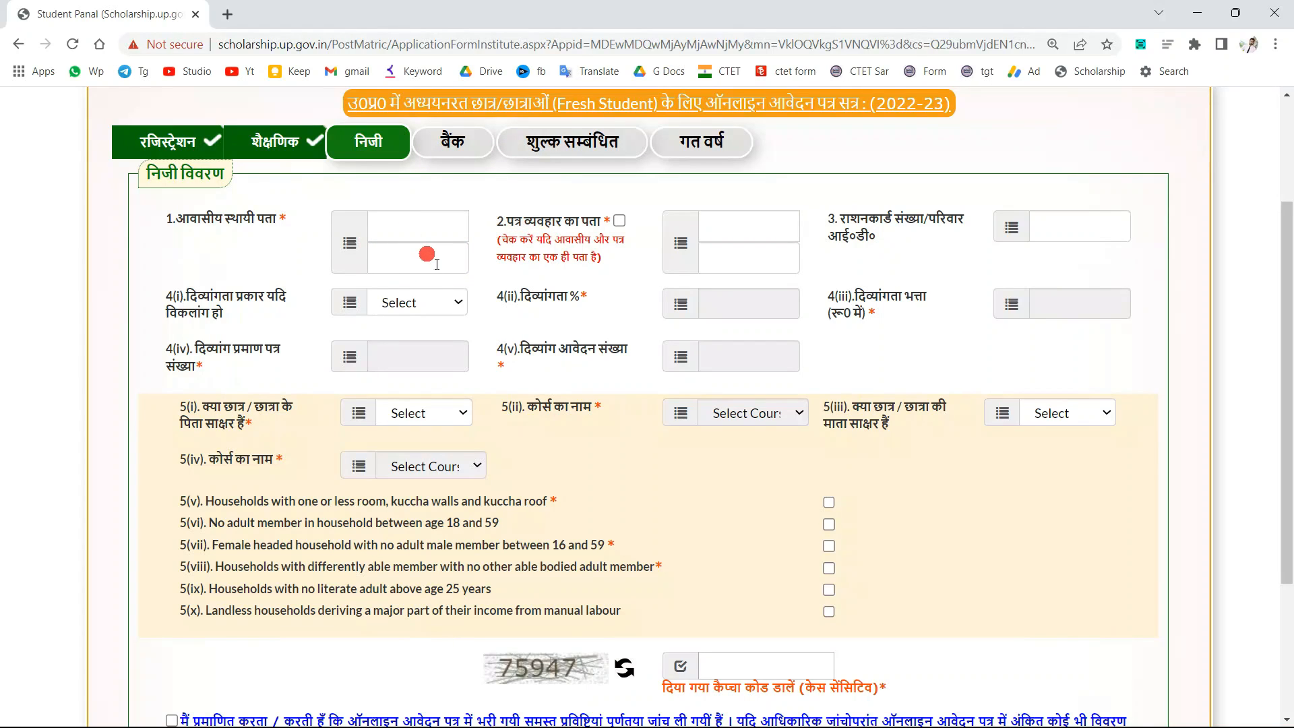
{"action": "left_click_drag", "start_coordinate": [202, 216], "coordinate": [254, 218]}
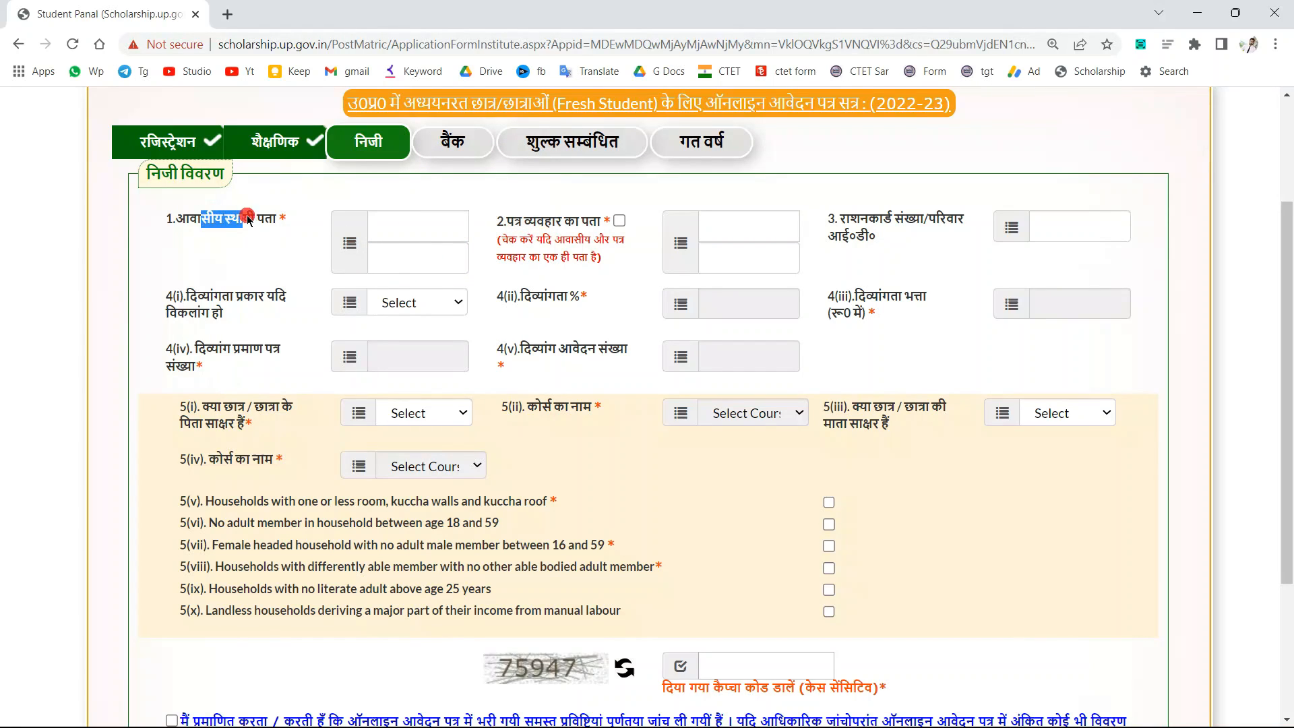
{"action": "left_click", "coordinate": [619, 221]}
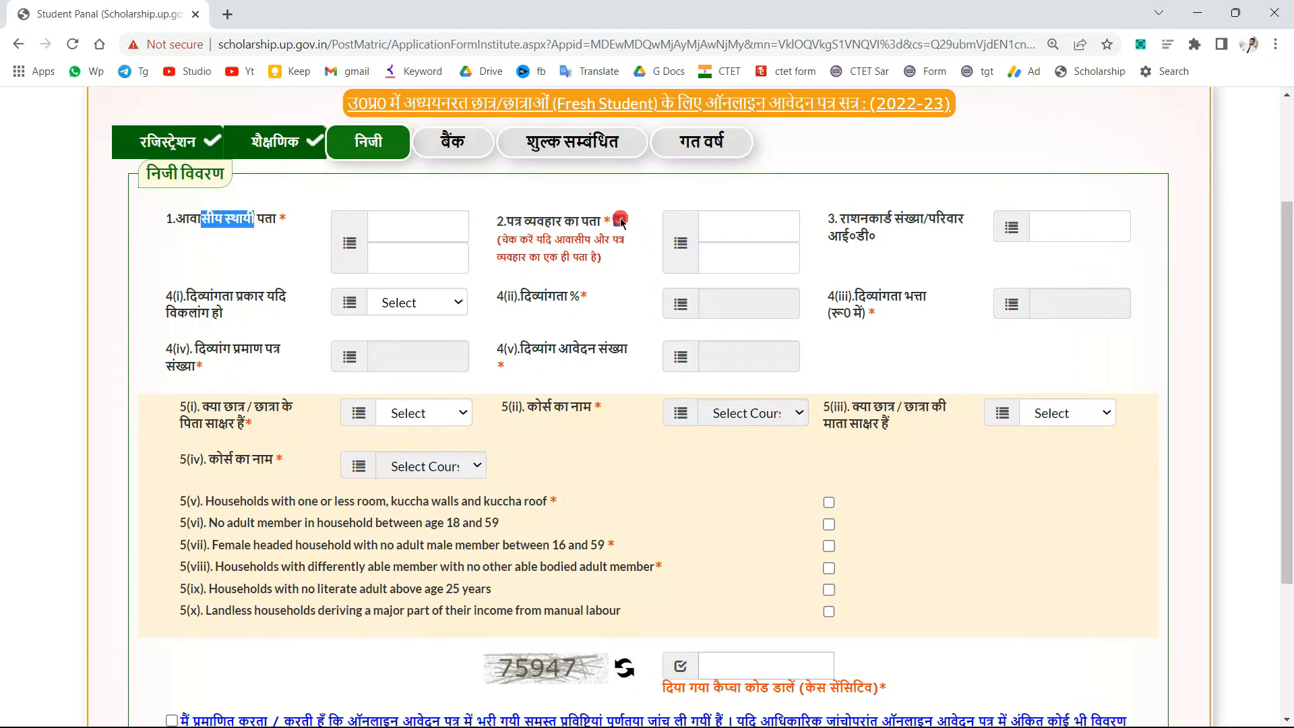
{"action": "left_click", "coordinate": [573, 222]}
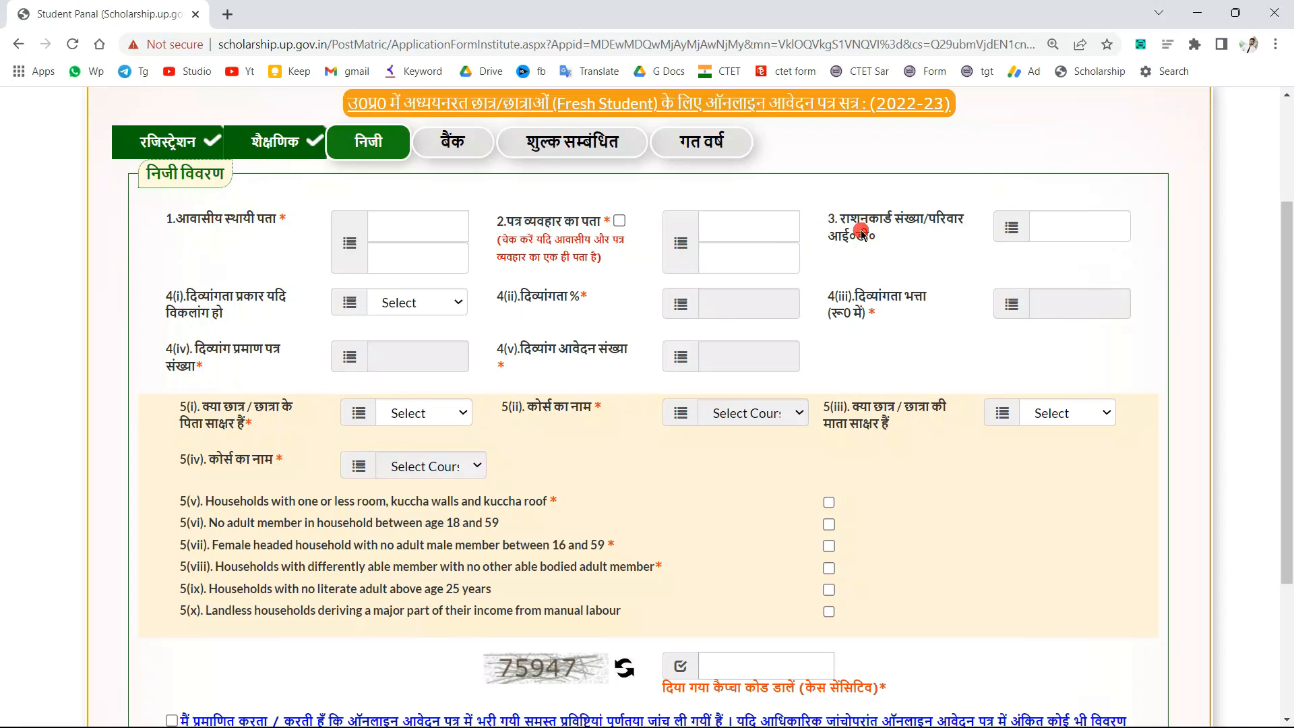
{"action": "left_click_drag", "start_coordinate": [823, 214], "coordinate": [900, 242]}
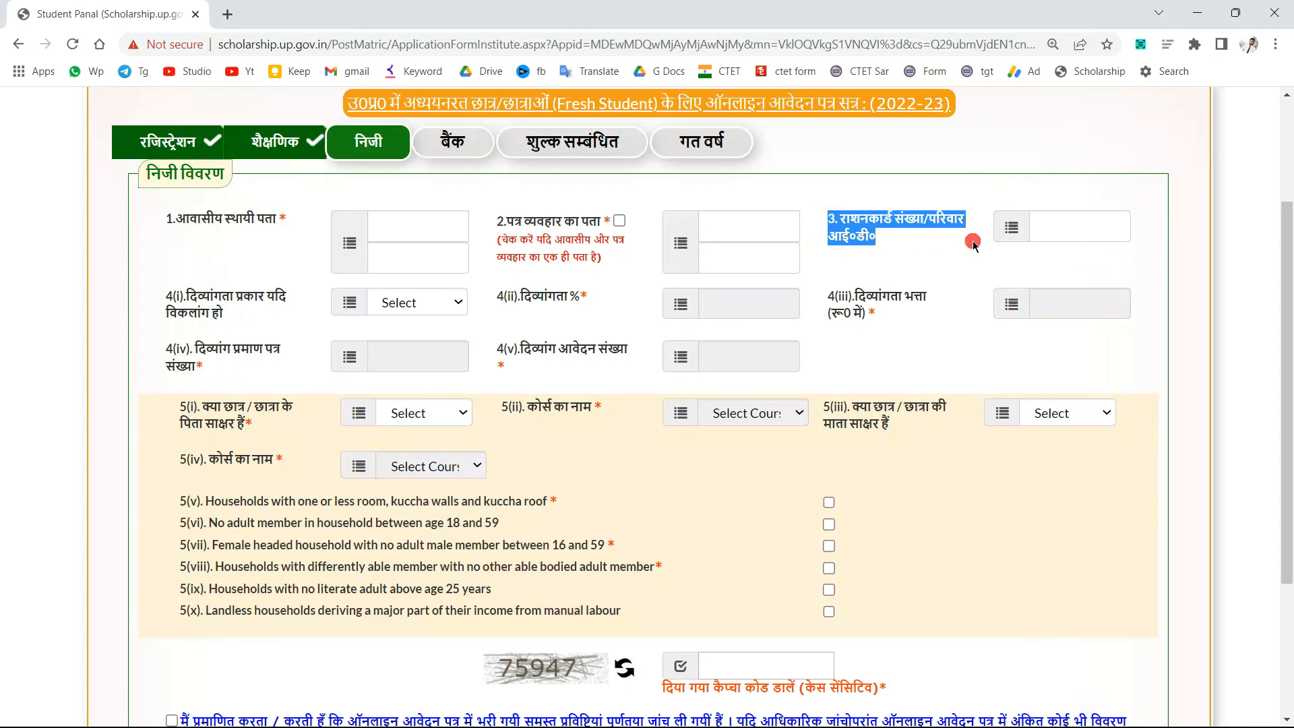
{"action": "left_click", "coordinate": [1068, 226]}
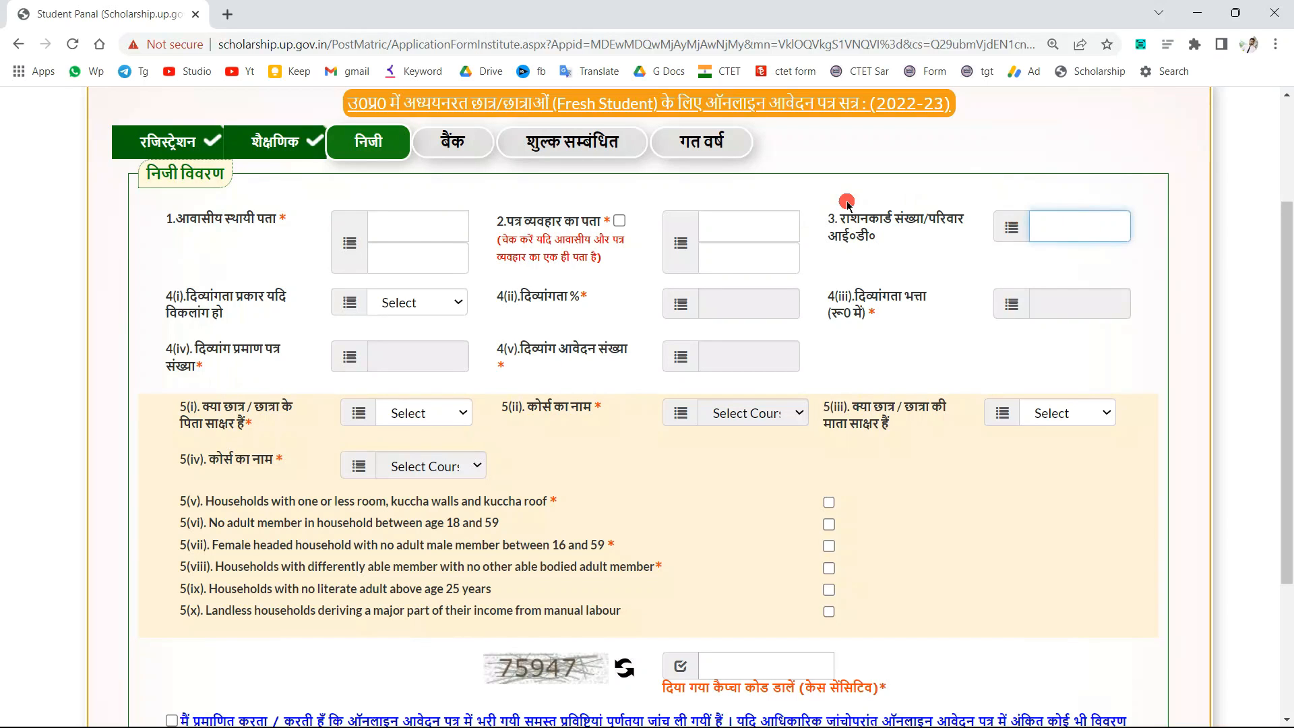
{"action": "left_click_drag", "start_coordinate": [885, 233], "coordinate": [838, 221]}
{"action": "left_click", "coordinate": [1086, 227]}
{"action": "left_click_drag", "start_coordinate": [917, 242], "coordinate": [872, 242]}
{"action": "left_click", "coordinate": [855, 233]}
{"action": "left_click", "coordinate": [833, 219]}
{"action": "left_click", "coordinate": [870, 239]}
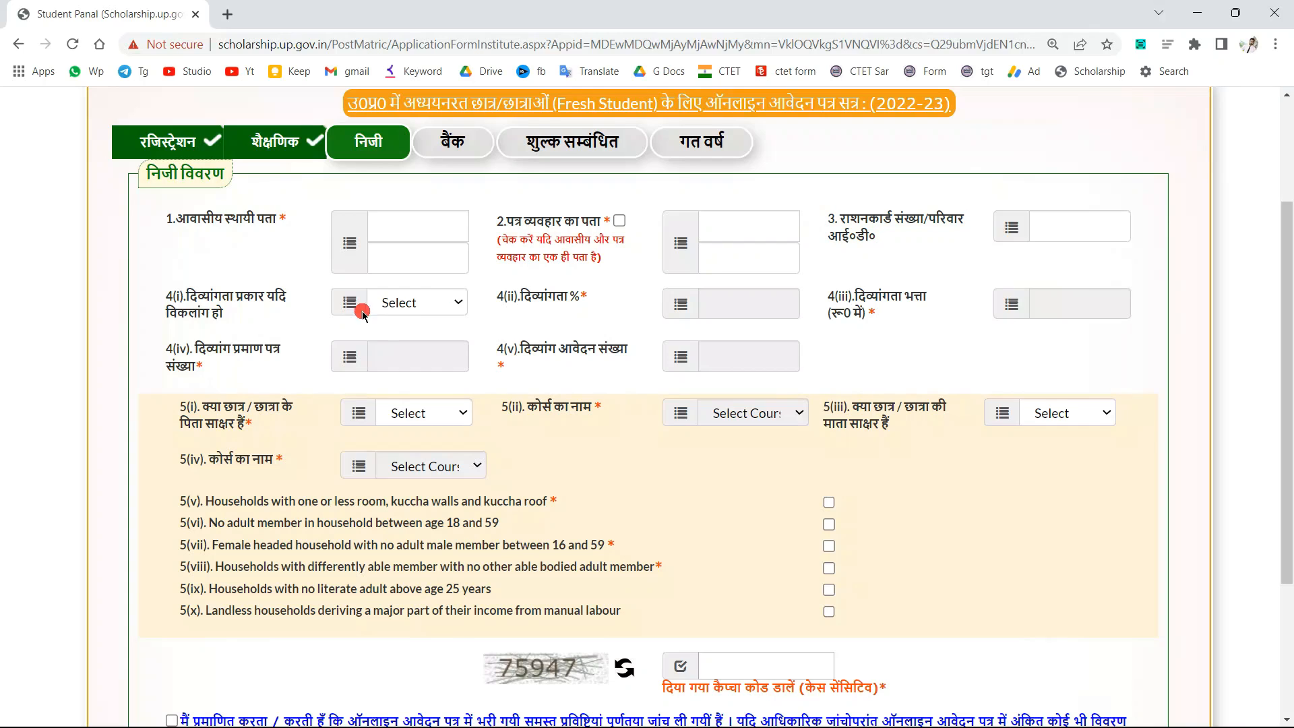
{"action": "left_click_drag", "start_coordinate": [166, 297], "coordinate": [226, 314]}
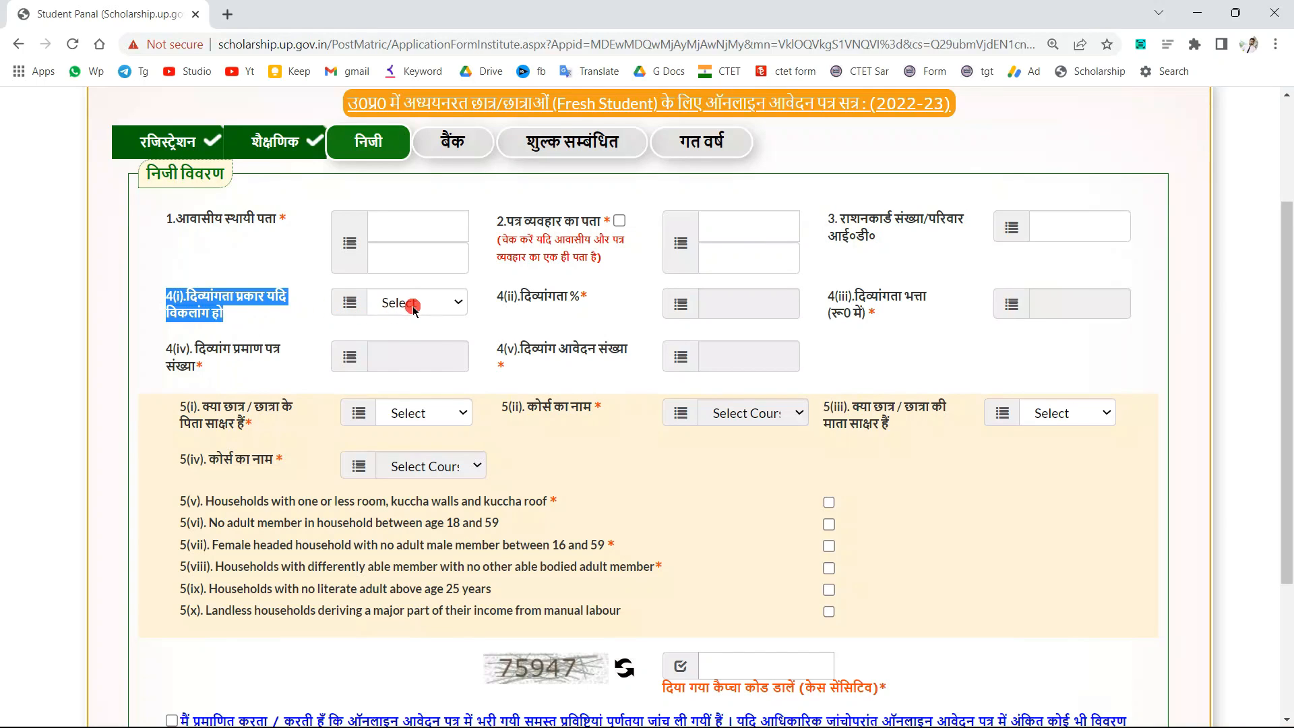
{"action": "left_click", "coordinate": [413, 303]}
{"action": "left_click", "coordinate": [263, 315]}
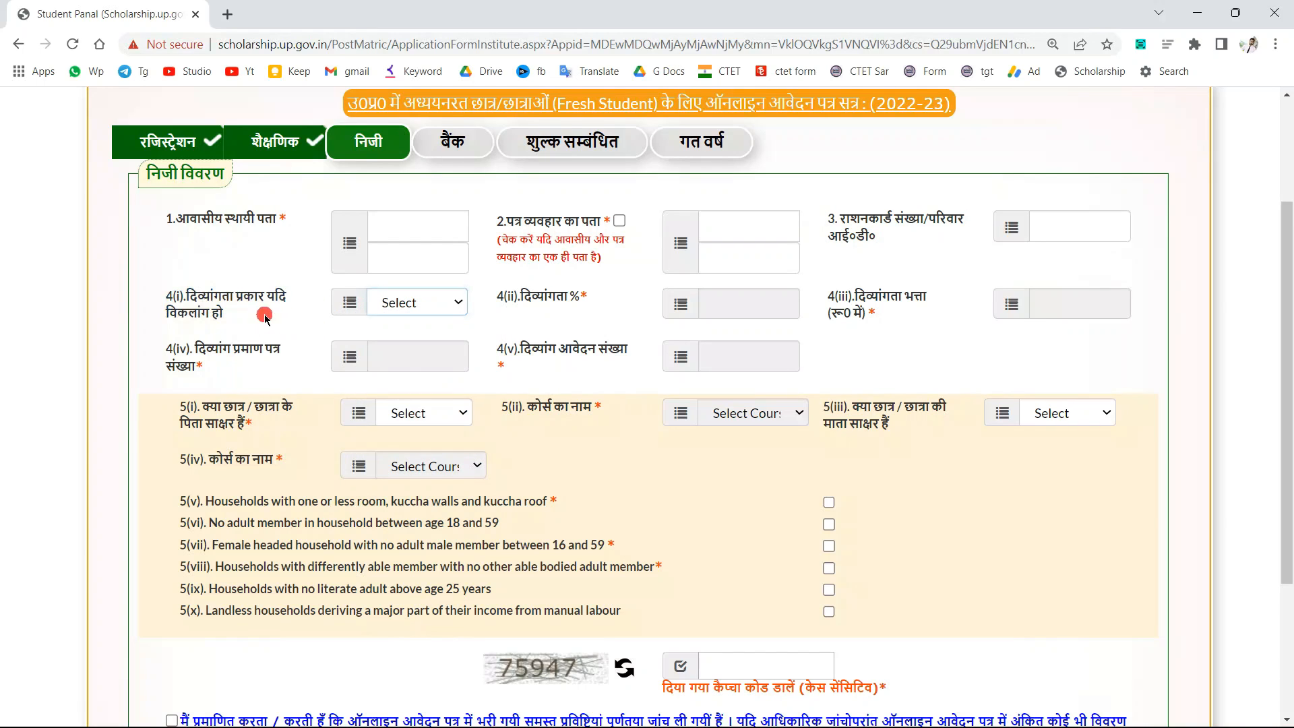
{"action": "scroll", "coordinate": [539, 291], "scroll_direction": "down", "scroll_amount": 1}
Answer YES to 5(i) father literate and choose Class 1 to 5 as his course
{"action": "left_click_drag", "start_coordinate": [168, 324], "coordinate": [240, 349]}
{"action": "left_click", "coordinate": [240, 348]}
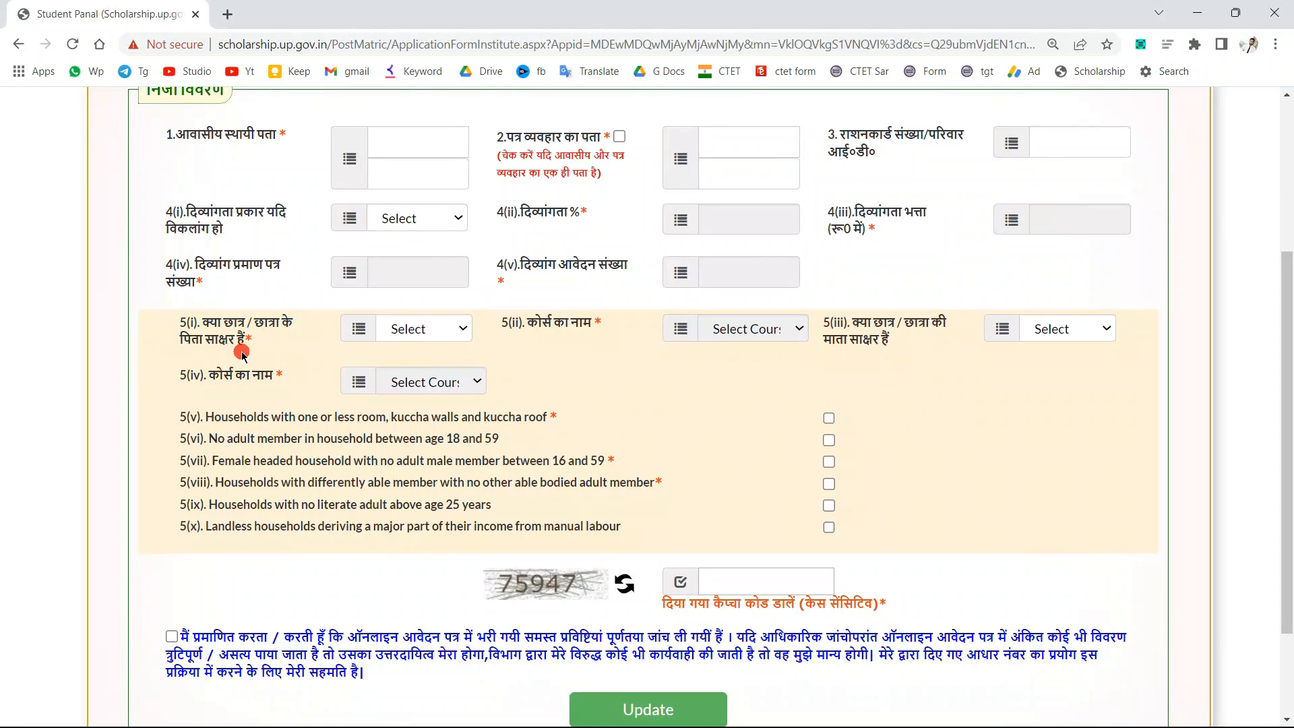
{"action": "left_click", "coordinate": [425, 329]}
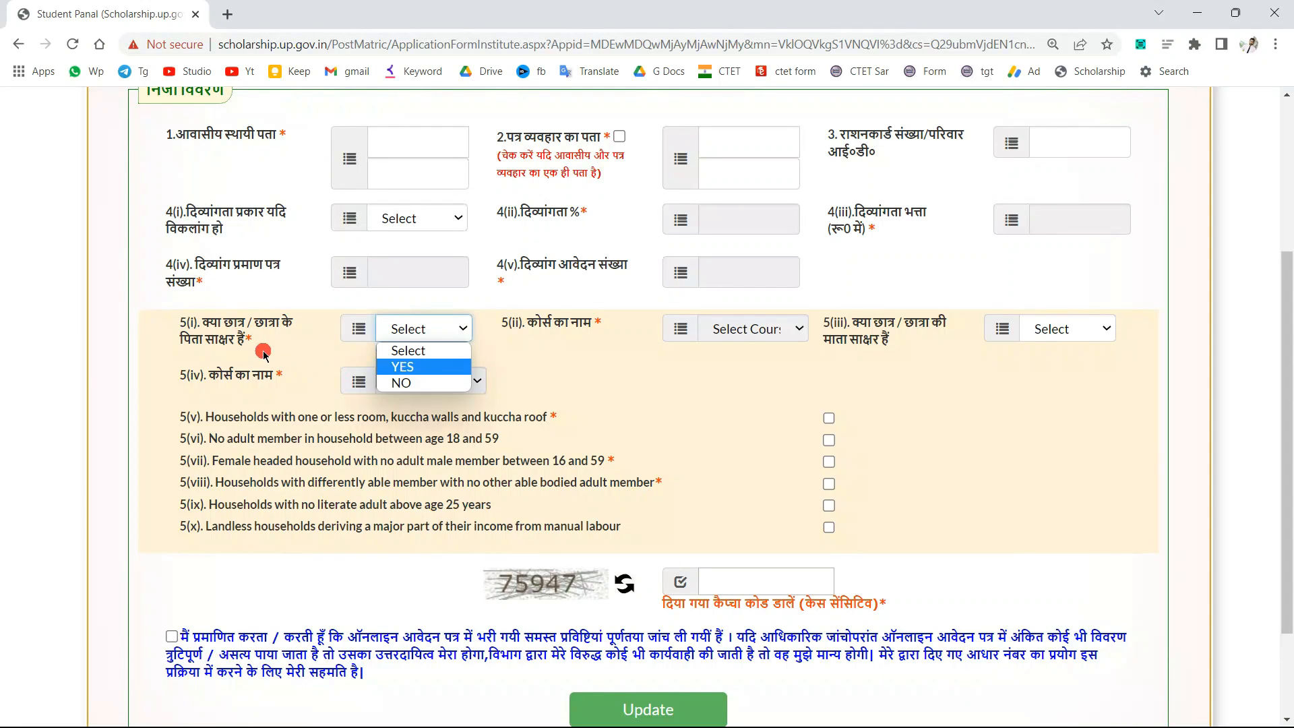
{"action": "left_click", "coordinate": [254, 349]}
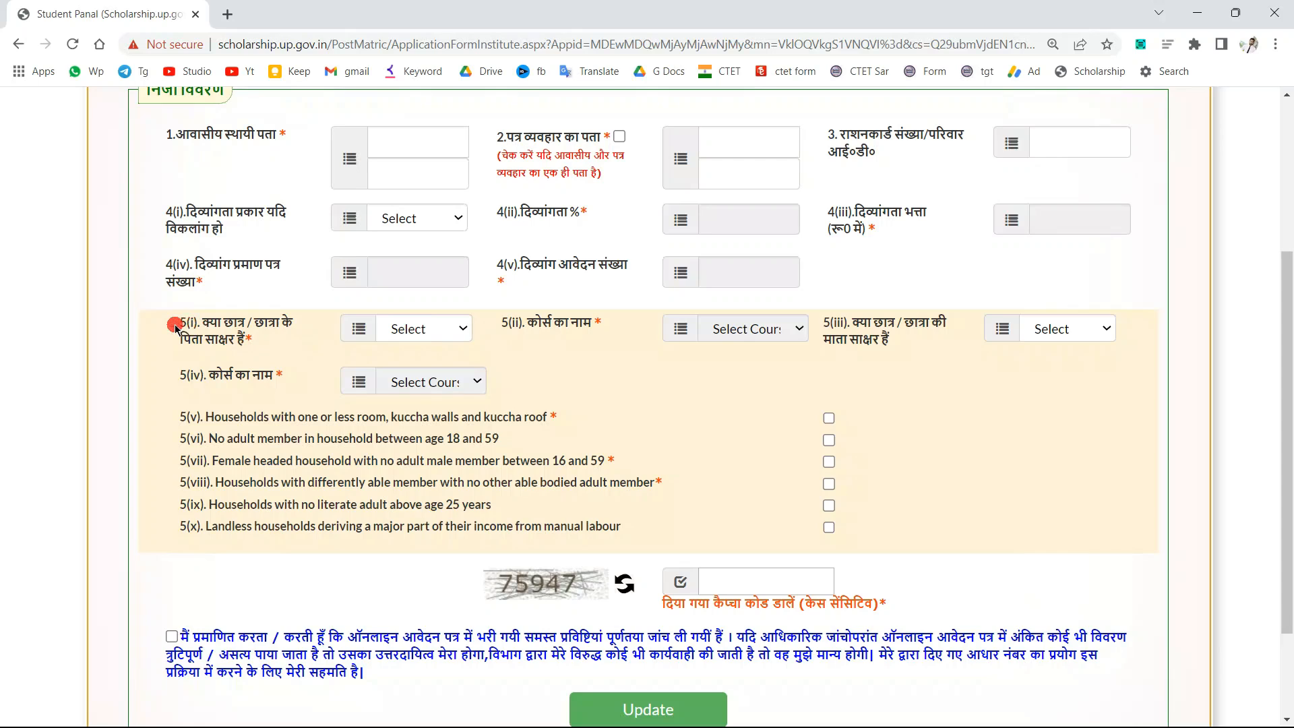
{"action": "left_click_drag", "start_coordinate": [221, 325], "coordinate": [237, 347]}
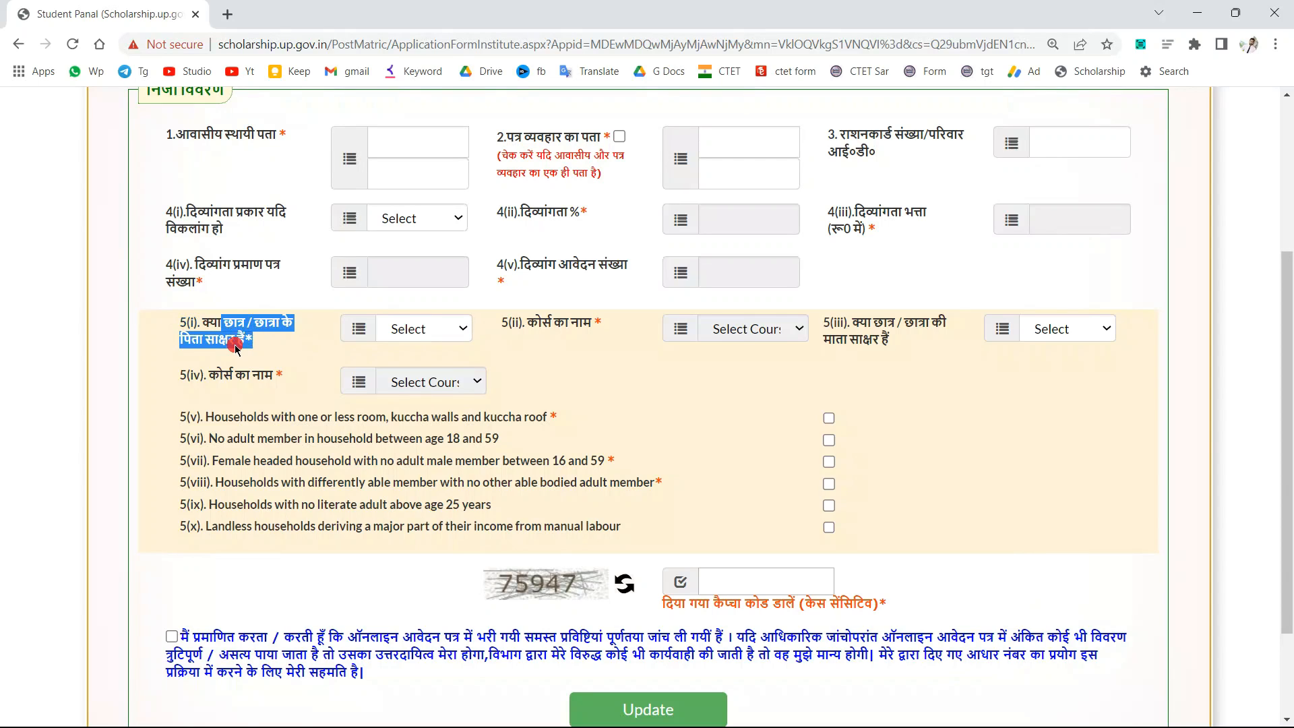
{"action": "left_click", "coordinate": [236, 347]}
{"action": "left_click", "coordinate": [412, 333]}
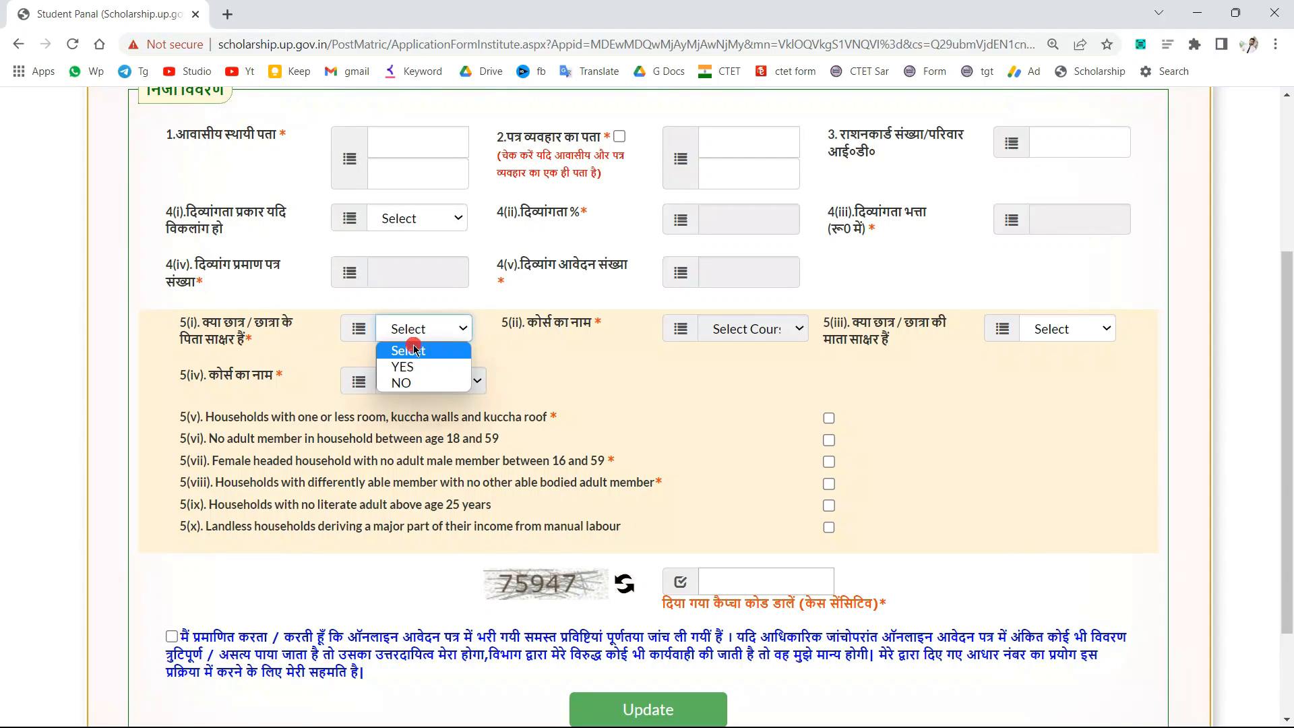
{"action": "left_click", "coordinate": [413, 367]}
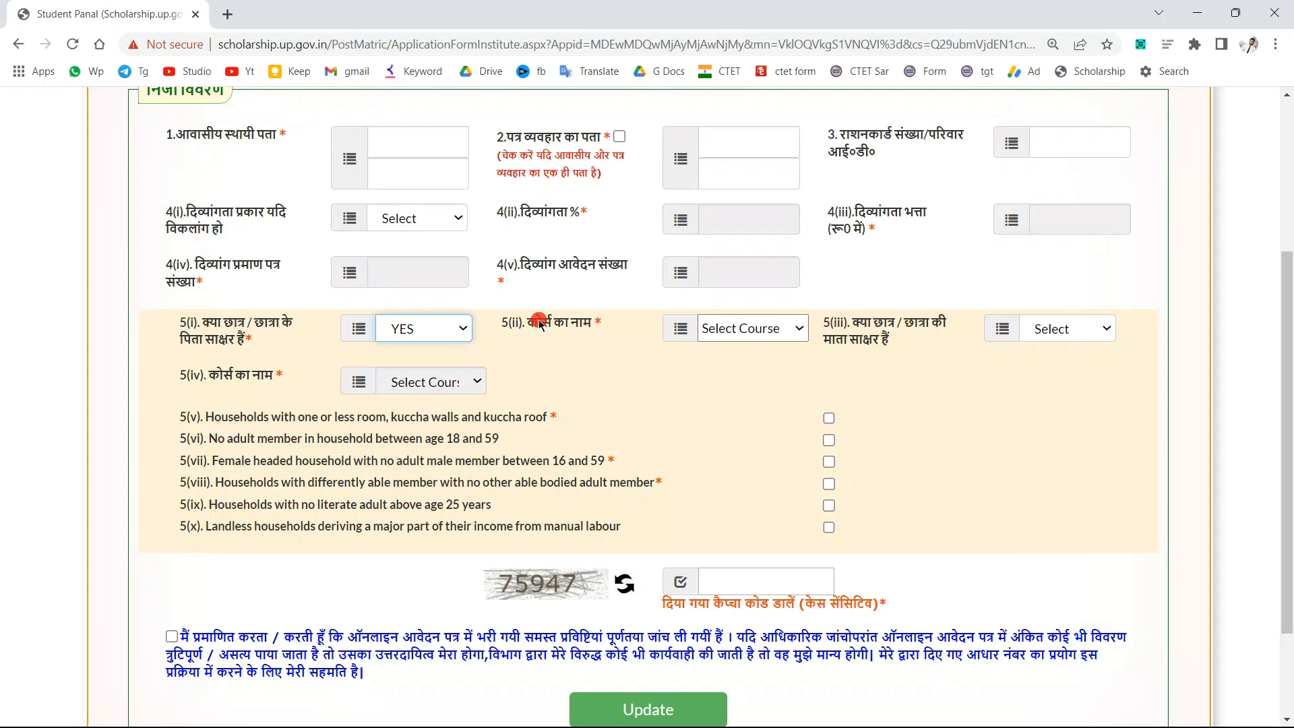
{"action": "left_click_drag", "start_coordinate": [539, 323], "coordinate": [647, 338]}
{"action": "left_click", "coordinate": [751, 330]}
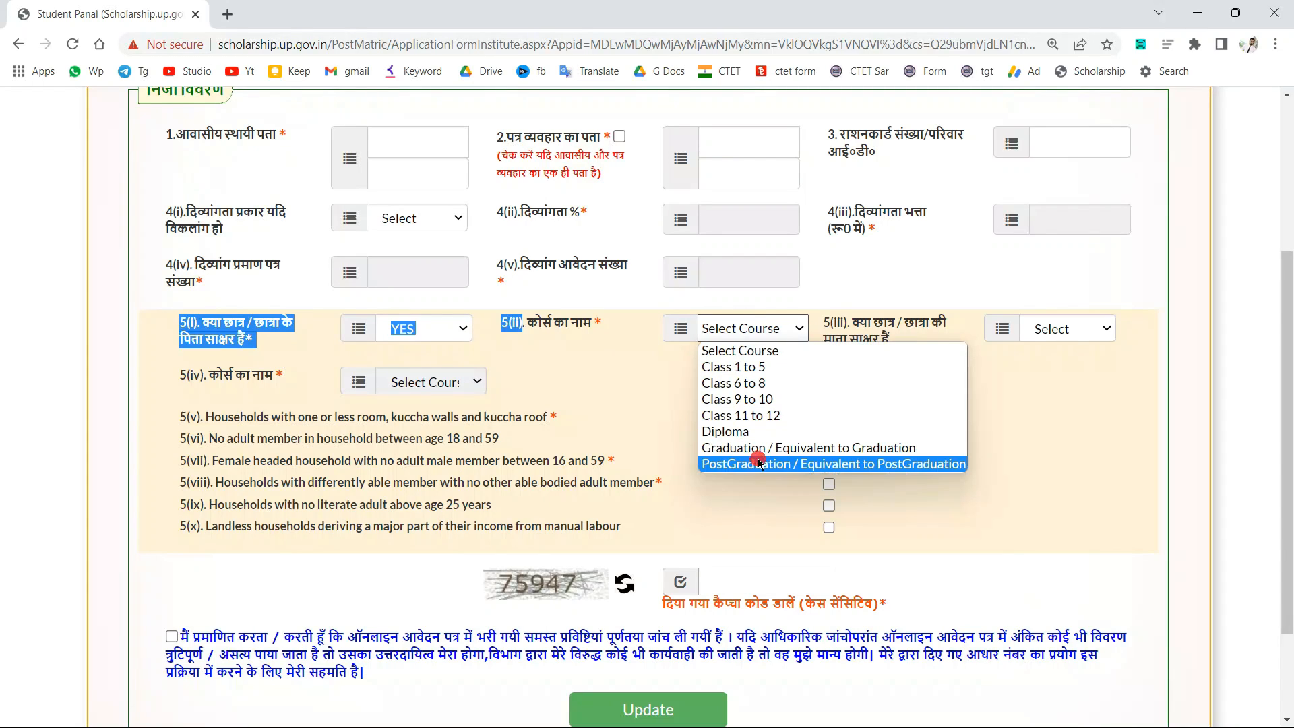
{"action": "left_click", "coordinate": [738, 370]}
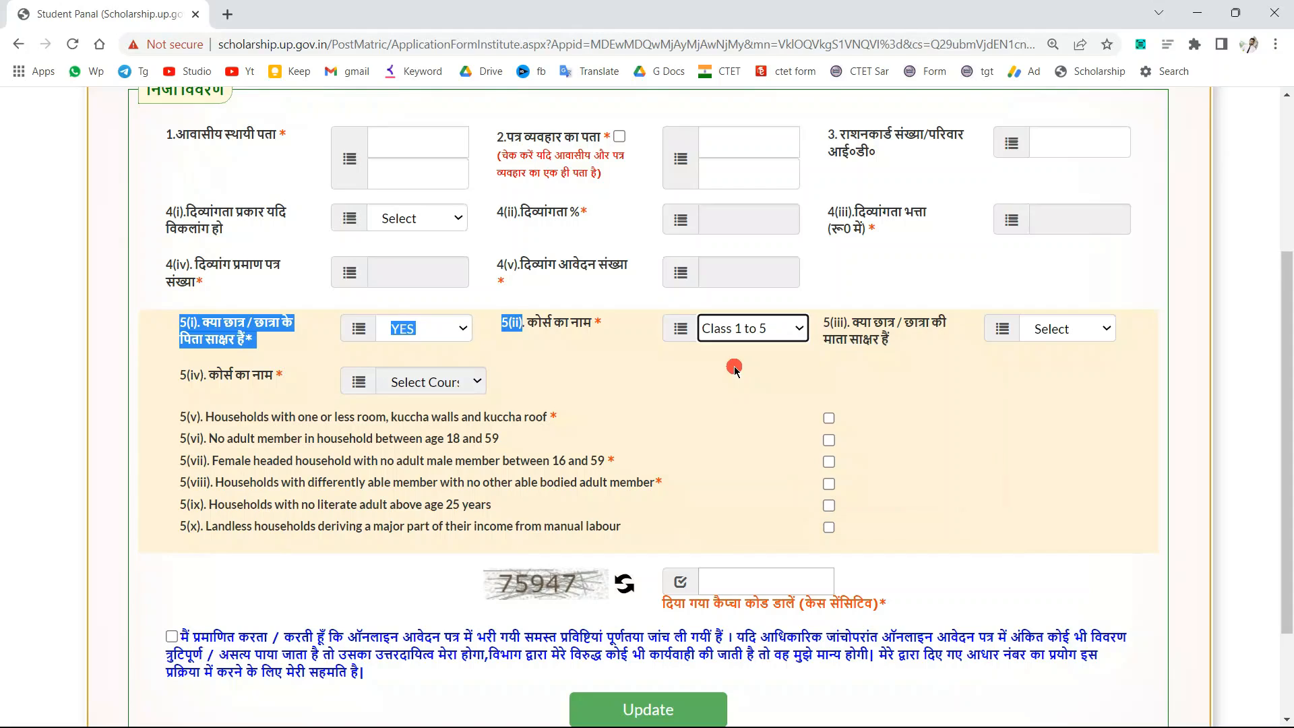
{"action": "left_click", "coordinate": [690, 378]}
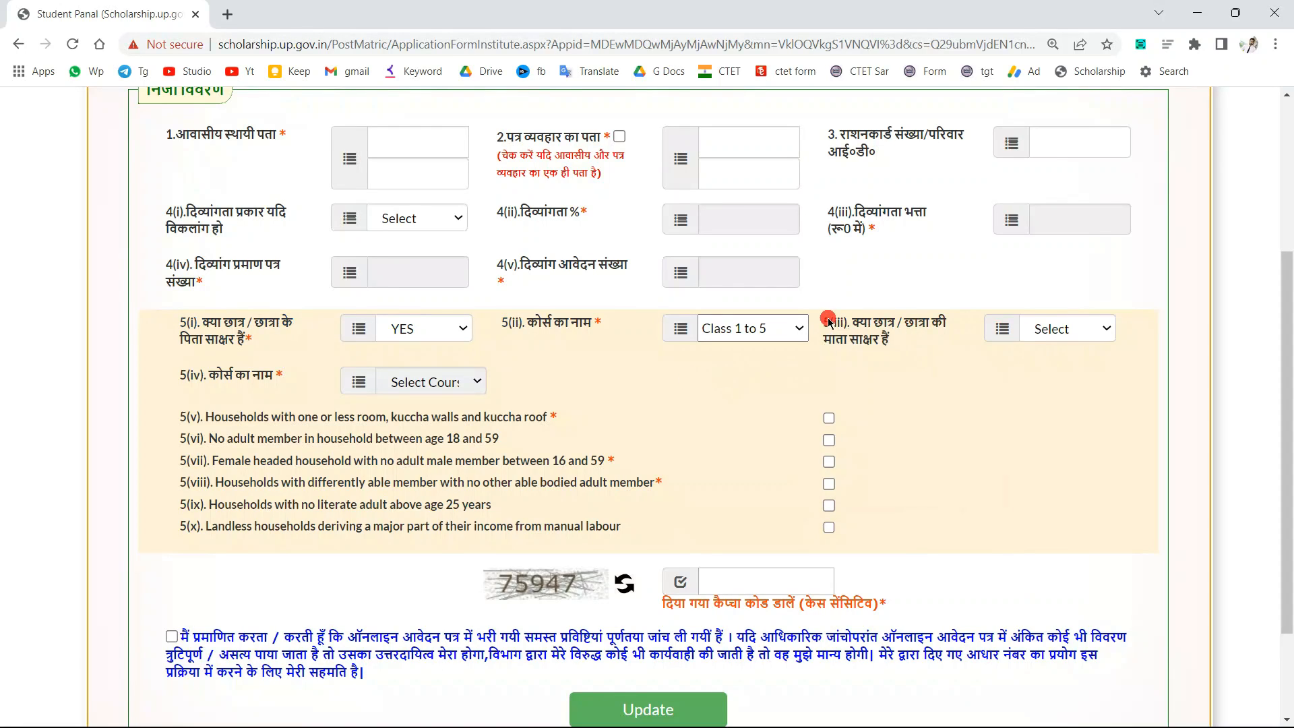
Answer NO to 5(iii) mother literate
{"action": "left_click_drag", "start_coordinate": [824, 322], "coordinate": [879, 340]}
{"action": "left_click", "coordinate": [1068, 328]}
{"action": "left_click", "coordinate": [1061, 386]}
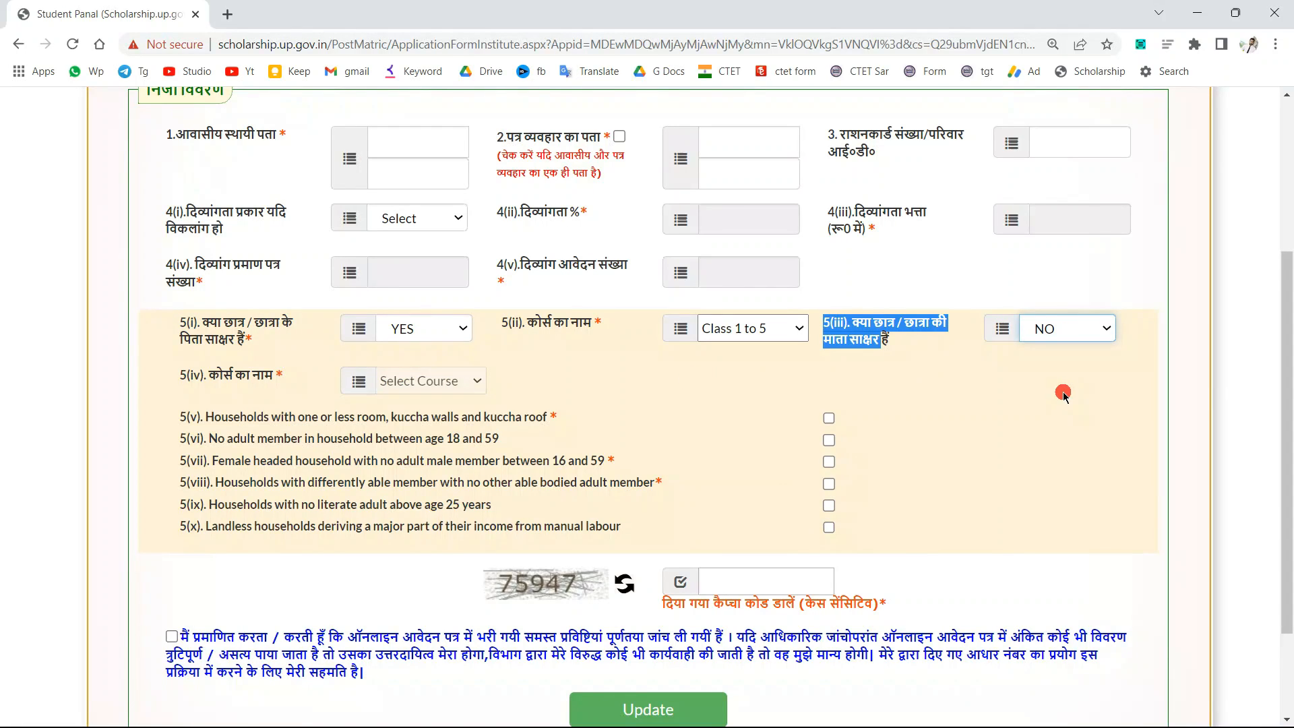
{"action": "left_click", "coordinate": [1061, 391]}
{"action": "left_click_drag", "start_coordinate": [180, 375], "coordinate": [188, 374]}
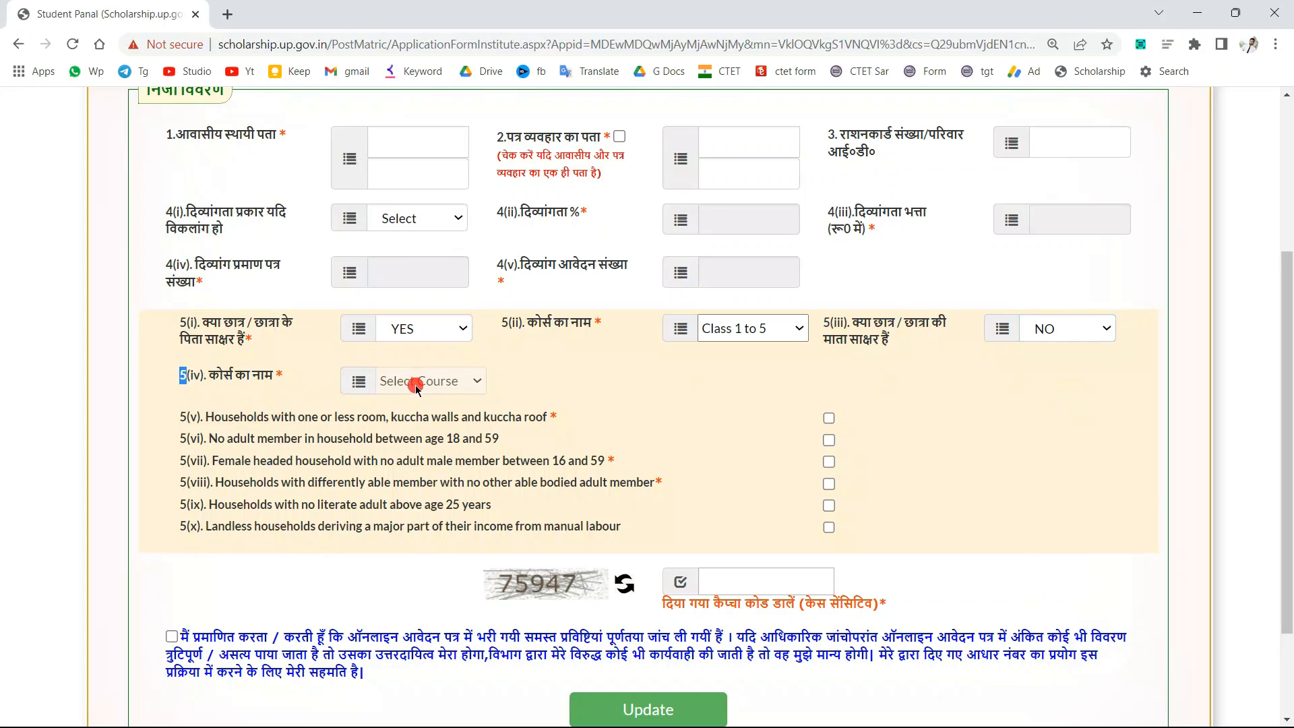
{"action": "left_click", "coordinate": [498, 403]}
{"action": "left_click_drag", "start_coordinate": [191, 419], "coordinate": [847, 532]}
{"action": "left_click", "coordinate": [869, 532]}
{"action": "scroll", "coordinate": [236, 429], "scroll_direction": "down", "scroll_amount": 2}
{"action": "left_click_drag", "start_coordinate": [175, 284], "coordinate": [851, 394]}
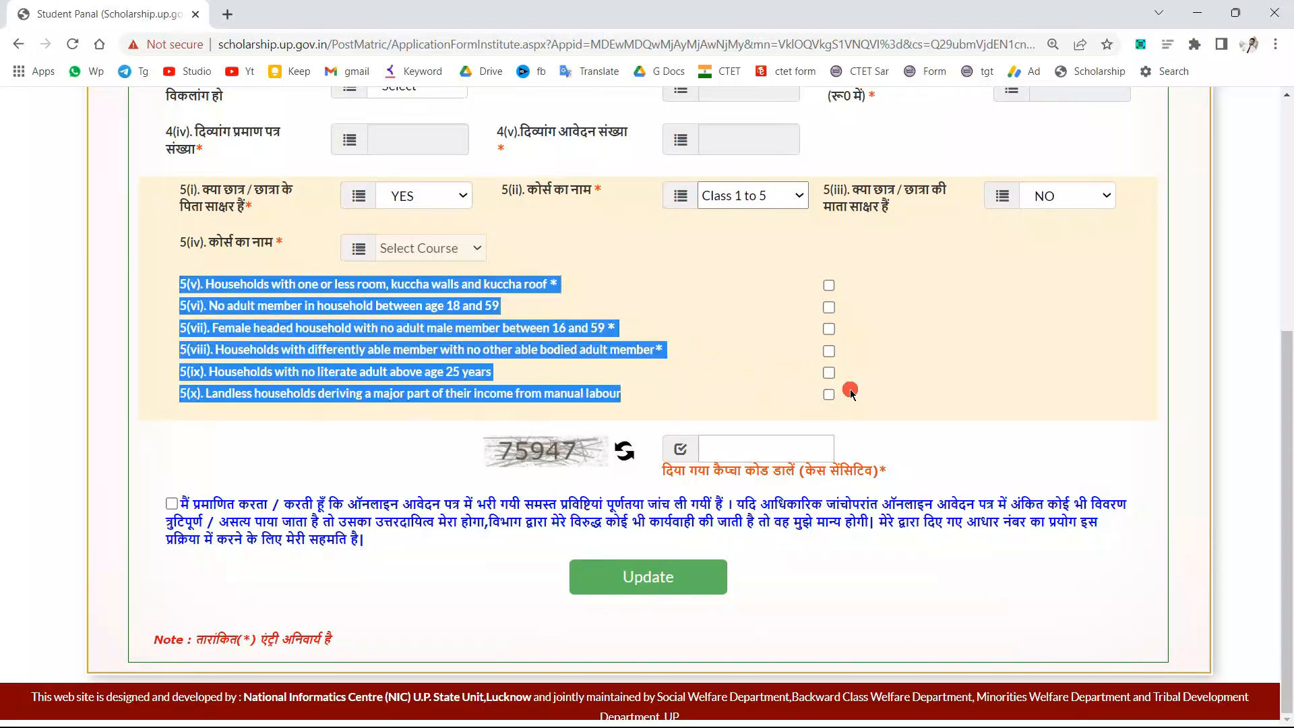
Enter the captcha, accept the declaration, and Update the personal details
{"action": "left_click", "coordinate": [618, 397]}
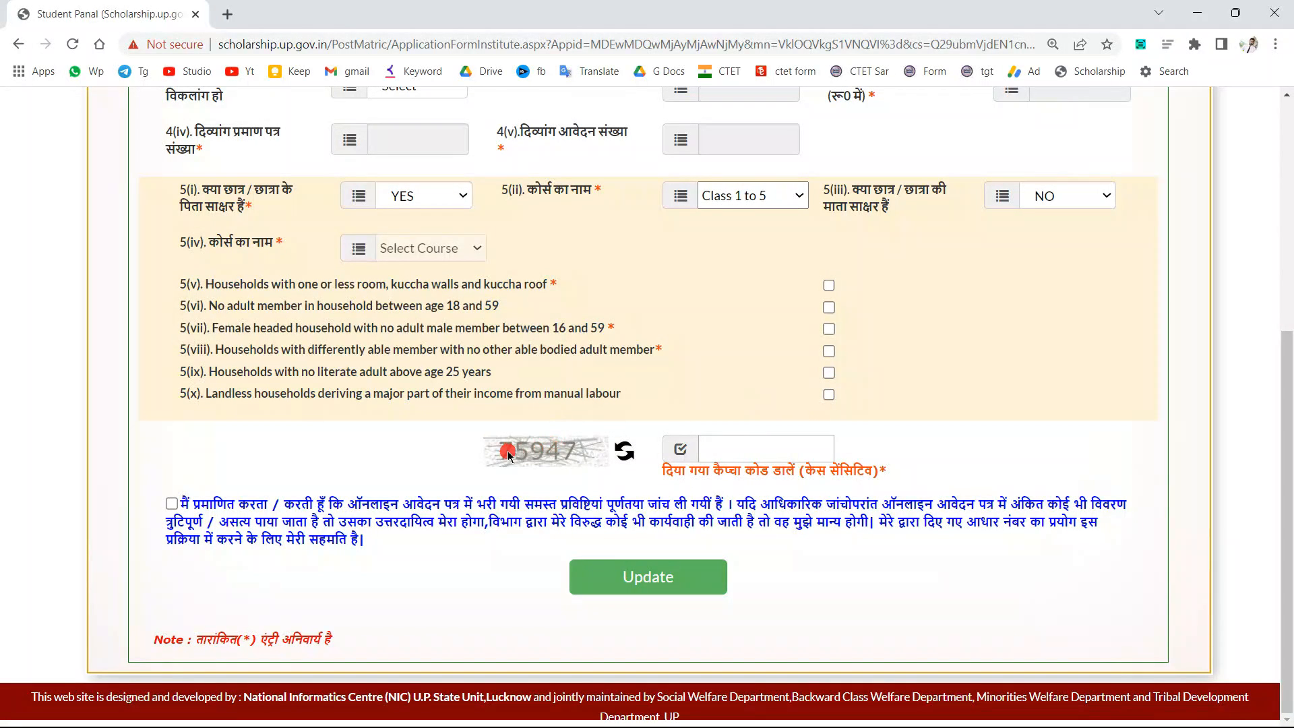
{"action": "left_click_drag", "start_coordinate": [213, 285], "coordinate": [480, 371]}
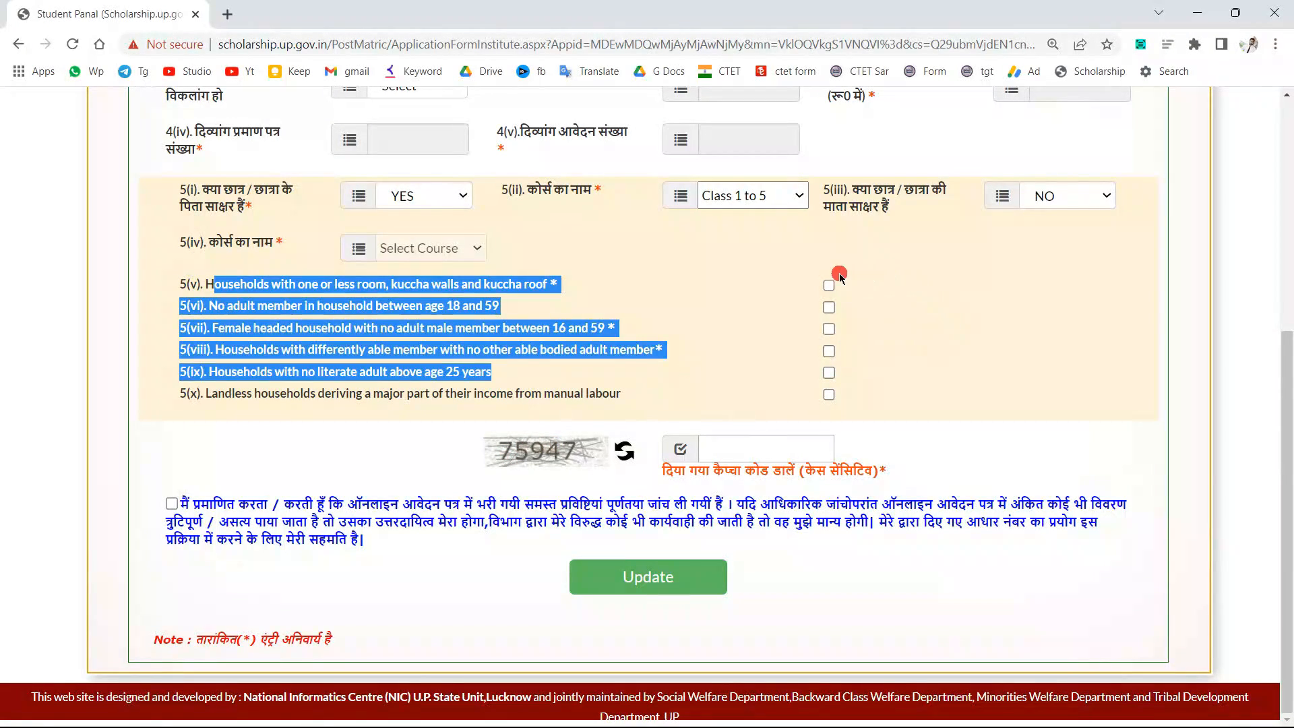
{"action": "left_click", "coordinate": [623, 355]}
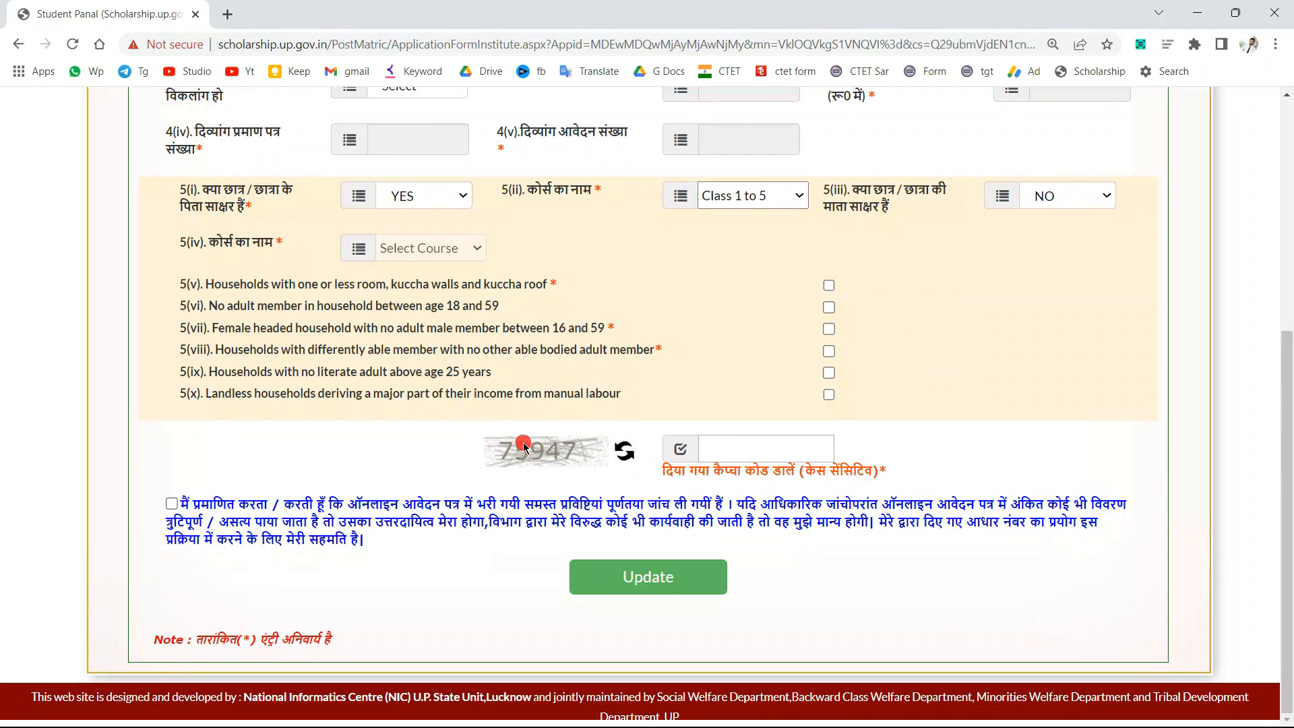
{"action": "left_click", "coordinate": [773, 452]}
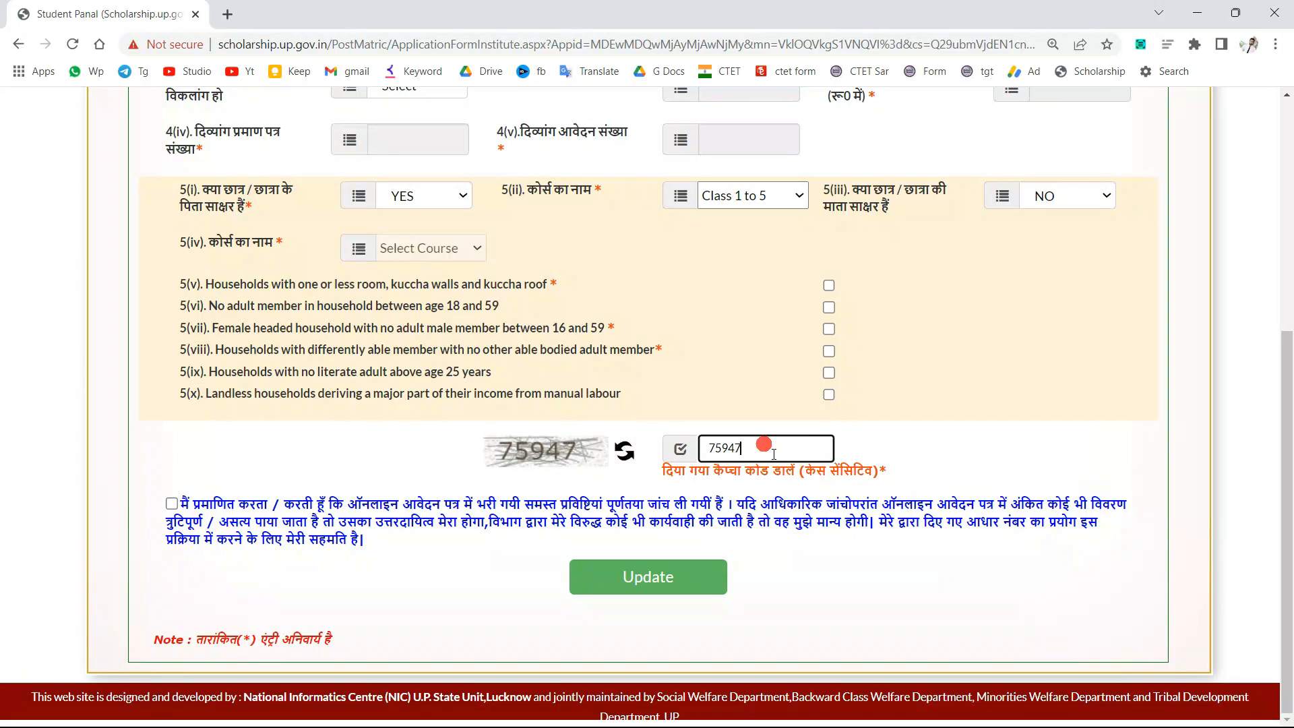
{"action": "left_click", "coordinate": [172, 503]}
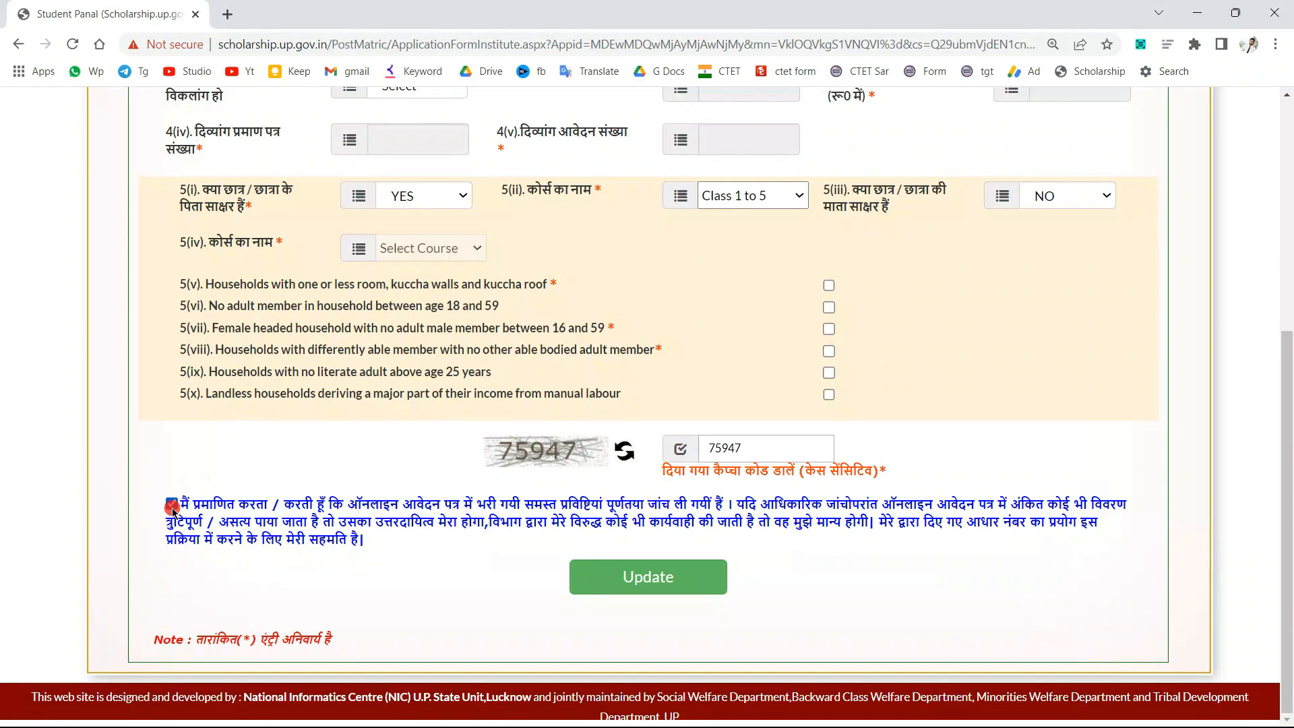
{"action": "left_click", "coordinate": [623, 584]}
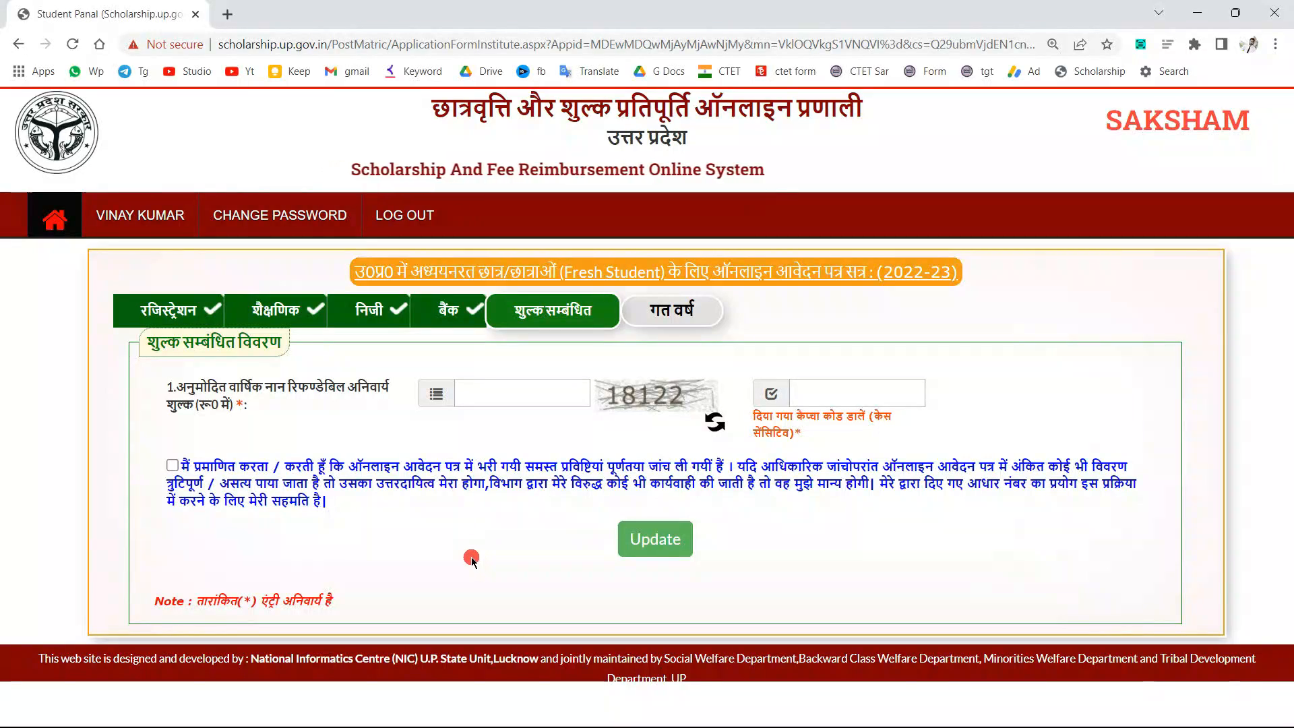
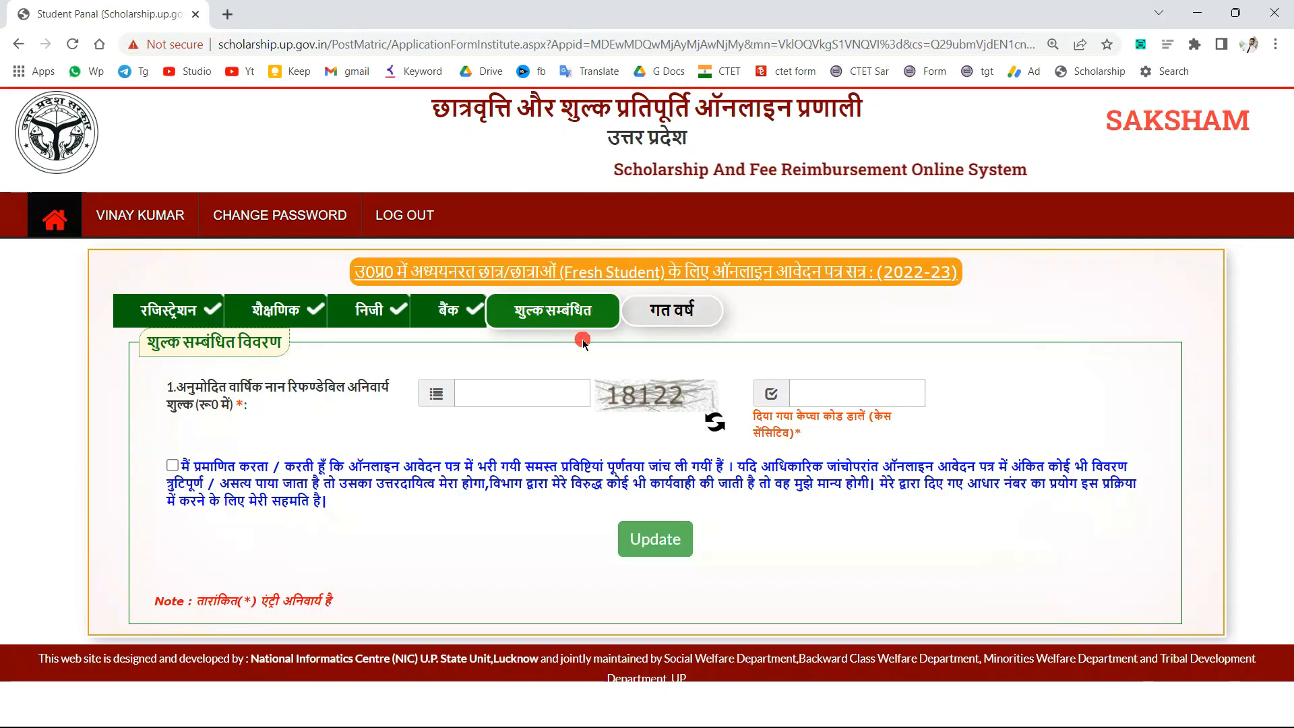
Enter 7500 as the annual non-refundable fee
{"action": "left_click", "coordinate": [472, 390]}
{"action": "left_click", "coordinate": [498, 394]}
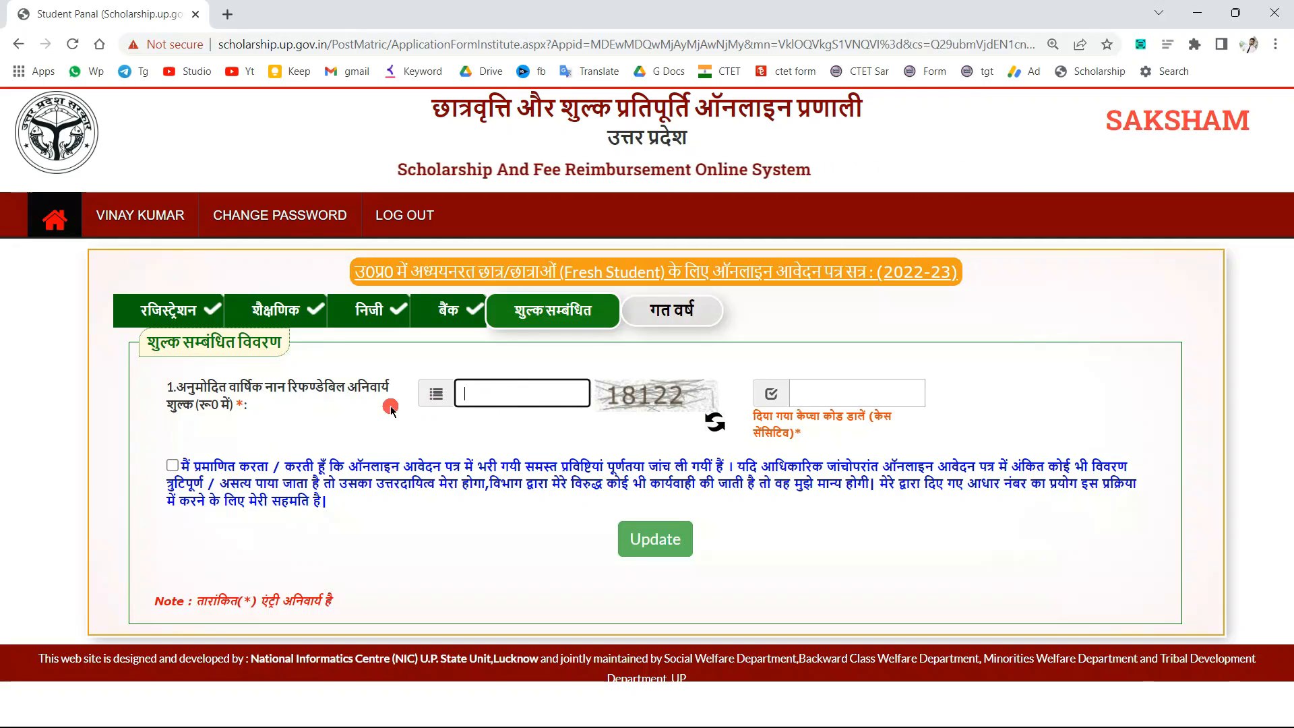
{"action": "left_click_drag", "start_coordinate": [186, 387], "coordinate": [369, 389]}
{"action": "left_click", "coordinate": [194, 407]}
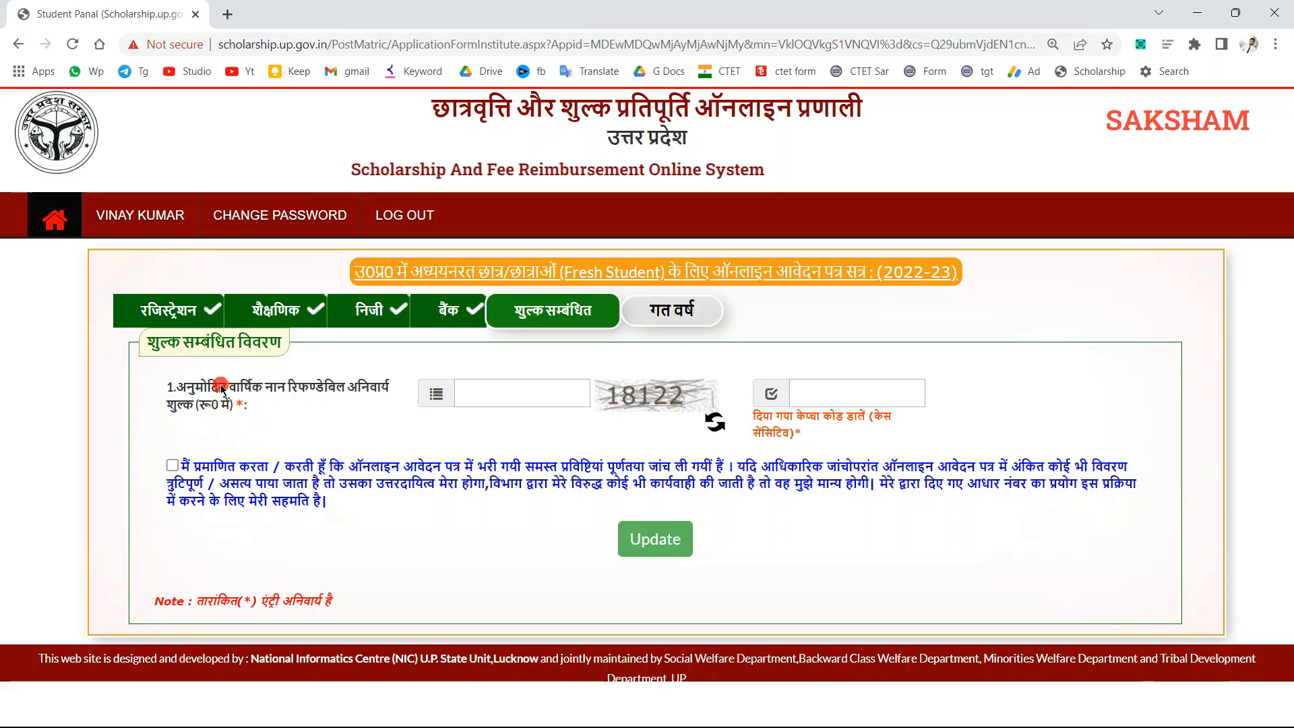
{"action": "left_click_drag", "start_coordinate": [251, 384], "coordinate": [348, 384]}
{"action": "left_click", "coordinate": [349, 384]}
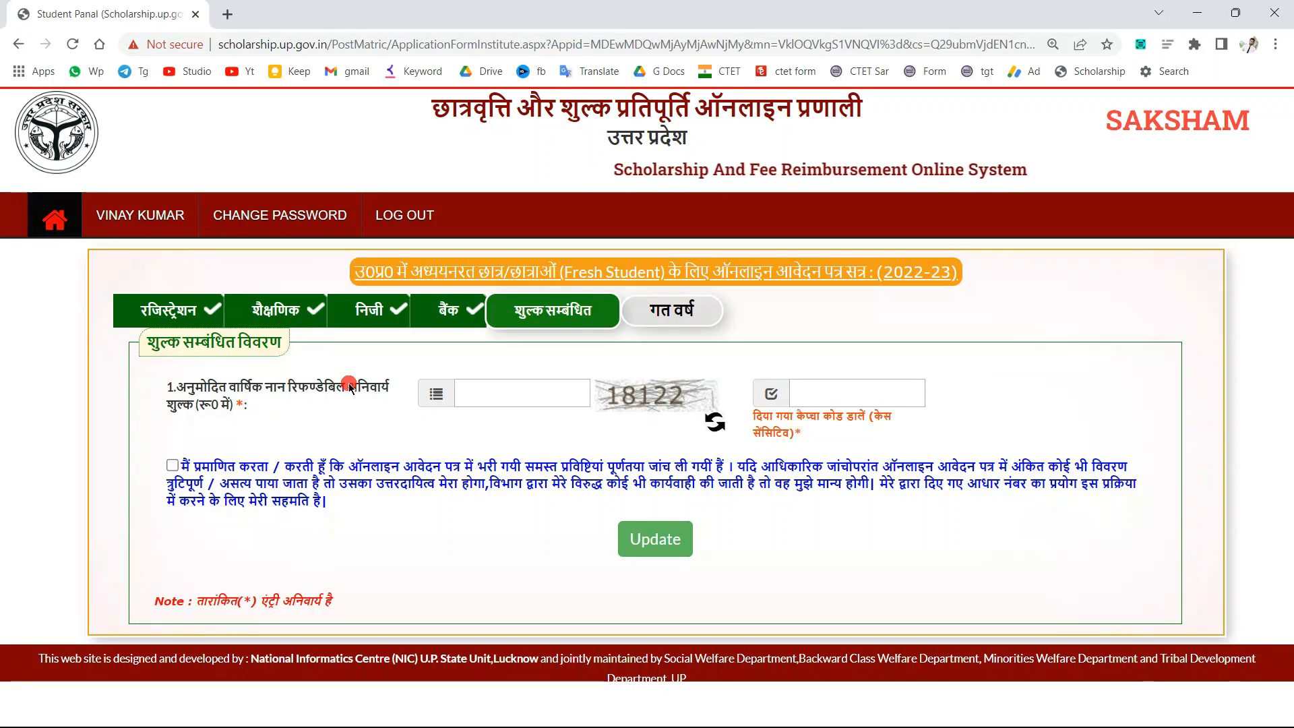
{"action": "left_click", "coordinate": [509, 400]}
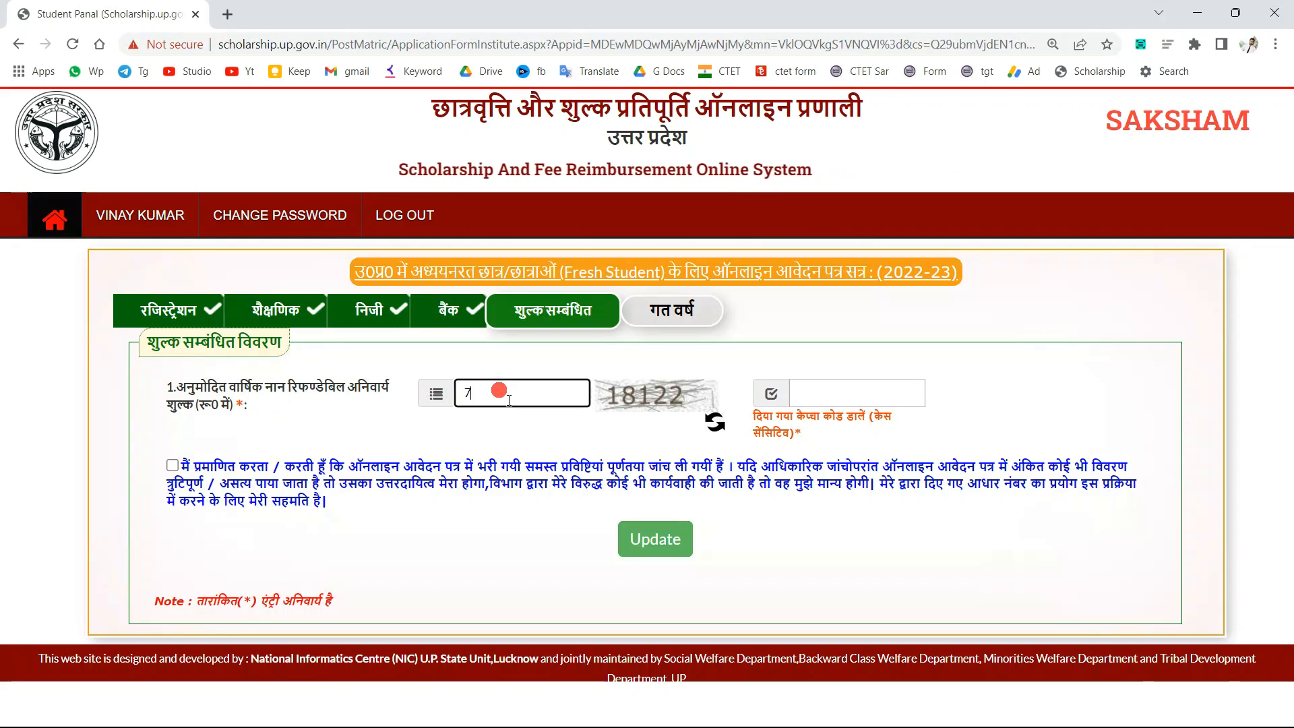
{"action": "type", "text": "7500"}
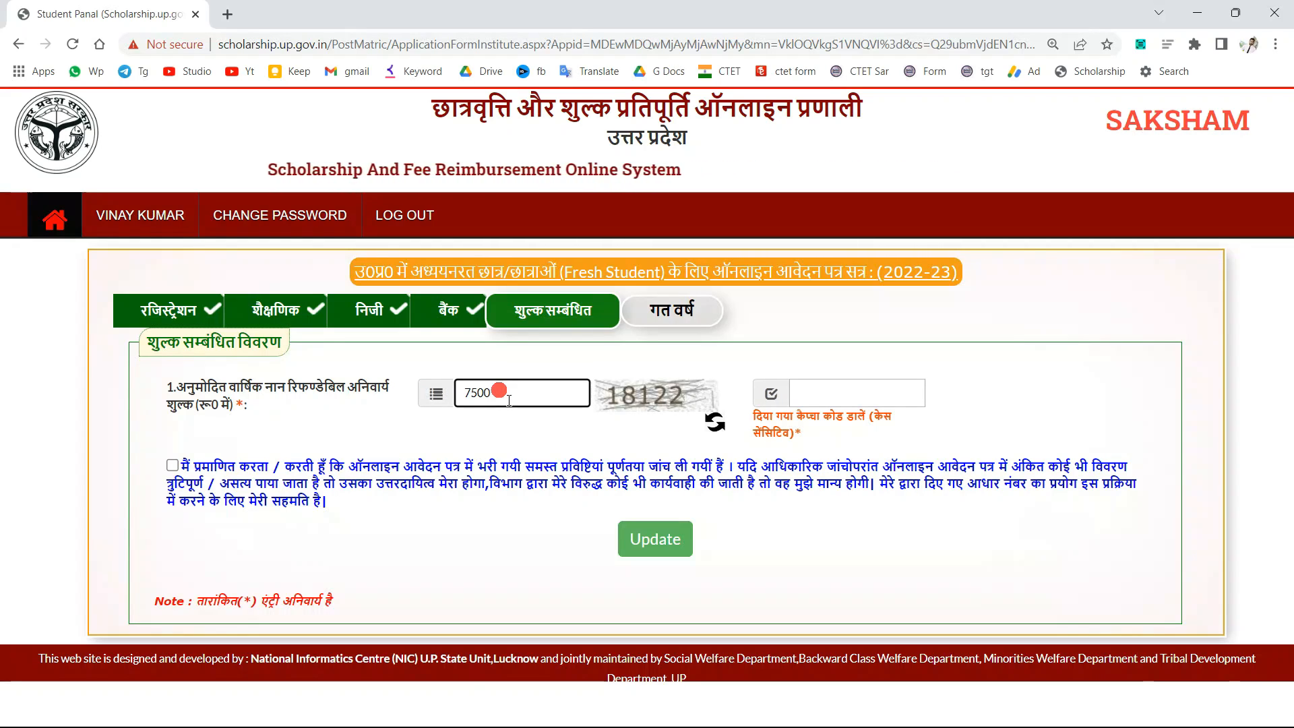
{"action": "left_click_drag", "start_coordinate": [509, 400], "coordinate": [458, 398]}
{"action": "left_click", "coordinate": [515, 404]}
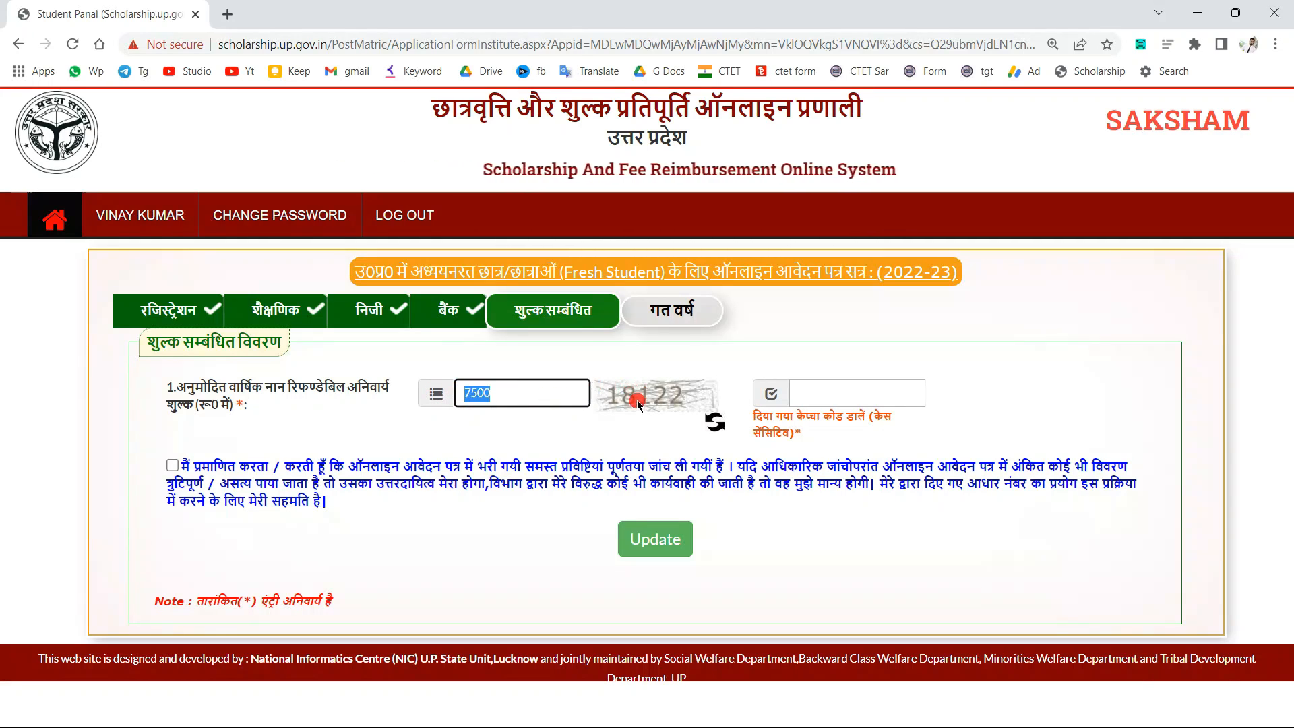
Fill in the captcha code and accept the declaration
{"action": "left_click", "coordinate": [842, 405]}
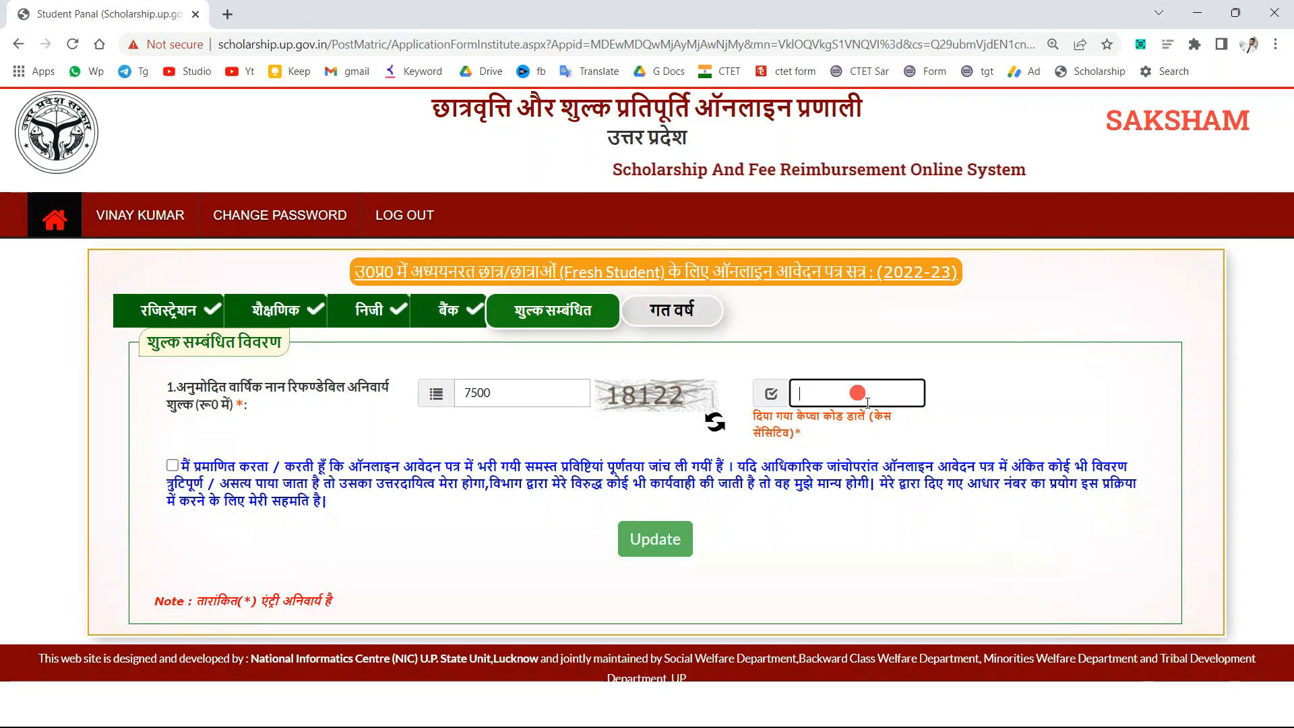
{"action": "type", "text": "18122"}
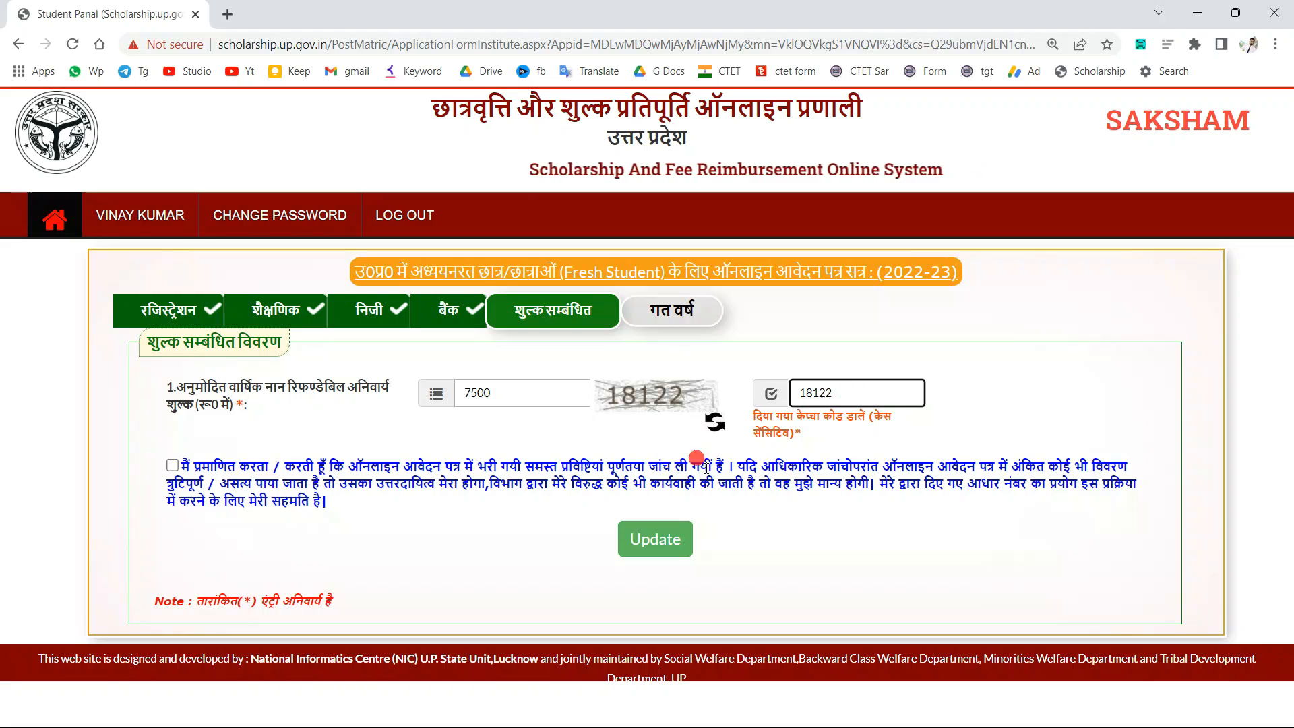
{"action": "left_click", "coordinate": [172, 465]}
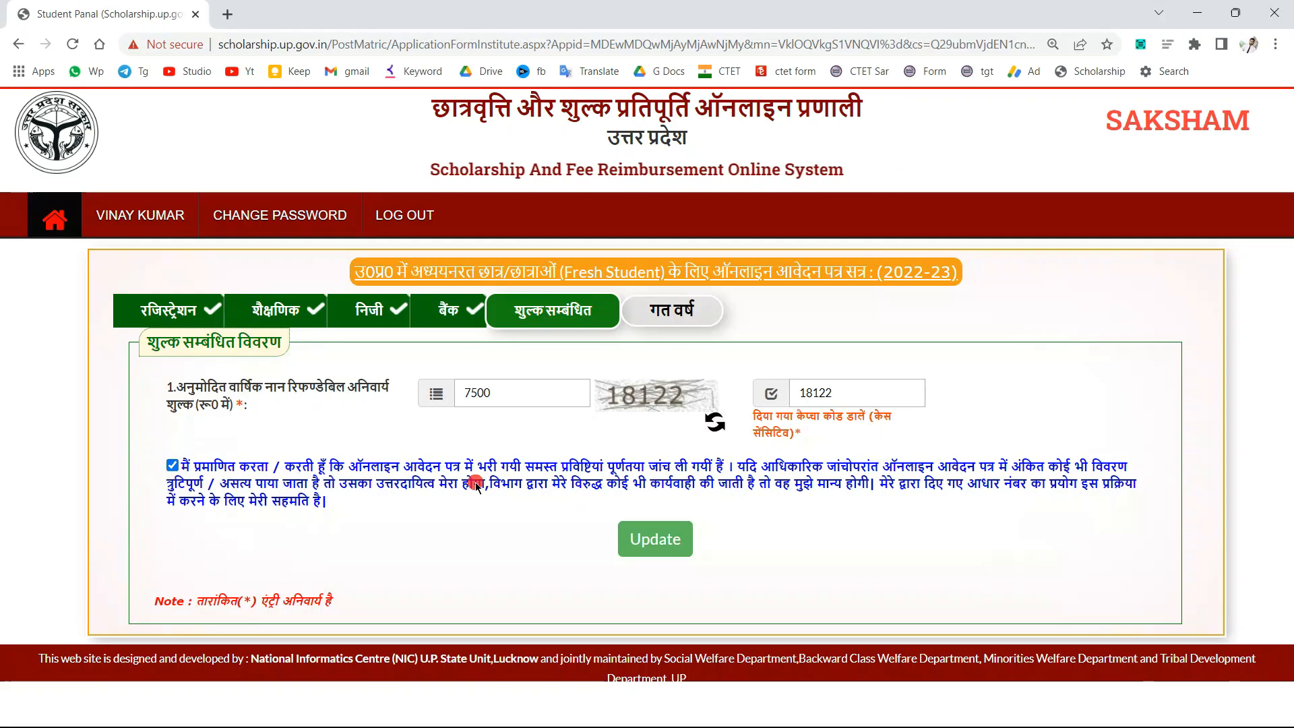
Update the fee details, then keep PASS as the previous-year result
{"action": "left_click", "coordinate": [674, 551]}
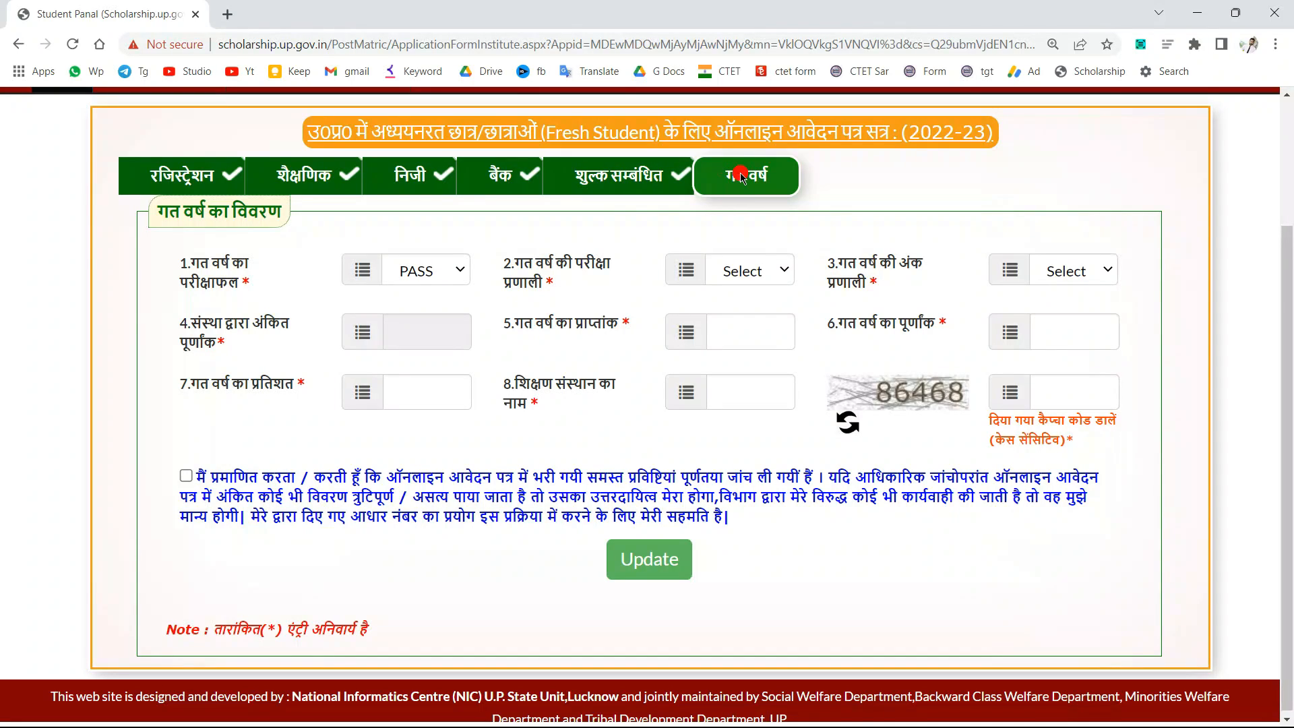
{"action": "left_click_drag", "start_coordinate": [194, 271], "coordinate": [251, 278]}
{"action": "left_click", "coordinate": [252, 278]}
{"action": "left_click", "coordinate": [417, 270]}
{"action": "left_click", "coordinate": [424, 296]}
Choose वार्षिक परीक्षा प्रणाली as the exam system and वार्षिक परीक्षा अंक प्रणाली as the marks system
{"action": "double_click", "coordinate": [508, 259]}
{"action": "left_click", "coordinate": [733, 269]}
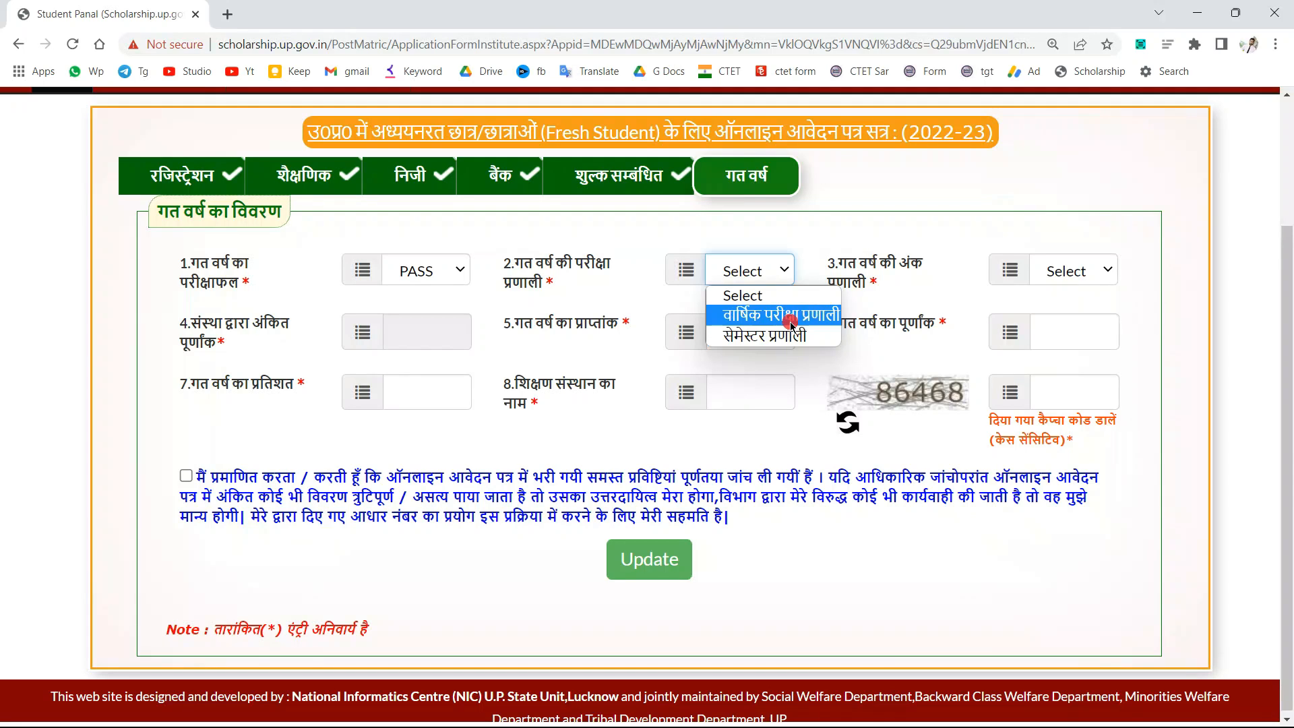
{"action": "left_click", "coordinate": [730, 316]}
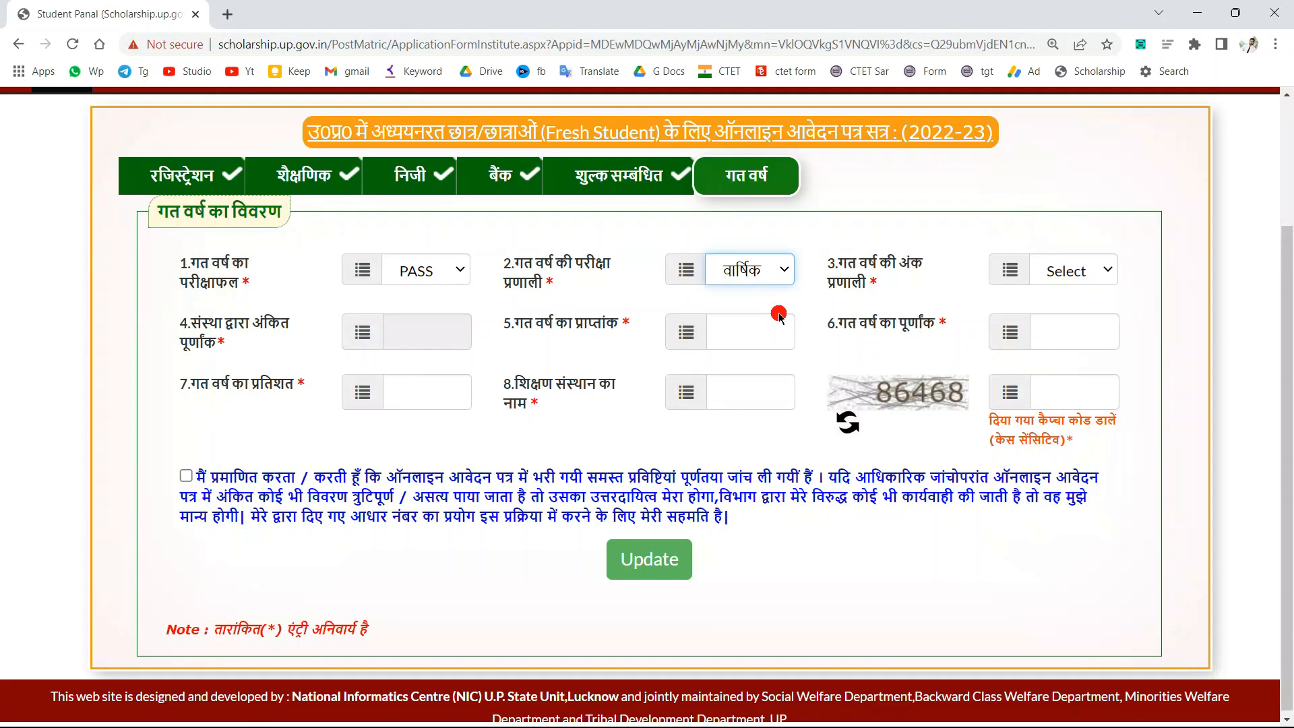
{"action": "left_click_drag", "start_coordinate": [824, 256], "coordinate": [873, 283]}
{"action": "triple_click", "coordinate": [873, 283]}
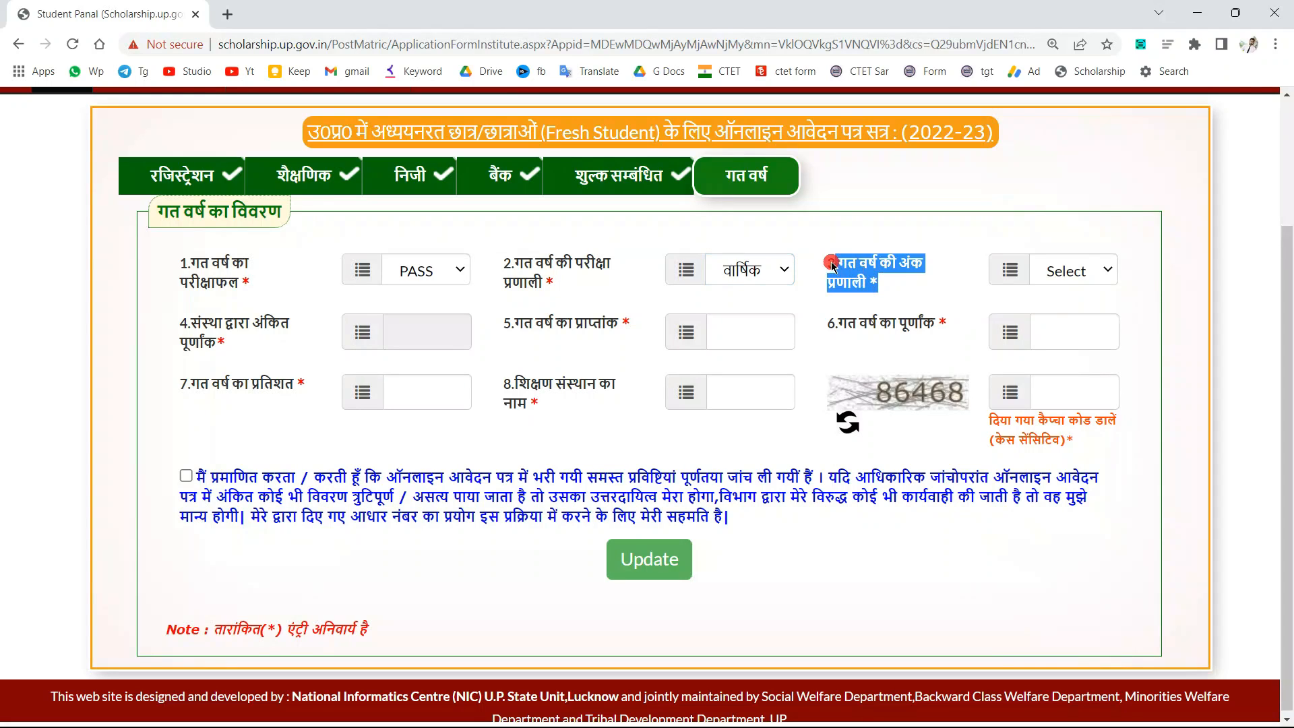
{"action": "left_click", "coordinate": [1084, 268]}
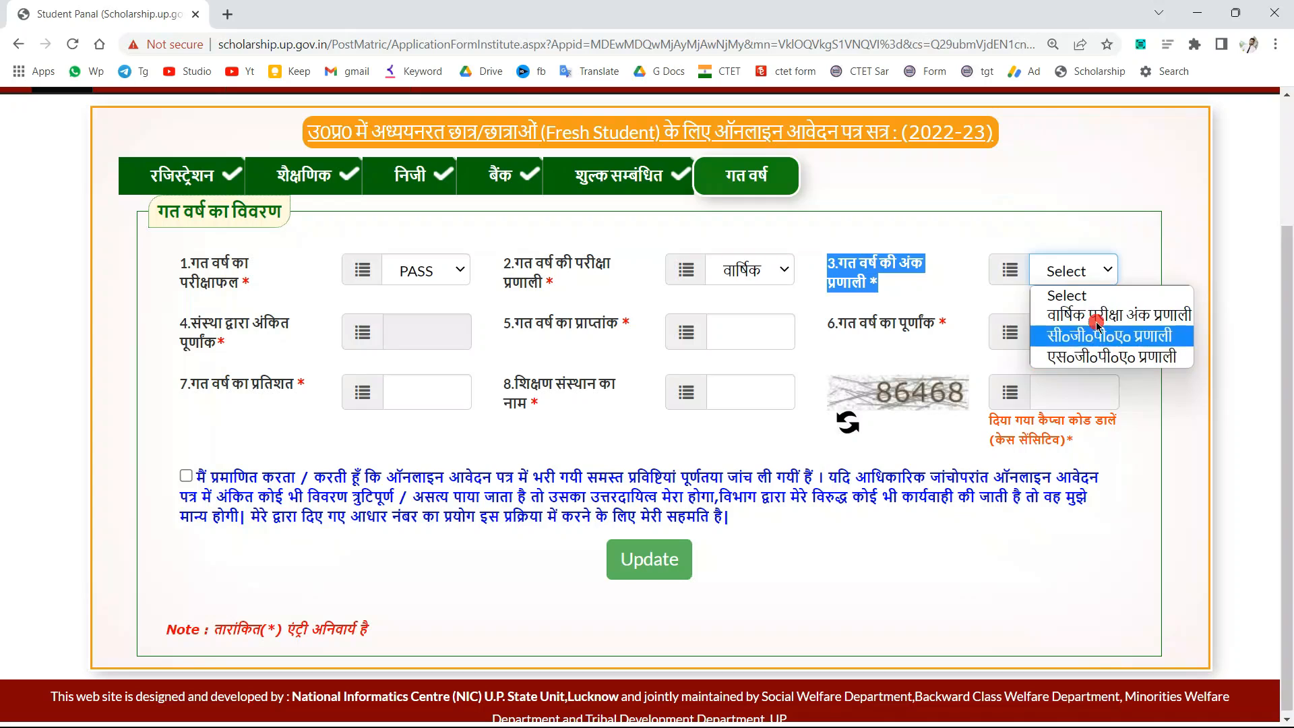
{"action": "left_click", "coordinate": [1112, 315]}
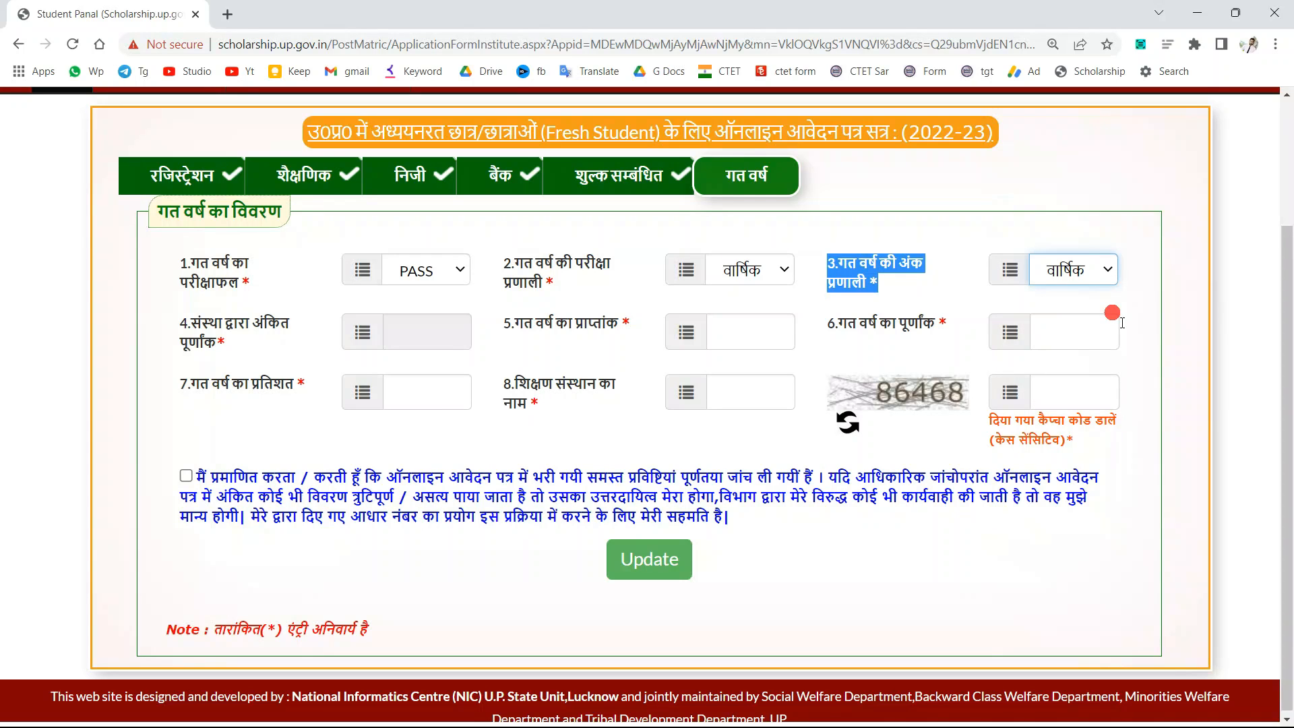
Change the previous-year marks system to सी०जी०पी०ए० प्रणाली (CGPA)
{"action": "left_click_drag", "start_coordinate": [177, 324], "coordinate": [261, 337]}
{"action": "left_click", "coordinate": [365, 341]}
{"action": "left_click_drag", "start_coordinate": [513, 327], "coordinate": [590, 325]}
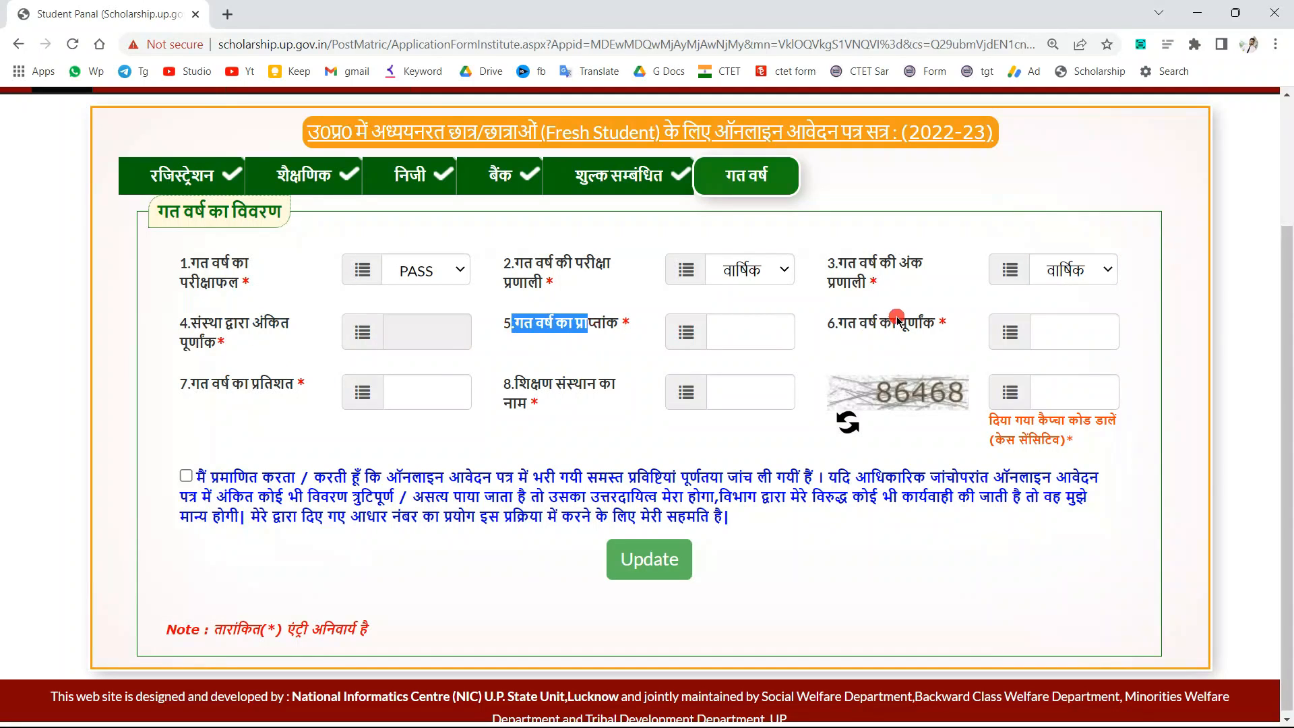
{"action": "left_click", "coordinate": [847, 320]}
{"action": "left_click_drag", "start_coordinate": [847, 320], "coordinate": [895, 321]}
{"action": "left_click", "coordinate": [738, 333]}
{"action": "left_click", "coordinate": [1049, 328]}
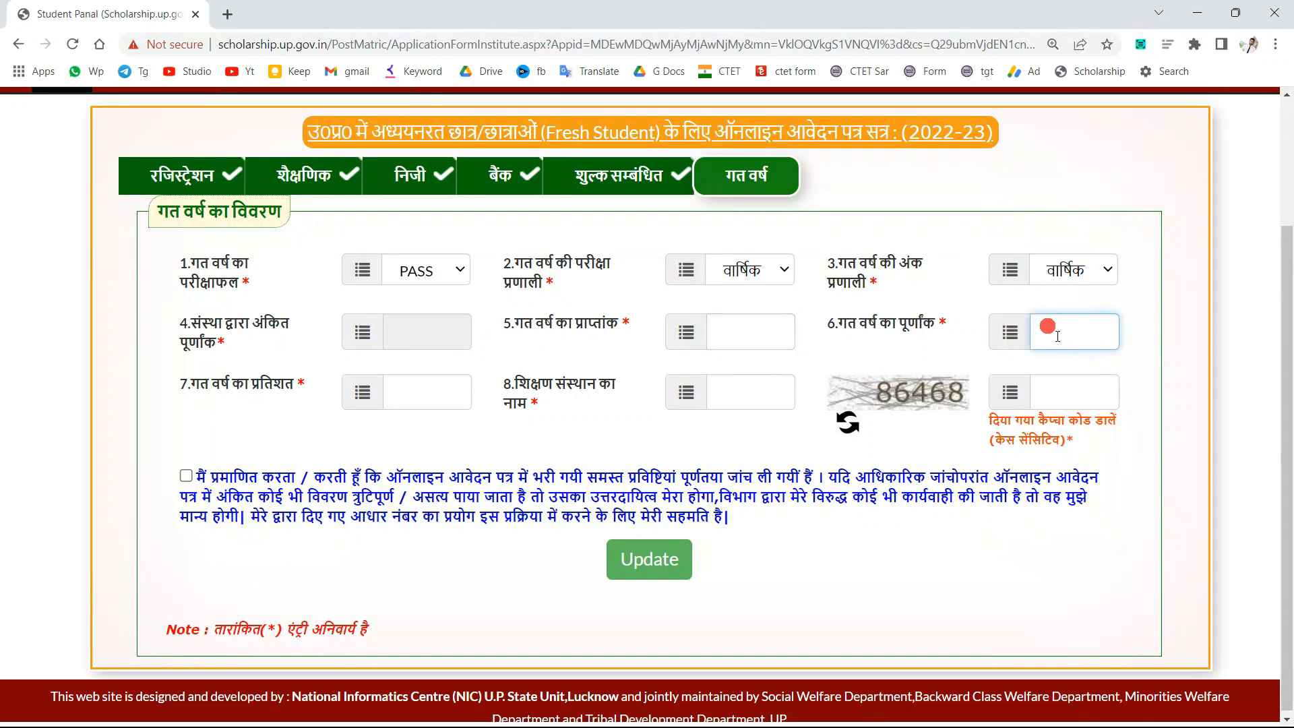
{"action": "left_click", "coordinate": [1051, 266]}
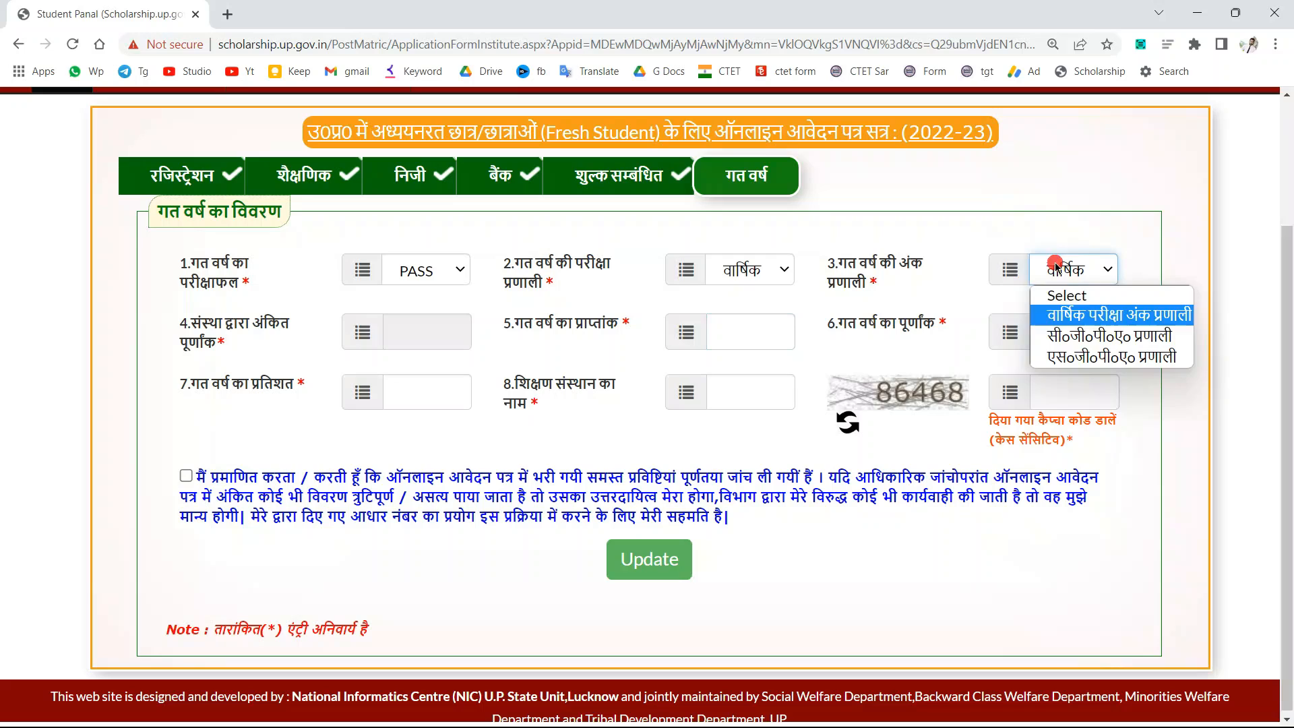
{"action": "left_click", "coordinate": [1084, 330]}
{"action": "left_click", "coordinate": [1131, 301]}
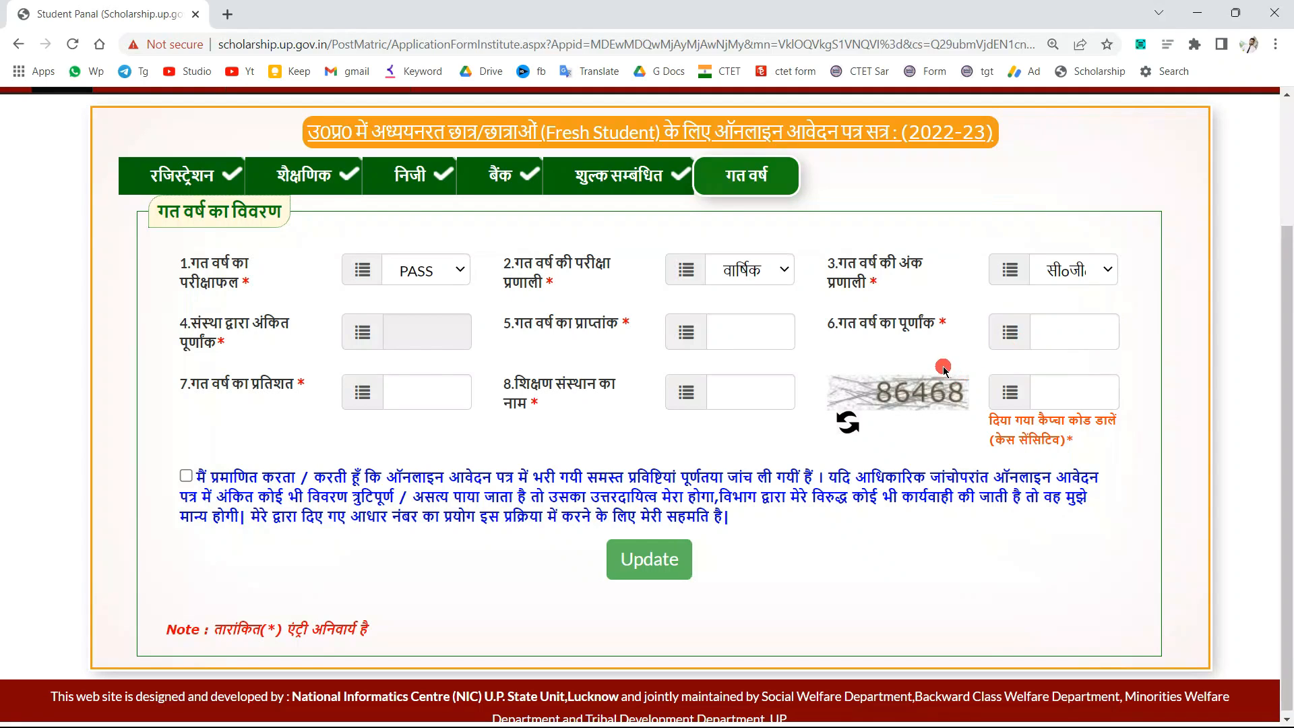
Record 420 marks obtained out of 500, giving an automatic 84.00 percentage
{"action": "left_click_drag", "start_coordinate": [505, 322], "coordinate": [620, 330]}
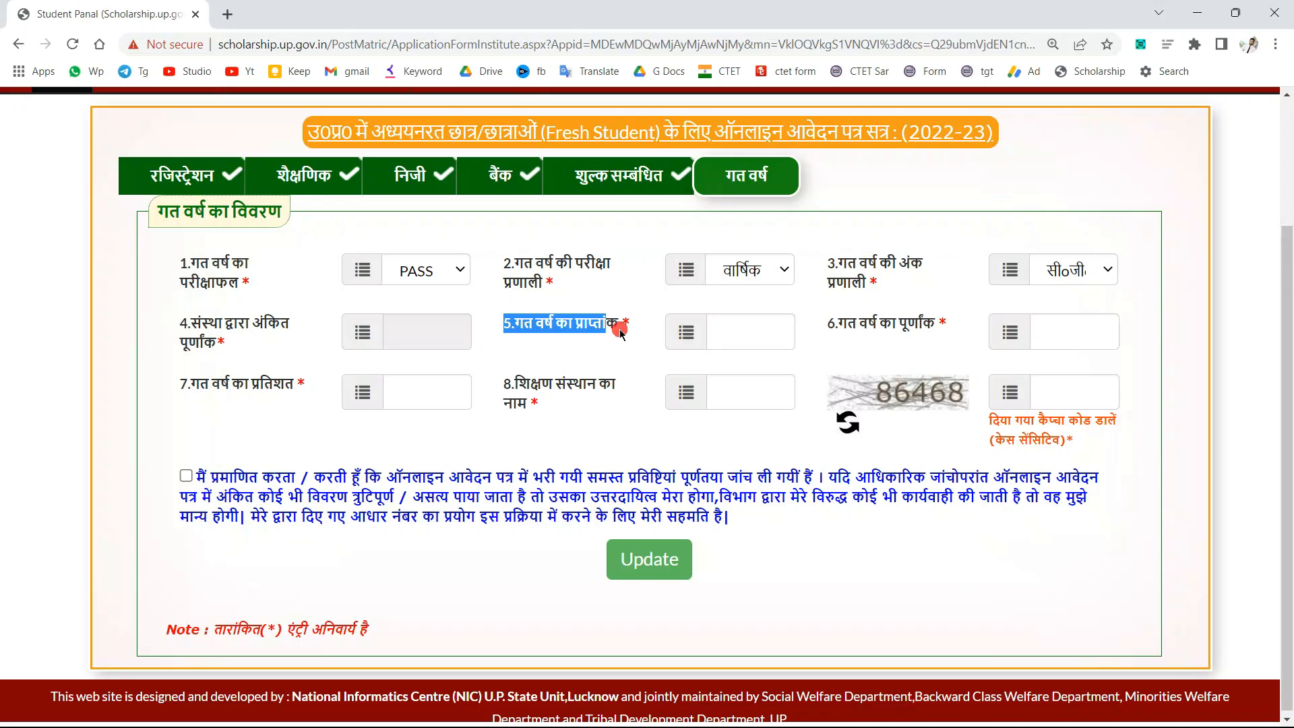
{"action": "left_click", "coordinate": [755, 334]}
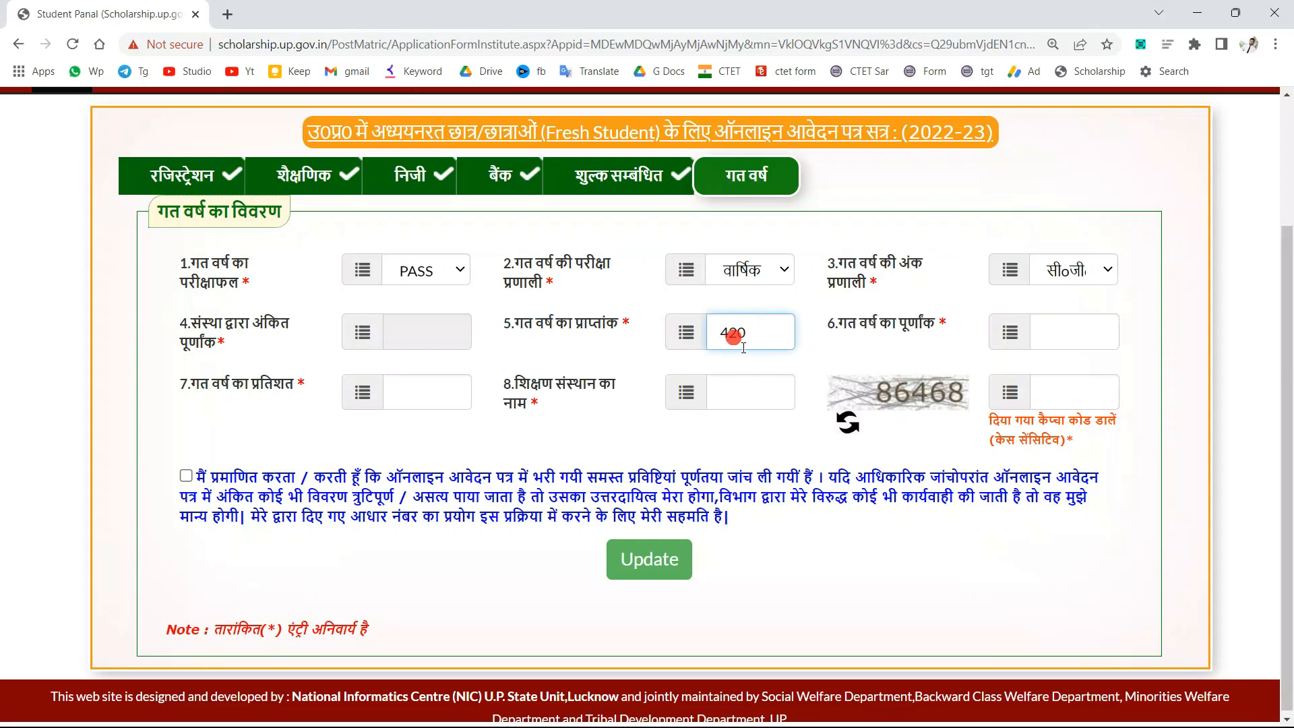
{"action": "double_click", "coordinate": [752, 346]}
{"action": "left_click", "coordinate": [836, 326]}
{"action": "left_click", "coordinate": [1091, 334]}
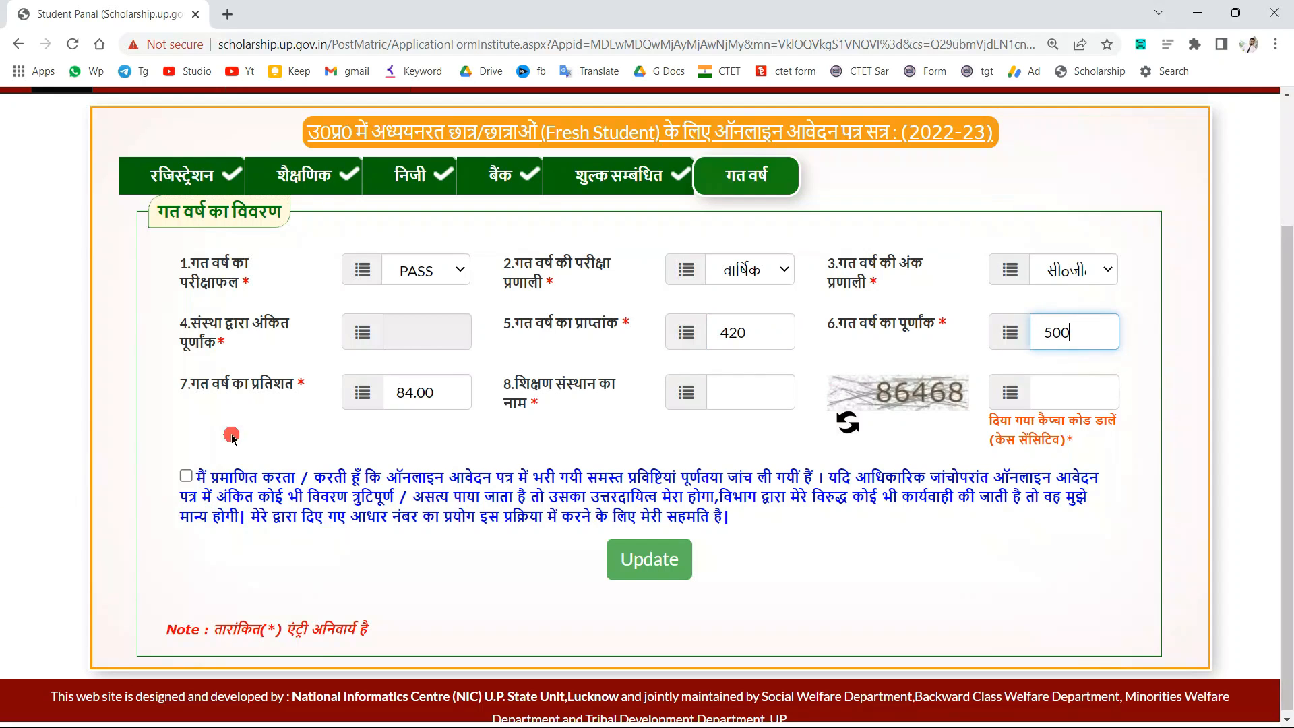
{"action": "double_click", "coordinate": [403, 392]}
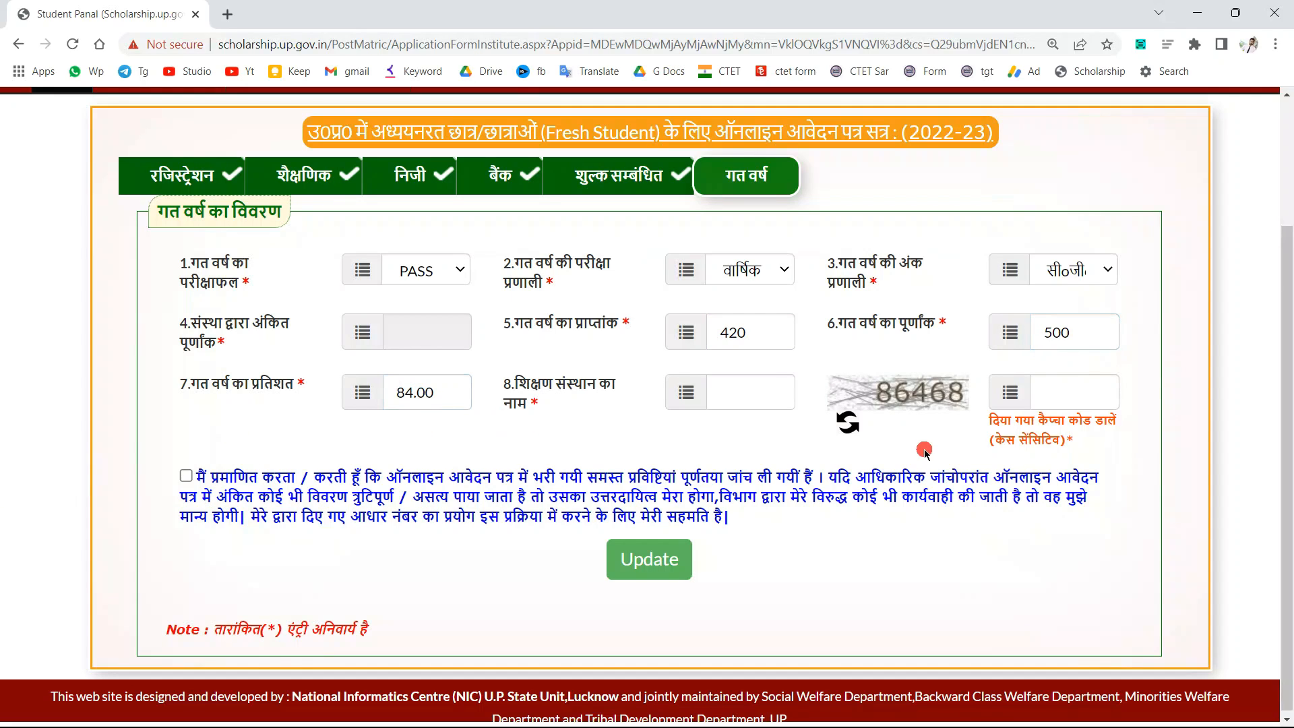
Recheck the marks system and the 420 of 500 marks, leaving them unchanged
{"action": "left_click_drag", "start_coordinate": [826, 260], "coordinate": [1115, 282]}
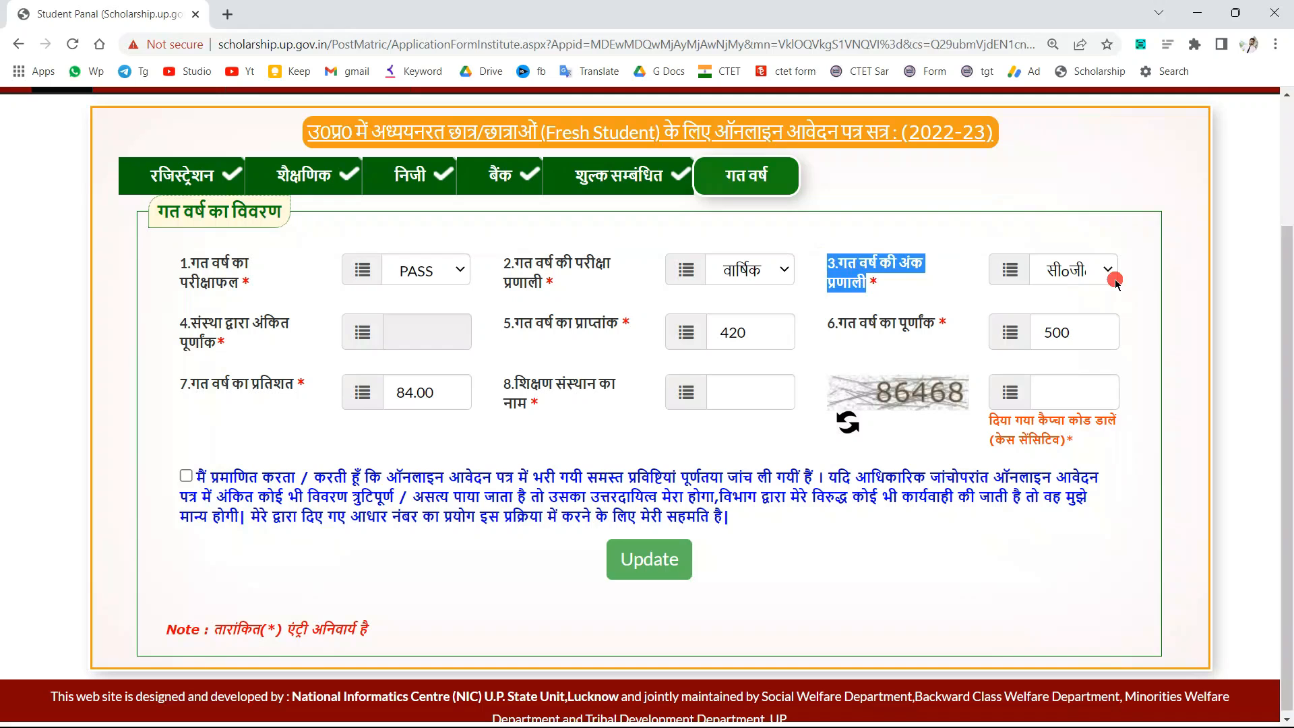
{"action": "left_click", "coordinate": [1080, 265]}
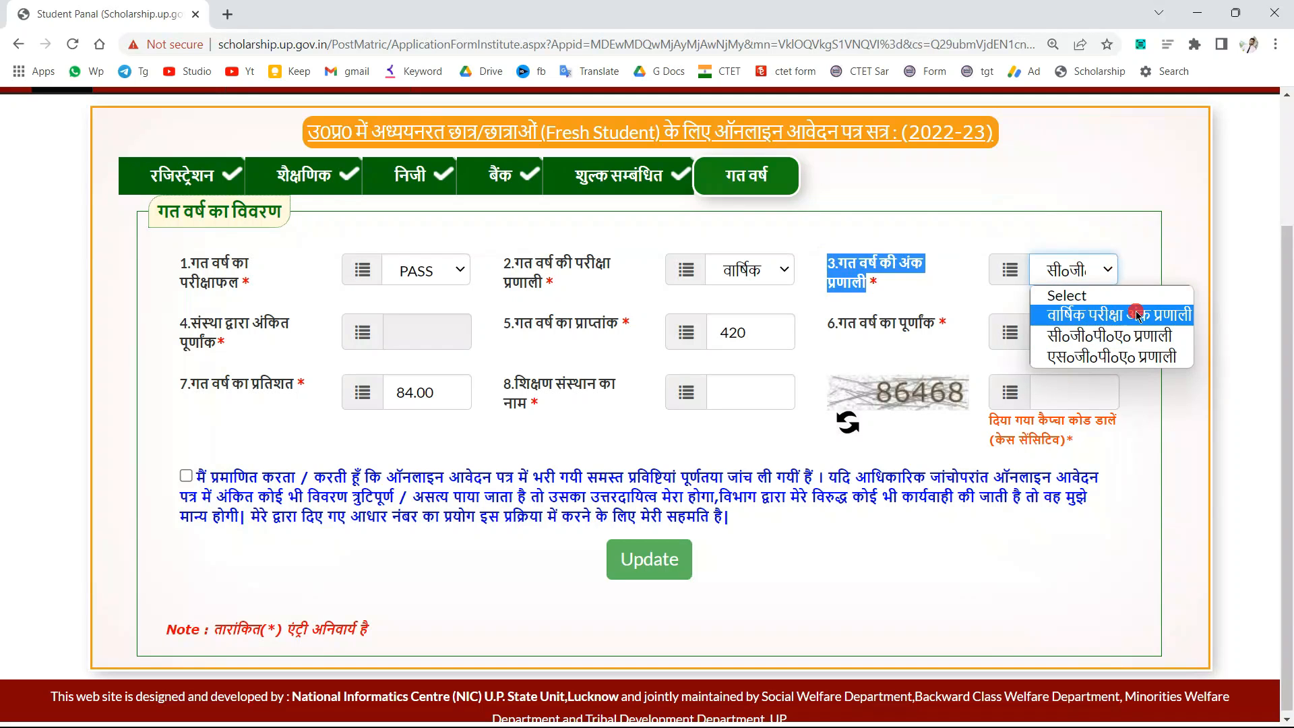
{"action": "left_click", "coordinate": [1181, 259]}
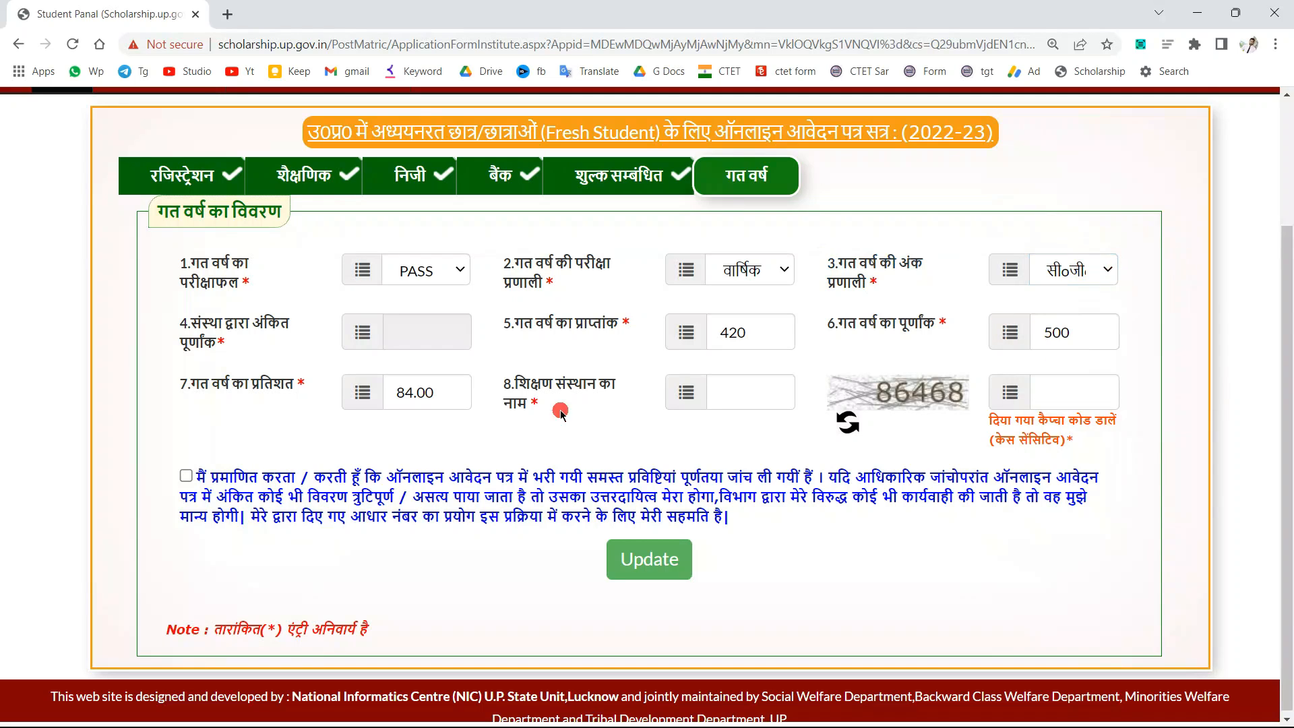
{"action": "double_click", "coordinate": [743, 331]}
{"action": "double_click", "coordinate": [1054, 331]}
{"action": "left_click", "coordinate": [1056, 331]}
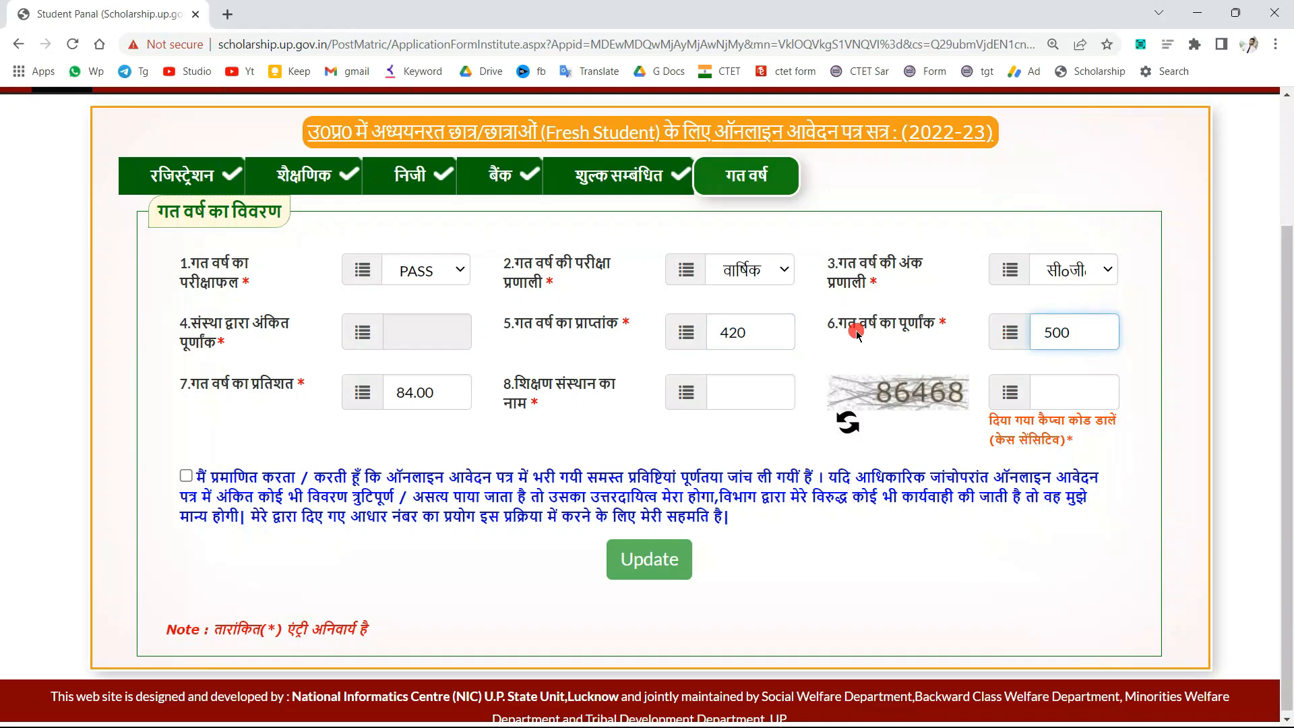
{"action": "left_click", "coordinate": [1067, 269]}
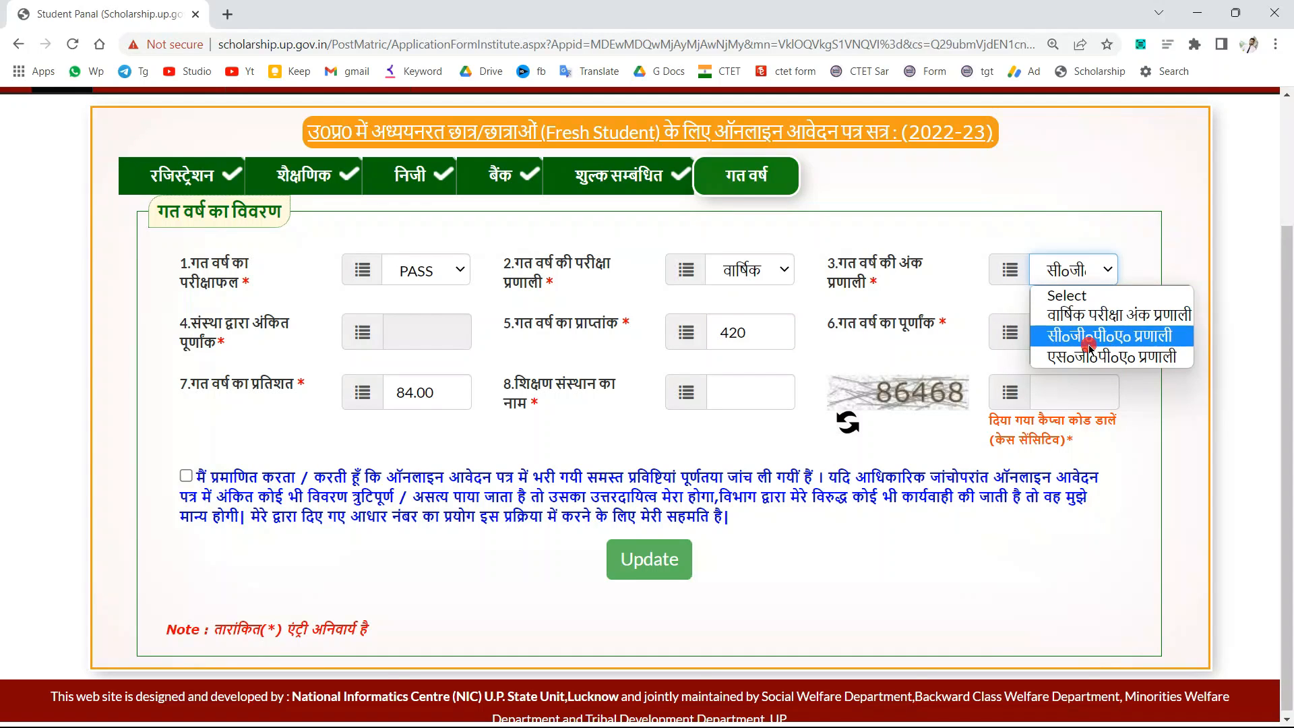
{"action": "left_click", "coordinate": [909, 318]}
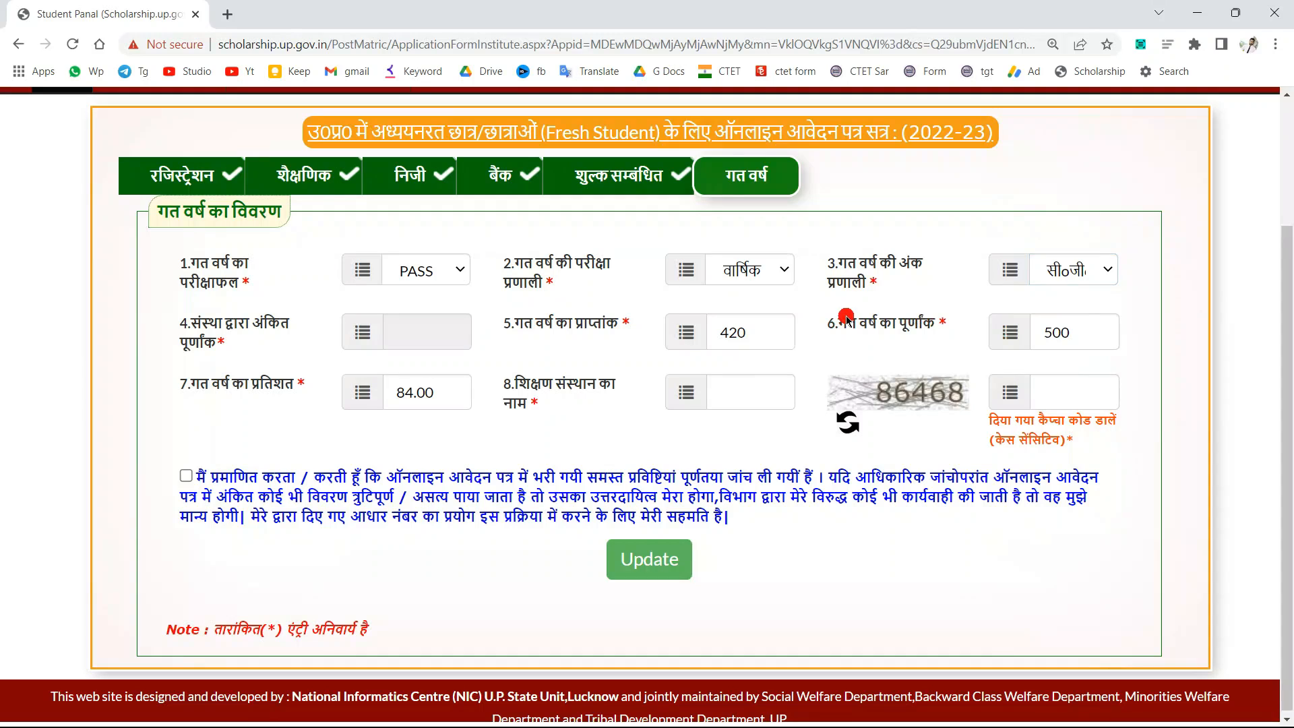
{"action": "double_click", "coordinate": [732, 351]}
{"action": "double_click", "coordinate": [1065, 340]}
{"action": "left_click", "coordinate": [619, 434]}
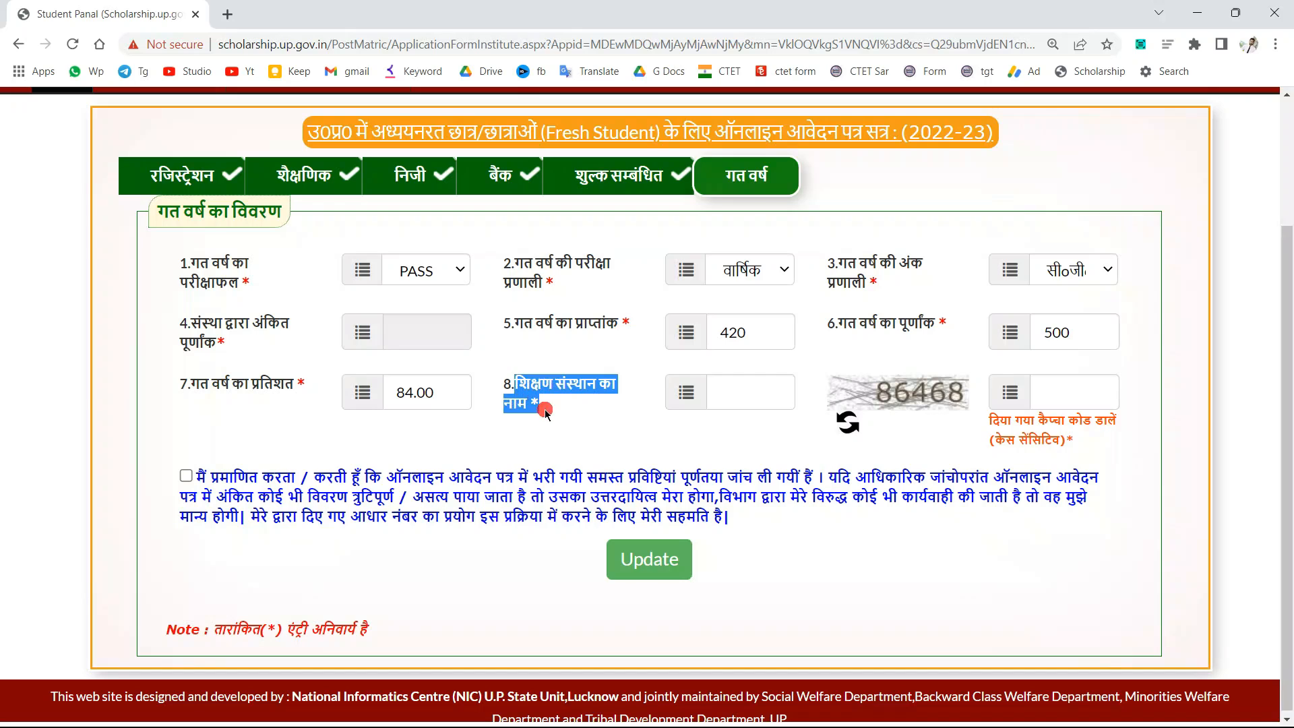
Fill in the previous institution's name in field 8
{"action": "left_click", "coordinate": [724, 391]}
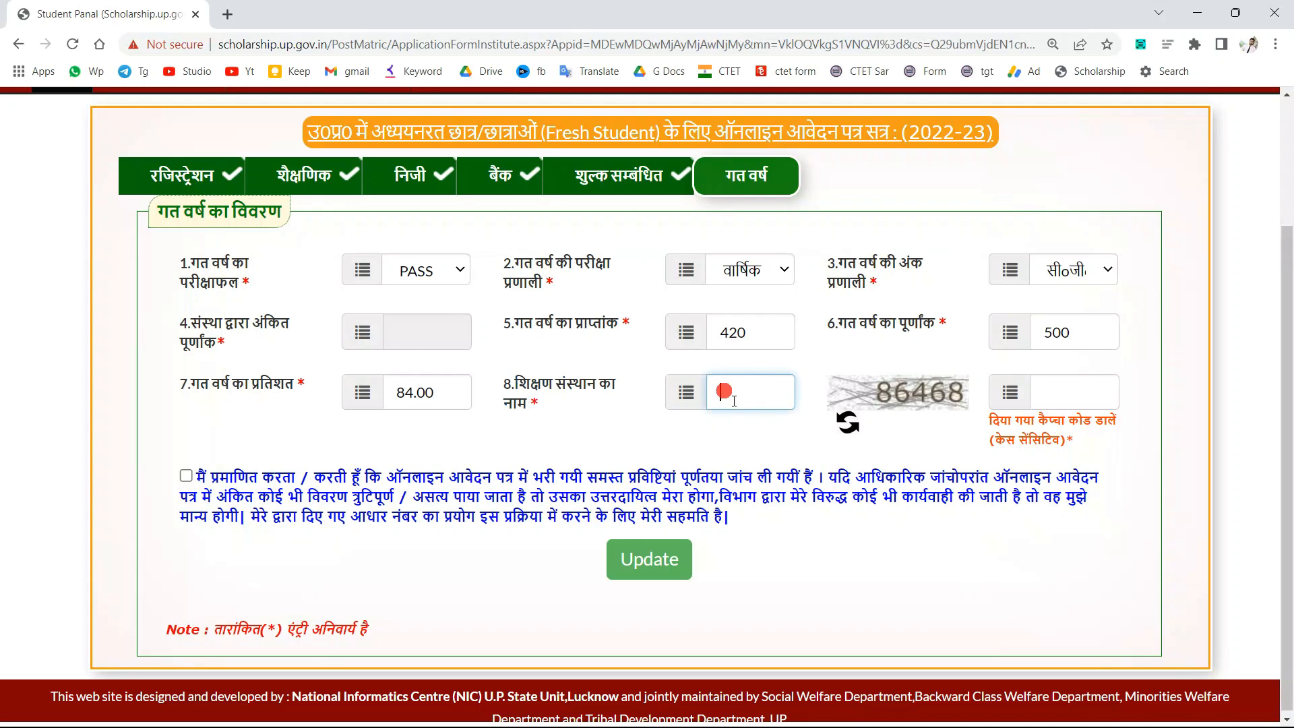
{"action": "left_click_drag", "start_coordinate": [582, 409], "coordinate": [512, 386]}
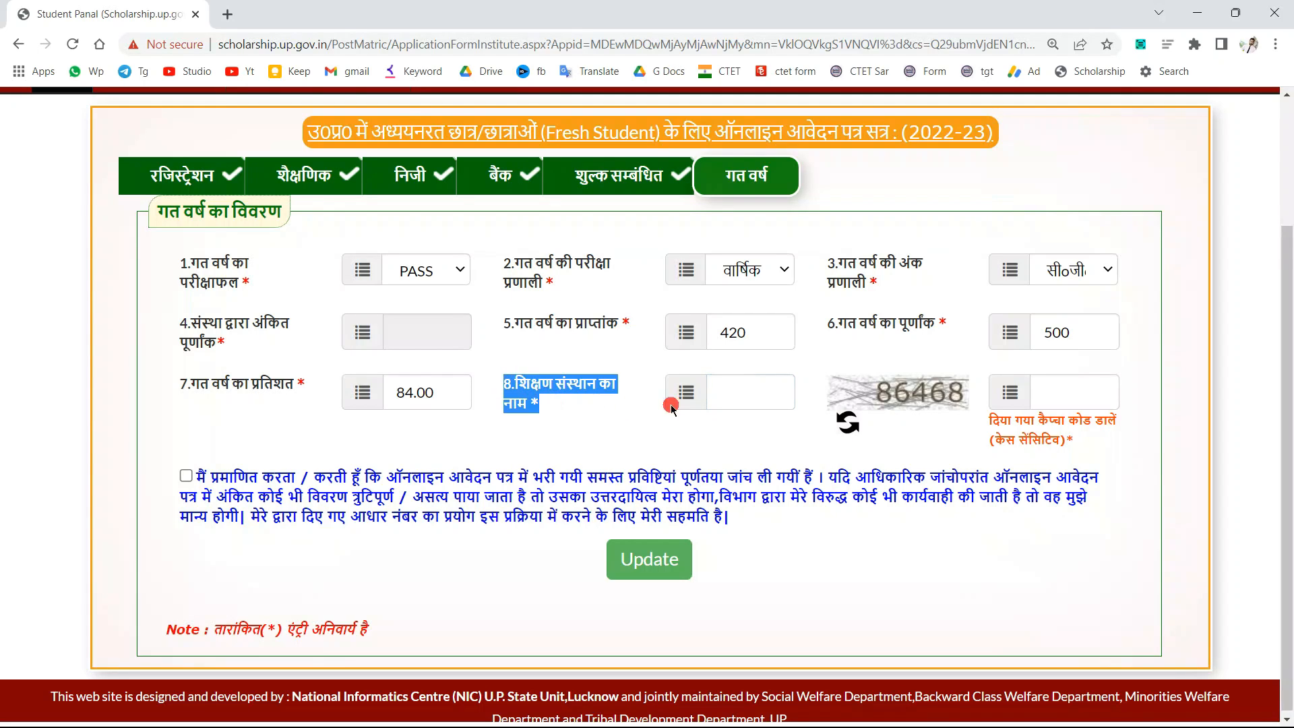
{"action": "left_click", "coordinate": [755, 396]}
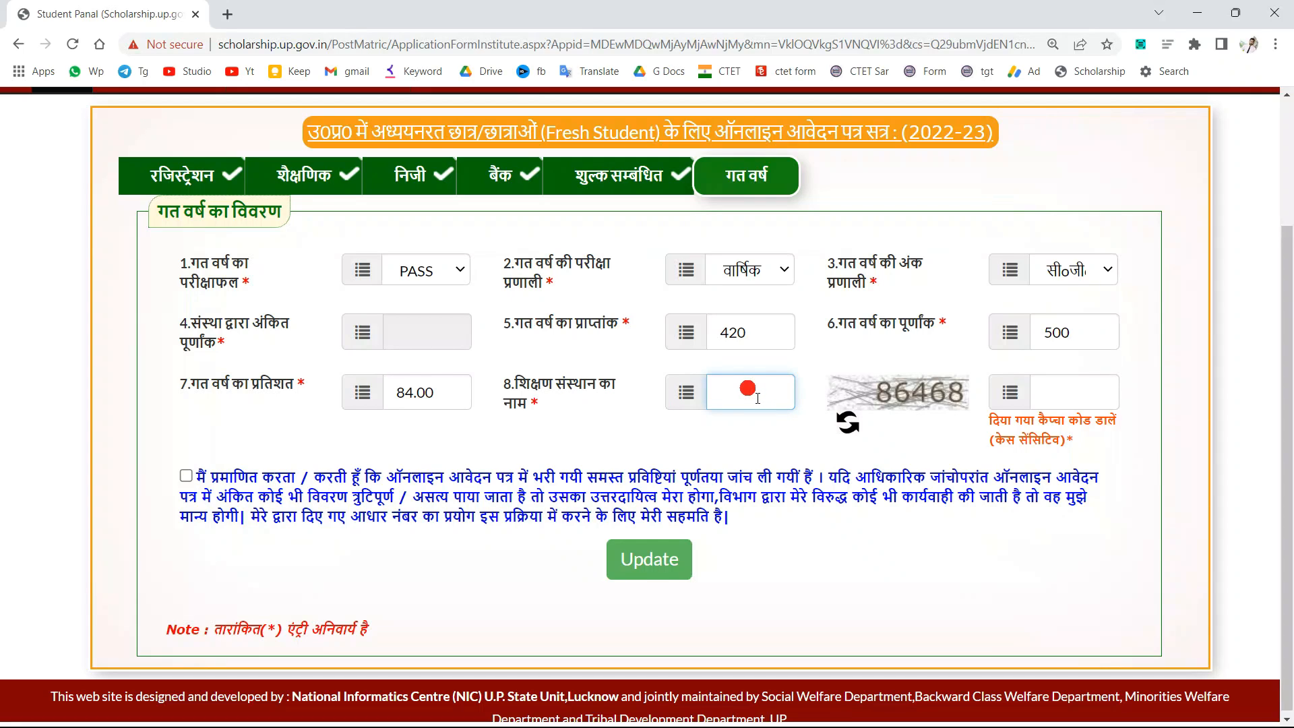
{"action": "left_click", "coordinate": [730, 439]}
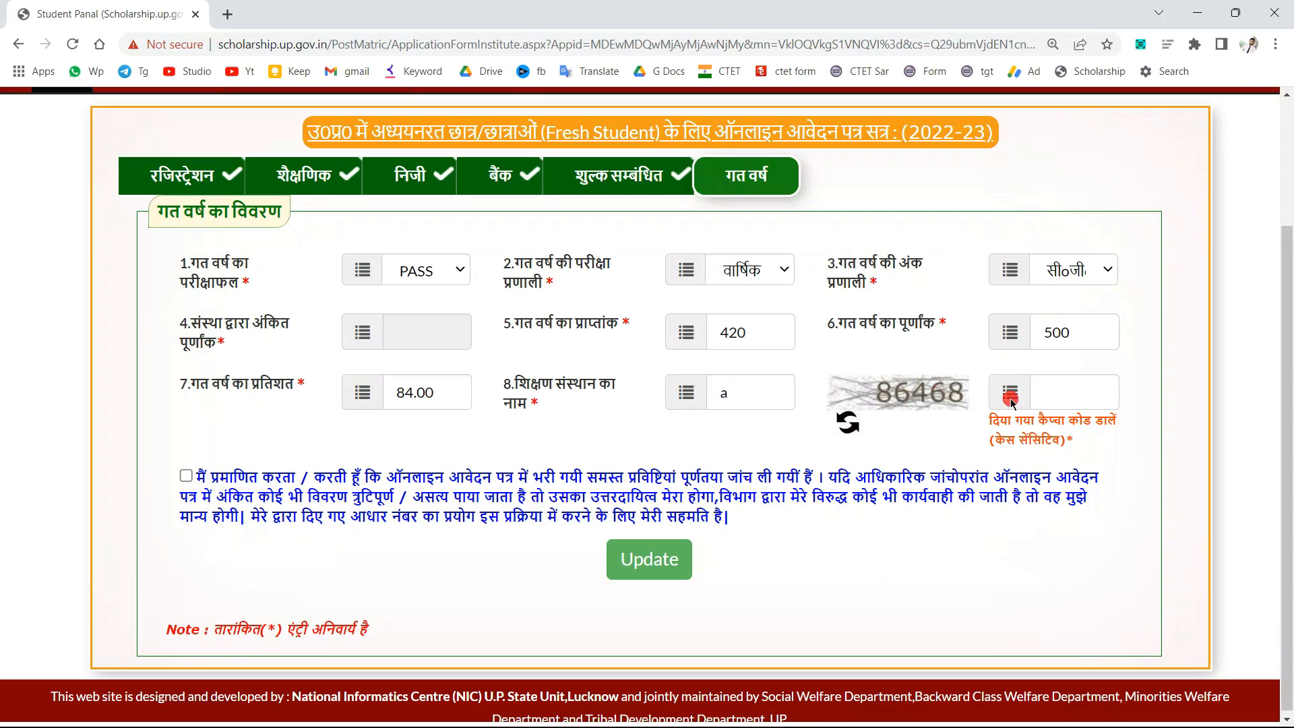
Enter the captcha code, accept the declaration, and Update the previous-year details
{"action": "left_click", "coordinate": [1059, 401]}
{"action": "type", "text": "86486"}
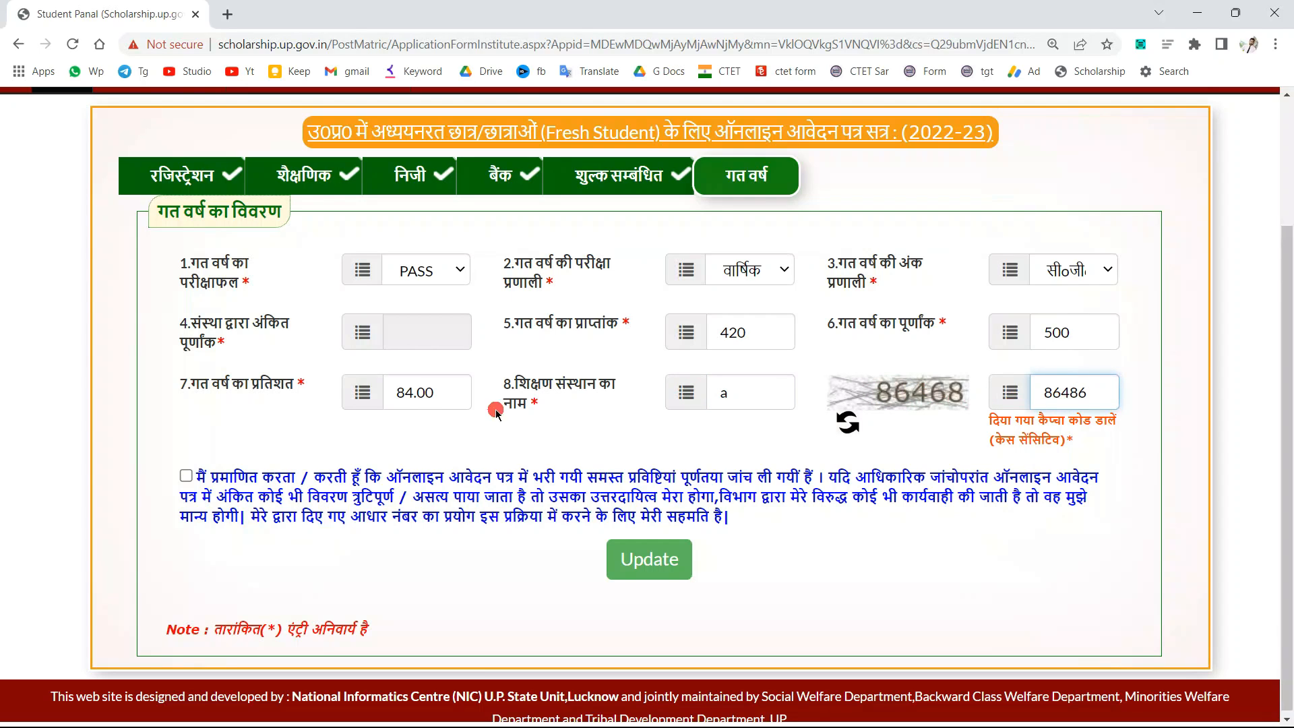
{"action": "left_click", "coordinate": [184, 476]}
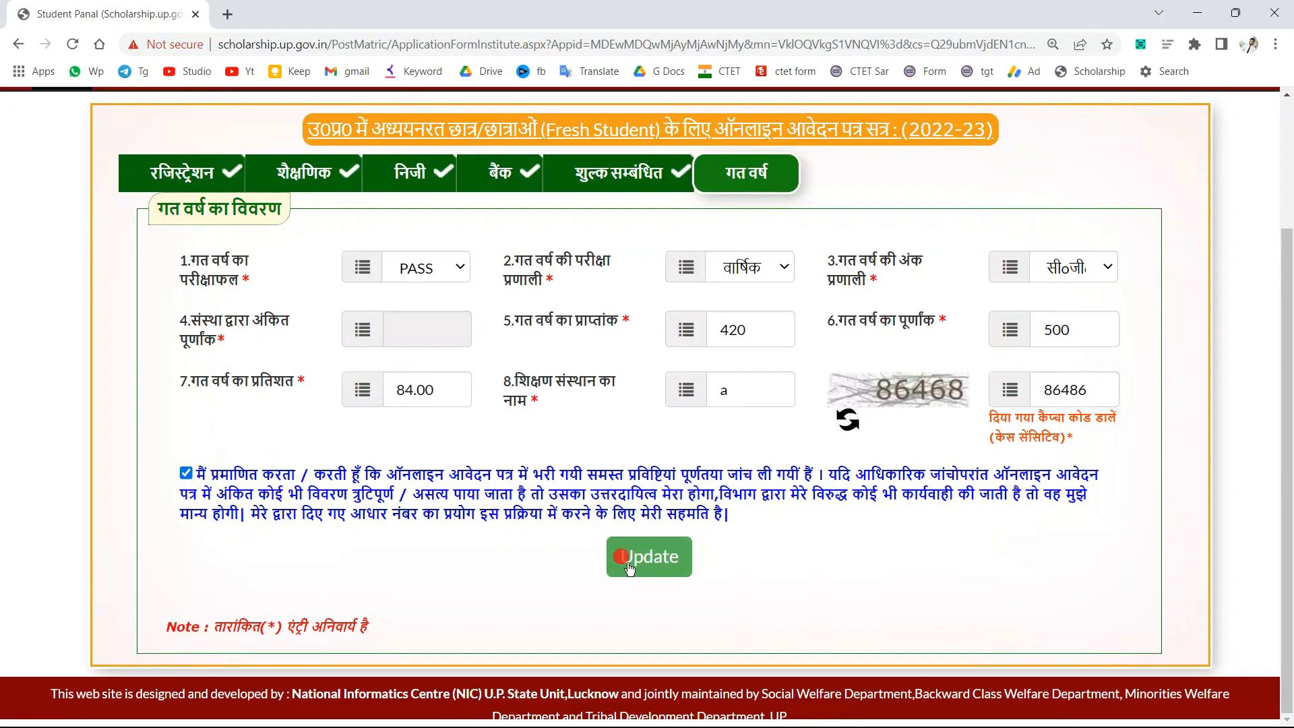
{"action": "left_click", "coordinate": [626, 559]}
{"action": "left_click", "coordinate": [646, 559]}
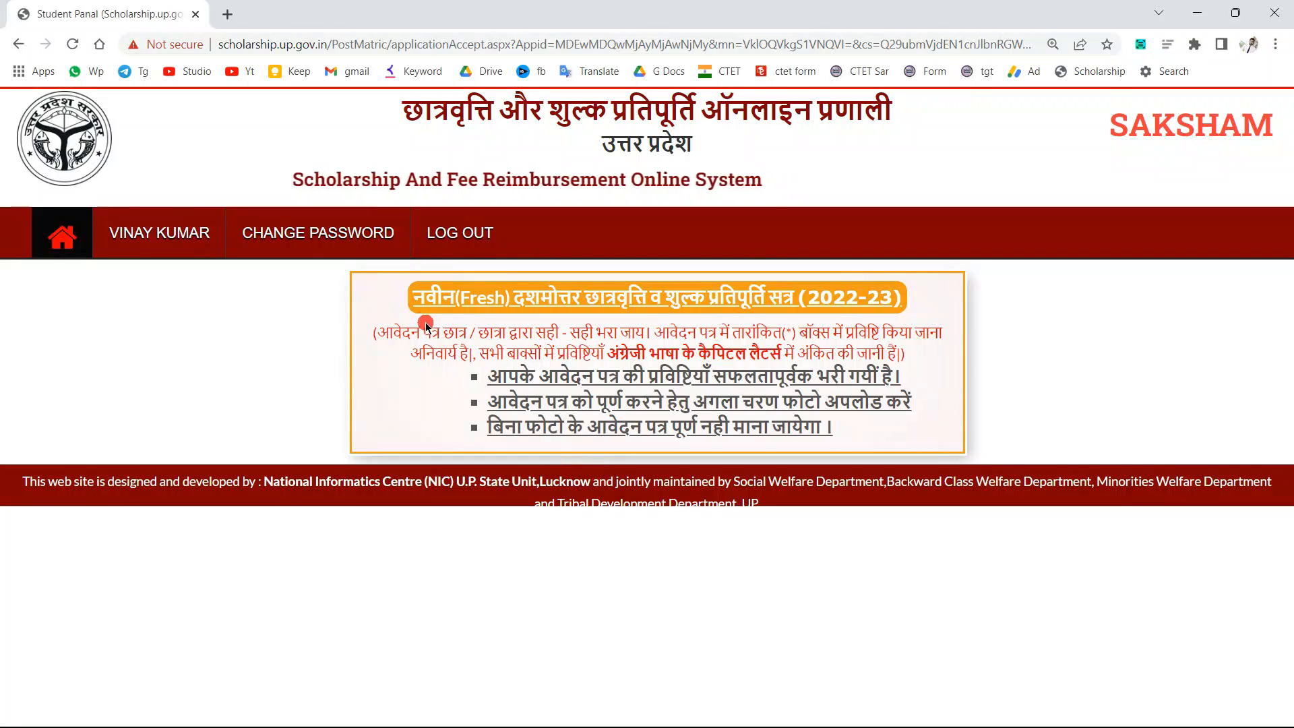
Highlight the confirmation notice: entries saved, capital-letters instruction, and photo upload as next step
{"action": "left_click_drag", "start_coordinate": [398, 295], "coordinate": [883, 403]}
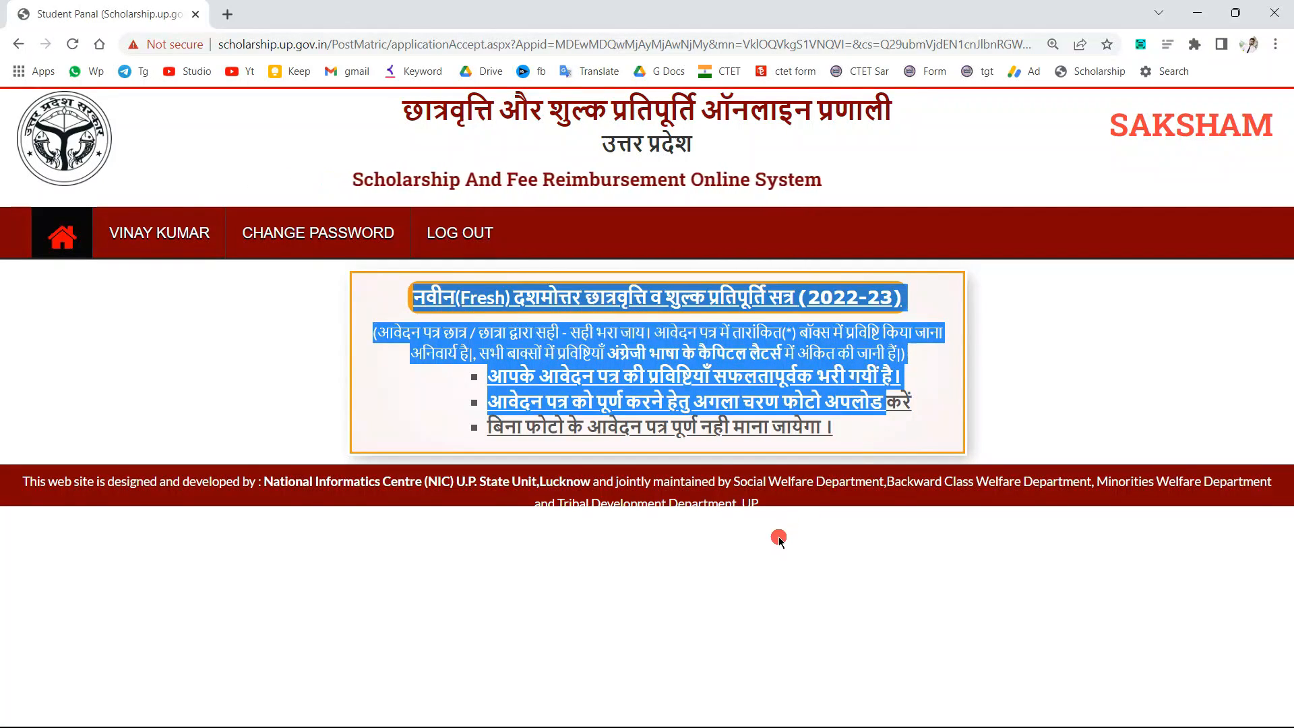
{"action": "left_click", "coordinate": [500, 344]}
{"action": "left_click_drag", "start_coordinate": [402, 332], "coordinate": [923, 349]}
{"action": "left_click", "coordinate": [920, 352]}
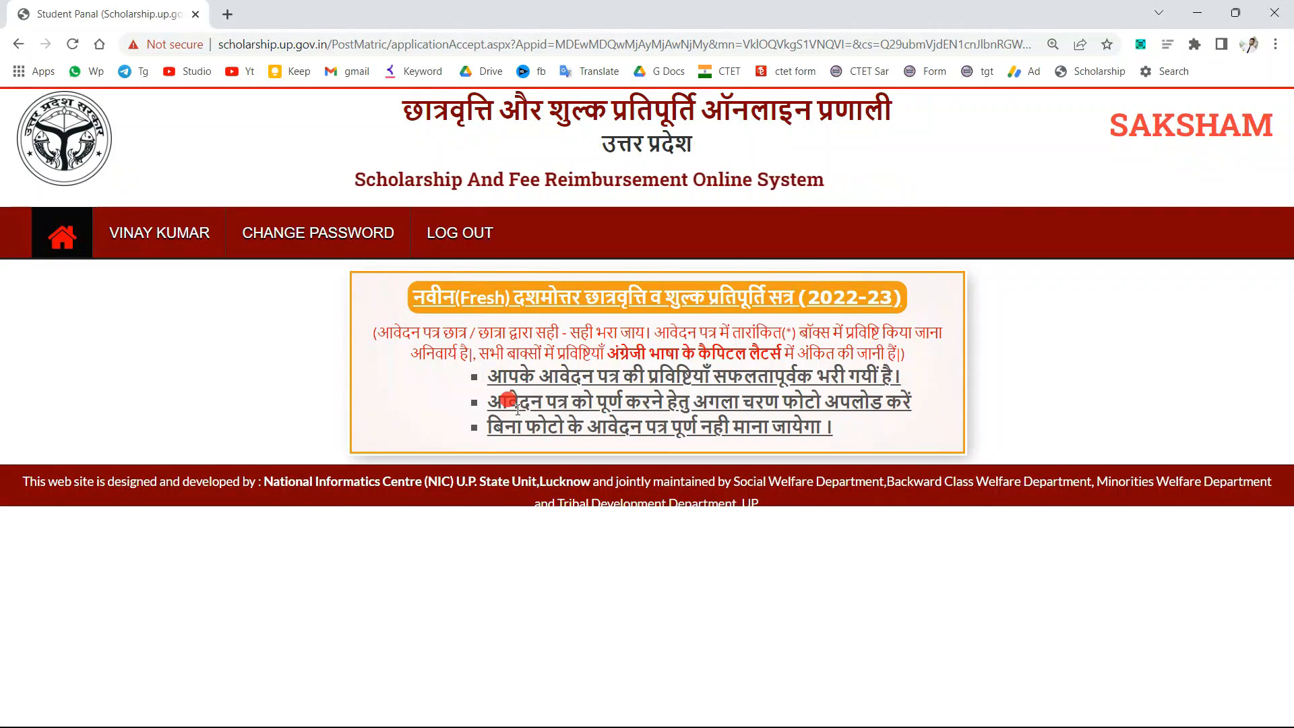
{"action": "left_click_drag", "start_coordinate": [491, 404], "coordinate": [923, 407]}
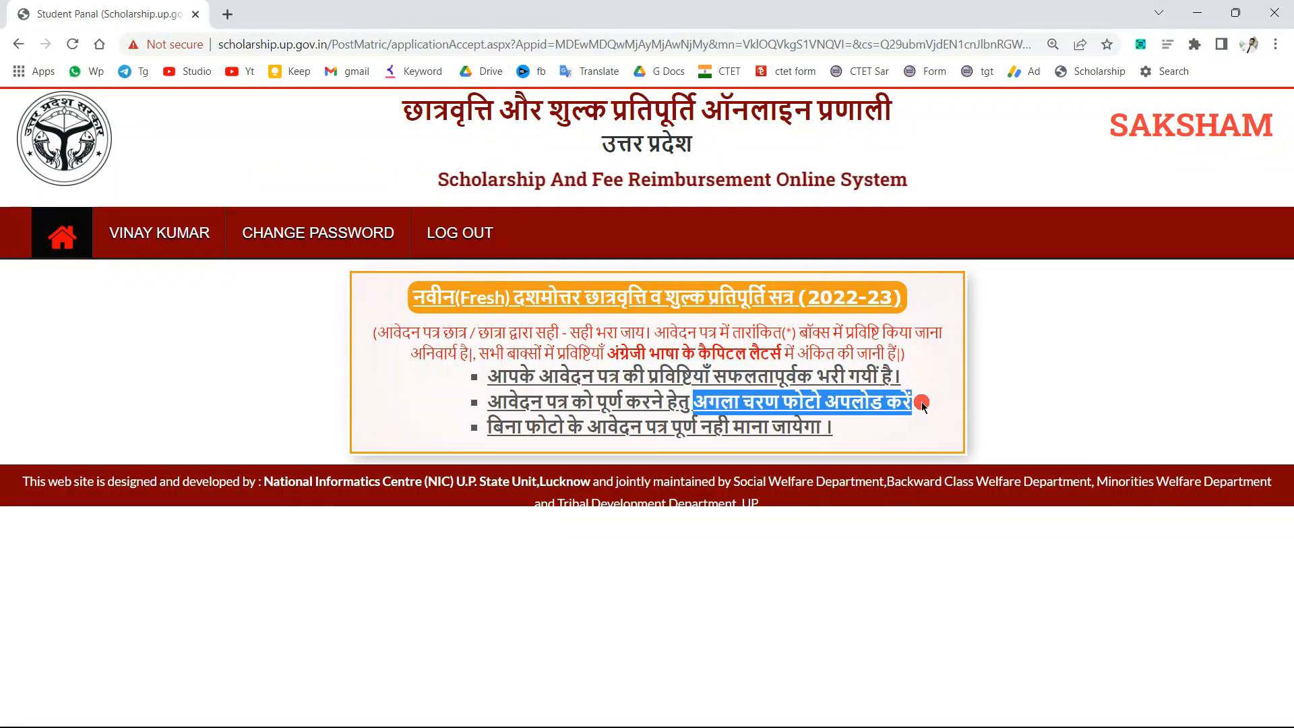
{"action": "left_click_drag", "start_coordinate": [519, 435], "coordinate": [394, 340]}
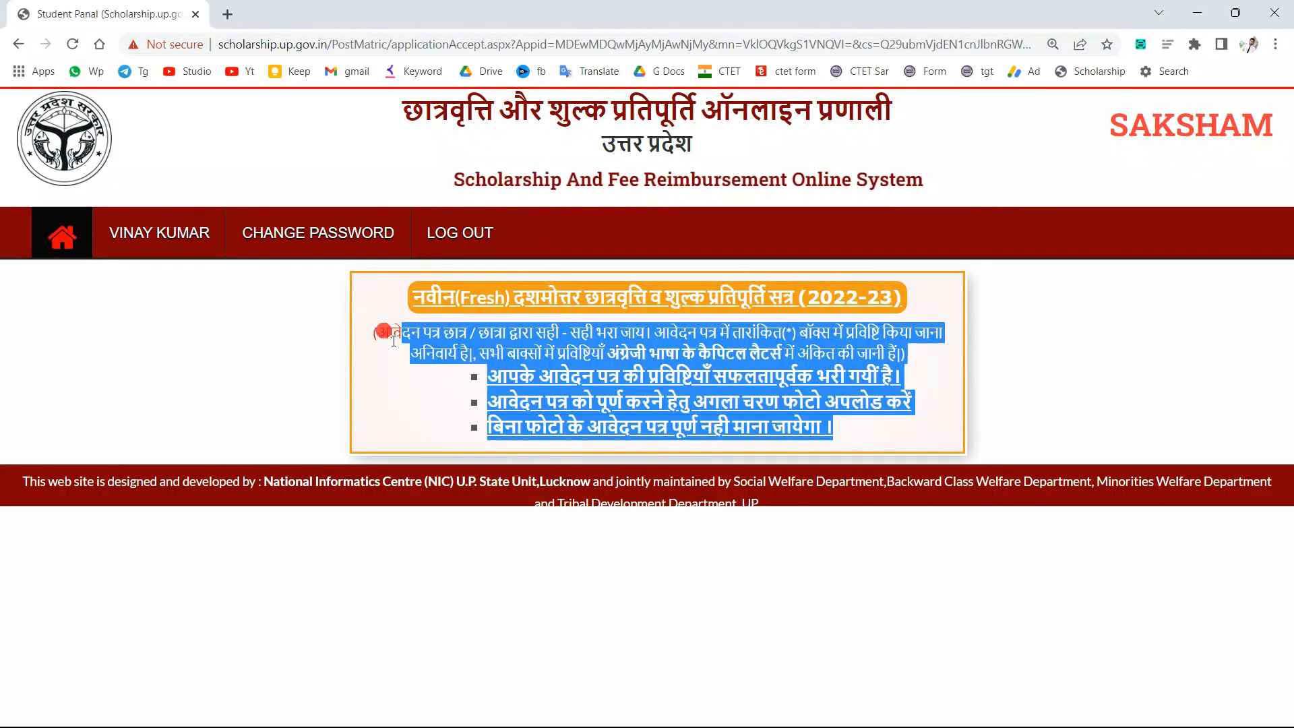
{"action": "left_click", "coordinate": [410, 379]}
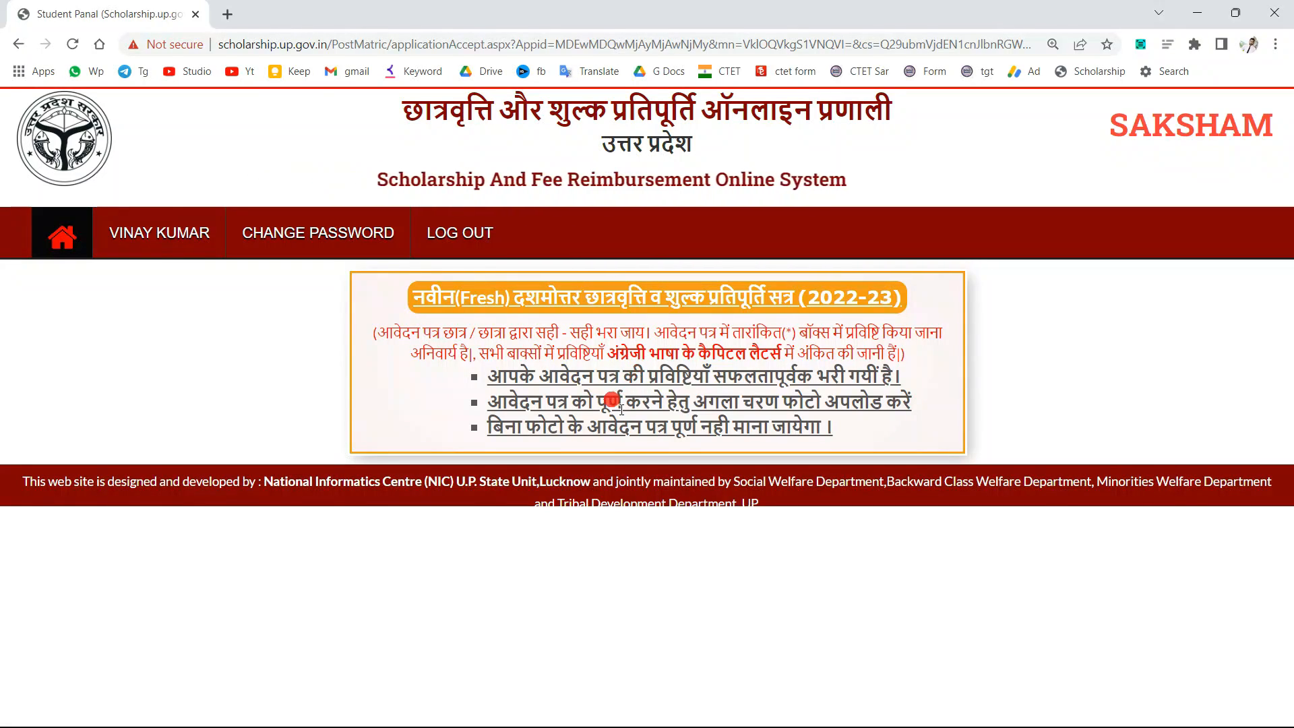
Go to the Home dashboard and point out the completed Registration and Application Form steps
{"action": "left_click", "coordinate": [63, 236]}
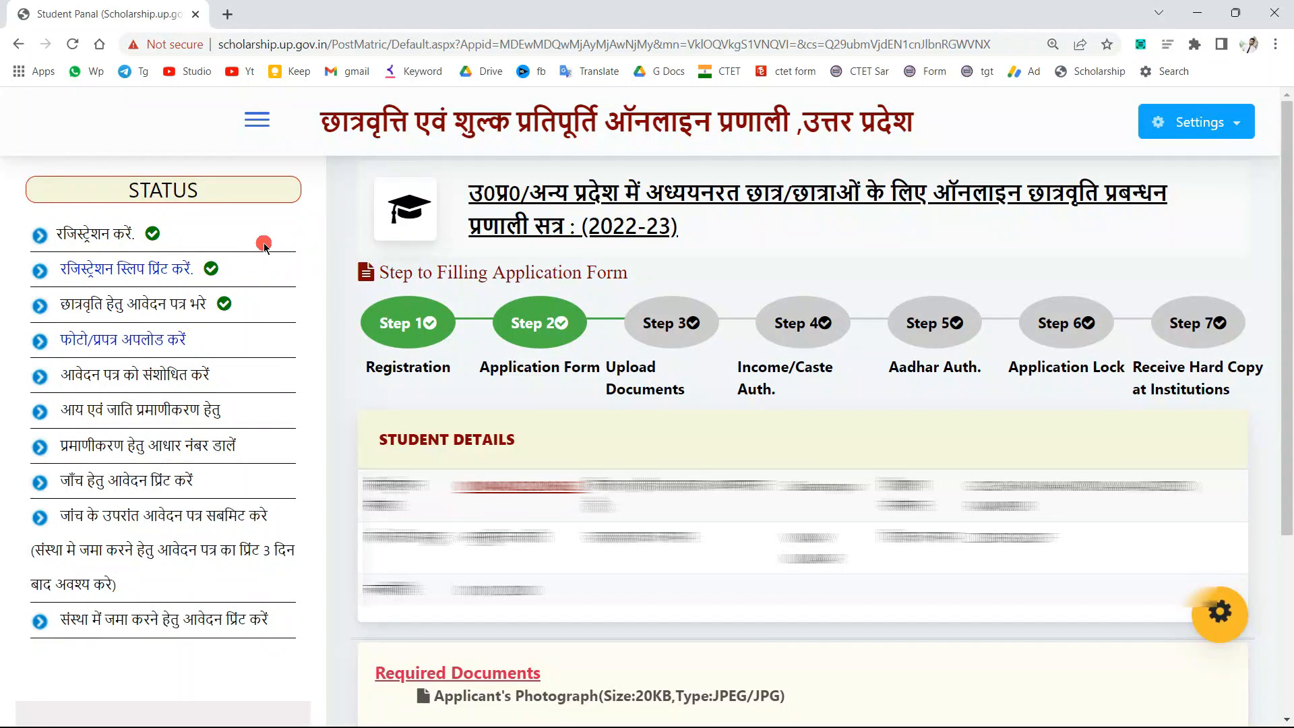
{"action": "mouse_move", "coordinate": [76, 305]}
{"action": "left_mouse_down"}
{"action": "mouse_move", "coordinate": [204, 316]}
{"action": "mouse_move", "coordinate": [82, 310]}
{"action": "left_mouse_up"}
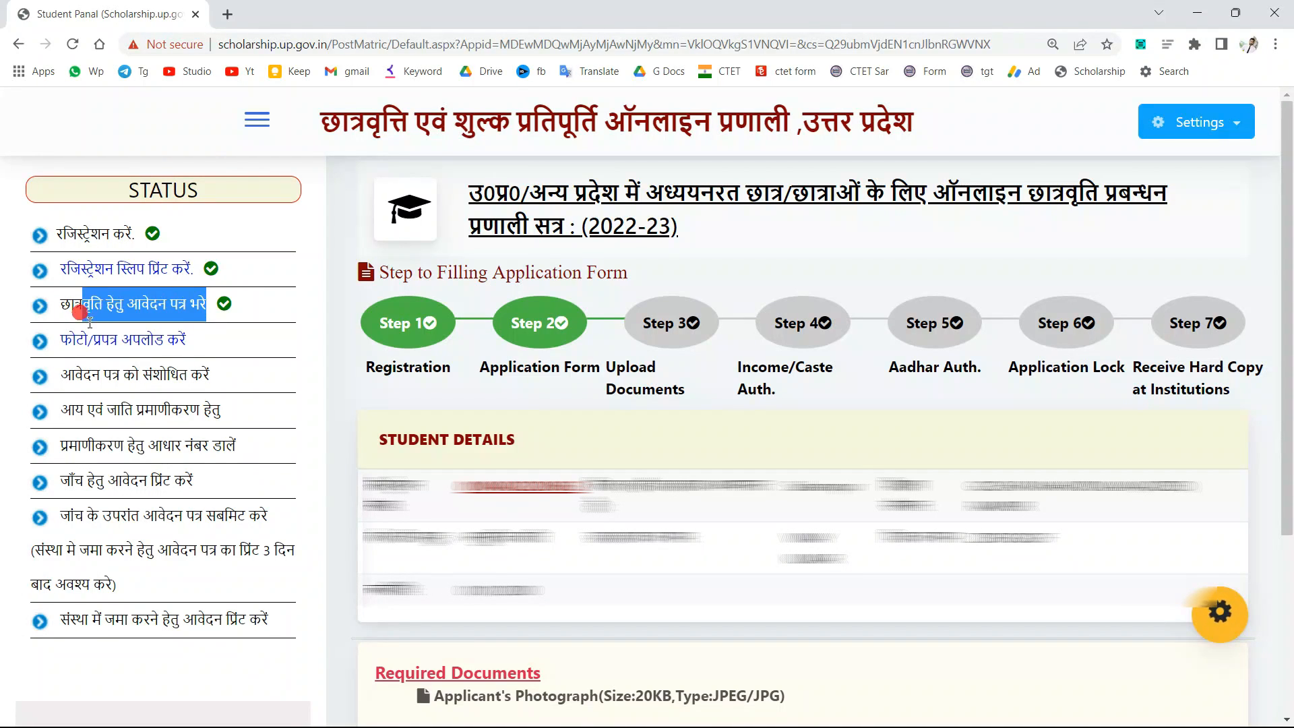
{"action": "left_click", "coordinate": [224, 312]}
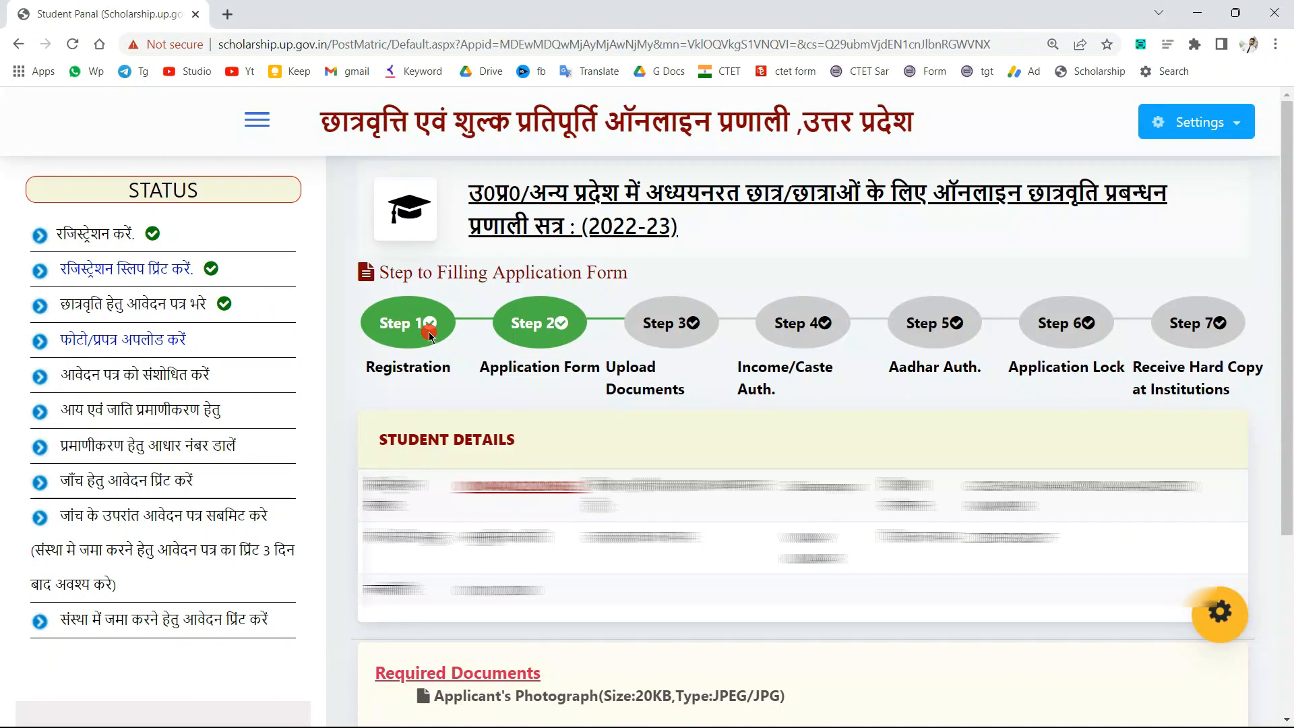
{"action": "left_click_drag", "start_coordinate": [519, 368], "coordinate": [586, 367]}
{"action": "left_click", "coordinate": [528, 341]}
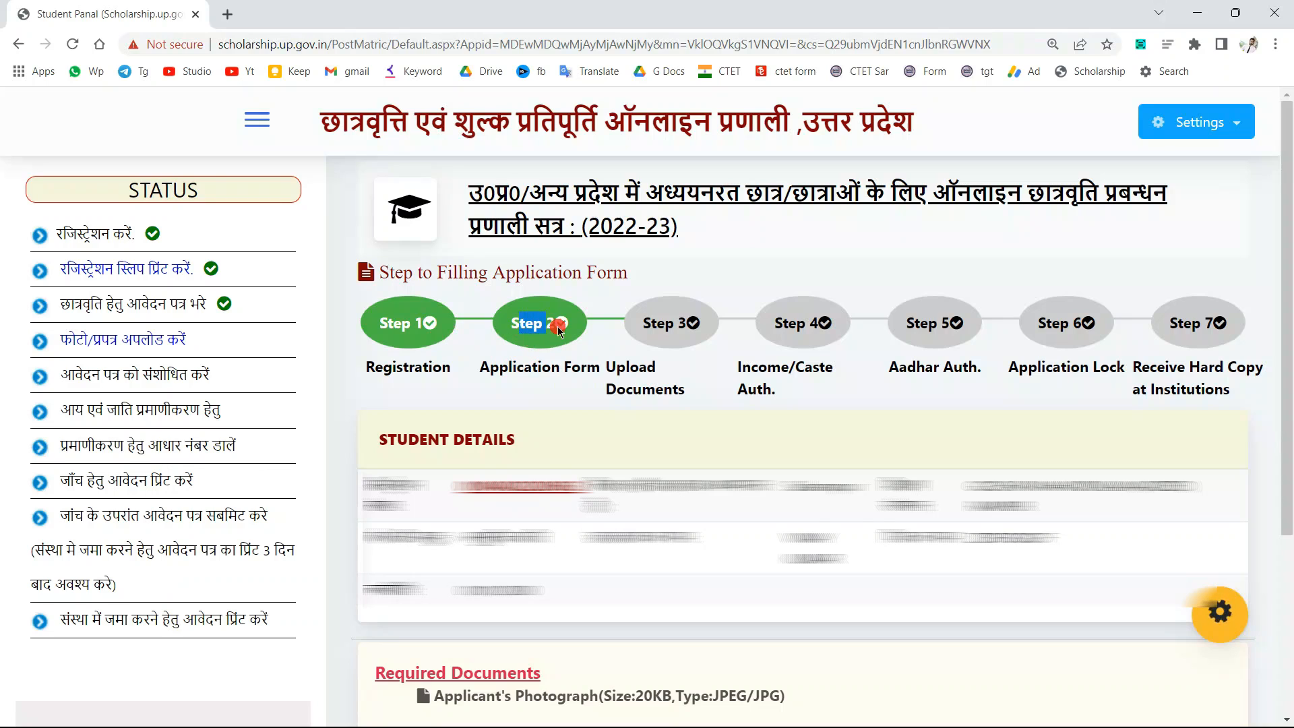
{"action": "left_click", "coordinate": [150, 386]}
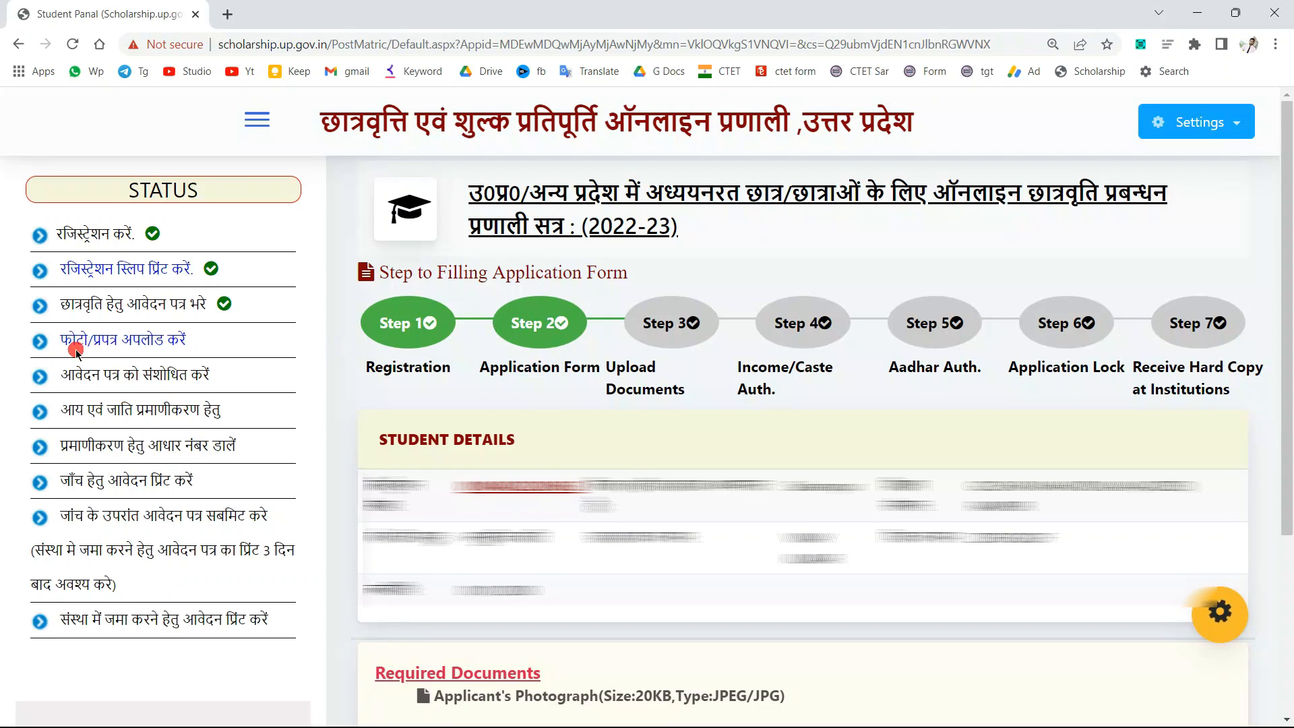
Open the document upload page and note the 20KB maximum JPEG photo requirement
{"action": "left_click", "coordinate": [137, 342]}
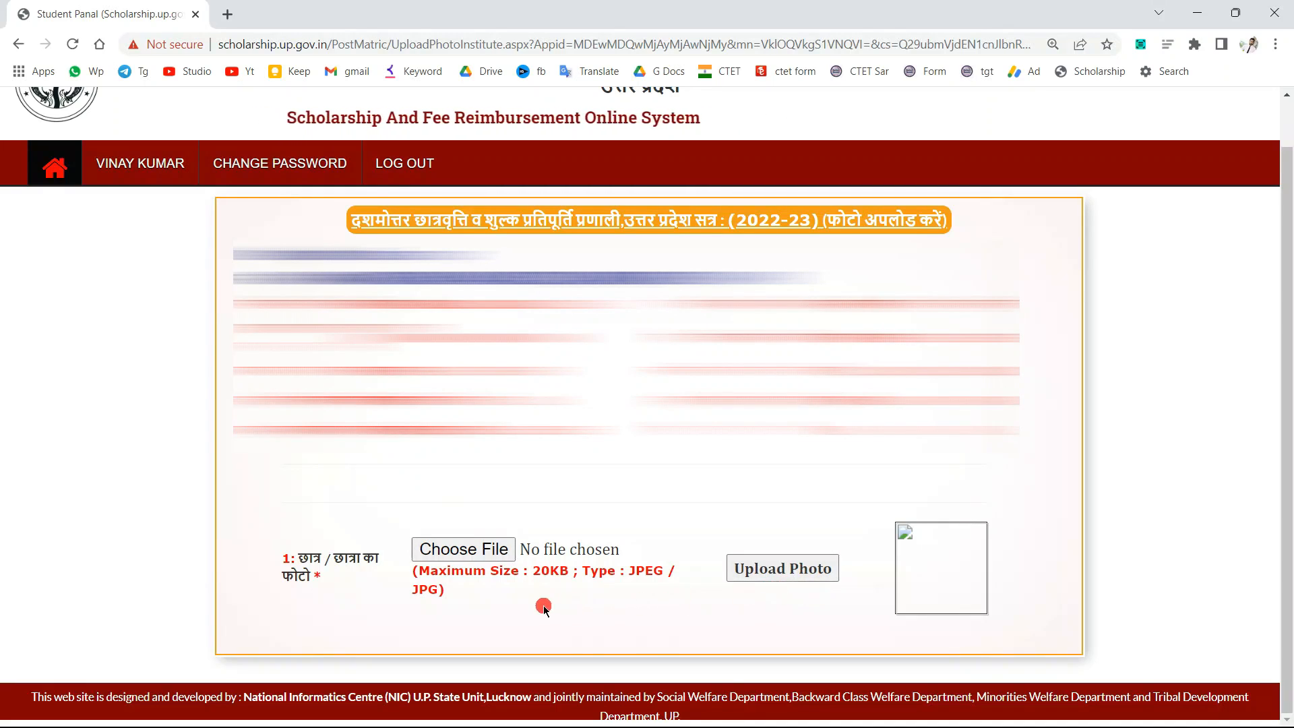
{"action": "double_click", "coordinate": [558, 571]}
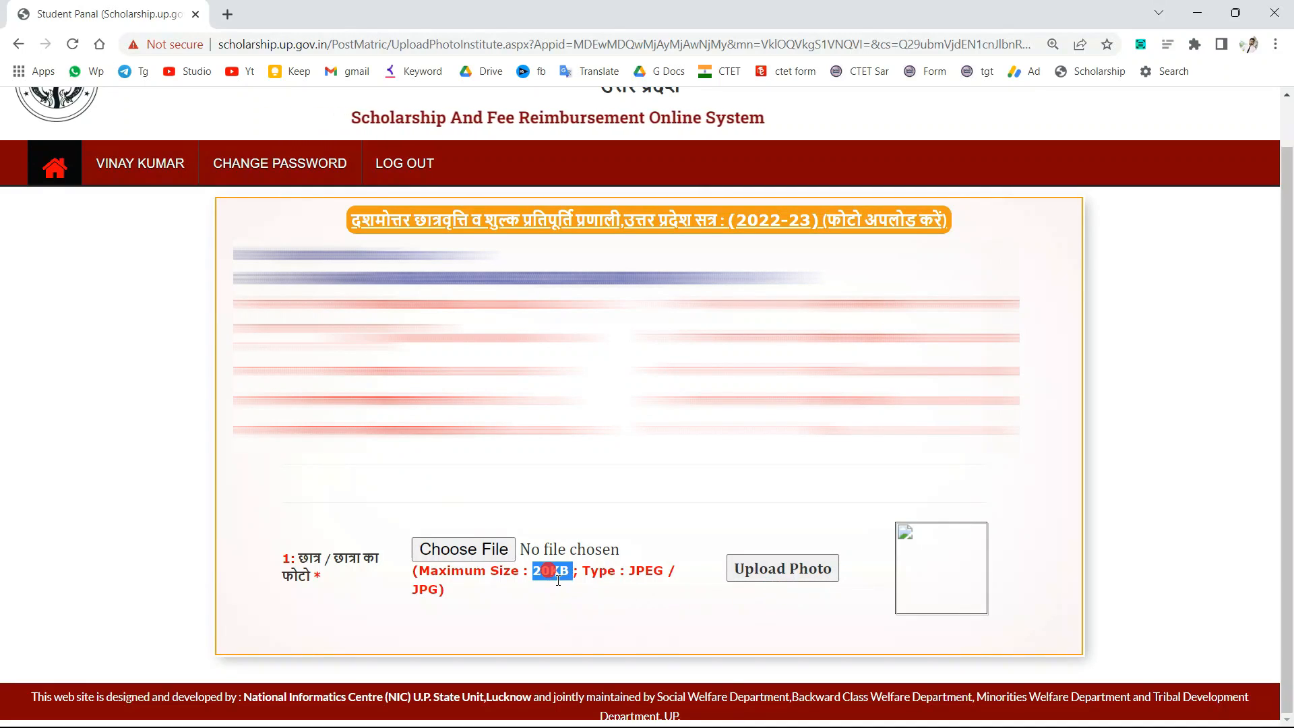
{"action": "double_click", "coordinate": [647, 572]}
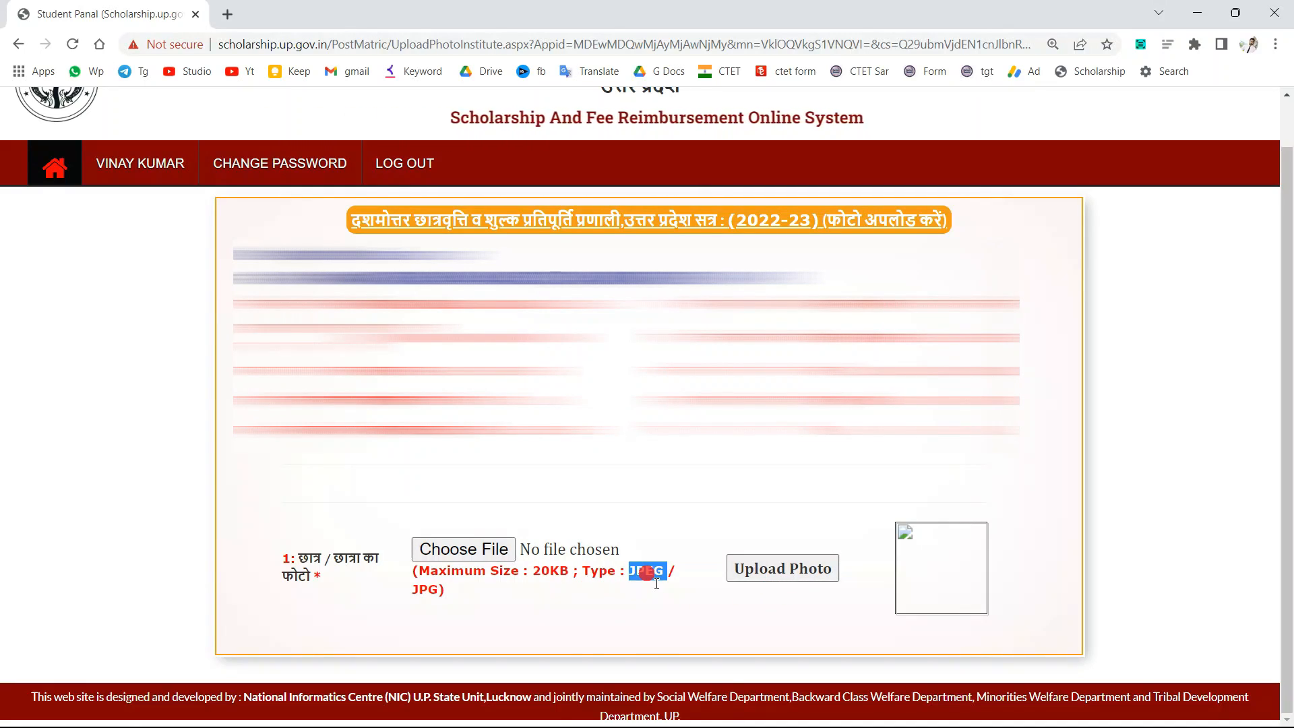
{"action": "left_click", "coordinate": [495, 599]}
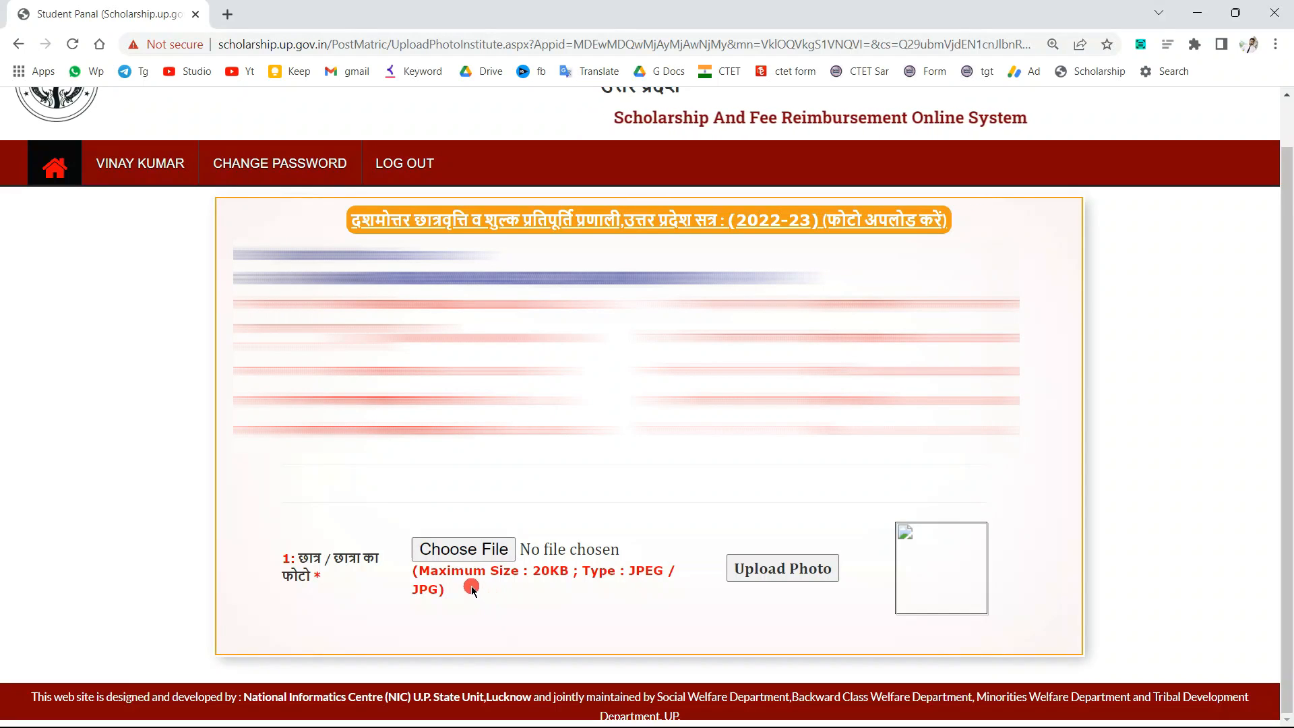
Choose the WhatsApp image file and upload it as the student photo
{"action": "left_click", "coordinate": [463, 549]}
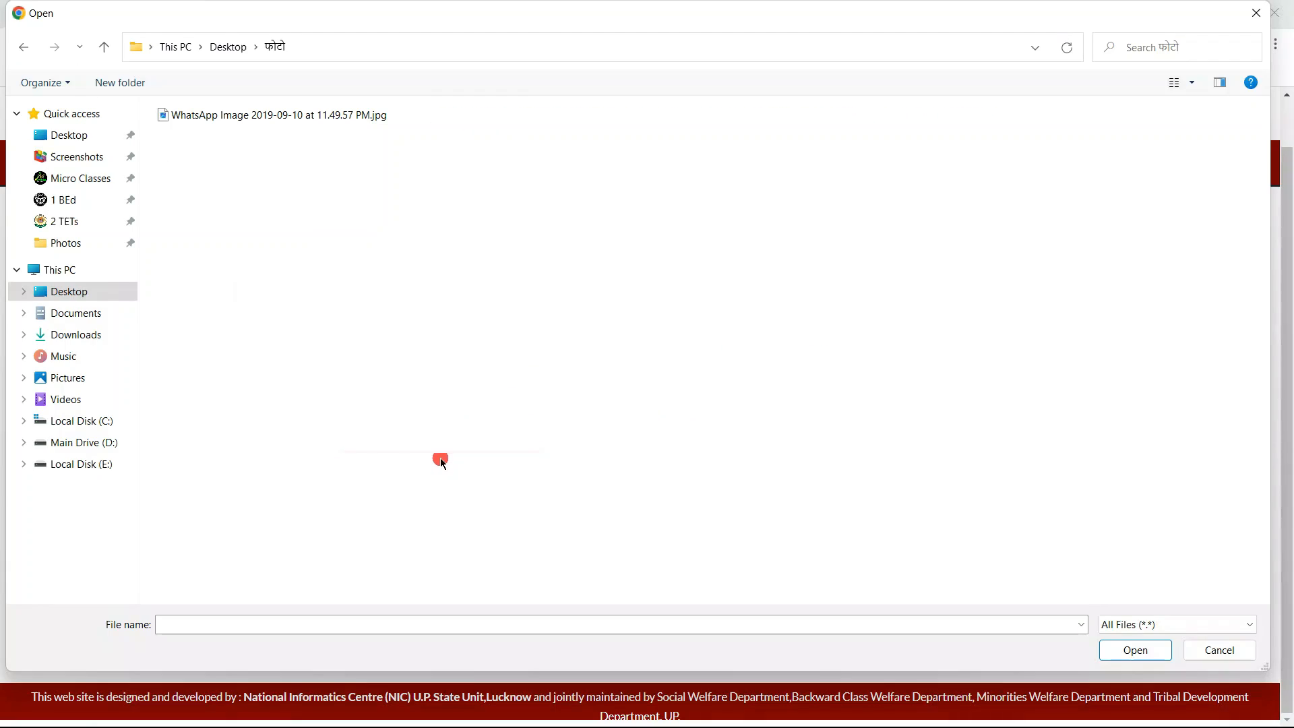
{"action": "left_click", "coordinate": [266, 116]}
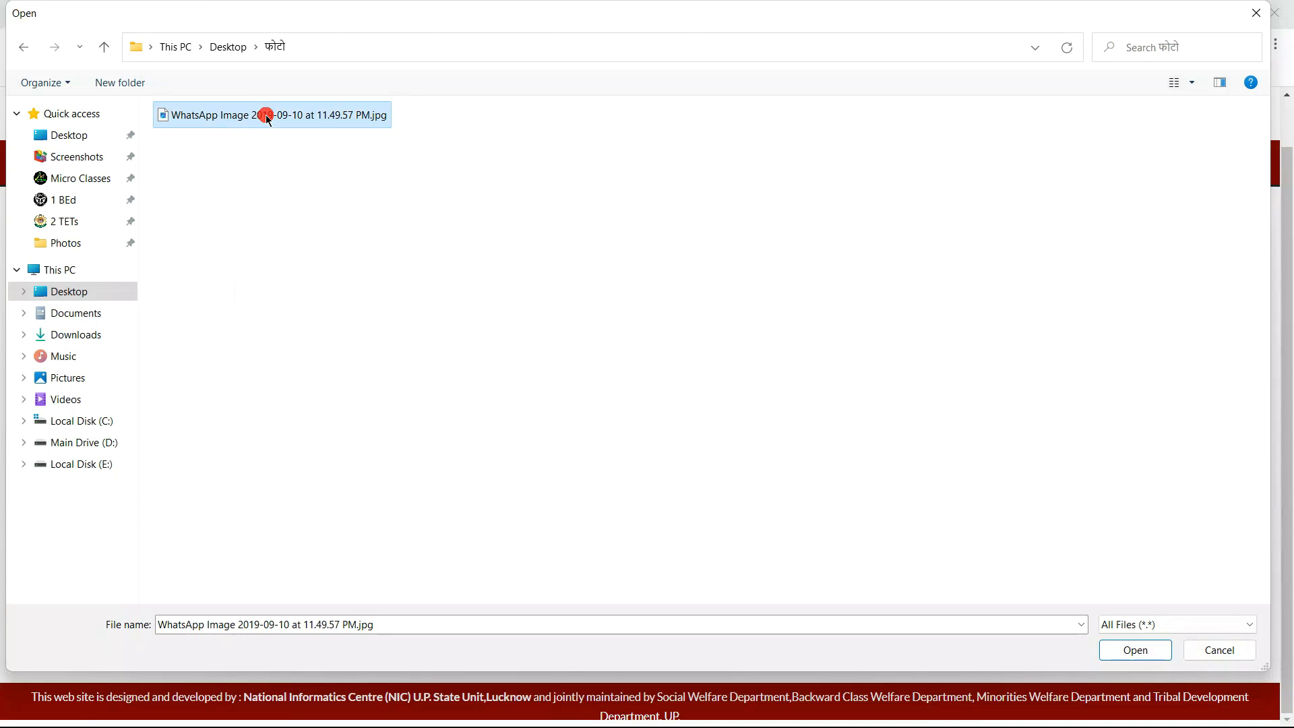
{"action": "double_click", "coordinate": [266, 117]}
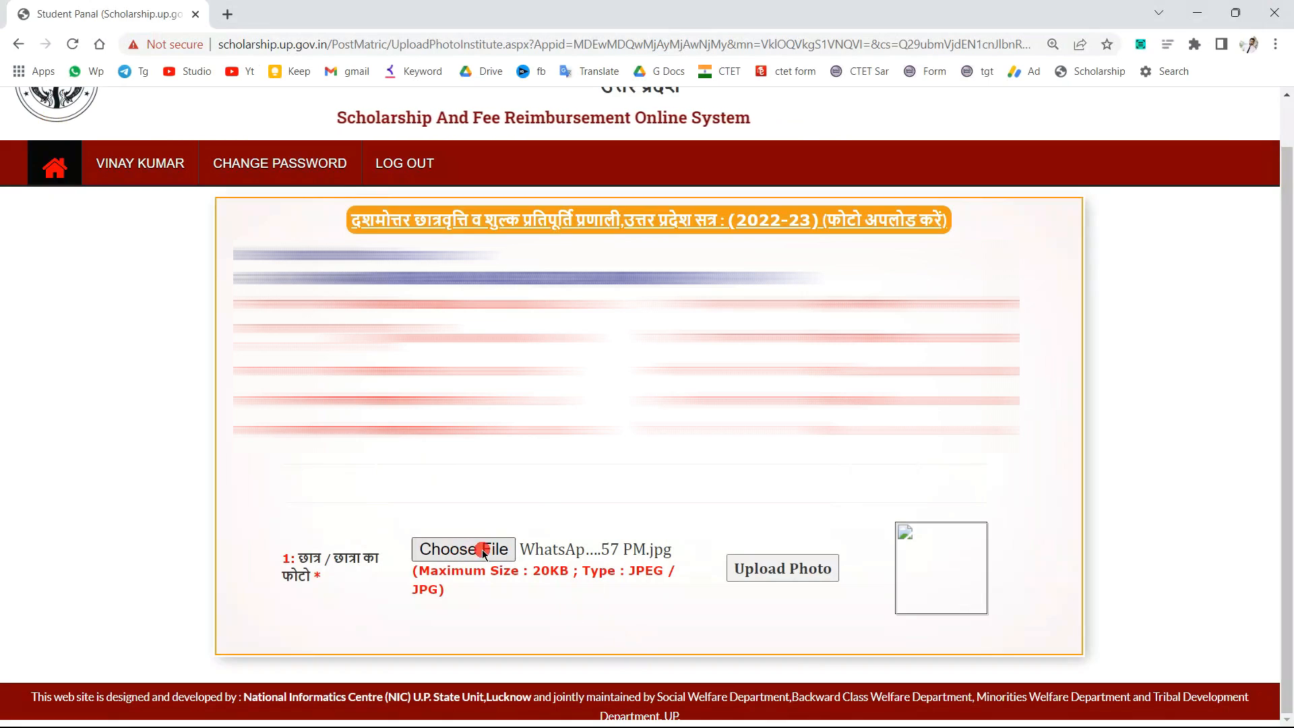
{"action": "left_click", "coordinate": [783, 569]}
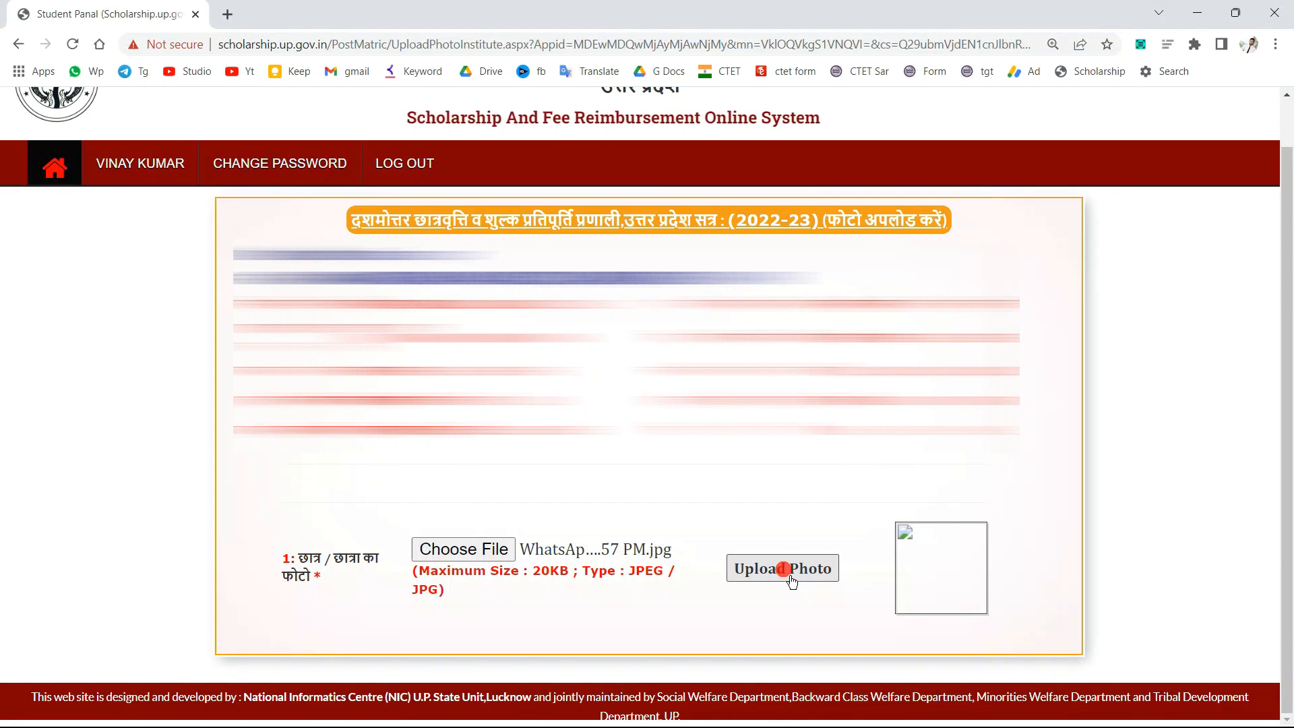
{"action": "left_click", "coordinate": [790, 578]}
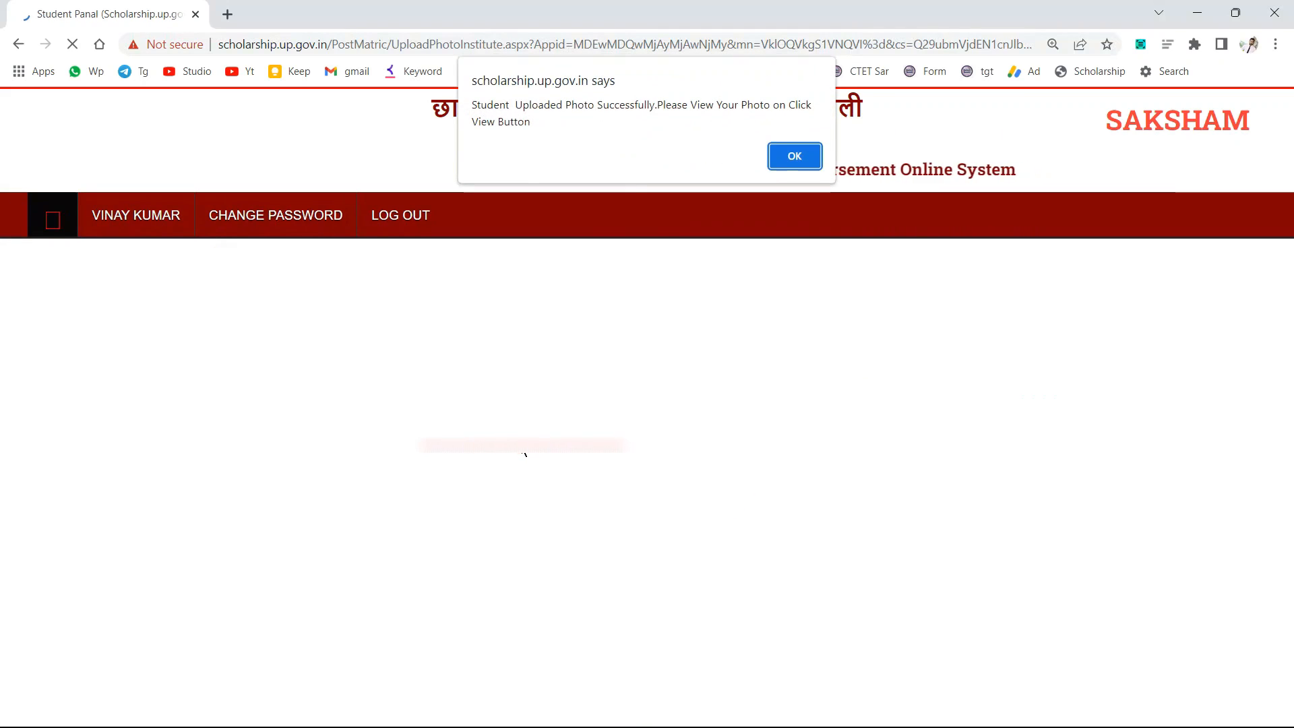
Dismiss the photo upload success alert and return to the student dashboard
{"action": "left_click_drag", "start_coordinate": [497, 107], "coordinate": [653, 118]}
{"action": "left_click", "coordinate": [698, 110]}
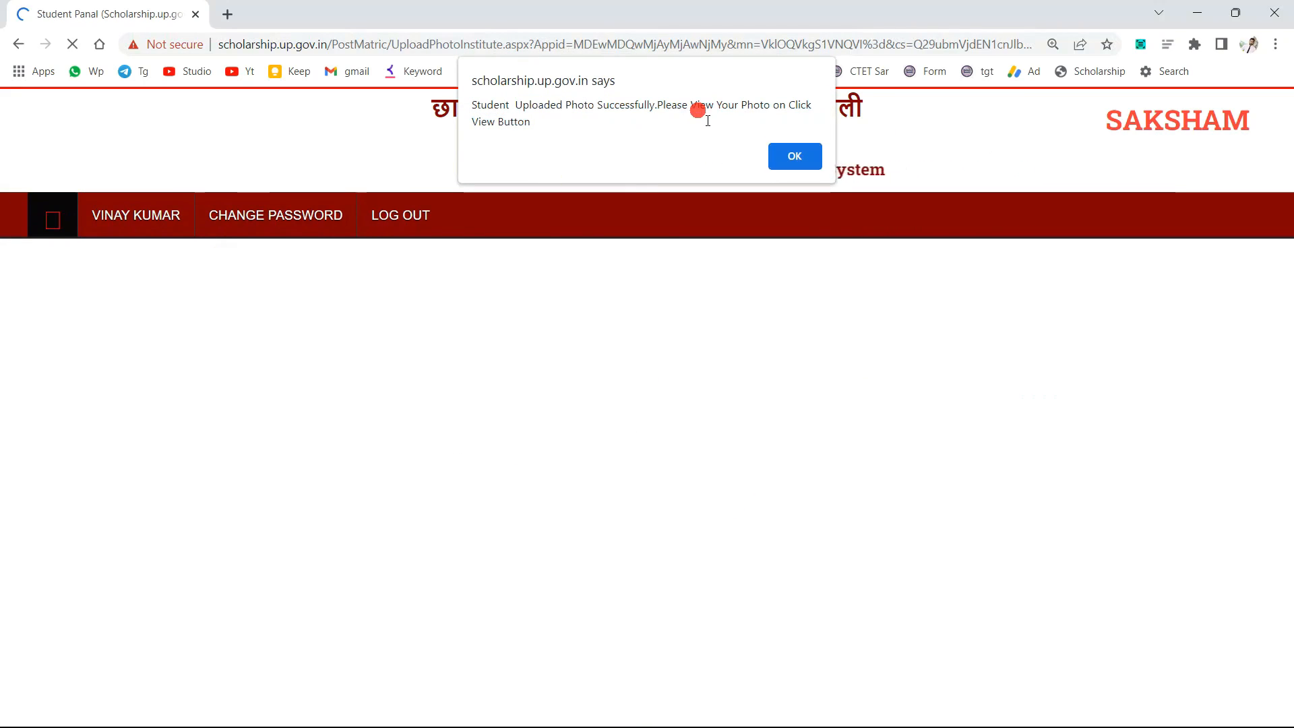
{"action": "left_click", "coordinate": [794, 156]}
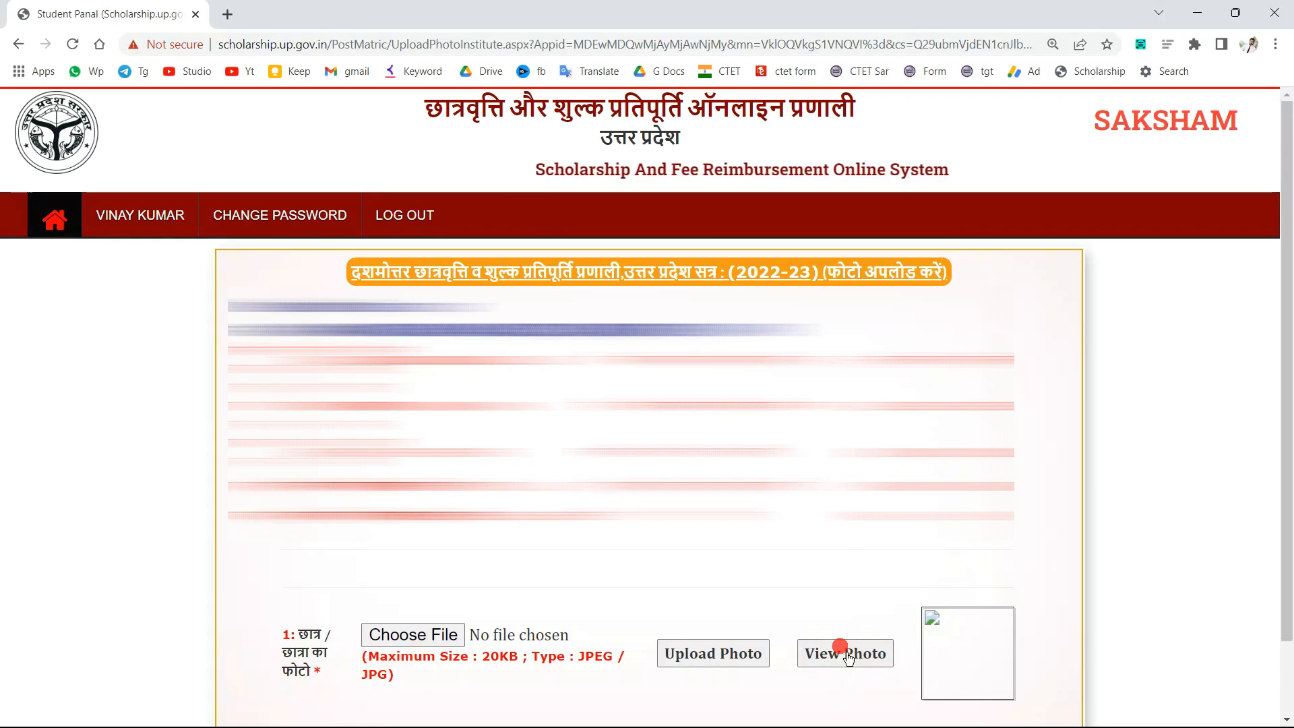
{"action": "left_click", "coordinate": [56, 229]}
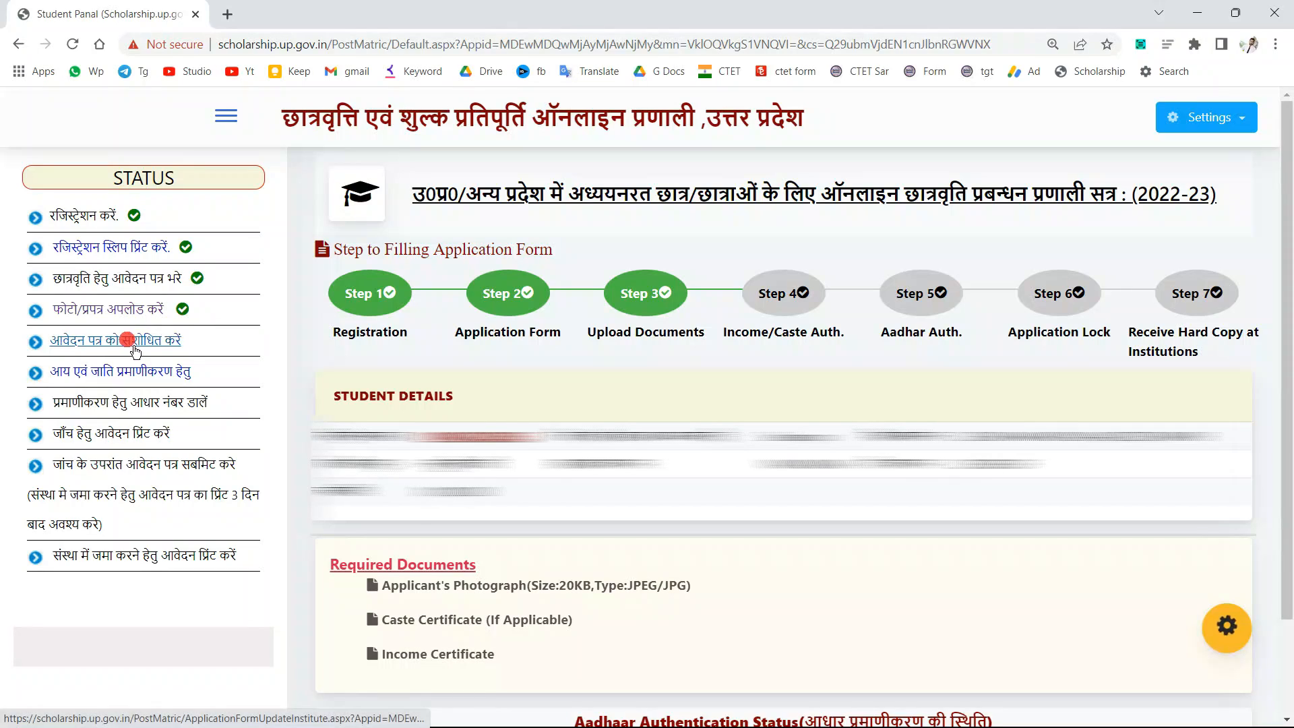
Review the STATUS list and open the 'आय एवं जाति प्रमाणीकरण हेतु' link
{"action": "left_click_drag", "start_coordinate": [53, 340], "coordinate": [212, 352]}
{"action": "mouse_move", "coordinate": [206, 304]}
{"action": "left_mouse_down"}
{"action": "mouse_move", "coordinate": [35, 244]}
{"action": "mouse_move", "coordinate": [231, 304]}
{"action": "mouse_move", "coordinate": [168, 280]}
{"action": "mouse_move", "coordinate": [23, 282]}
{"action": "mouse_move", "coordinate": [191, 287]}
{"action": "left_mouse_up"}
{"action": "left_click", "coordinate": [153, 291]}
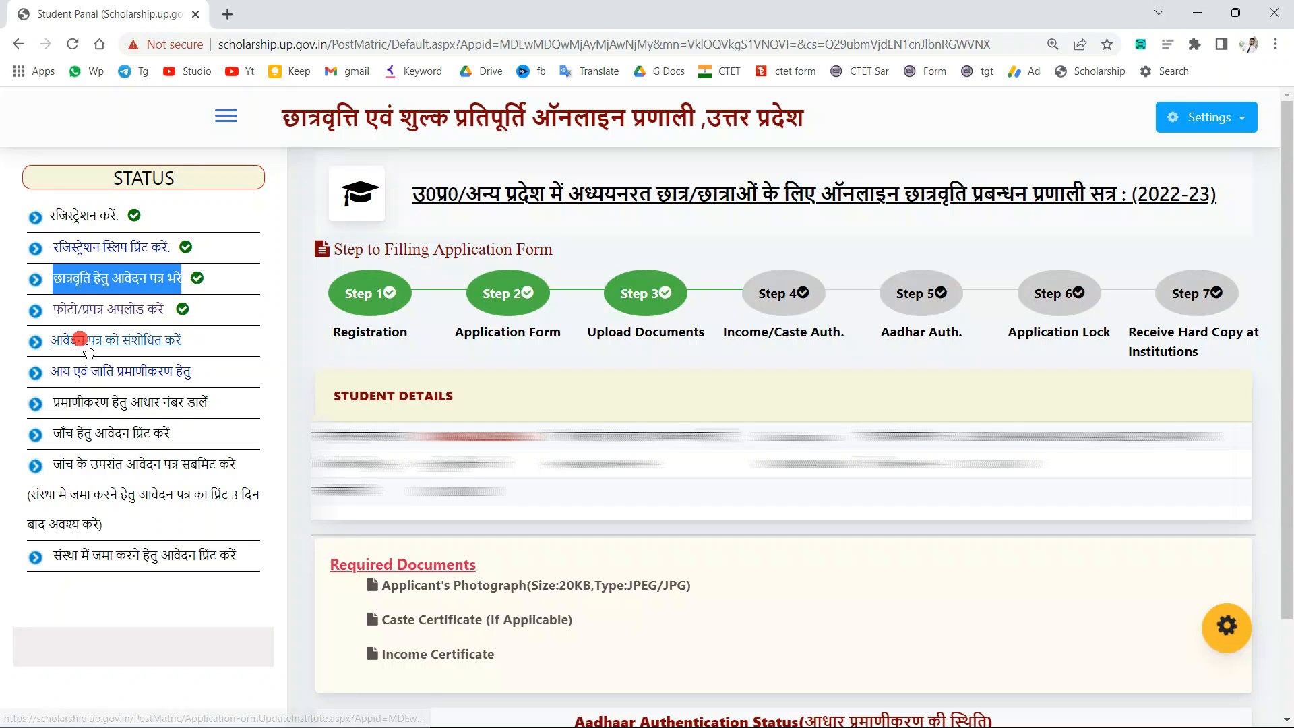
{"action": "left_click", "coordinate": [222, 341]}
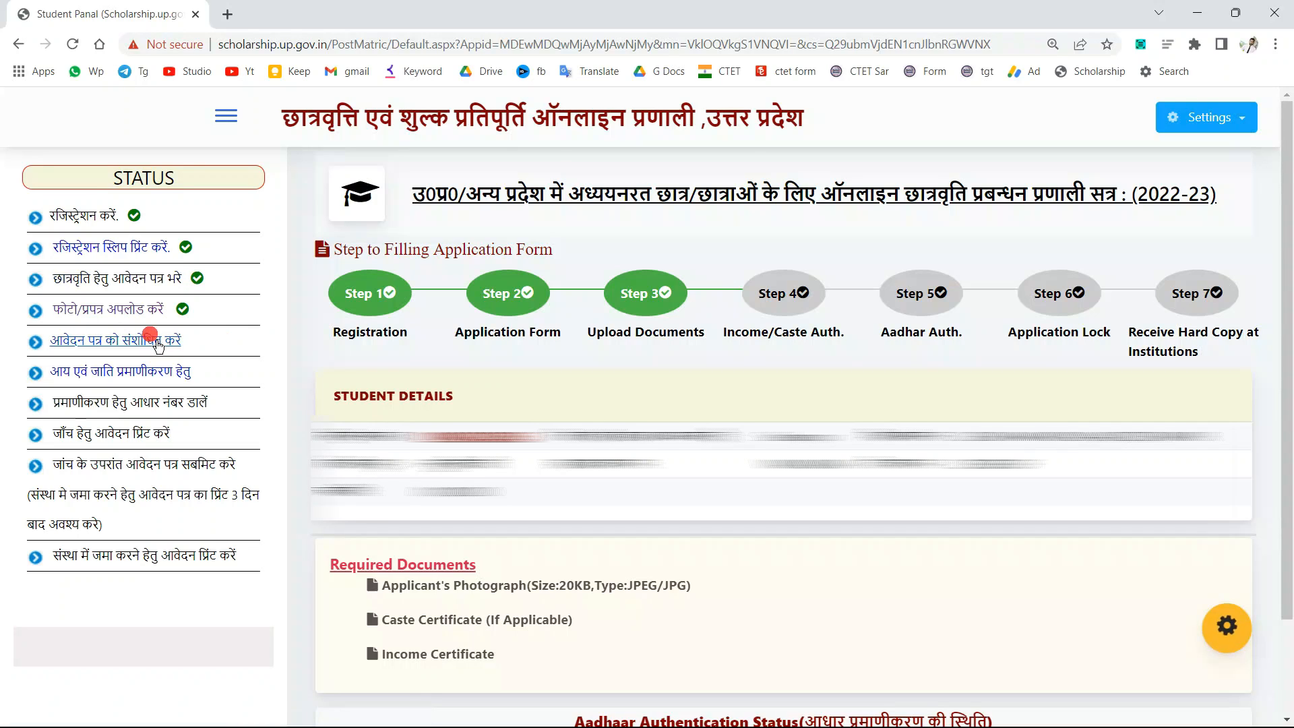
{"action": "left_click", "coordinate": [94, 341]}
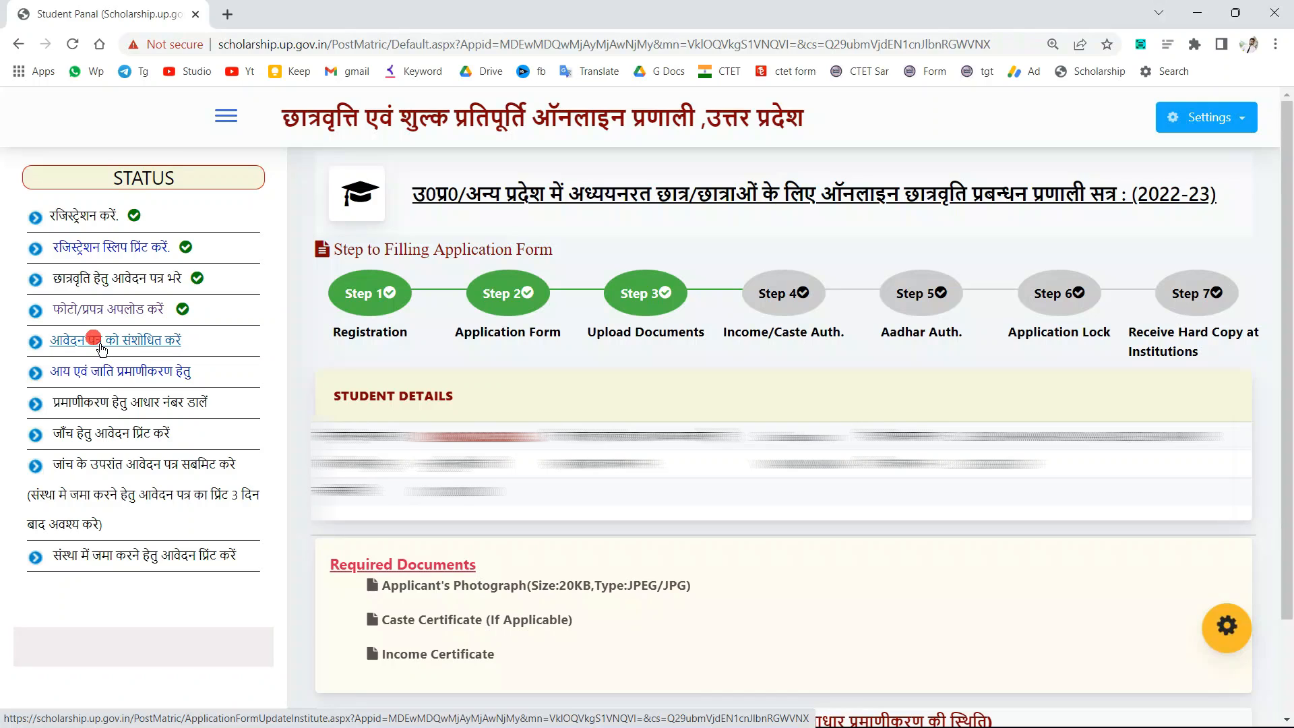
{"action": "left_click", "coordinate": [234, 358]}
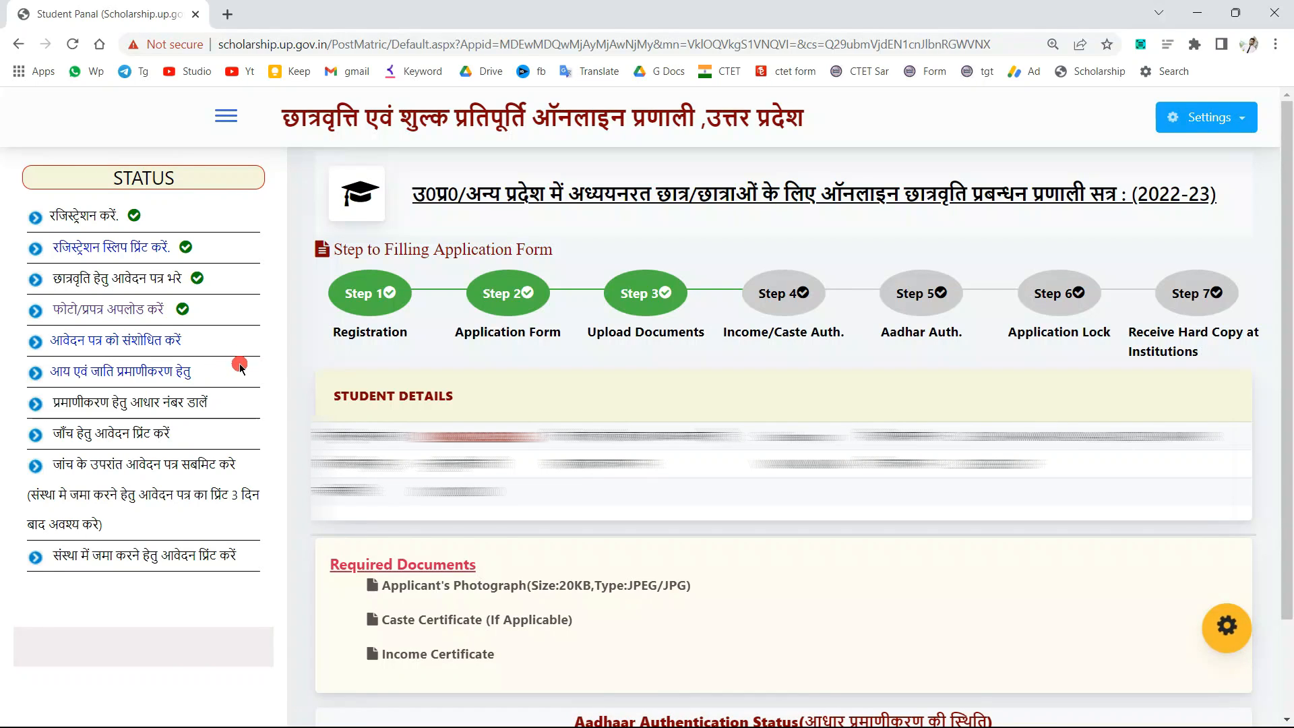
{"action": "left_click", "coordinate": [79, 375]}
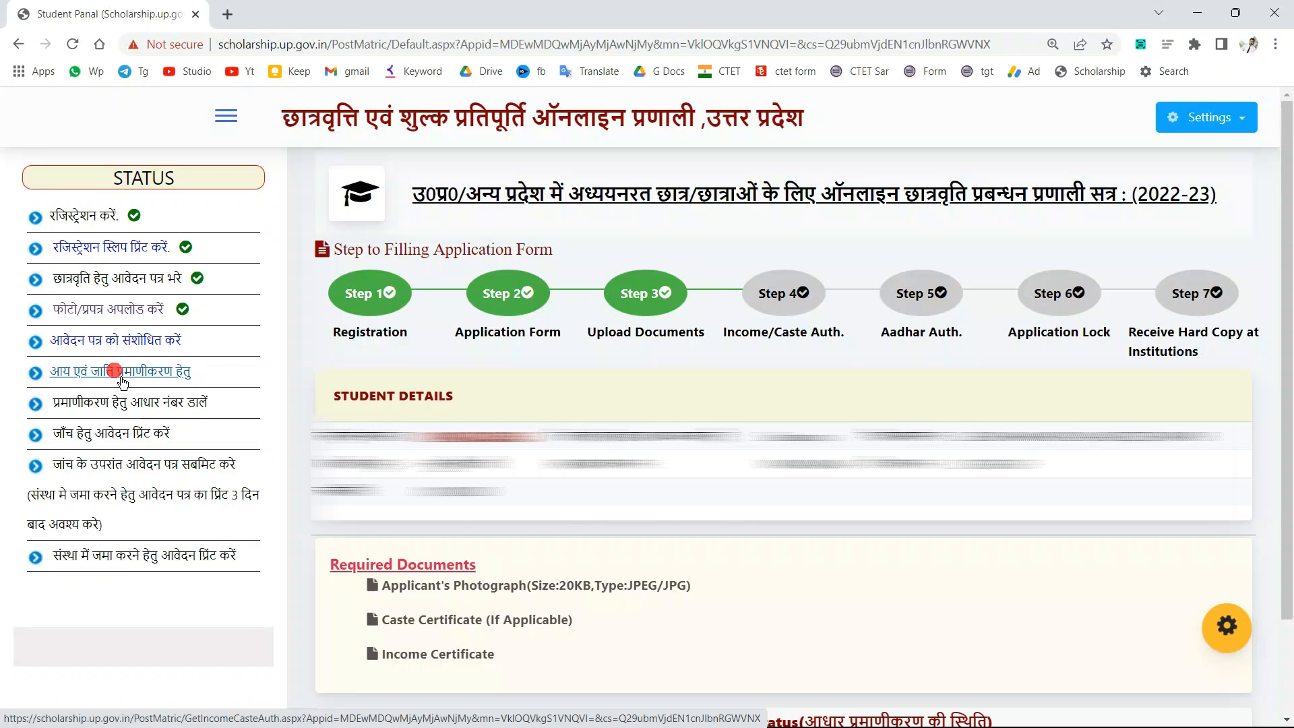
{"action": "left_click", "coordinate": [122, 382]}
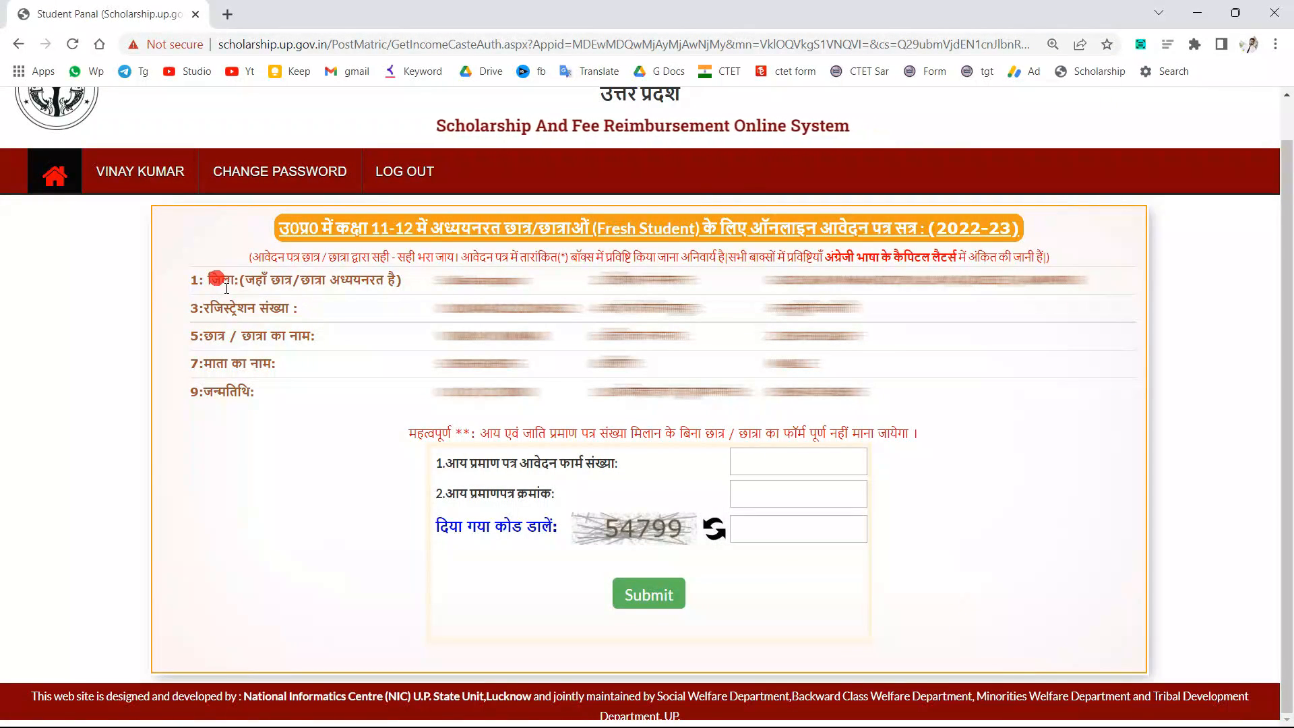
Review the student details and the income certificate application and certificate number fields
{"action": "left_click_drag", "start_coordinate": [227, 288], "coordinate": [925, 394]}
{"action": "left_click", "coordinate": [861, 402]}
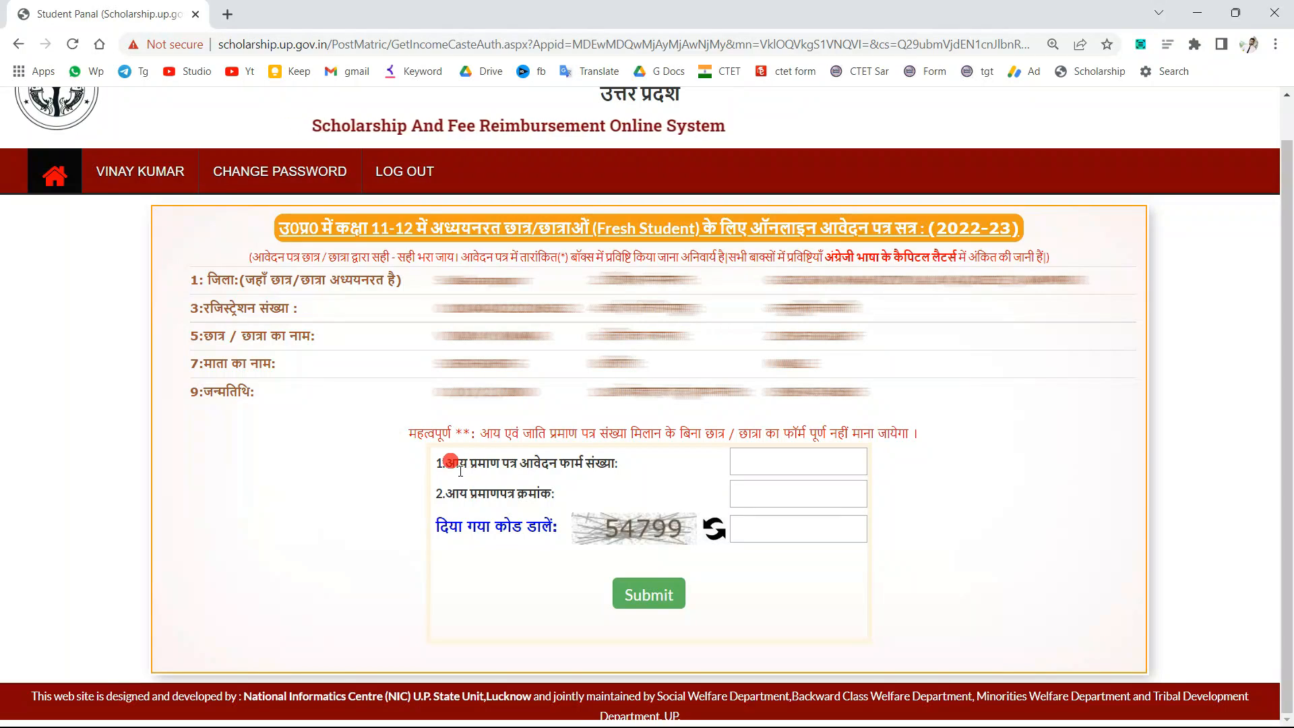
{"action": "left_click_drag", "start_coordinate": [460, 469], "coordinate": [765, 543]}
{"action": "left_click", "coordinate": [827, 606]}
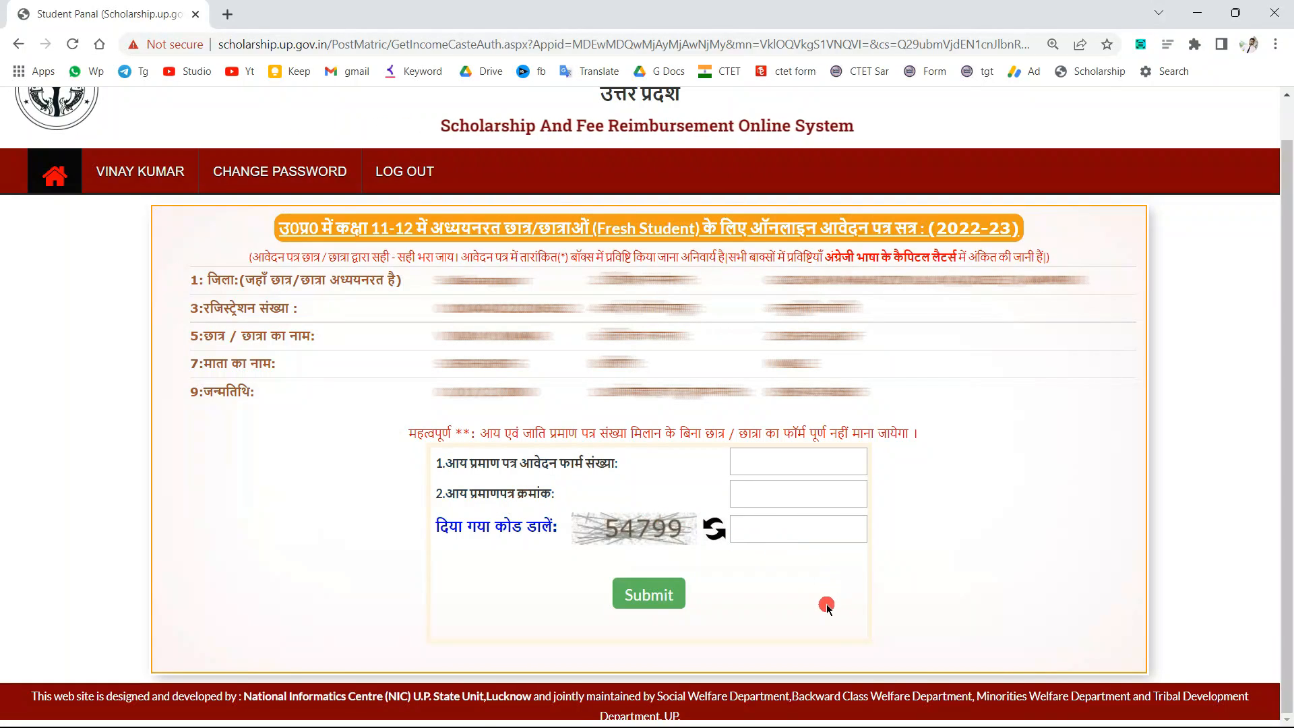
{"action": "left_click_drag", "start_coordinate": [459, 463], "coordinate": [599, 477]}
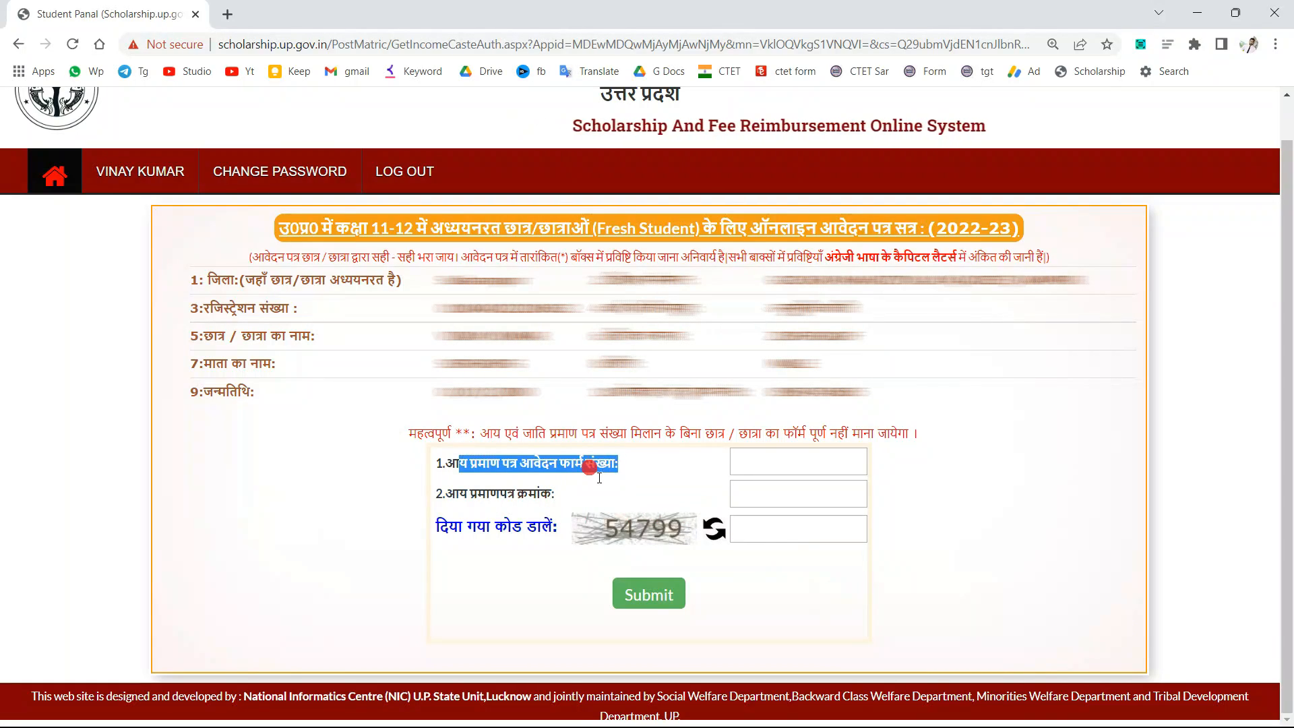
{"action": "left_click", "coordinate": [598, 476]}
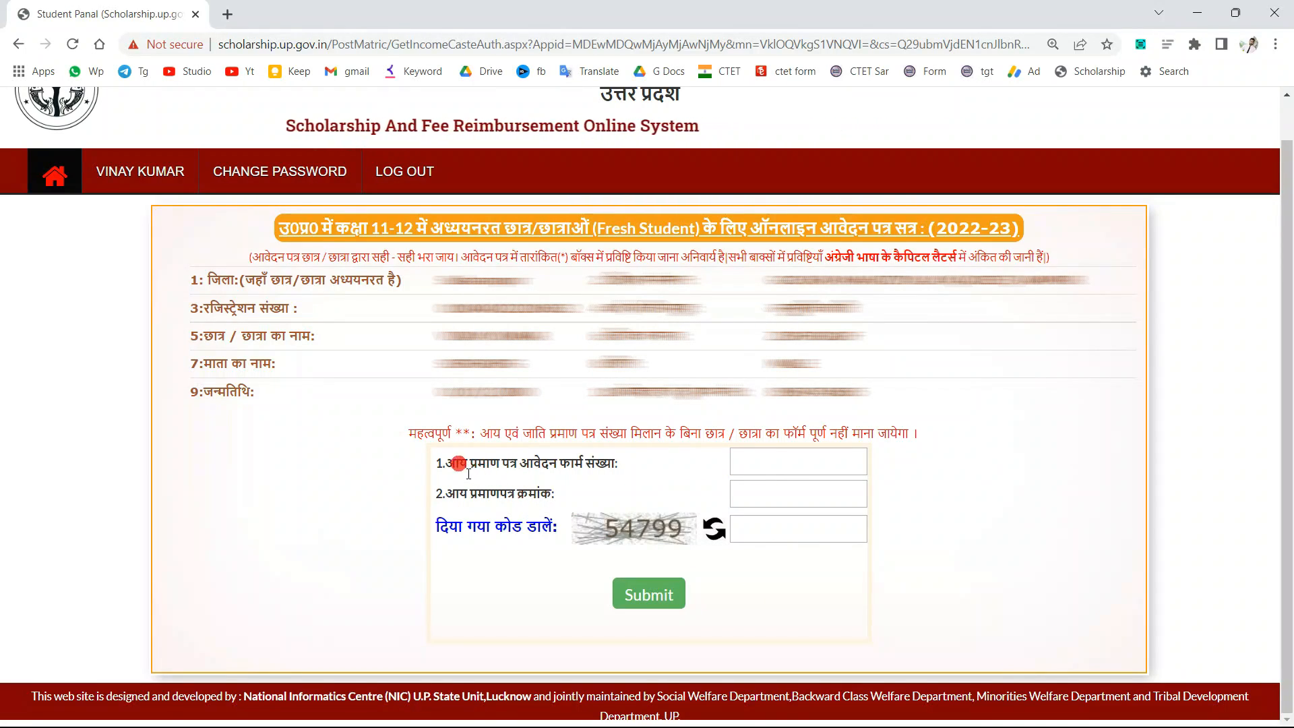
{"action": "mouse_move", "coordinate": [446, 464]}
{"action": "left_mouse_down"}
{"action": "mouse_move", "coordinate": [606, 464]}
{"action": "mouse_move", "coordinate": [618, 478]}
{"action": "mouse_move", "coordinate": [464, 473]}
{"action": "left_mouse_up"}
{"action": "left_click", "coordinate": [618, 478]}
{"action": "left_click", "coordinate": [458, 479]}
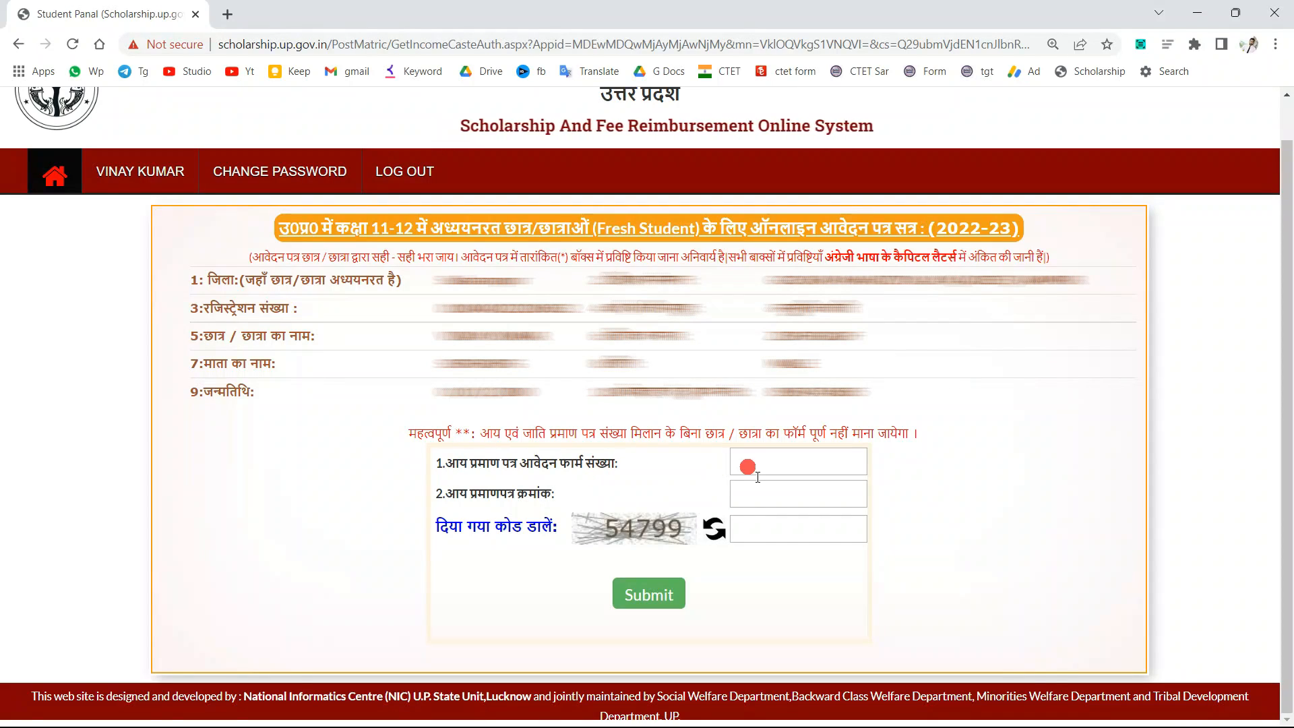
{"action": "left_click_drag", "start_coordinate": [556, 474], "coordinate": [774, 471]}
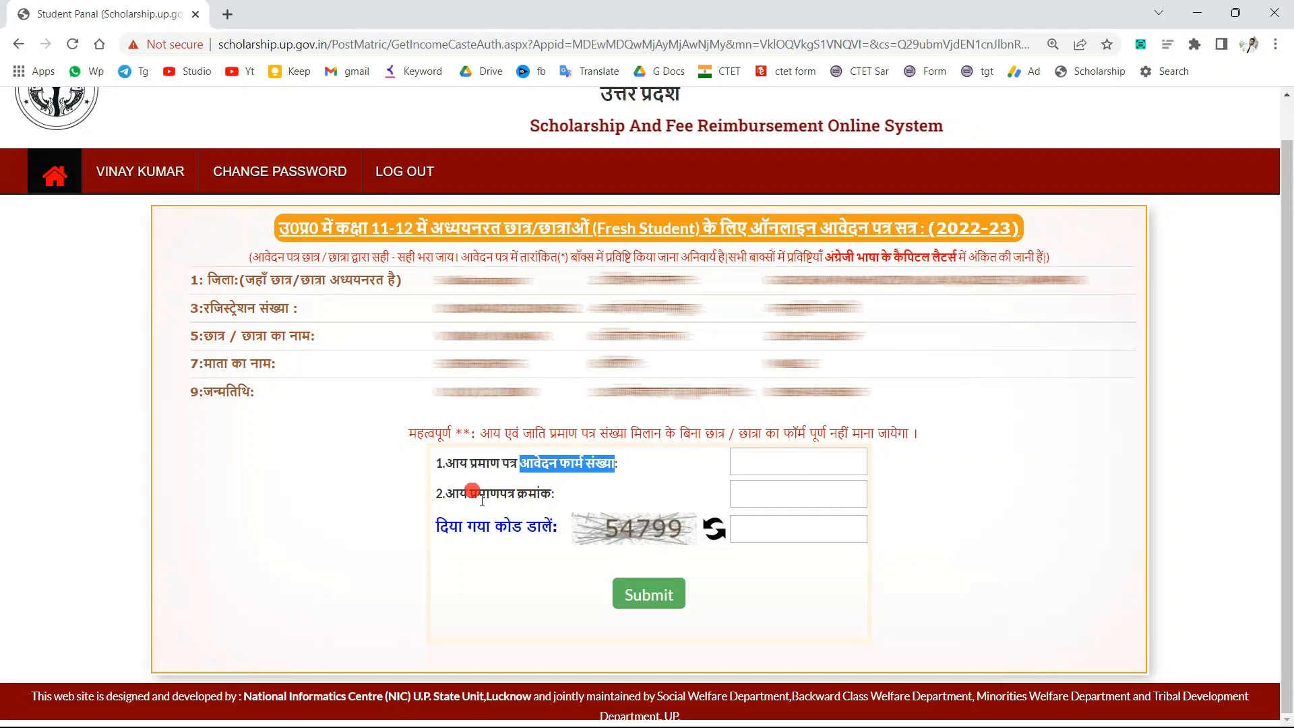
{"action": "left_click_drag", "start_coordinate": [459, 495], "coordinate": [550, 497]}
{"action": "left_click", "coordinate": [530, 496]}
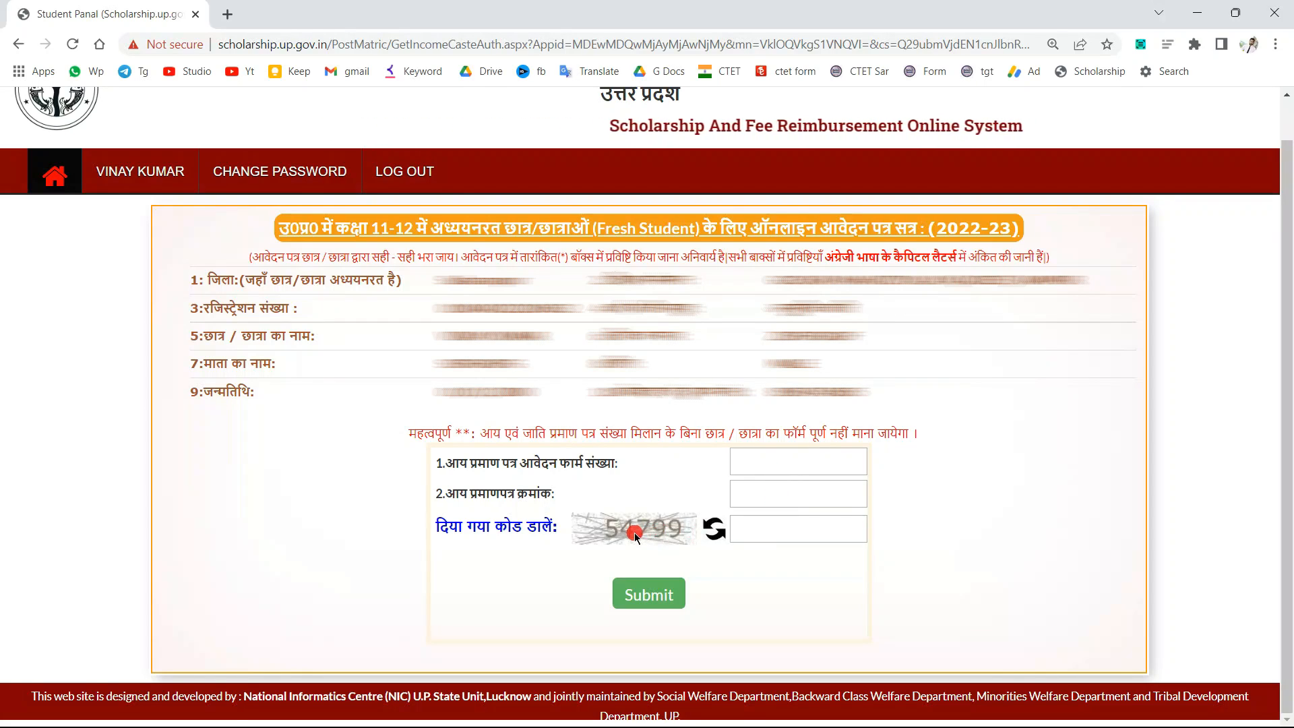
Enter the displayed verification code and submit the income certificate lookup
{"action": "left_click", "coordinate": [761, 537]}
{"action": "type", "text": "54"}
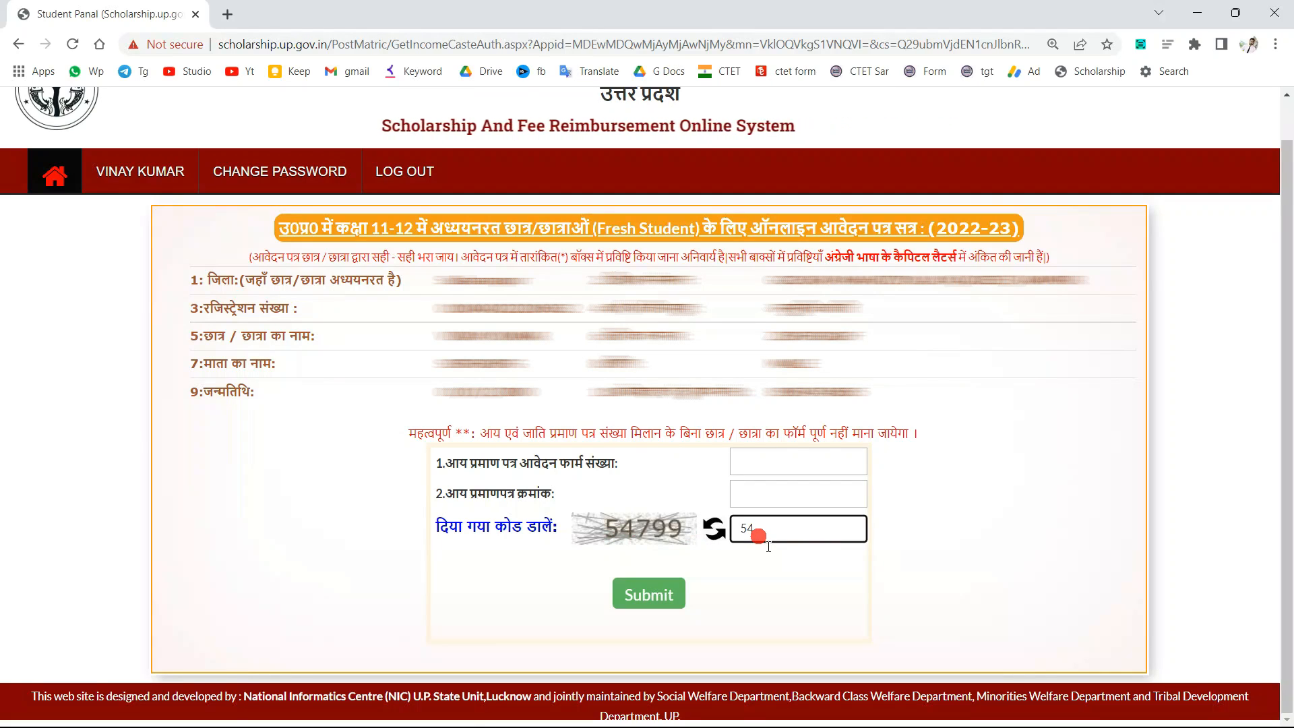
{"action": "type", "text": "799"}
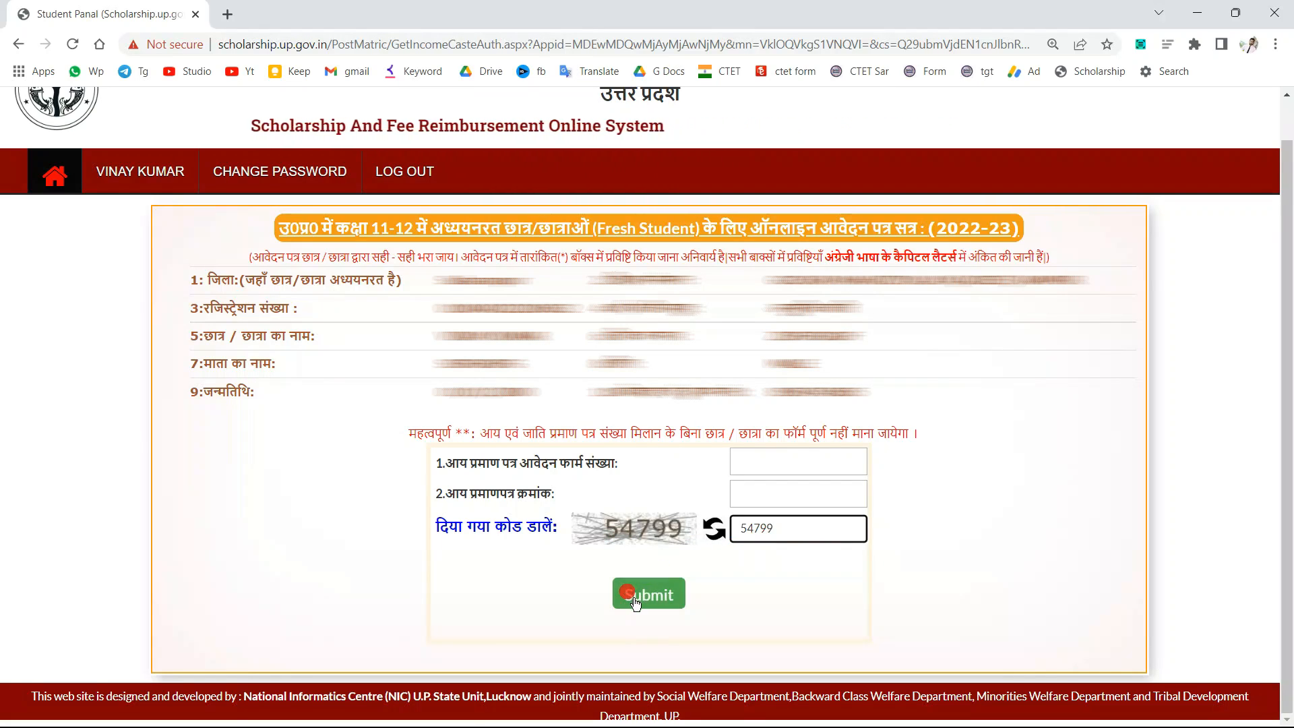
{"action": "left_click", "coordinate": [769, 595]}
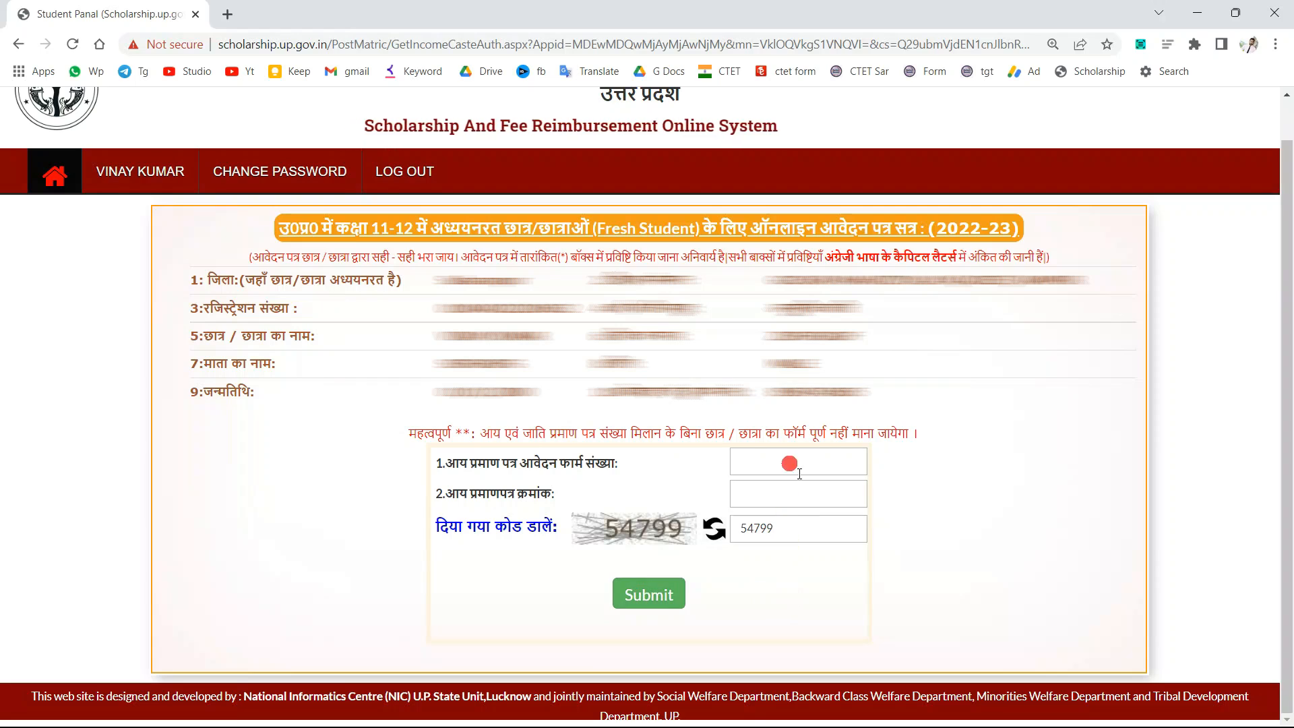
{"action": "left_click", "coordinate": [652, 595]}
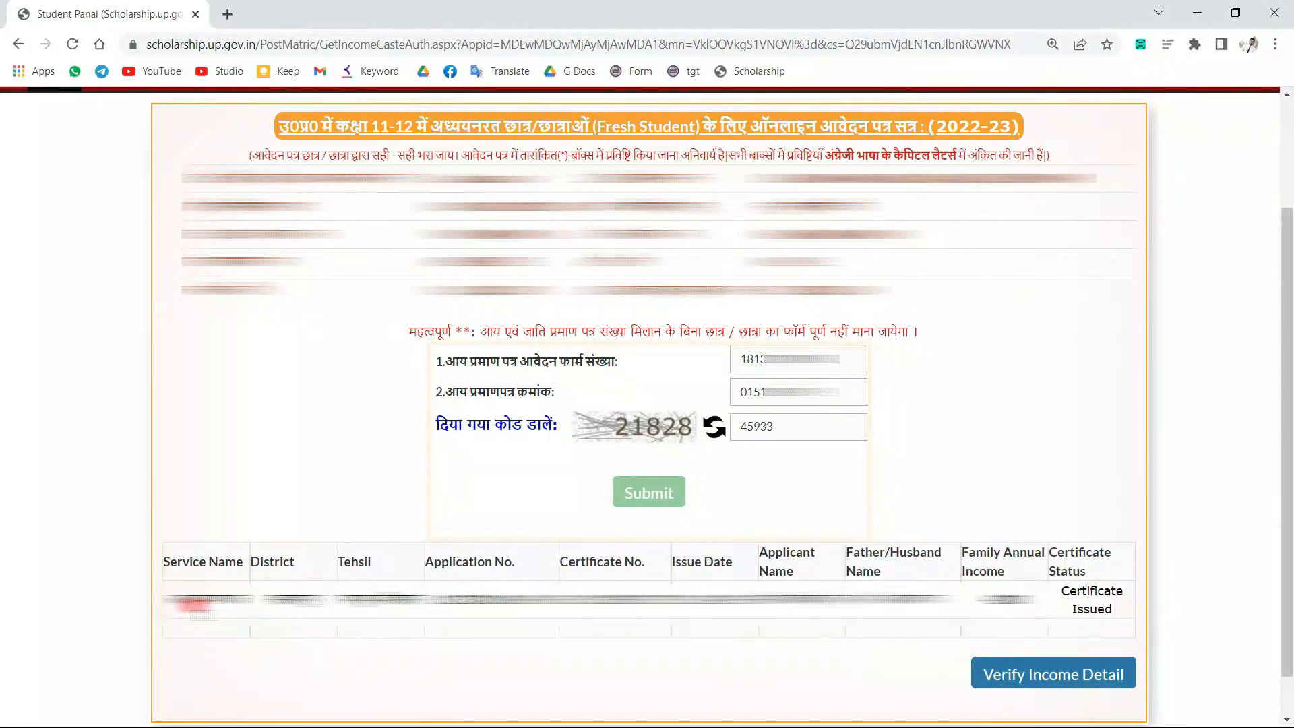
Review the fetched income certificate marked Certificate Issued and confirm it with Verify Income Detail
{"action": "left_click_drag", "start_coordinate": [162, 599], "coordinate": [1120, 615]}
{"action": "left_click", "coordinate": [300, 555]}
{"action": "left_click_drag", "start_coordinate": [205, 562], "coordinate": [449, 569]}
{"action": "left_click", "coordinate": [1093, 619]}
{"action": "left_click", "coordinate": [447, 588]}
{"action": "left_click", "coordinate": [1063, 685]}
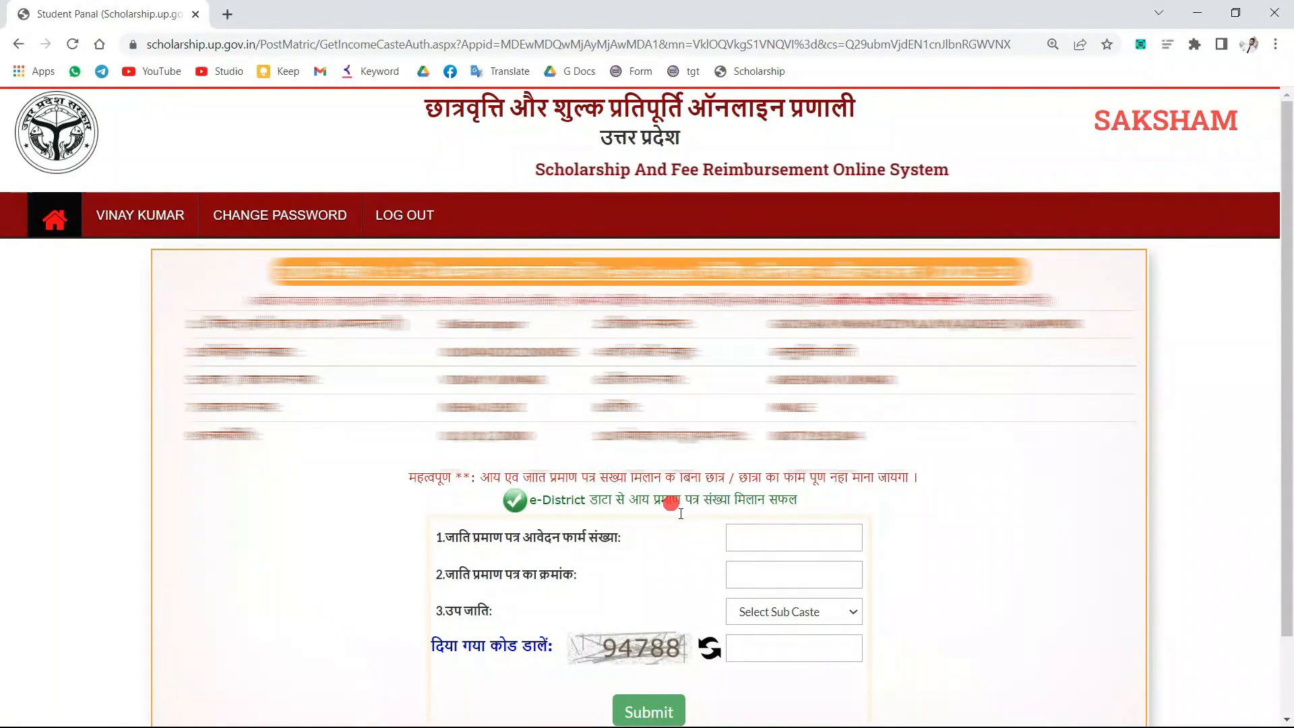
Locate the caste certificate application number and certificate number fields on the caste verification form
{"action": "scroll", "coordinate": [741, 509], "scroll_direction": "down", "scroll_amount": 1}
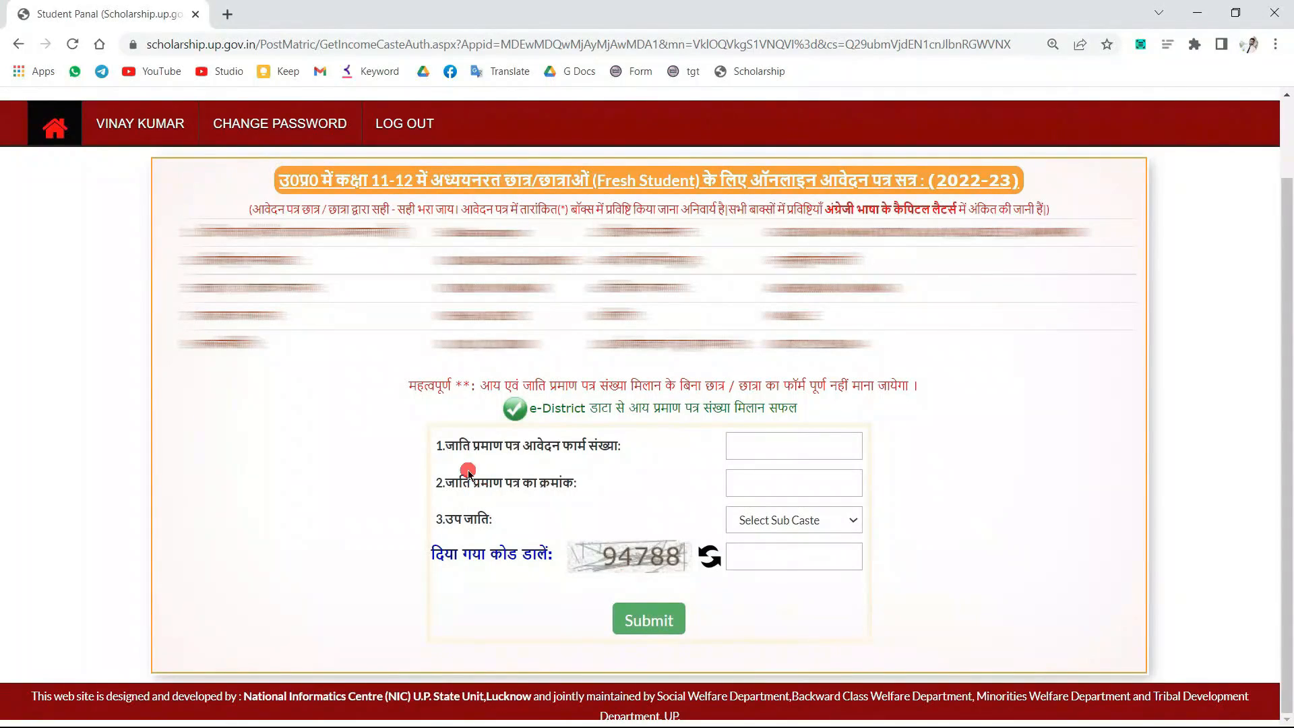
{"action": "left_click_drag", "start_coordinate": [457, 457], "coordinate": [602, 455]}
{"action": "left_click", "coordinate": [599, 457]}
{"action": "left_click", "coordinate": [808, 457]}
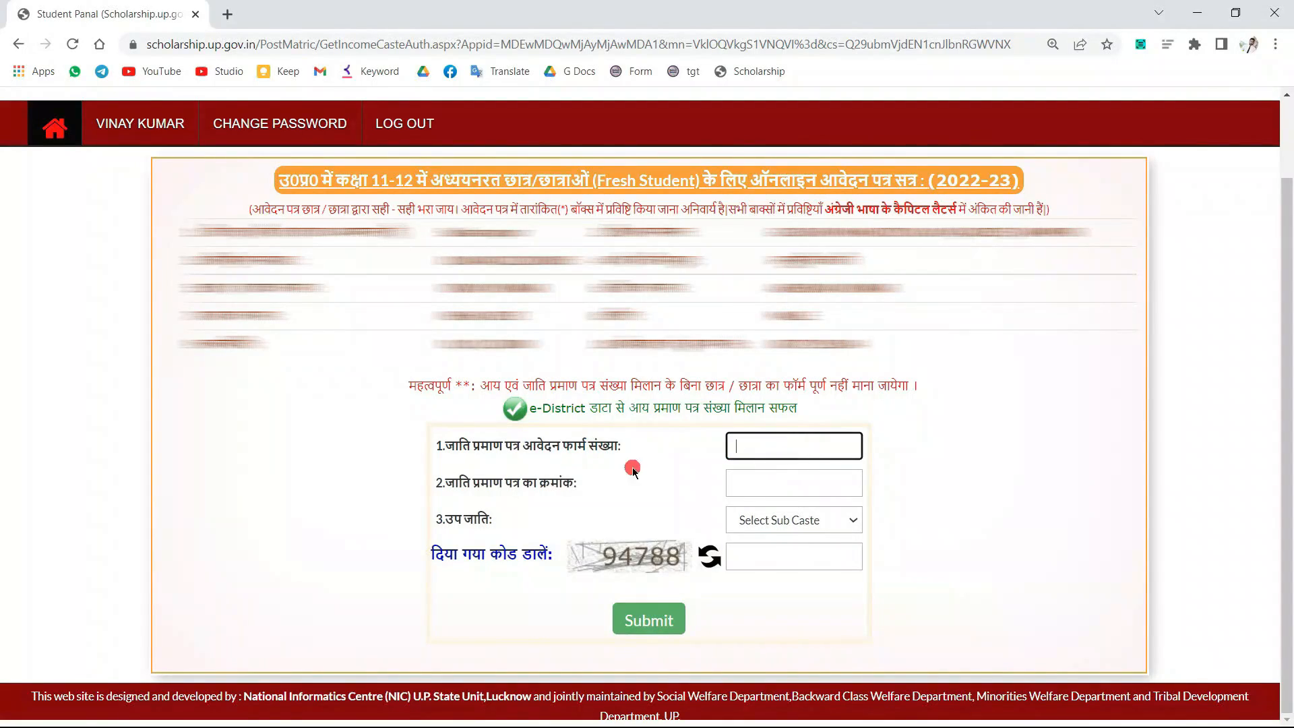
{"action": "left_click_drag", "start_coordinate": [480, 486], "coordinate": [539, 485]}
{"action": "left_click", "coordinate": [822, 486]}
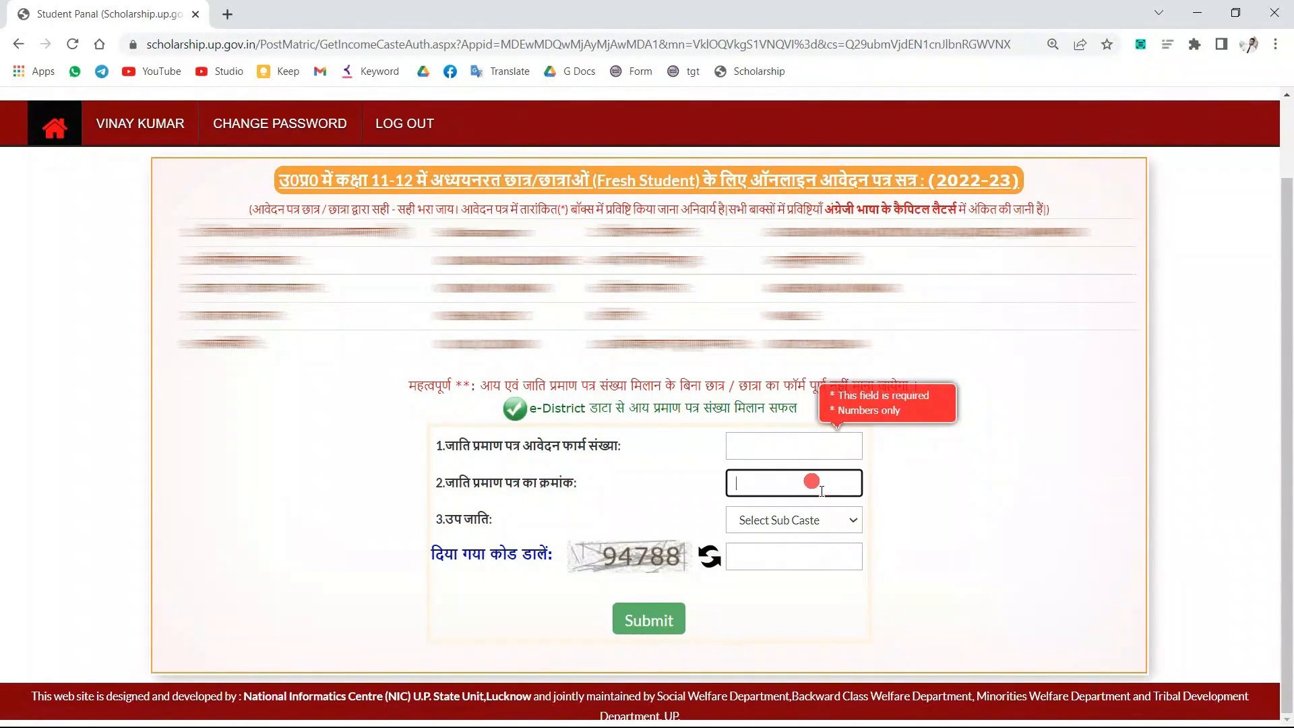
Check the sub caste list and captcha field, then begin entering the caste certificate application number
{"action": "left_click_drag", "start_coordinate": [494, 524], "coordinate": [464, 520]}
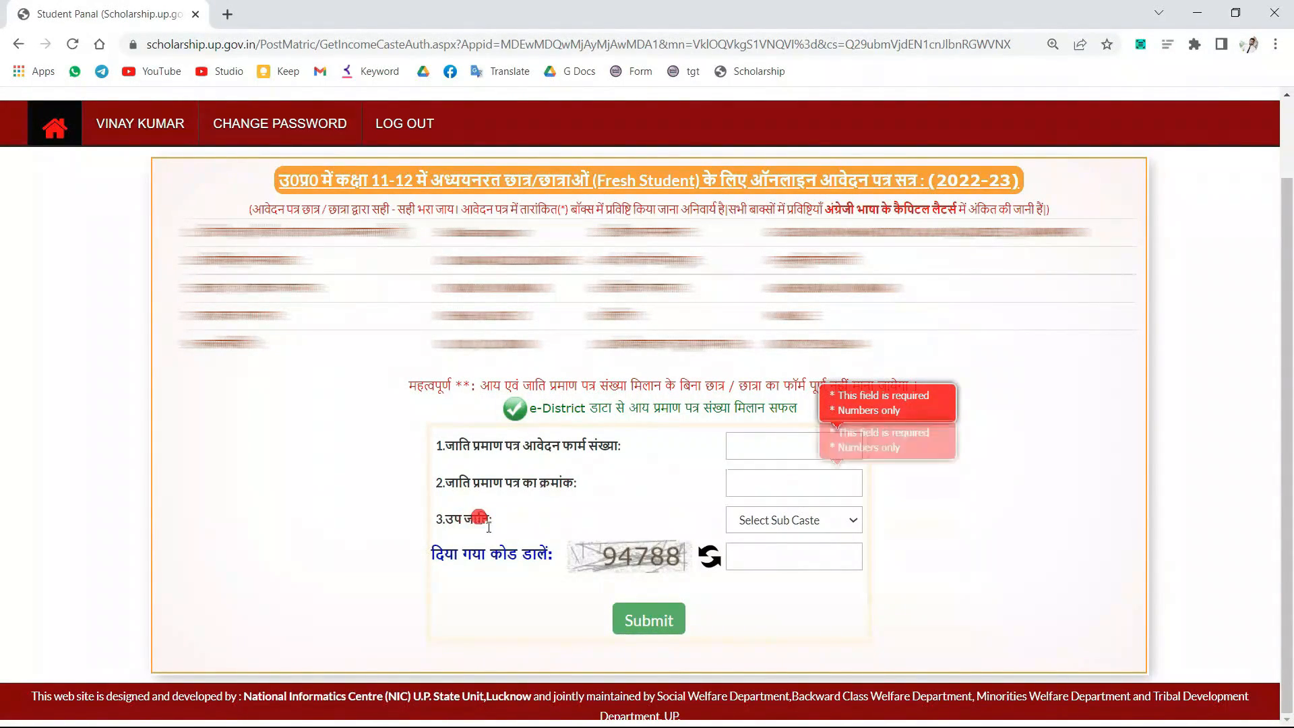
{"action": "left_click", "coordinate": [795, 519]}
{"action": "scroll", "coordinate": [773, 408], "scroll_direction": "down", "scroll_amount": 5}
{"action": "scroll", "coordinate": [774, 408], "scroll_direction": "up", "scroll_amount": 10}
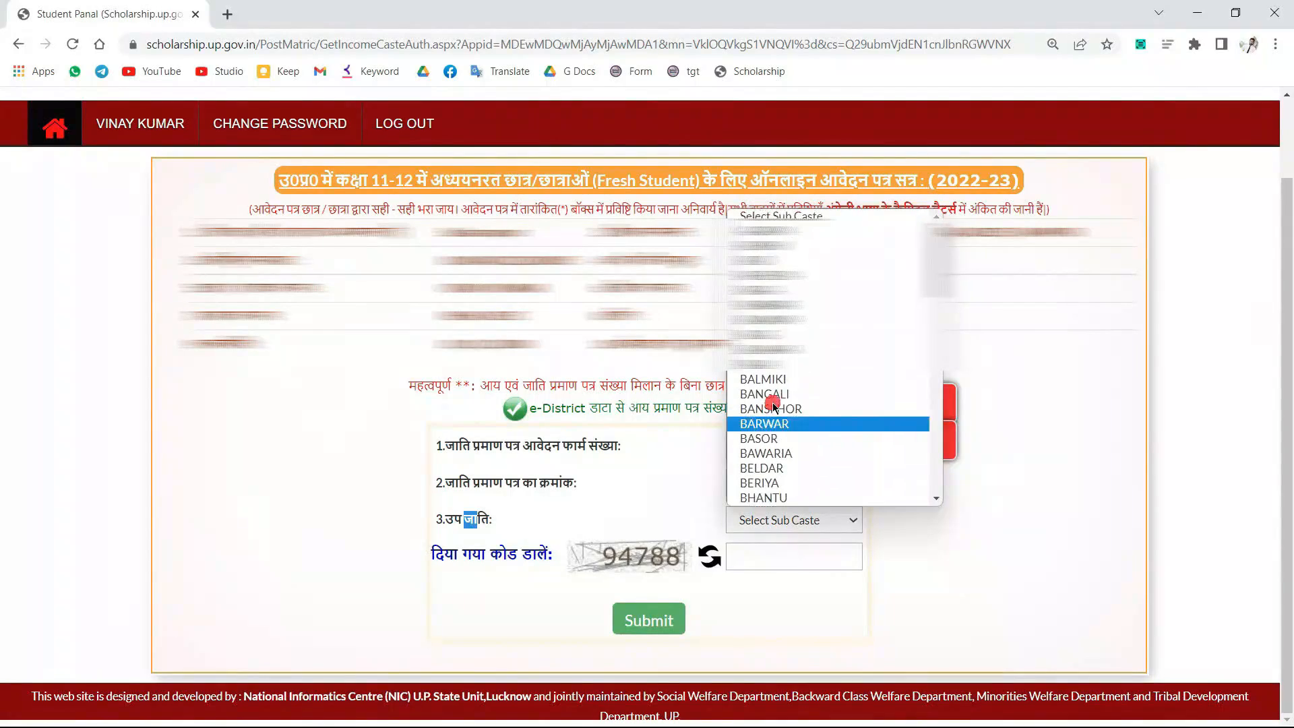
{"action": "left_click", "coordinate": [684, 496]}
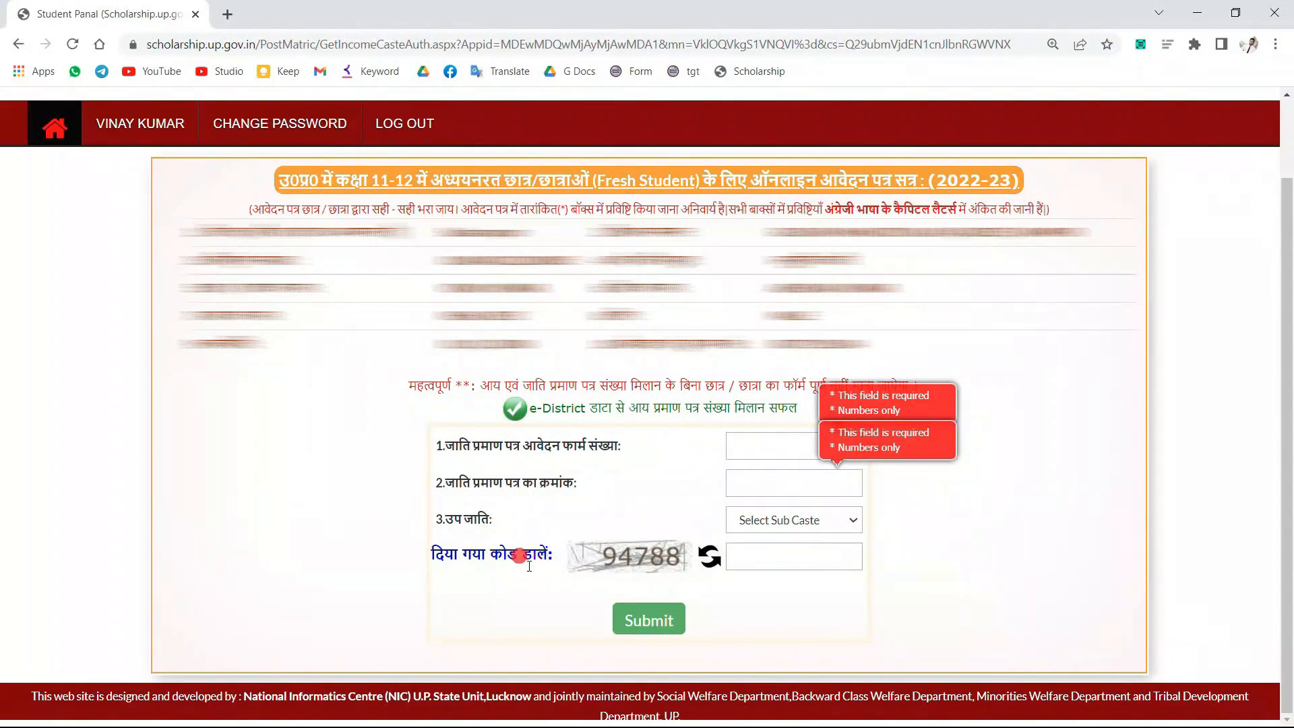
{"action": "left_click", "coordinate": [794, 556]}
{"action": "left_click", "coordinate": [793, 441]}
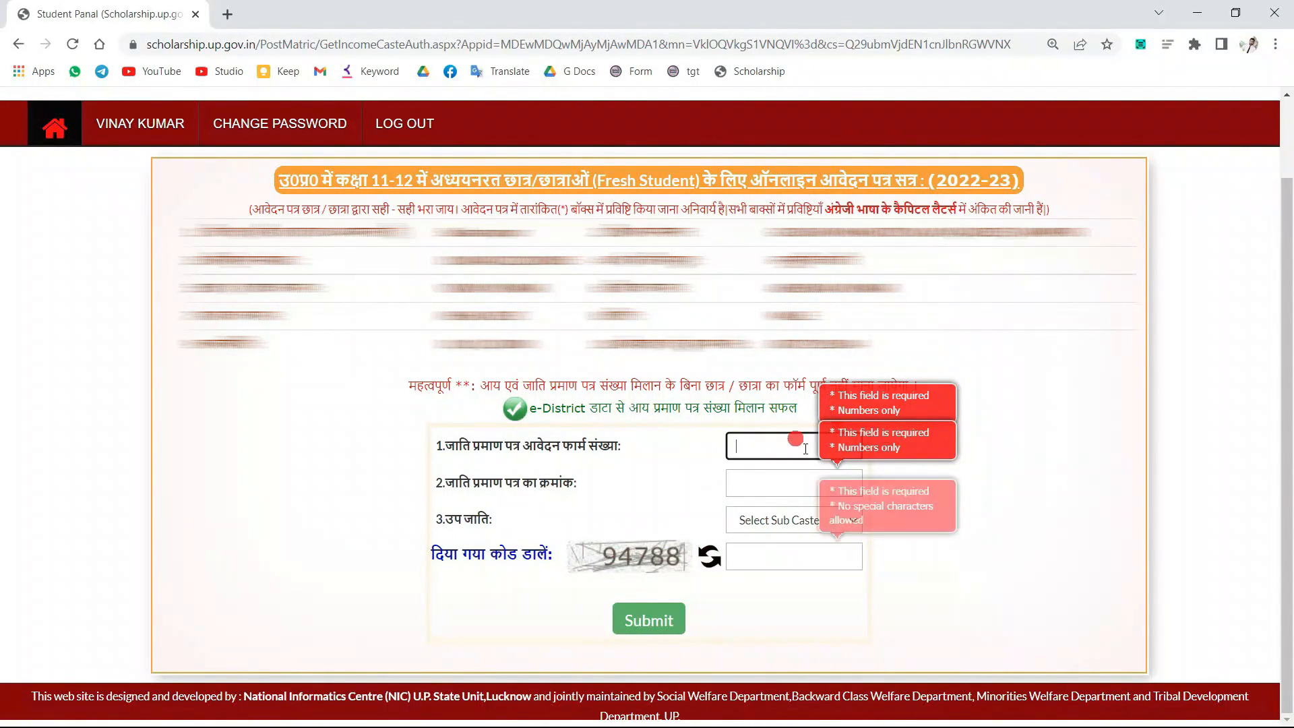
{"action": "left_click", "coordinate": [827, 447]}
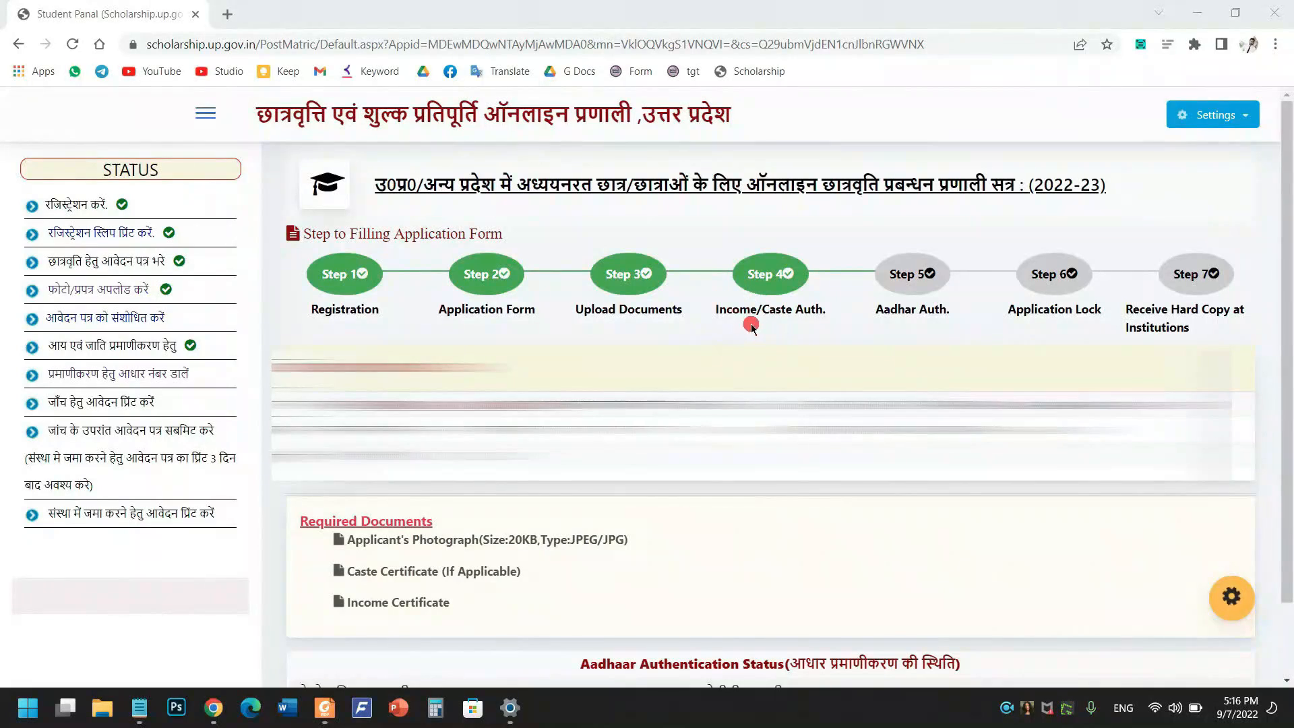
Confirm Step 4 Income/Caste Auth. shows complete and open the Aadhaar authentication form
{"action": "left_click_drag", "start_coordinate": [749, 313], "coordinate": [812, 312]}
{"action": "left_click_drag", "start_coordinate": [749, 278], "coordinate": [802, 275]}
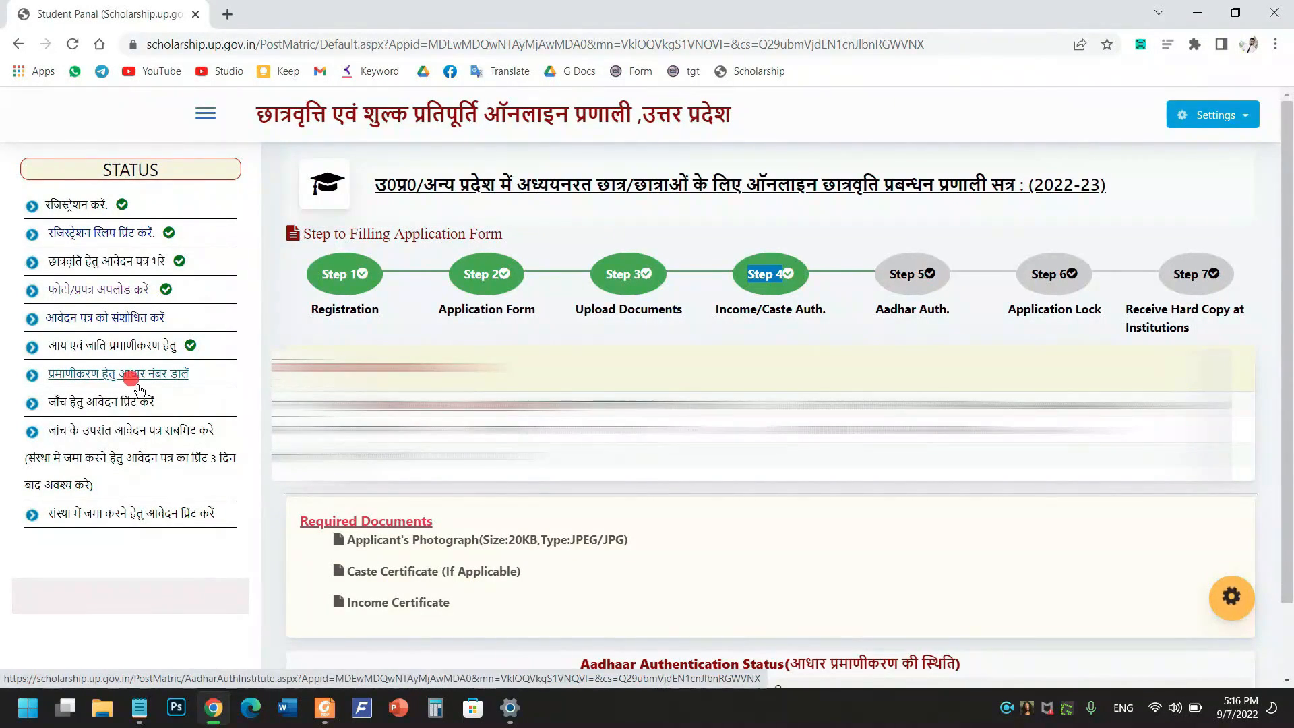
{"action": "left_click", "coordinate": [158, 382]}
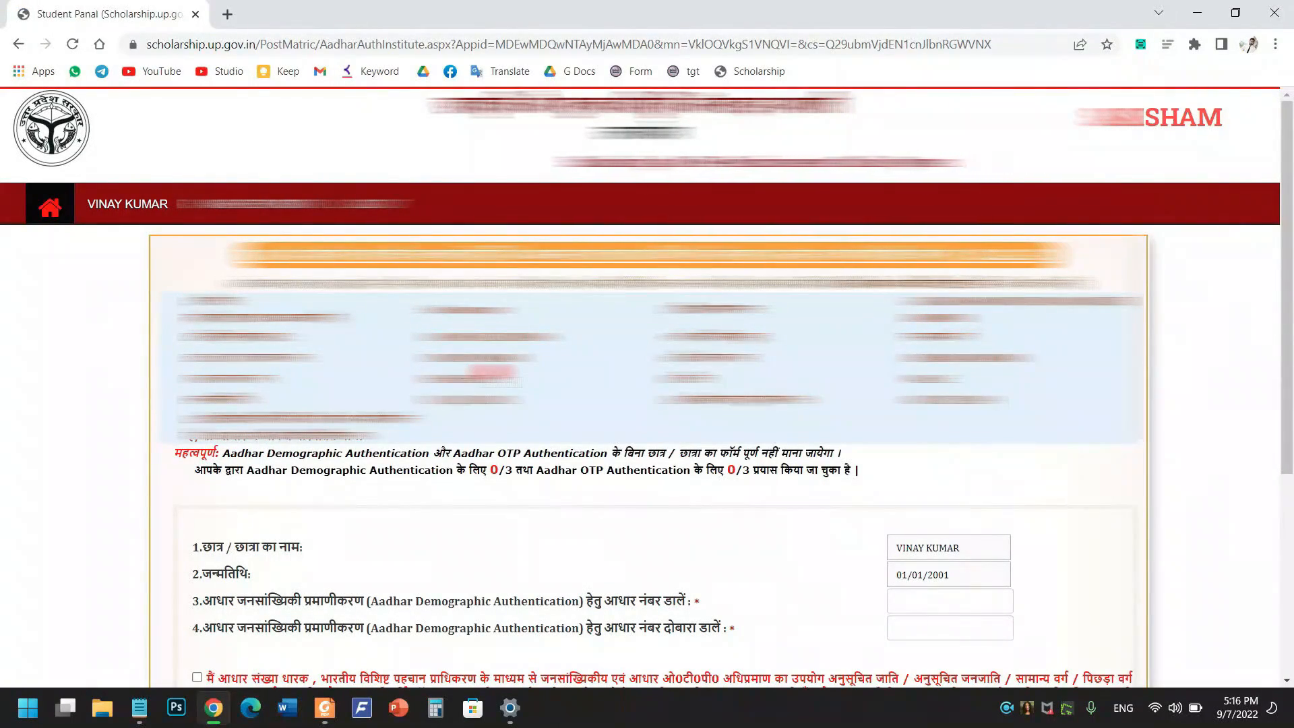
Review the demographic and OTP attempt counts and the prefilled student name and date of birth
{"action": "scroll", "coordinate": [390, 397], "scroll_direction": "down", "scroll_amount": 3}
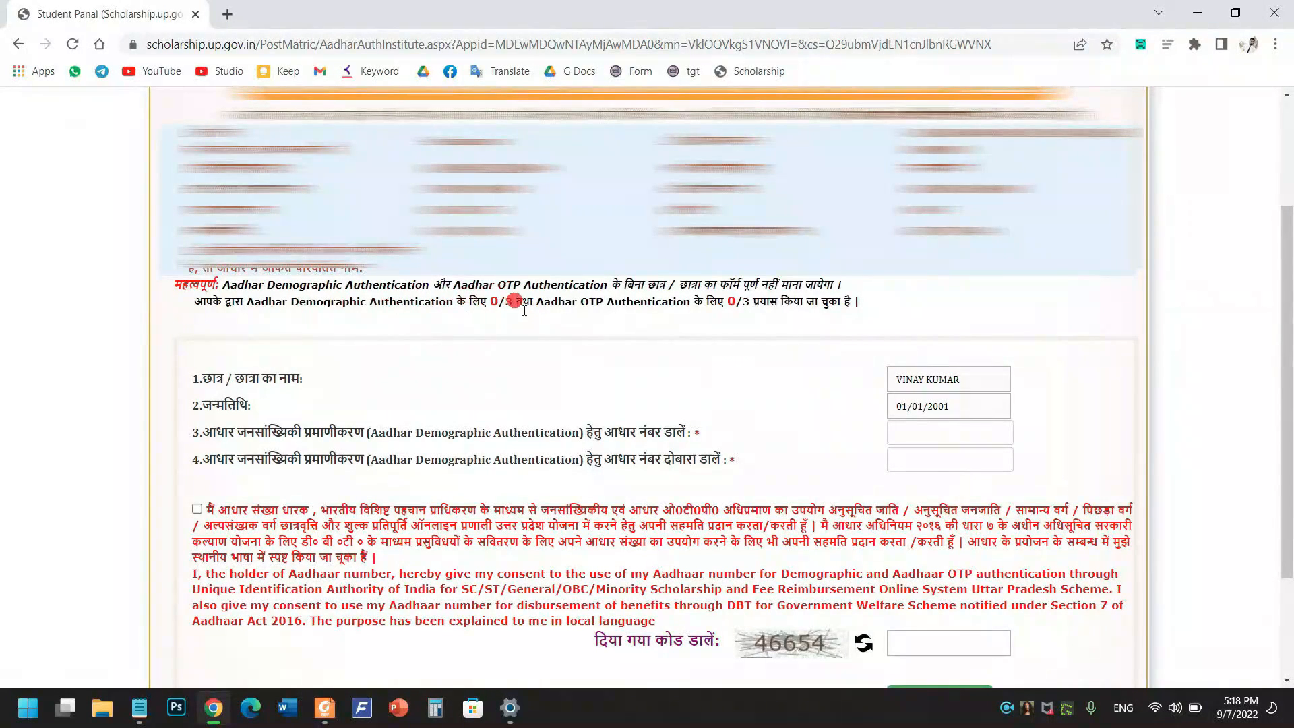
{"action": "left_click_drag", "start_coordinate": [515, 303], "coordinate": [354, 313]}
{"action": "left_click", "coordinate": [354, 313]}
{"action": "mouse_move", "coordinate": [607, 312]}
{"action": "left_mouse_down"}
{"action": "mouse_move", "coordinate": [693, 312]}
{"action": "mouse_move", "coordinate": [398, 306]}
{"action": "mouse_move", "coordinate": [661, 305]}
{"action": "mouse_move", "coordinate": [615, 319]}
{"action": "left_mouse_up"}
{"action": "left_click", "coordinate": [662, 313]}
{"action": "left_click_drag", "start_coordinate": [945, 382], "coordinate": [879, 377]}
{"action": "left_click_drag", "start_coordinate": [949, 400], "coordinate": [924, 433]}
{"action": "left_click", "coordinate": [966, 382]}
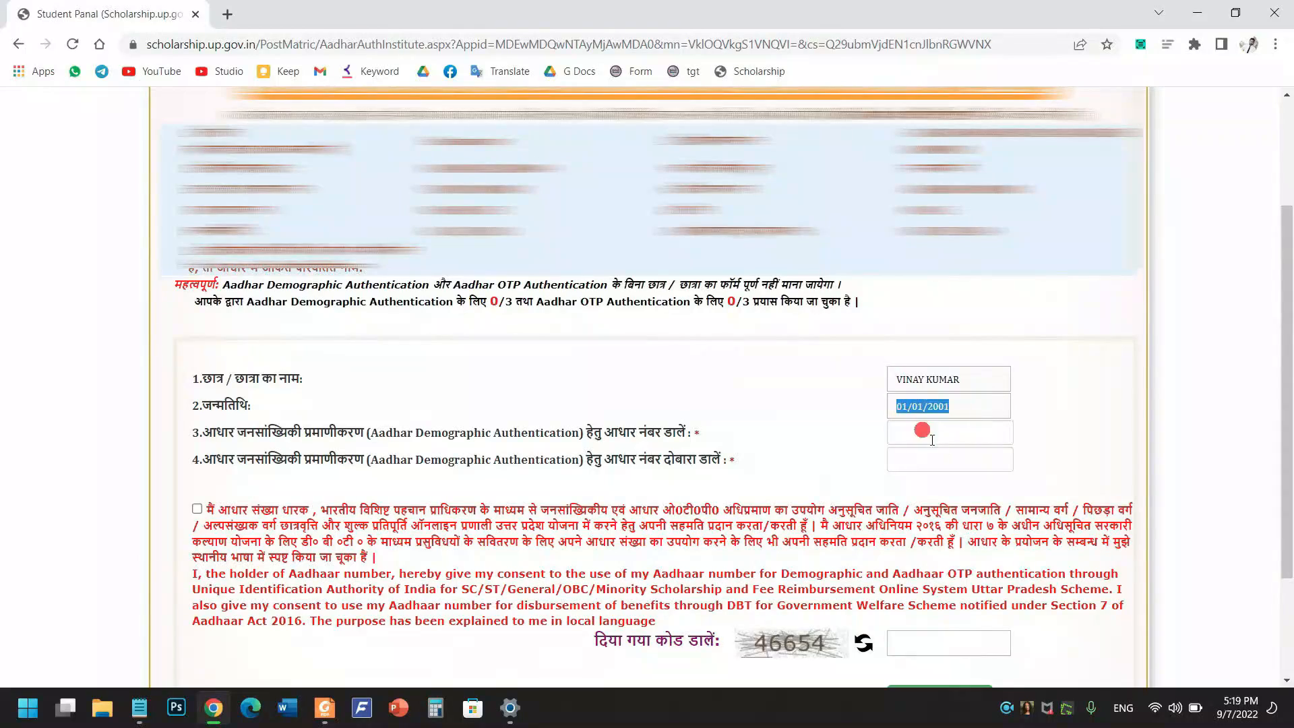
Enter the Aadhaar number in both the Aadhaar number and re-enter Aadhaar number fields
{"action": "left_click", "coordinate": [933, 436]}
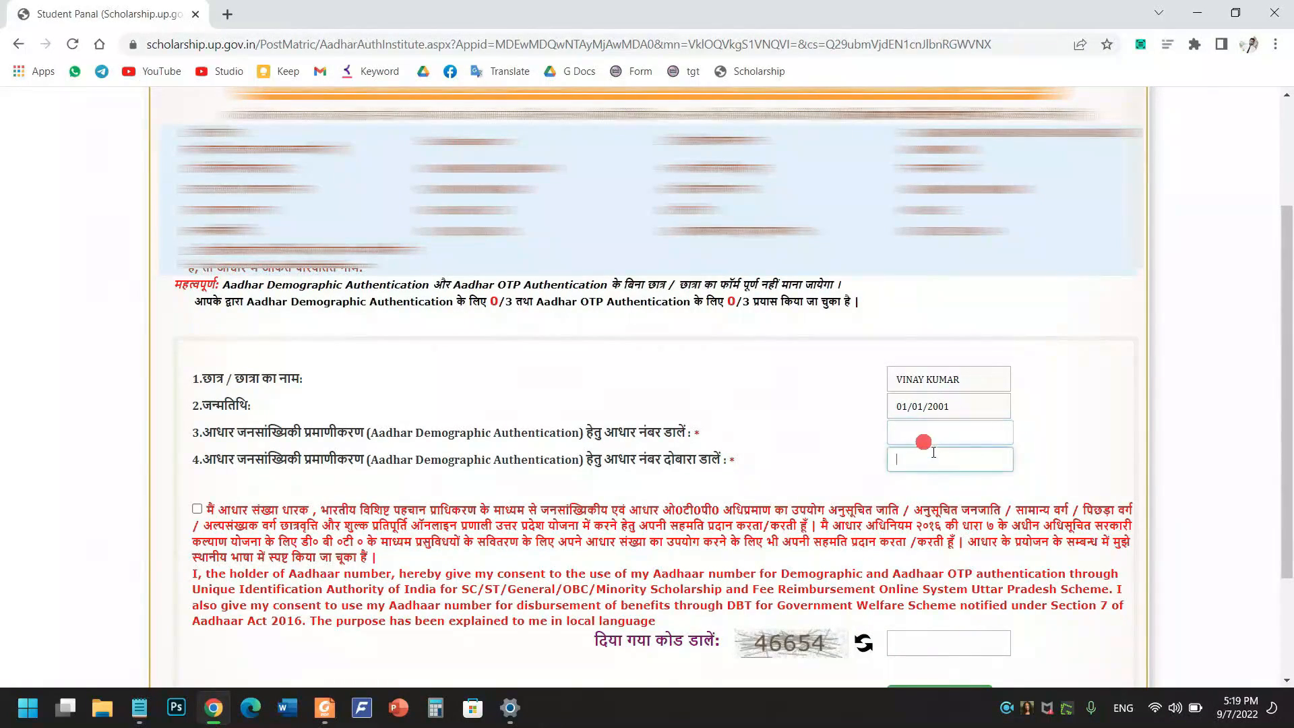
{"action": "left_click", "coordinate": [931, 462]}
{"action": "scroll", "coordinate": [936, 472], "scroll_direction": "down", "scroll_amount": 2}
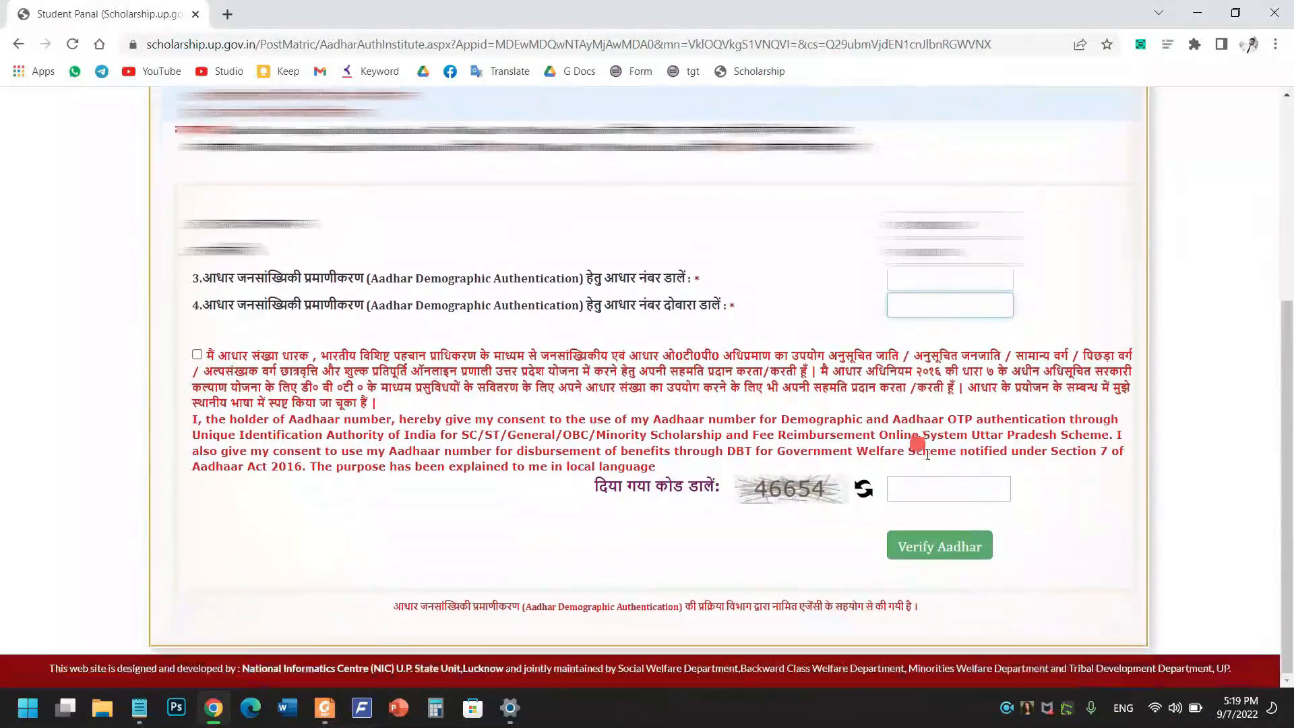
{"action": "left_click", "coordinate": [918, 289]}
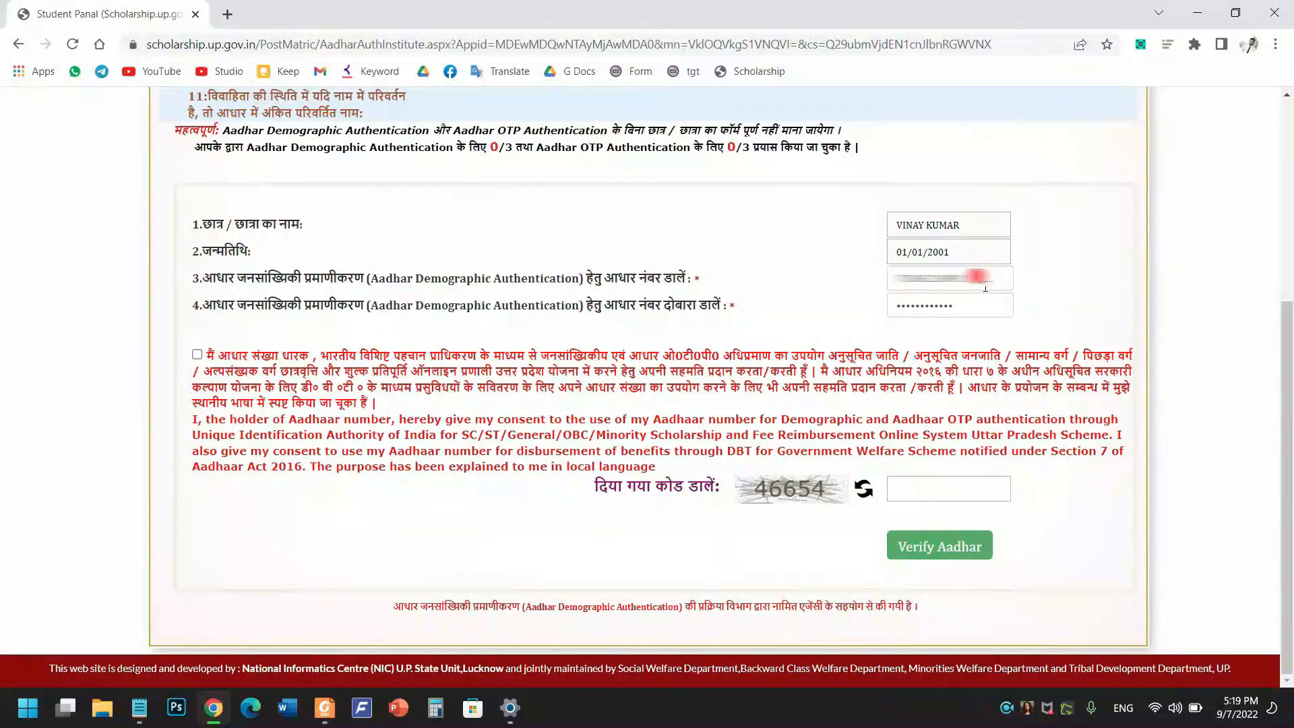
{"action": "left_click_drag", "start_coordinate": [986, 290], "coordinate": [873, 287]}
{"action": "left_click", "coordinate": [867, 287]}
{"action": "left_click", "coordinate": [999, 315]}
{"action": "left_click_drag", "start_coordinate": [469, 147], "coordinate": [798, 145]}
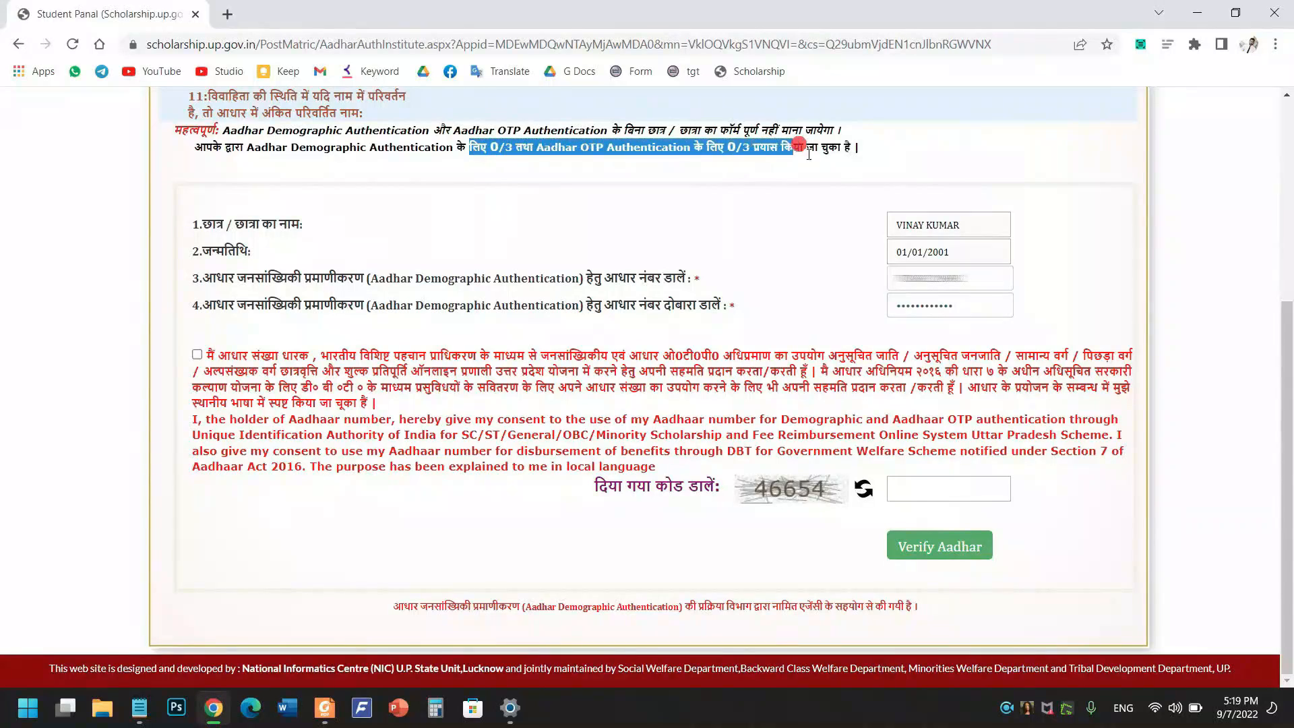
{"action": "left_click", "coordinate": [796, 195]}
Enter captcha 46654, accept the Aadhaar consent declaration, and submit the demographic verification
{"action": "left_click", "coordinate": [931, 494]}
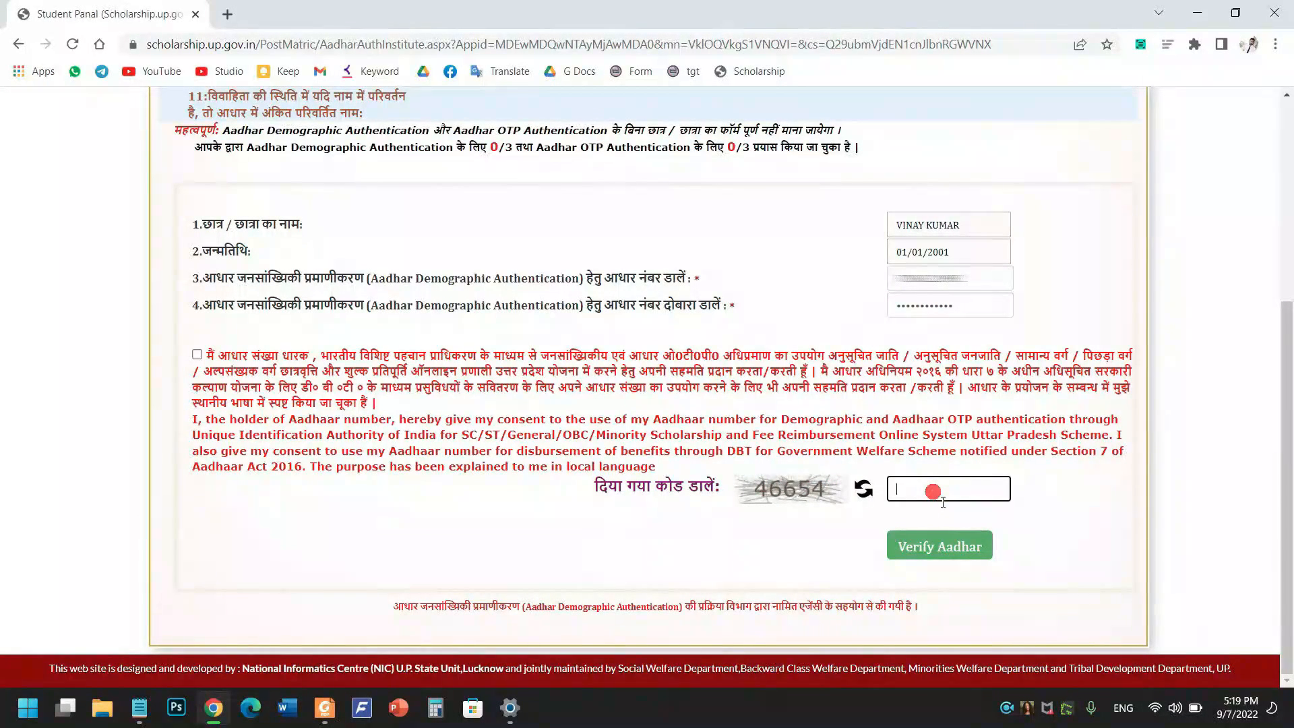
{"action": "left_click", "coordinate": [916, 492]}
{"action": "left_click", "coordinate": [197, 354]}
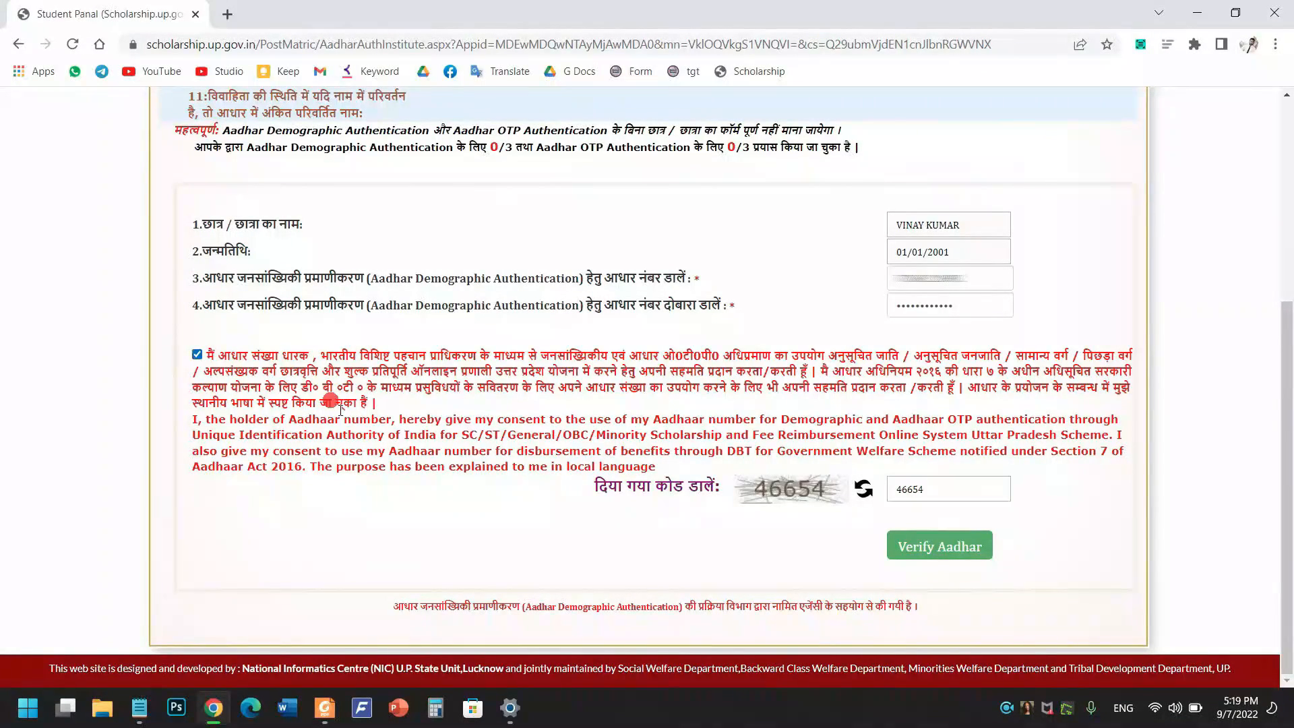
{"action": "left_click", "coordinate": [915, 548]}
{"action": "left_click", "coordinate": [919, 554]}
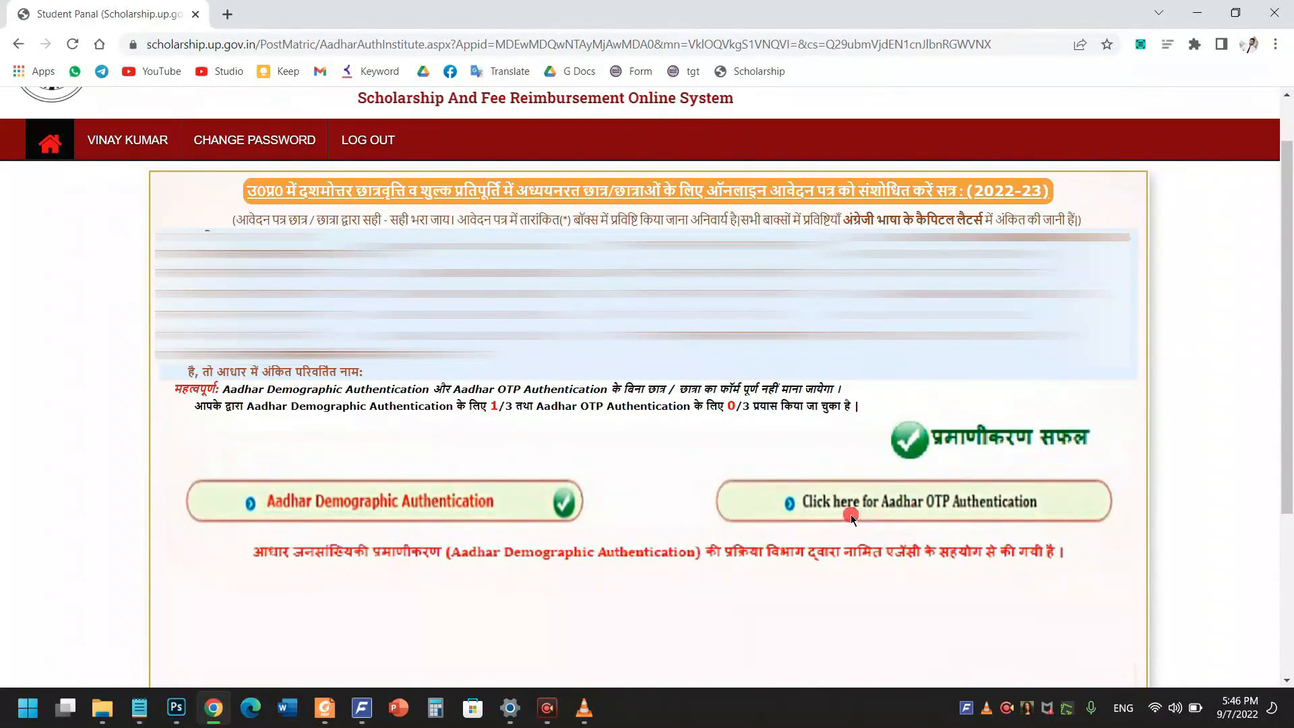
Enter the OTP received on the mobile in the Aadhaar OTP form and verify it
{"action": "left_click", "coordinate": [951, 502]}
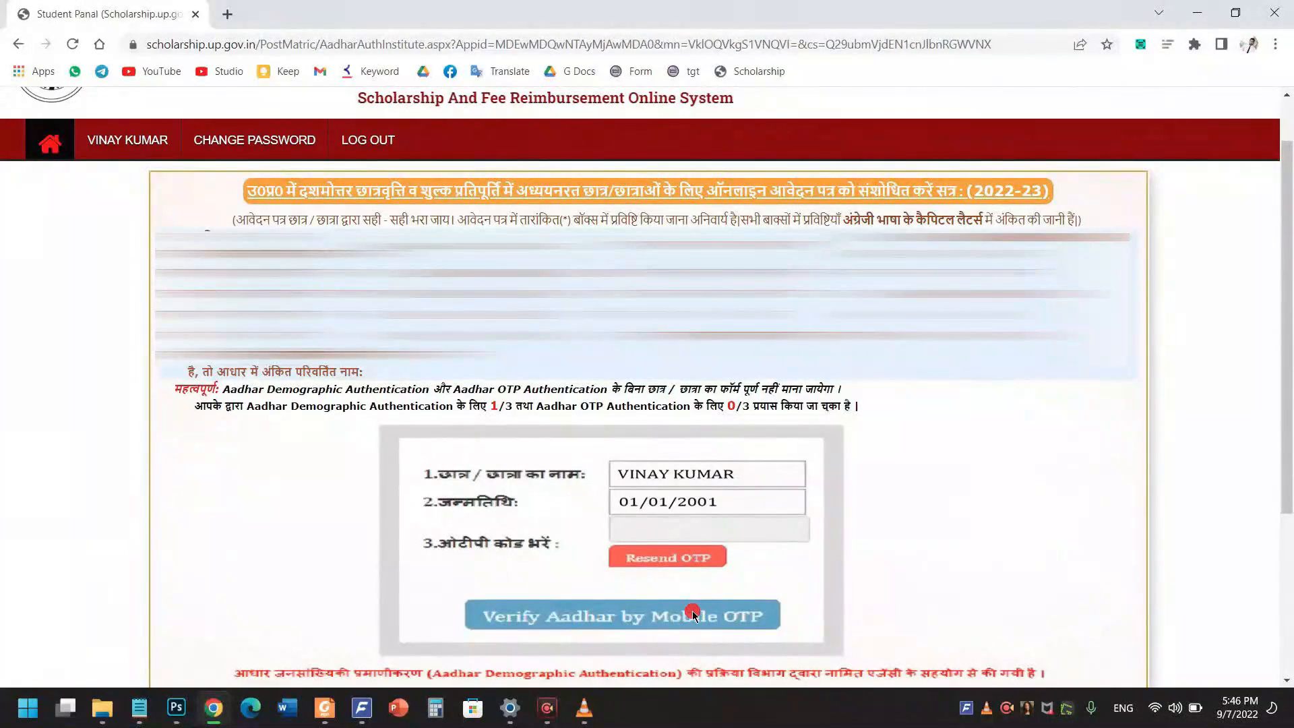
{"action": "left_click", "coordinate": [671, 613]}
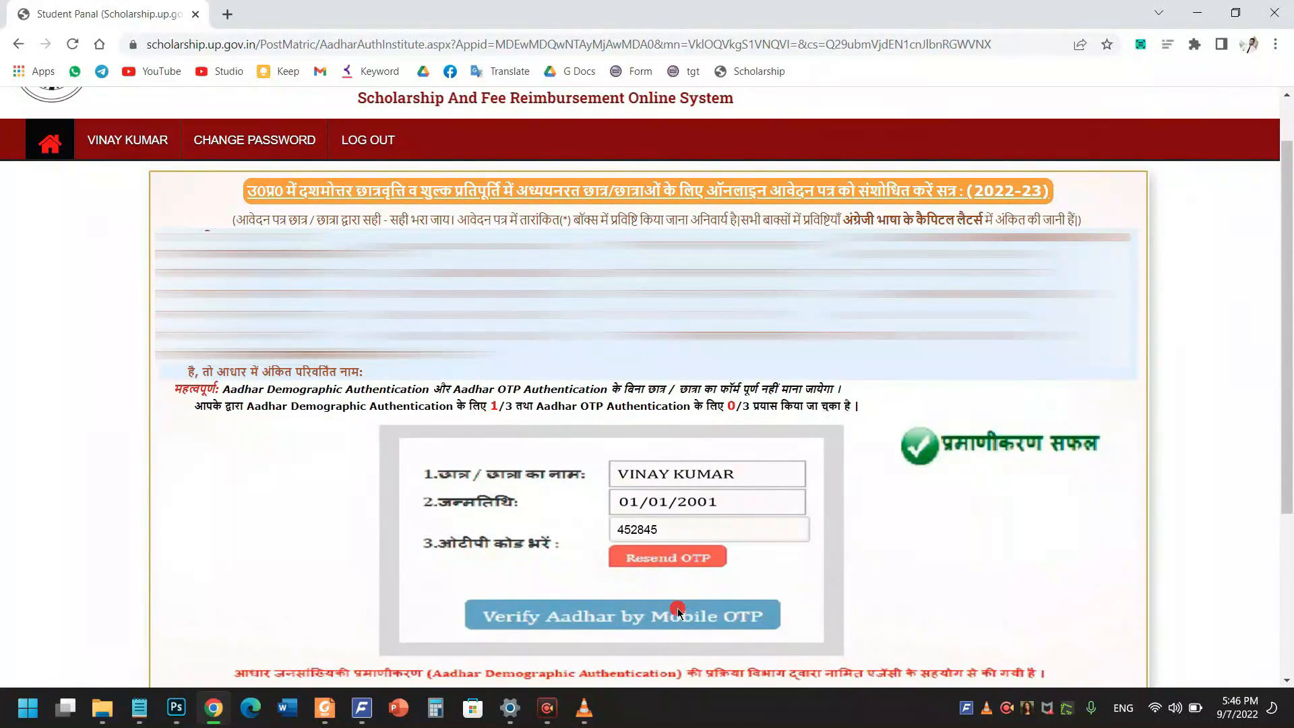